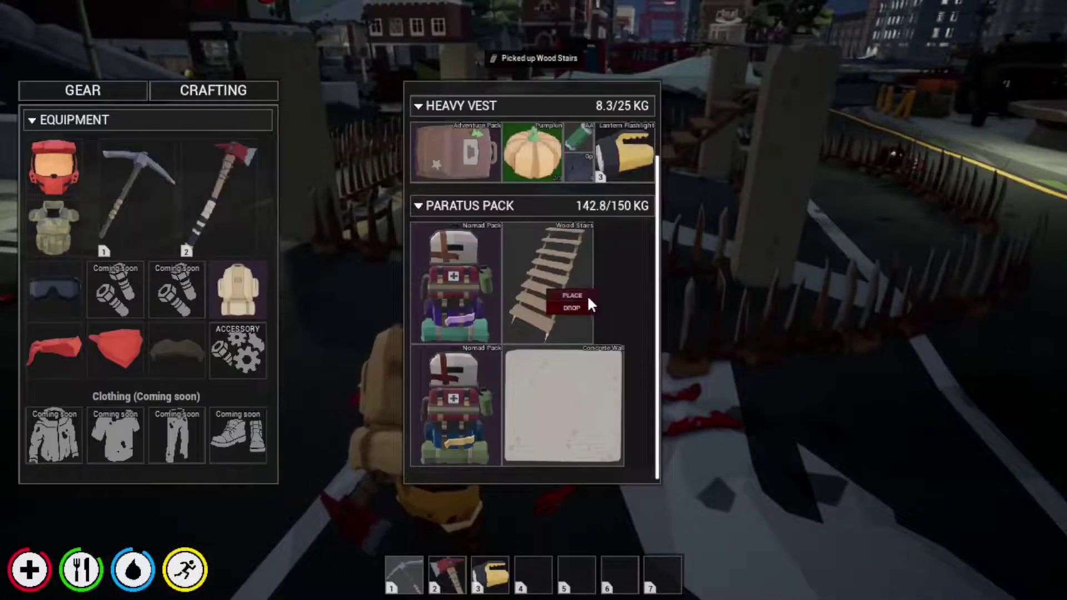
Step: Place the Wood Stairs in the street beside the spiked barricade
left_click(575, 295)
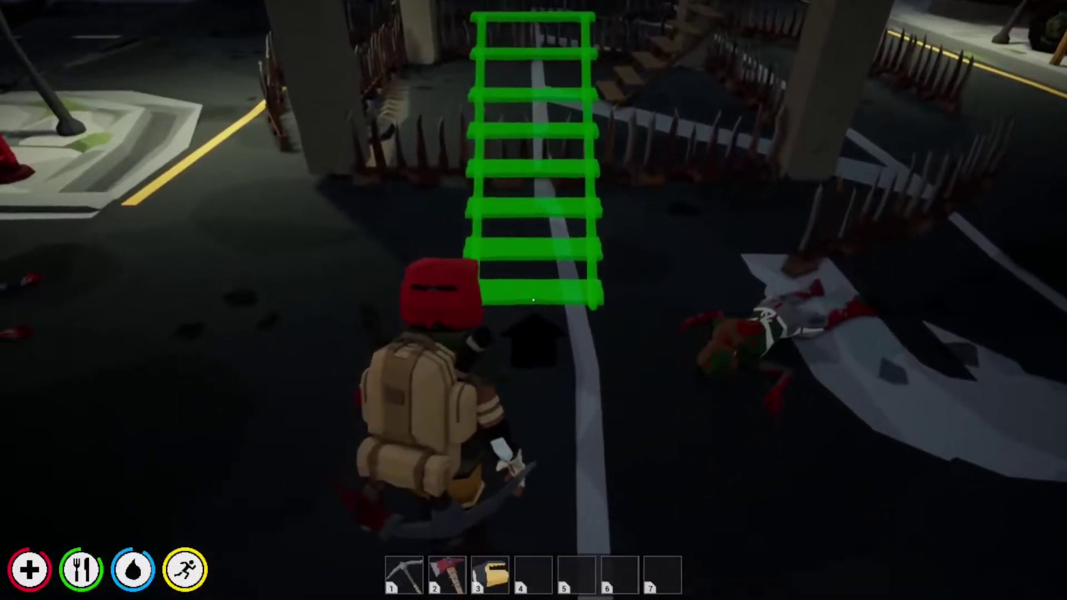
left_click(535, 300)
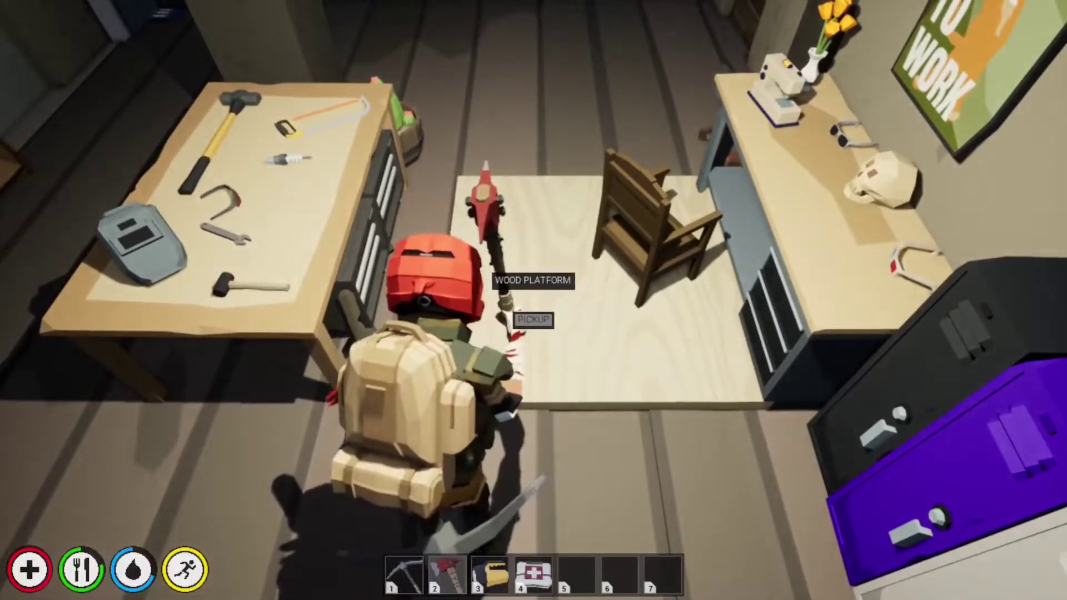
Step: Pick up the wood platform and walk down the hallway to the storage crates
key("e")
key("Tab")
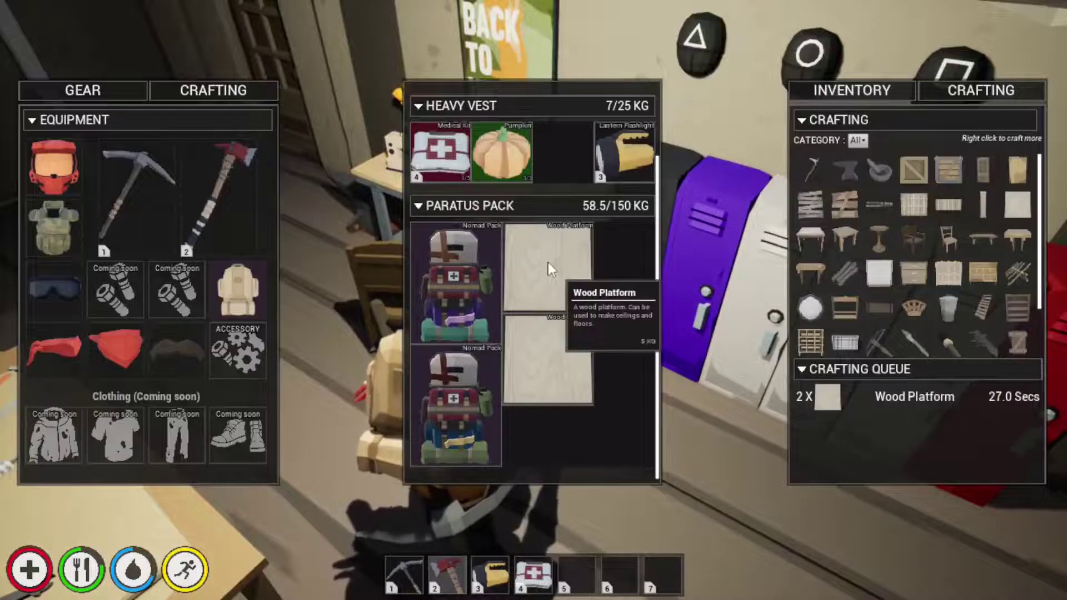
key("Tab")
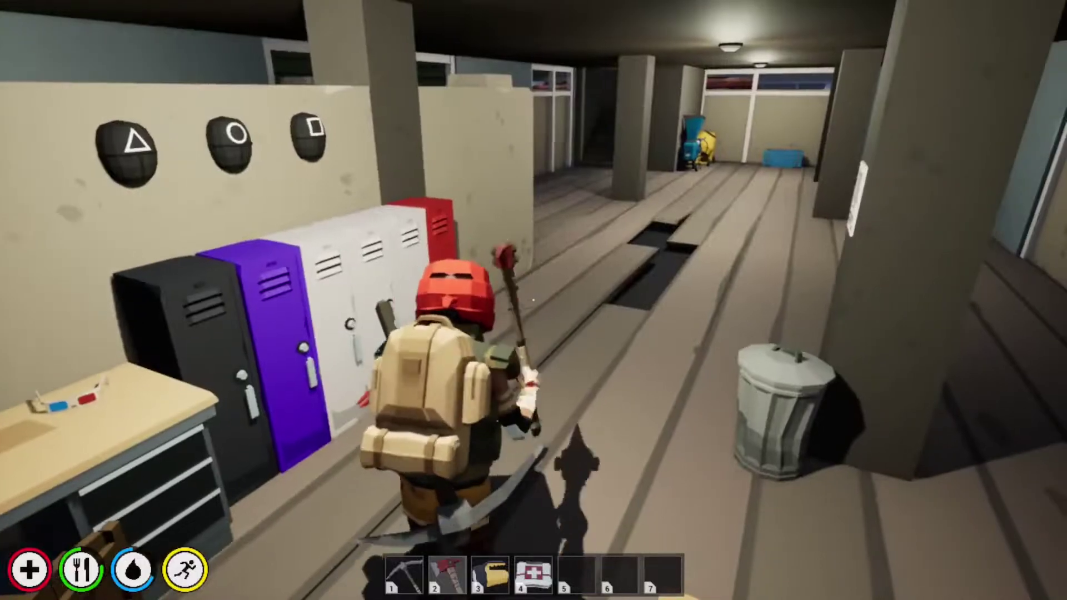
key("w")
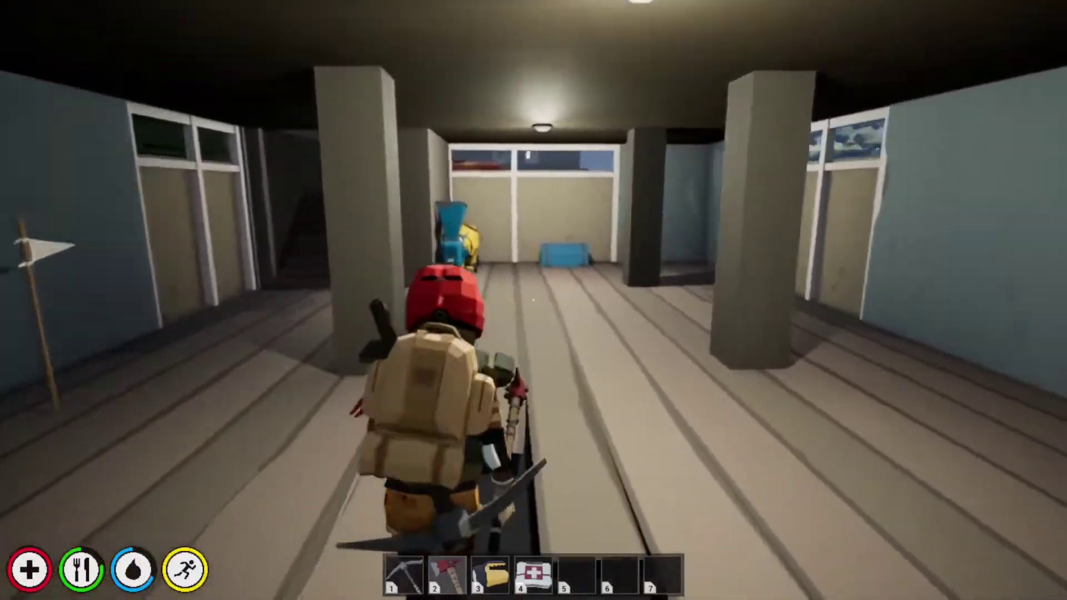
key("w")
Step: Move Concrete Pillars from the storage crate into the Paratus Pack
key("Tab")
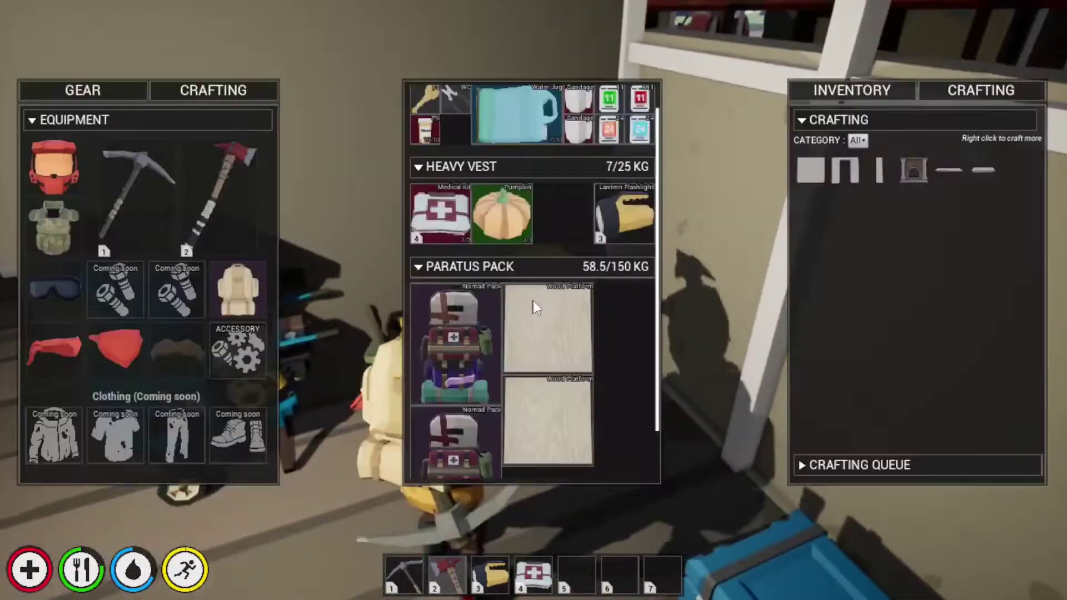
left_click(875, 90)
mouse_move(823, 213)
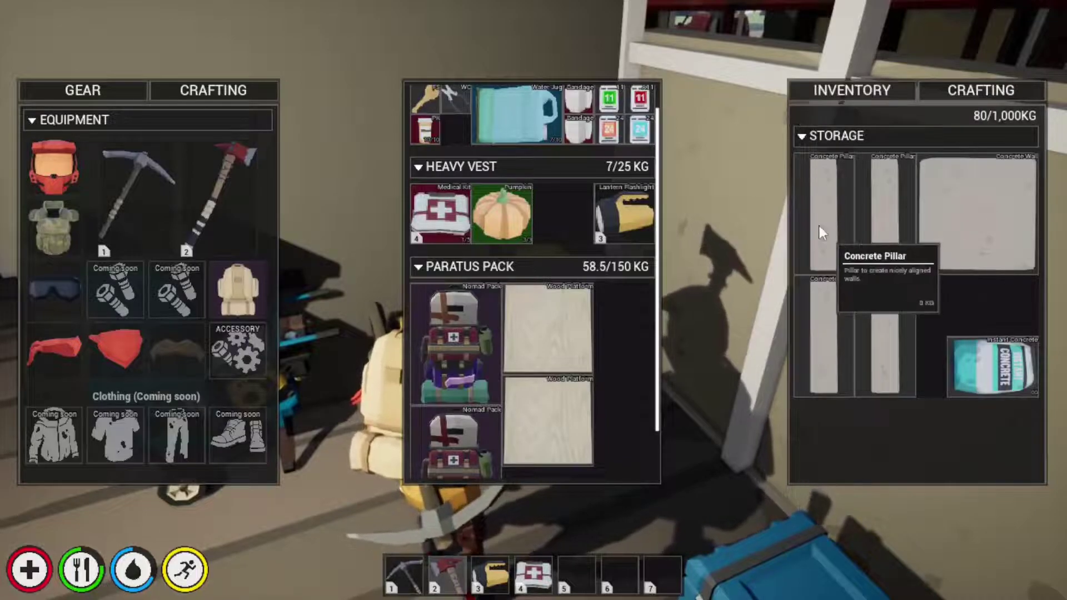
left_click_drag(885, 213, 514, 361)
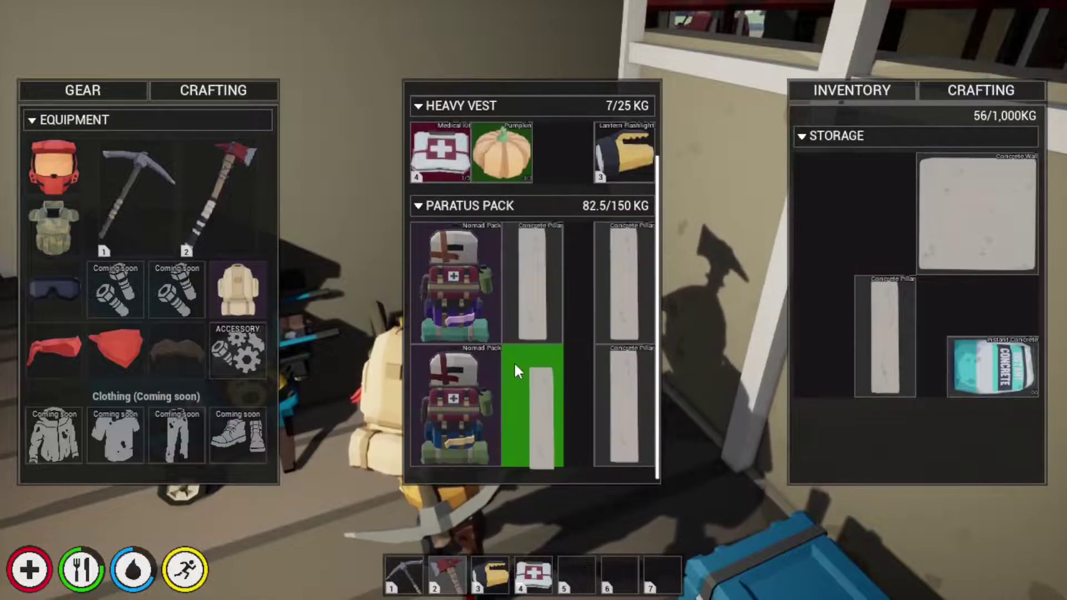
left_click_drag(885, 333, 583, 326)
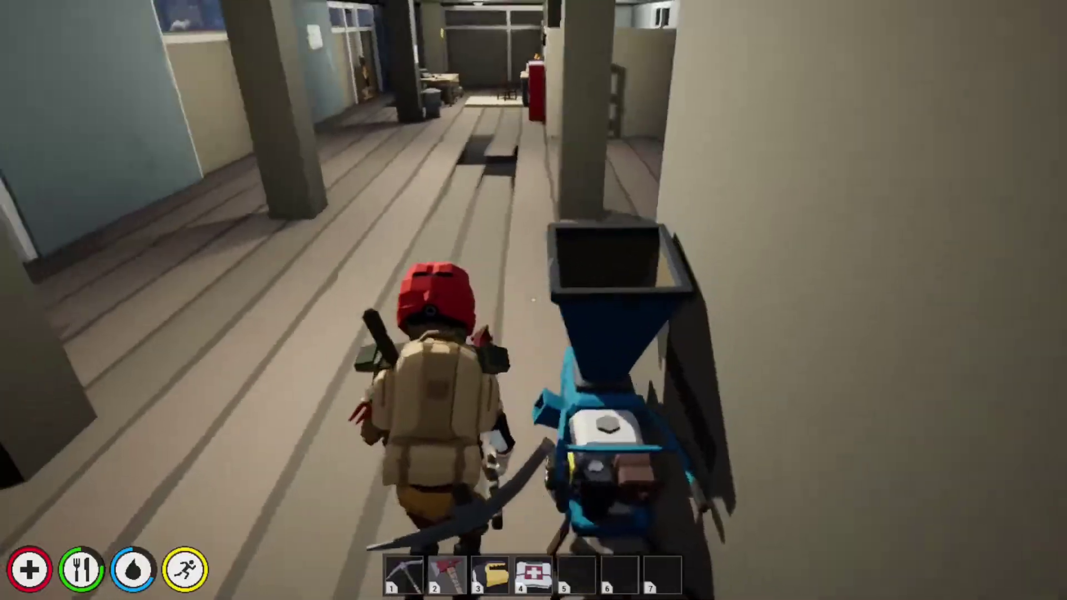
Step: Take a Shop Light from the open locker
key("e")
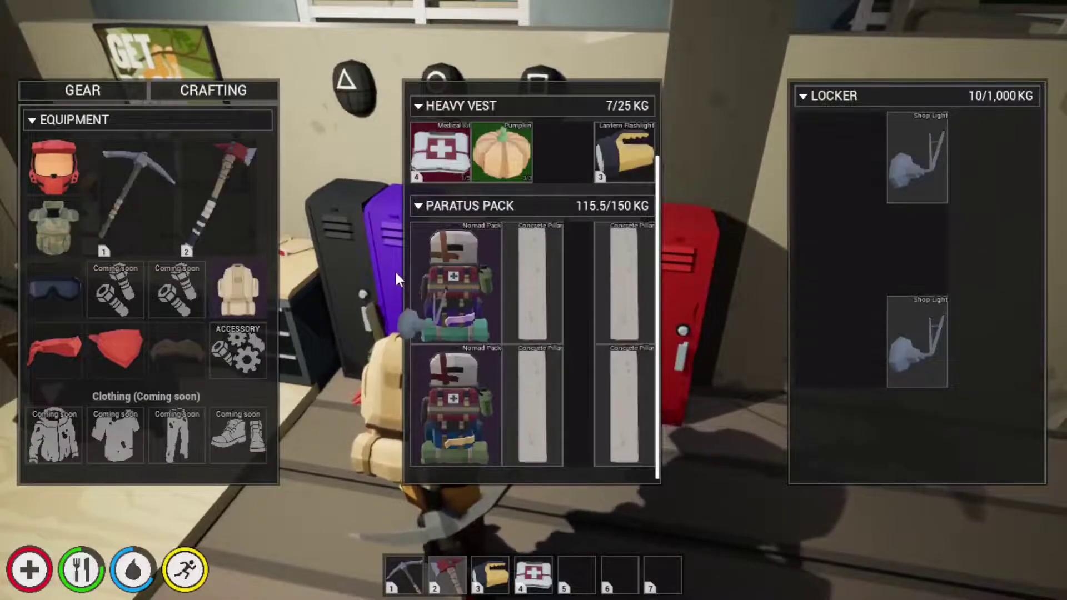
right_click(916, 149)
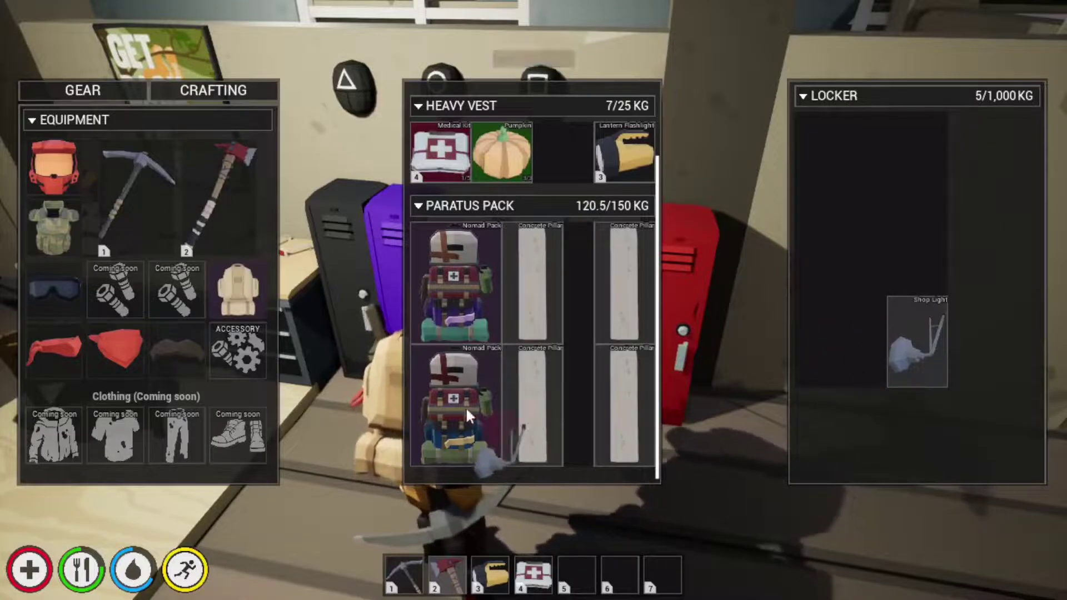
key("Tab")
Step: At the white locker, check the Crafting list for the Barbed Barricade recipe
key("a")
key("e")
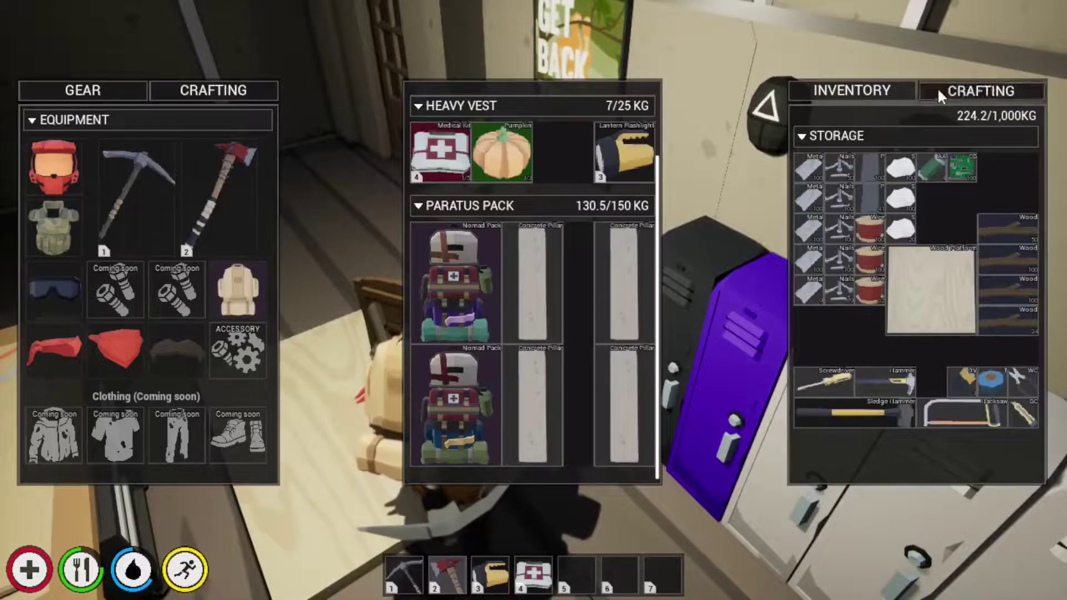
left_click(941, 89)
mouse_move(879, 204)
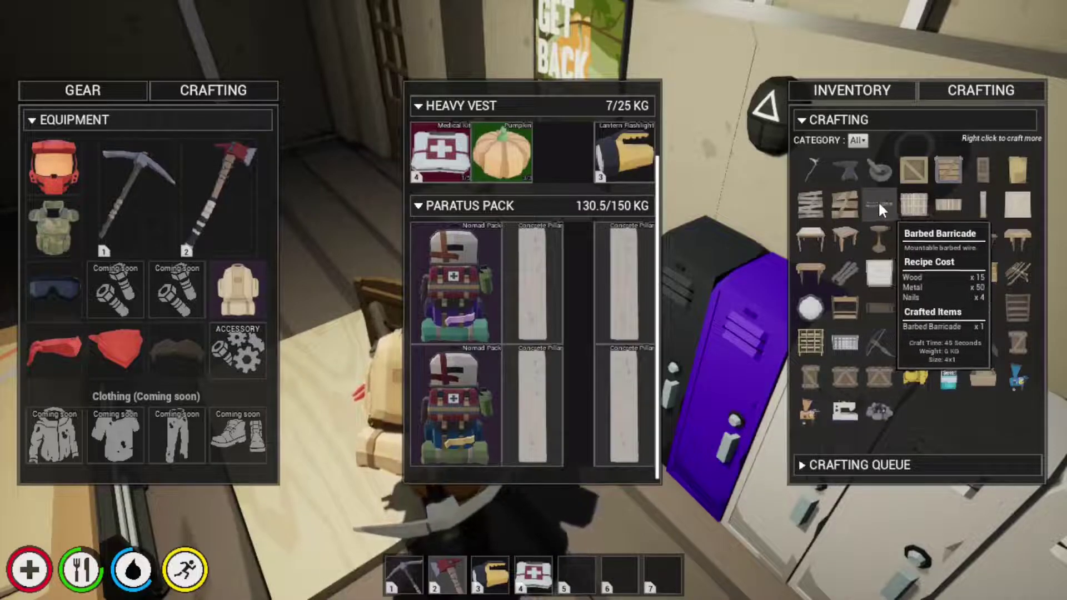
key("Tab")
Step: Loot an item from the next locker into the pack and close the window
key("e")
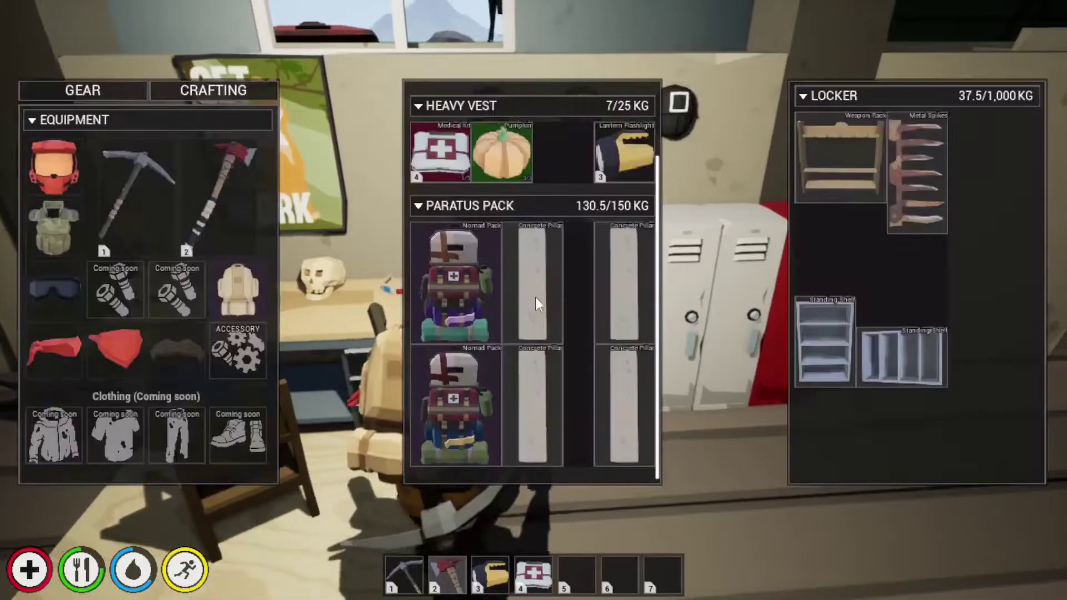
key("Tab")
key("e")
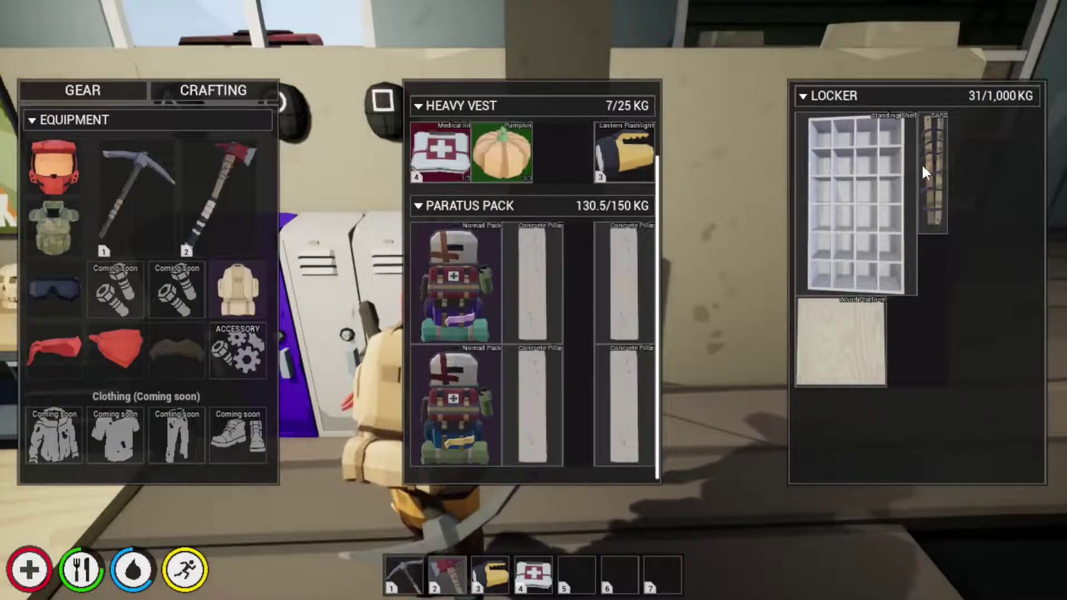
key("f")
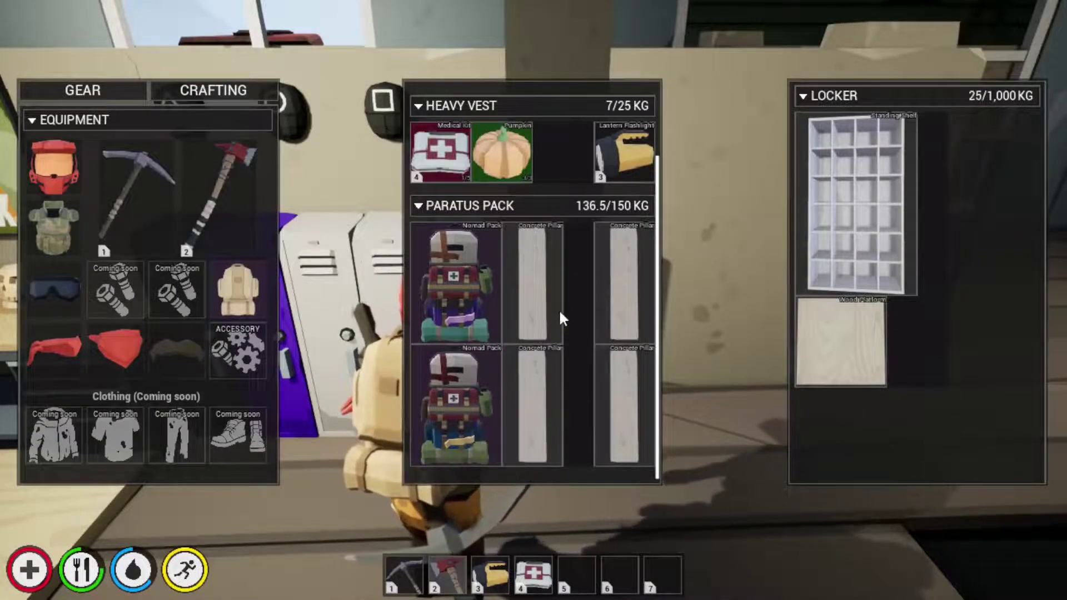
key("Tab")
Step: Leave through the sliding door and run down the street toward the fountain
key("w")
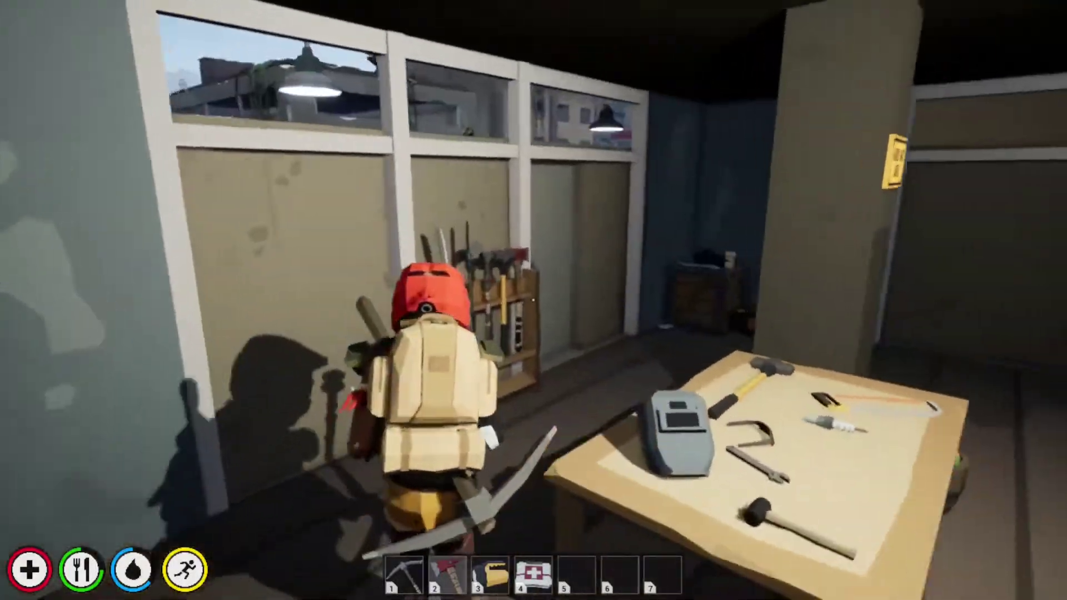
key("e")
key("w")
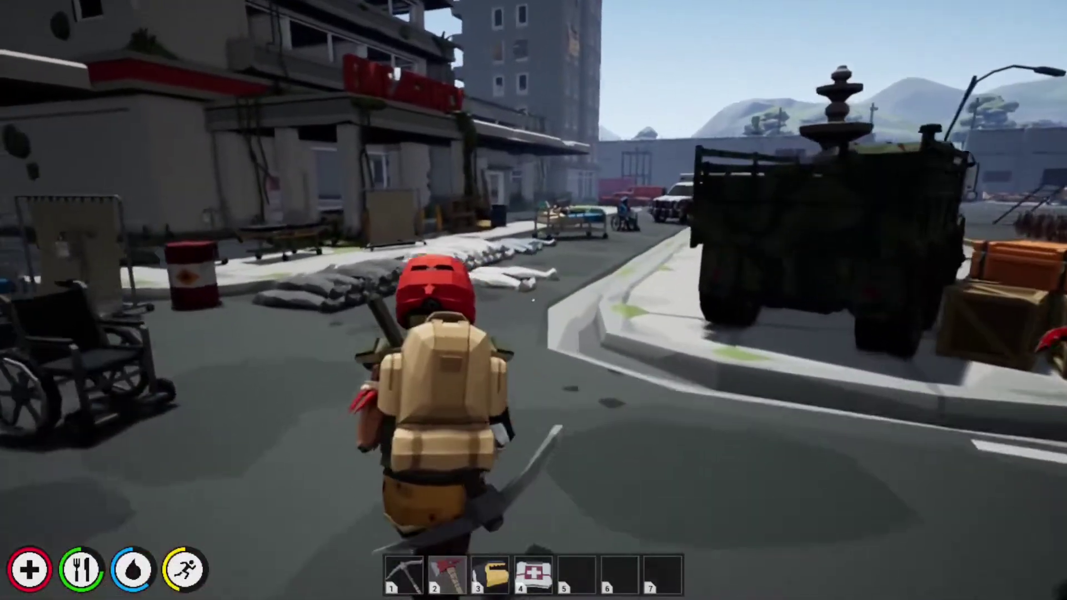
key("w")
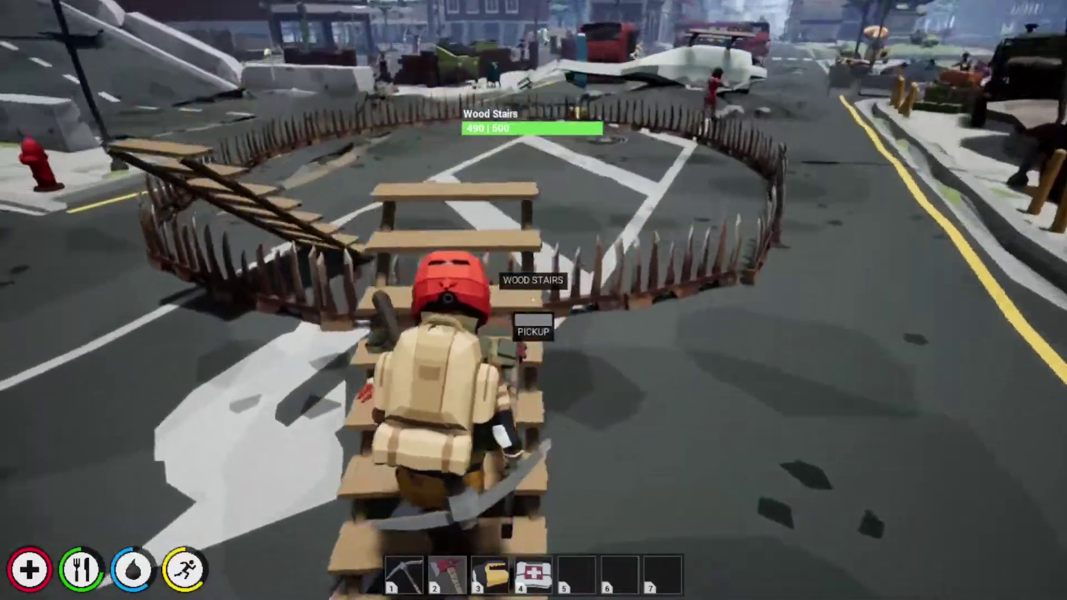
Step: Move along the spiked barricade inside the enclosure, watching the approaching zombies
key("w")
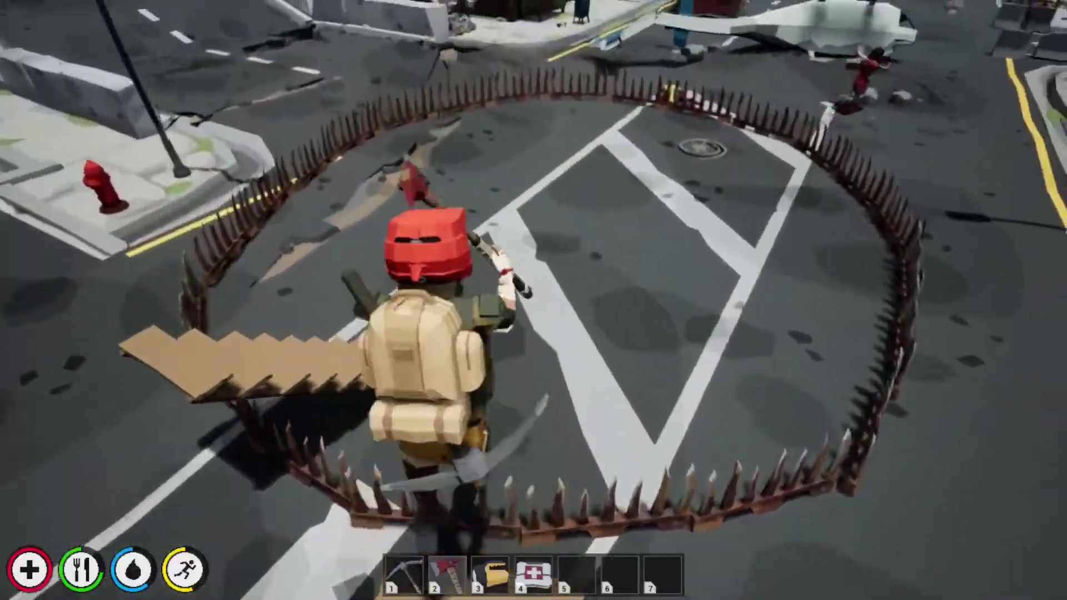
key("w")
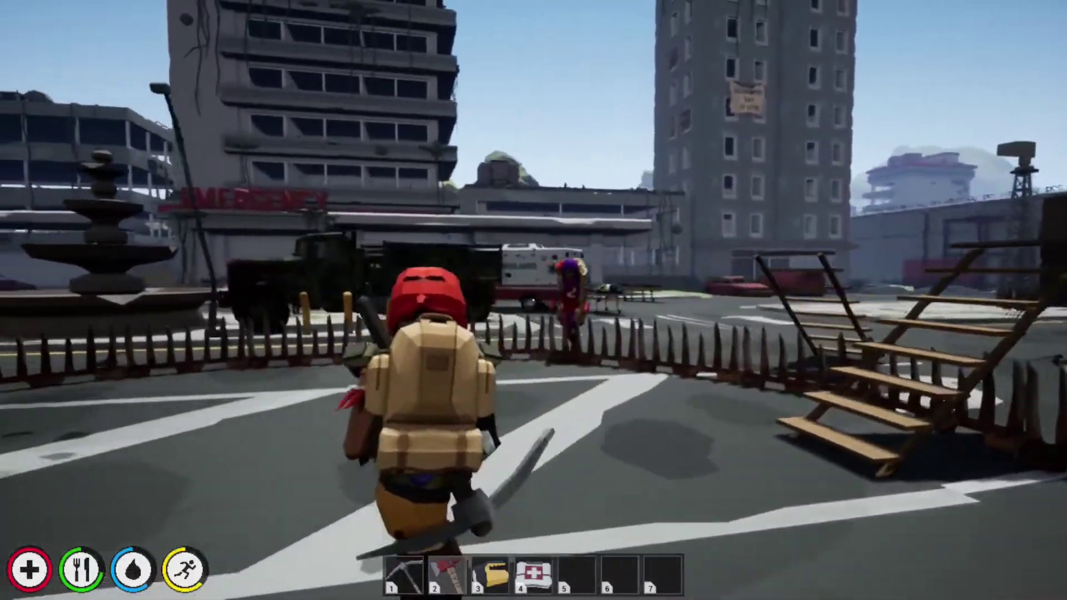
key("w")
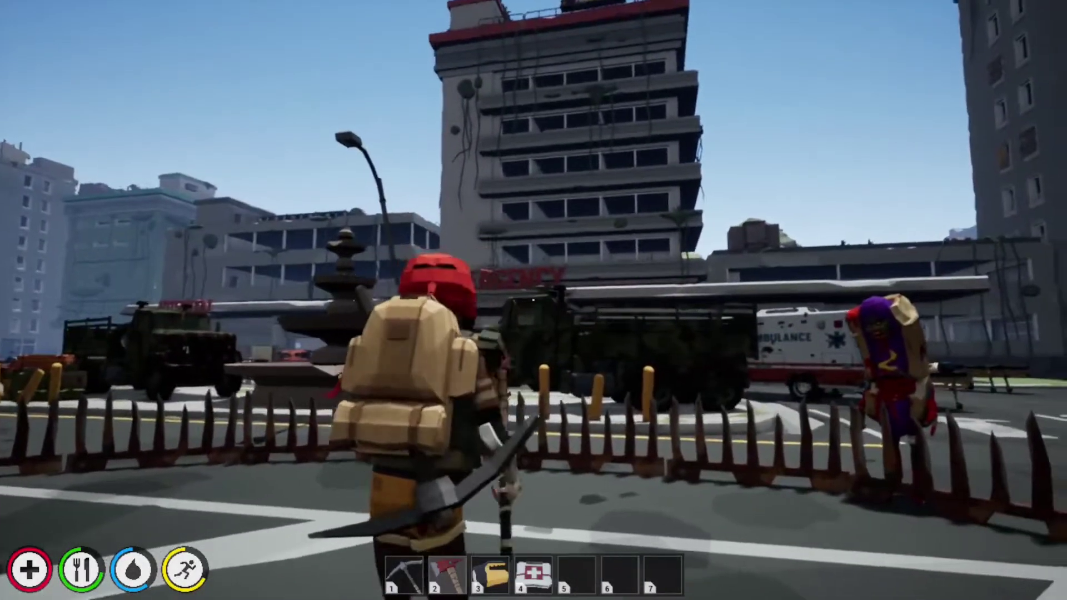
key("w")
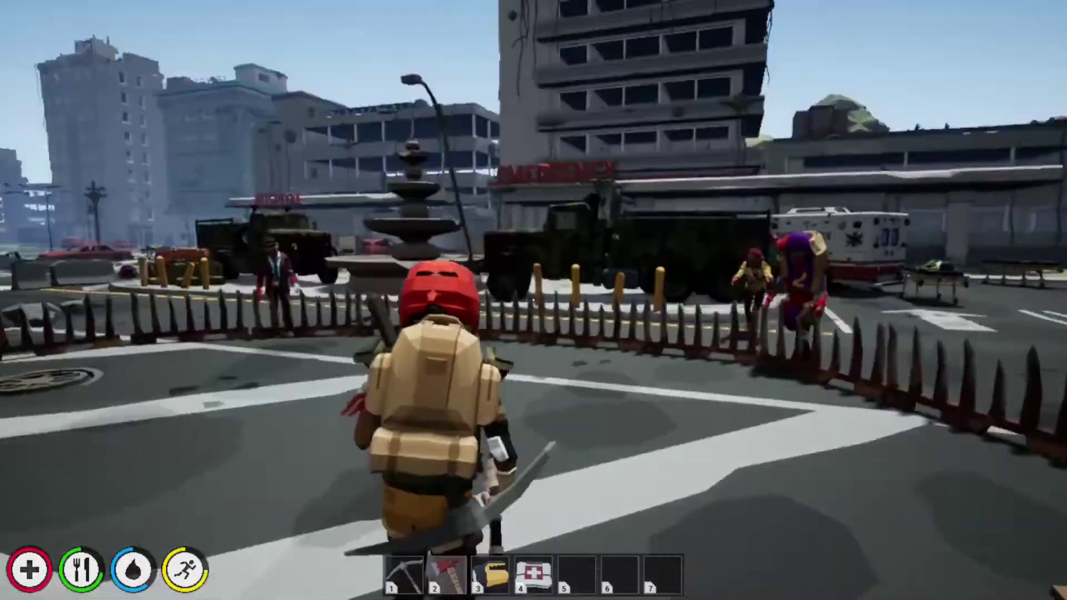
key("s")
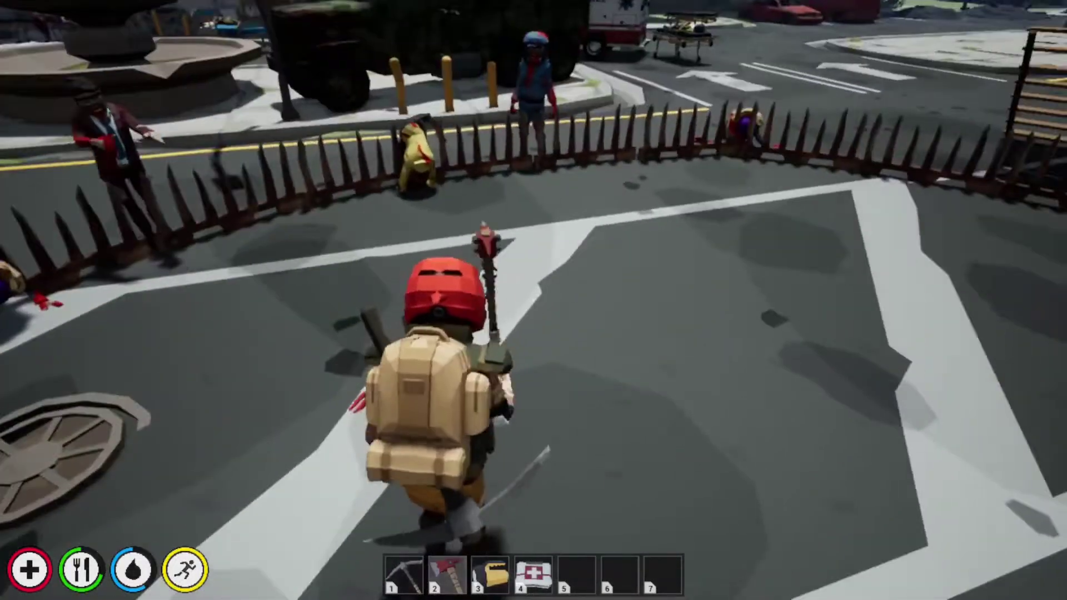
Step: Move a Concrete Pillar from the Nomad Pack into the Paratus Pack and place it near the stairs
key("Tab")
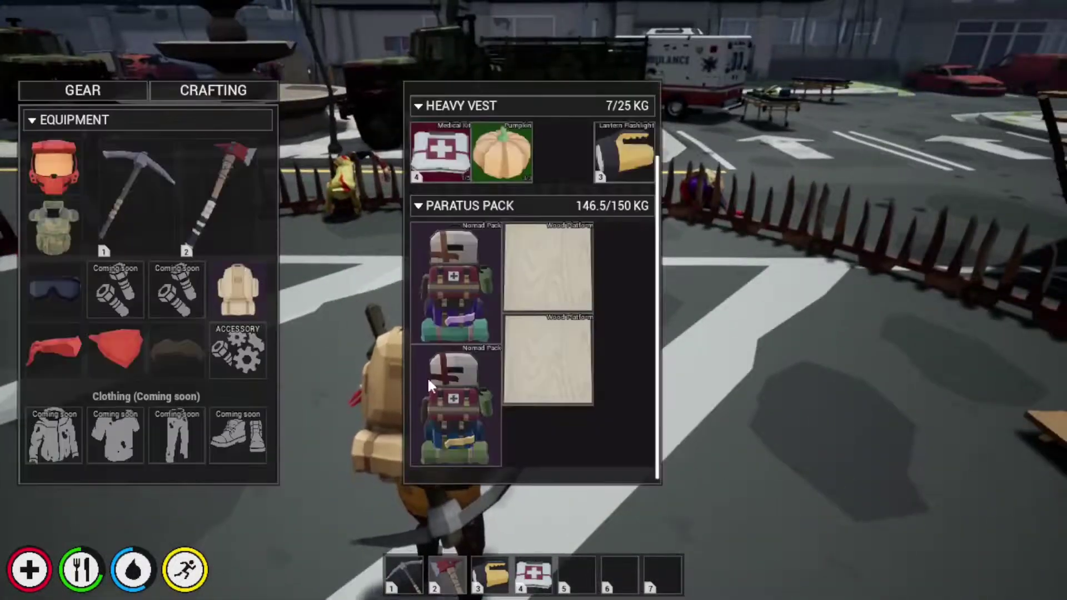
left_click(464, 294)
left_click(735, 233)
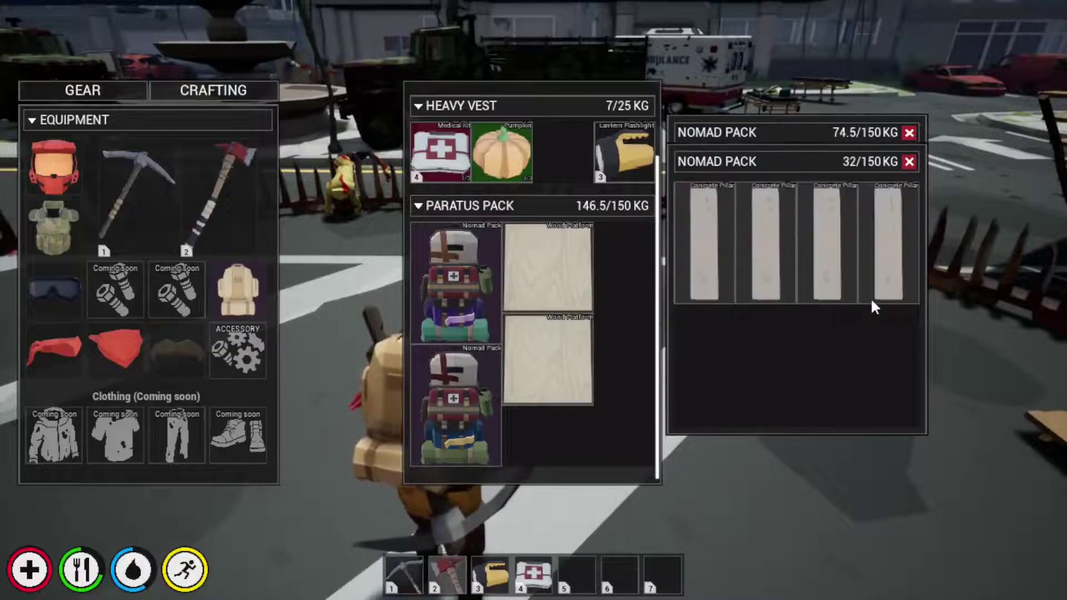
left_click_drag(824, 256, 610, 249)
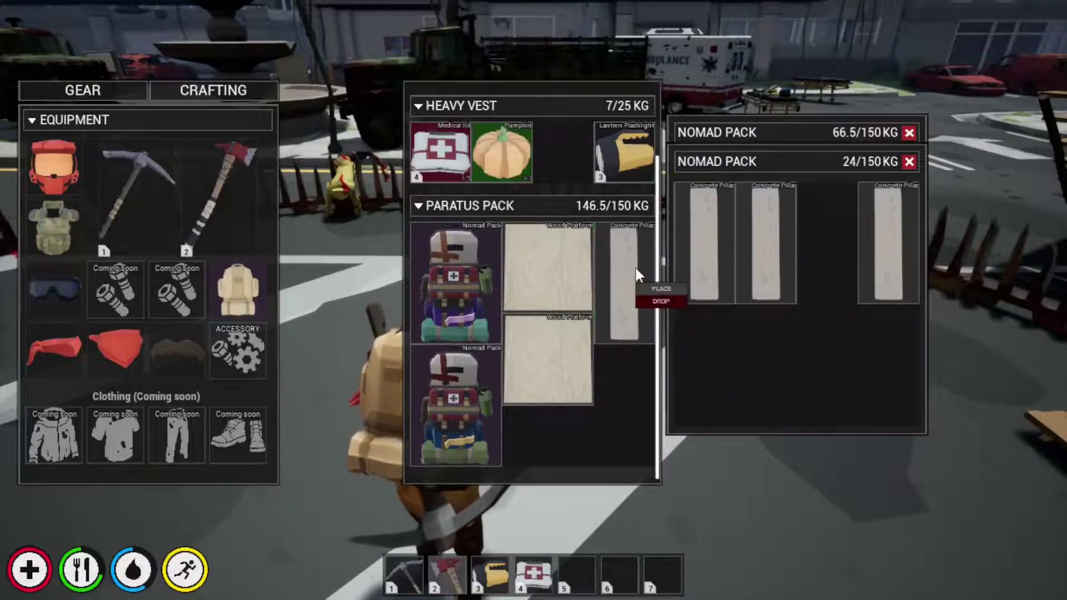
left_click(661, 288)
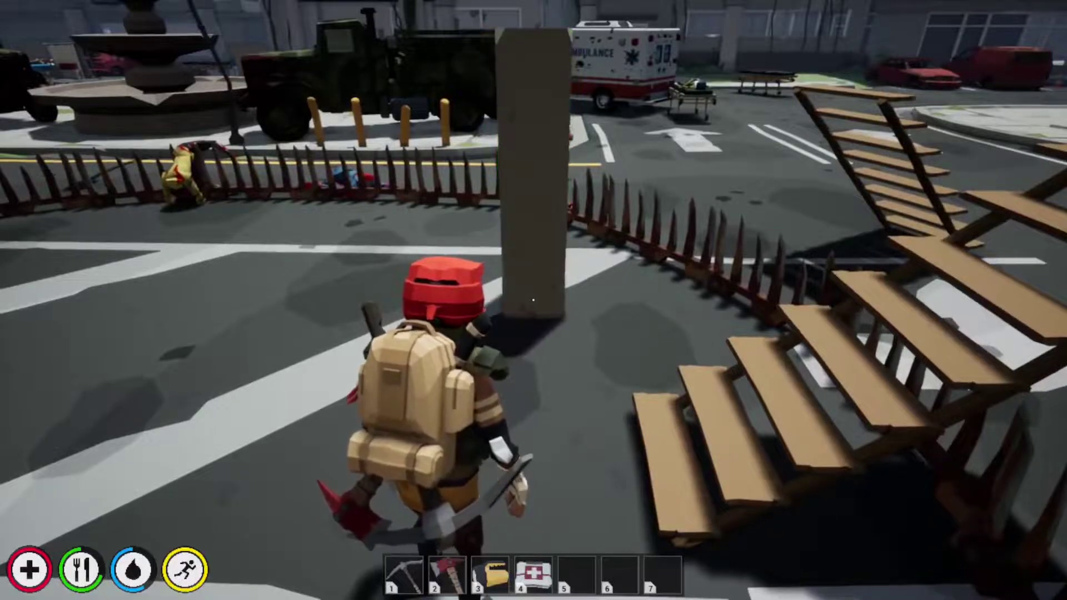
key("Tab")
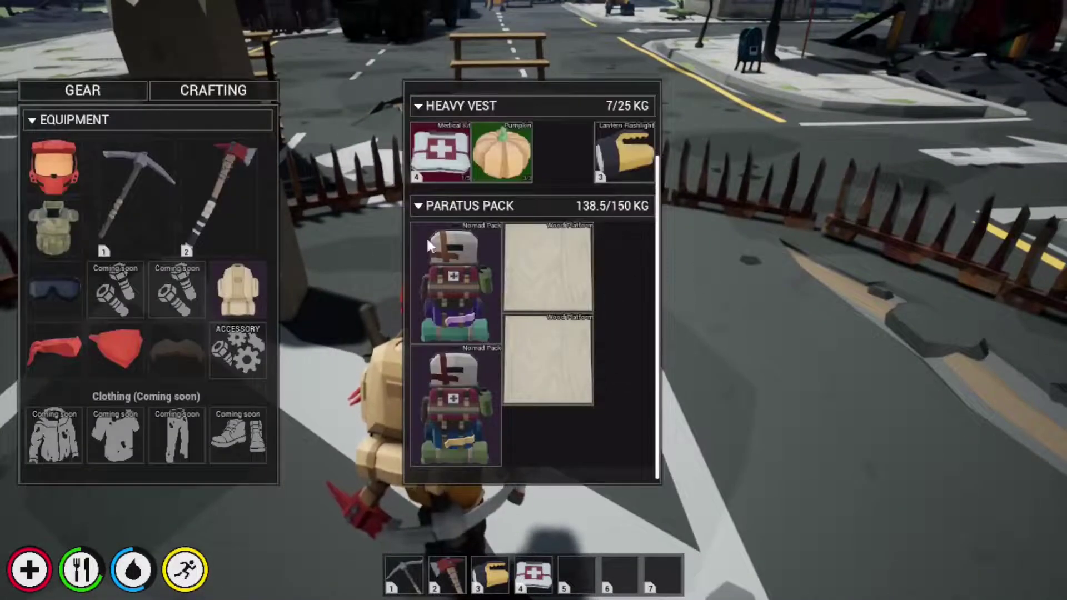
key("Tab")
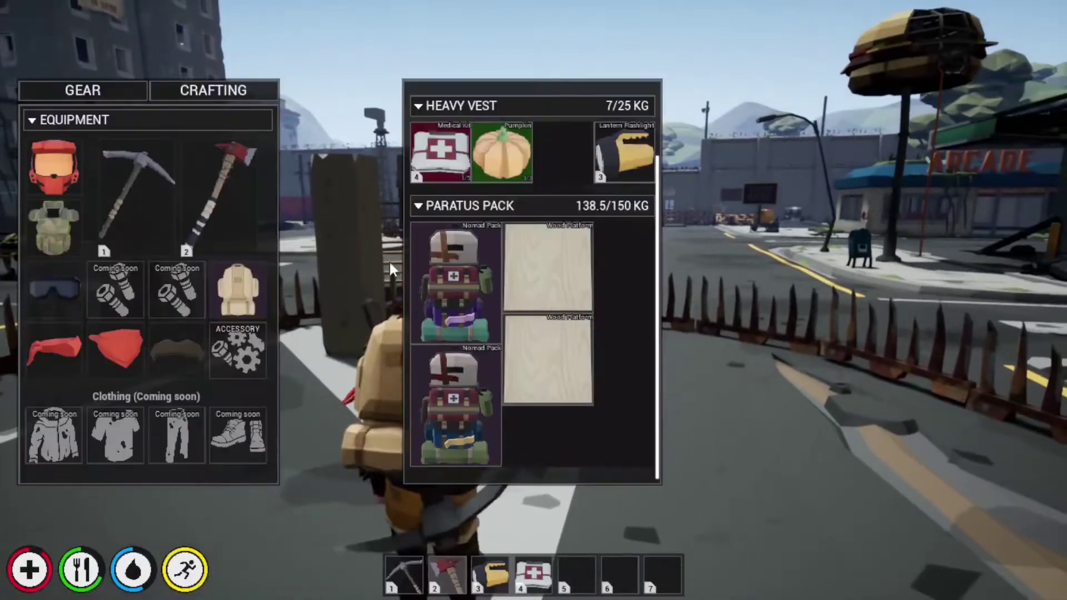
Step: Drop the wood platform on the ground and collect the metal spikes by the truck
left_click_drag(327, 474, 326, 492)
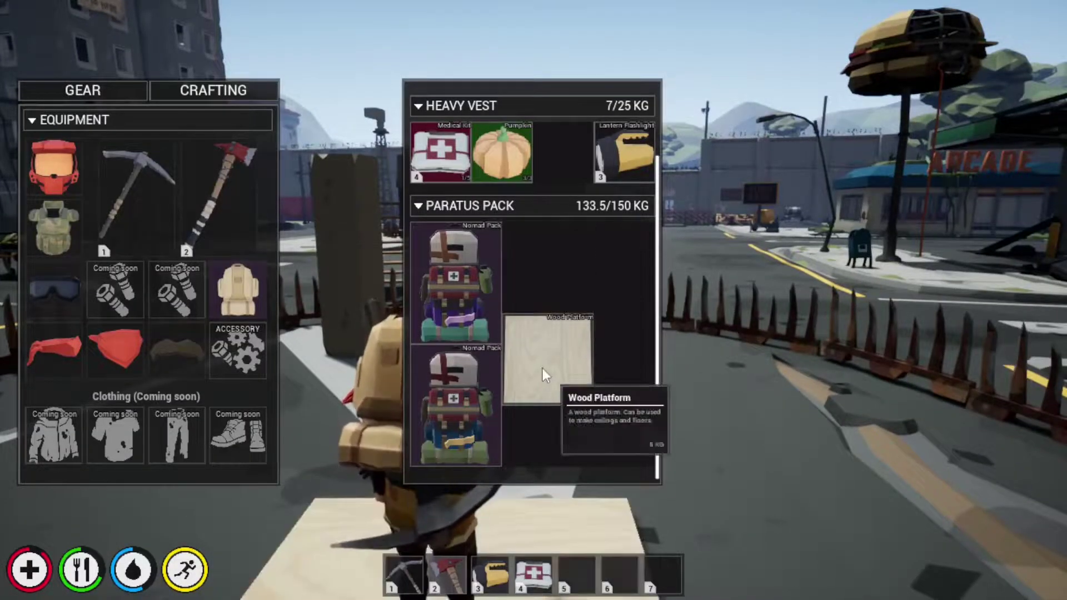
key("Tab")
key("w")
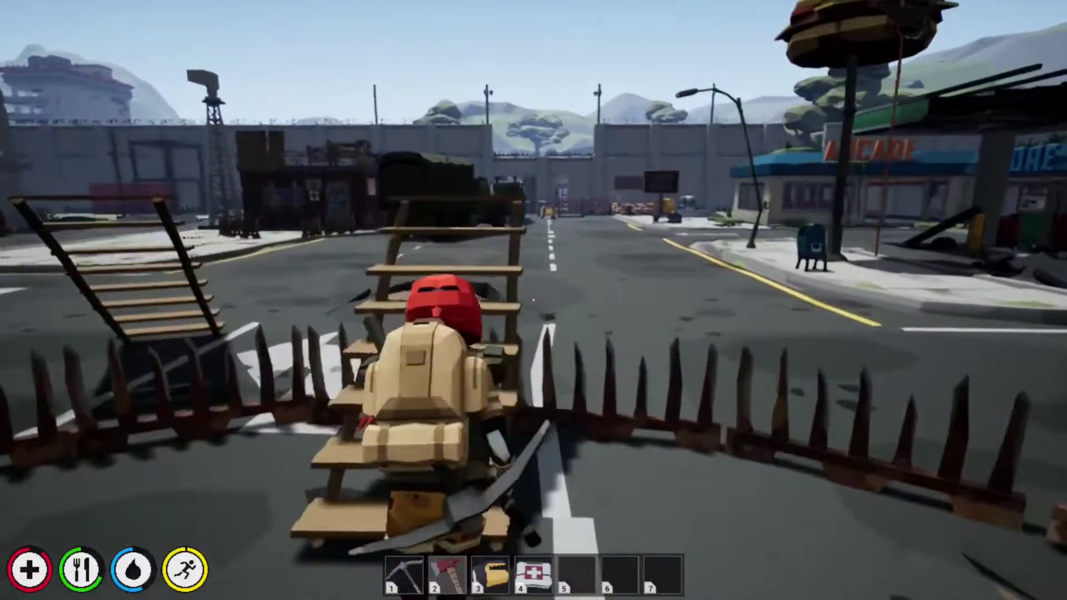
key("w")
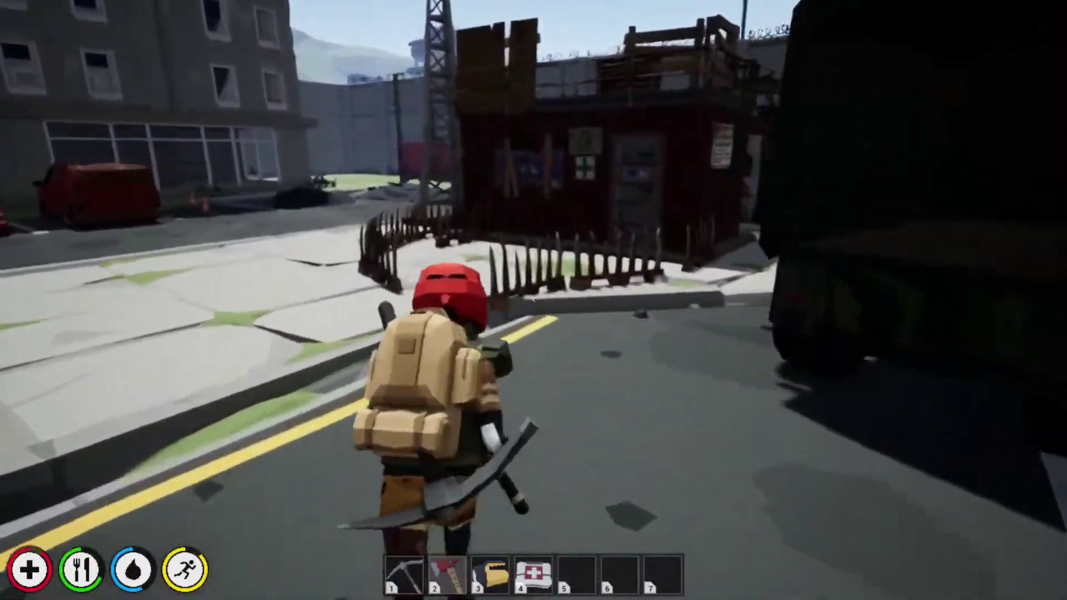
key("w")
key("e")
key("e")
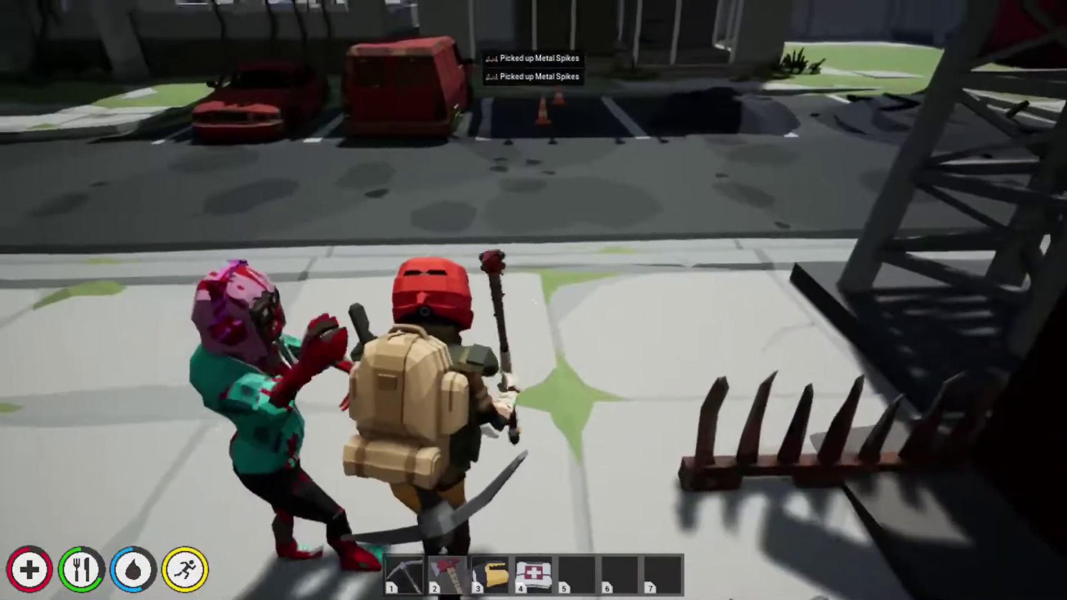
Step: Strike down a zombie, head back up the street, and pick up the concrete pillar
left_click(534, 300)
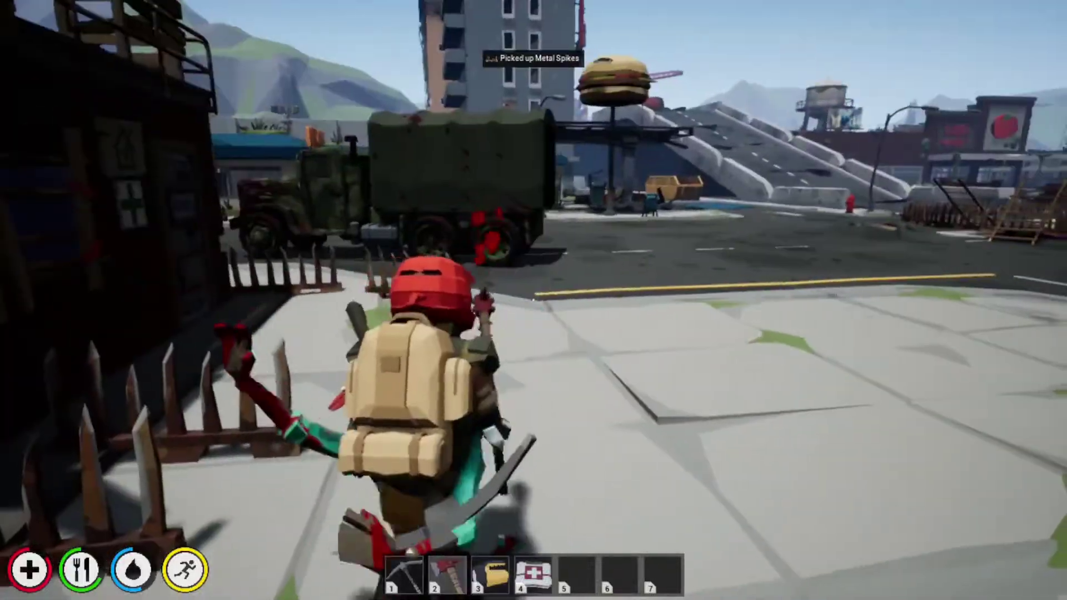
key("w")
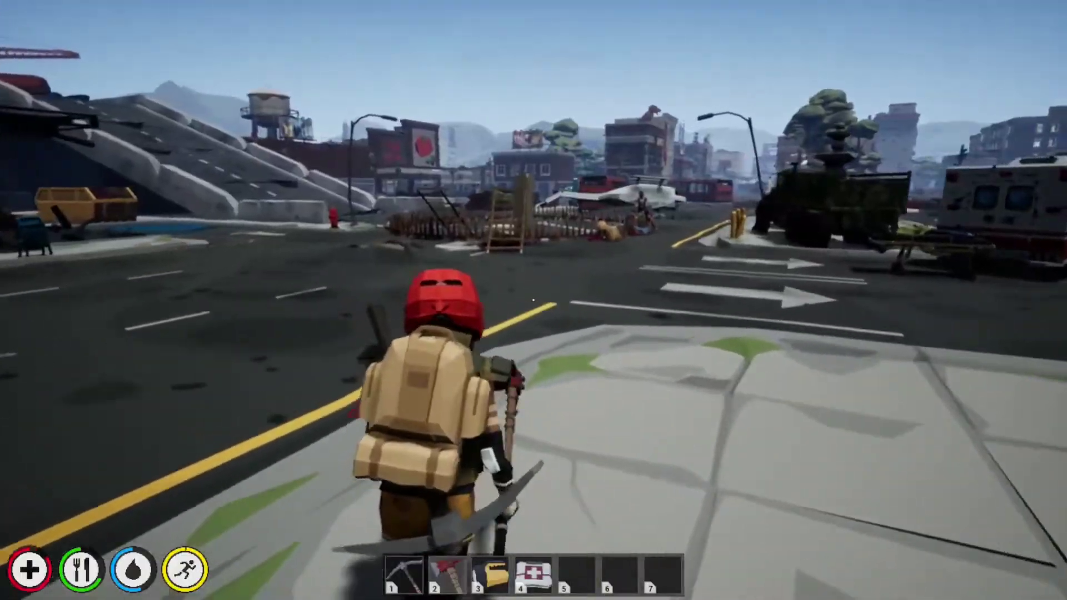
key("w")
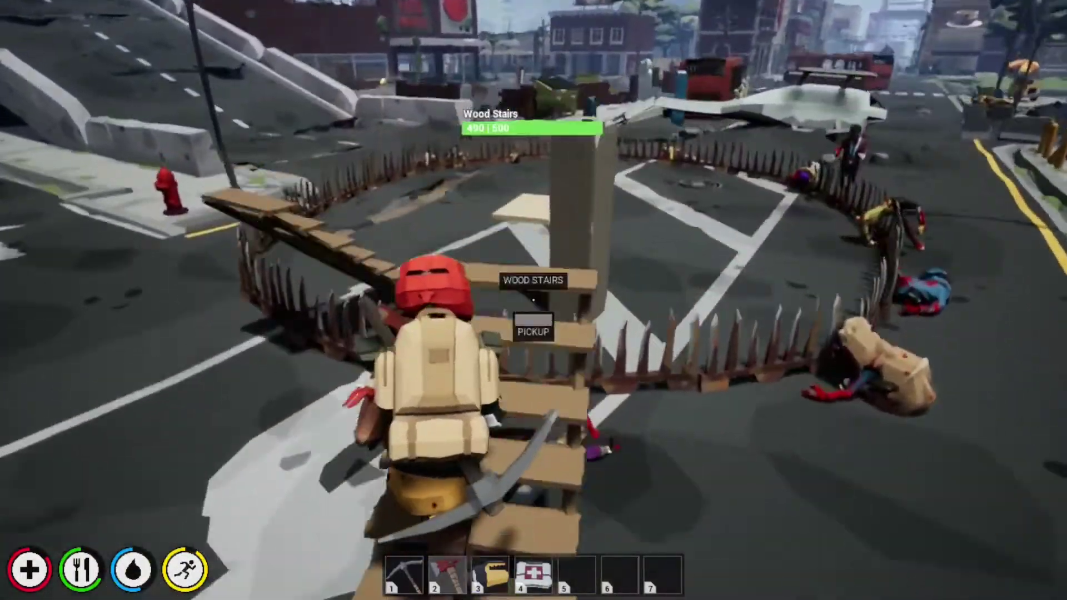
key("w")
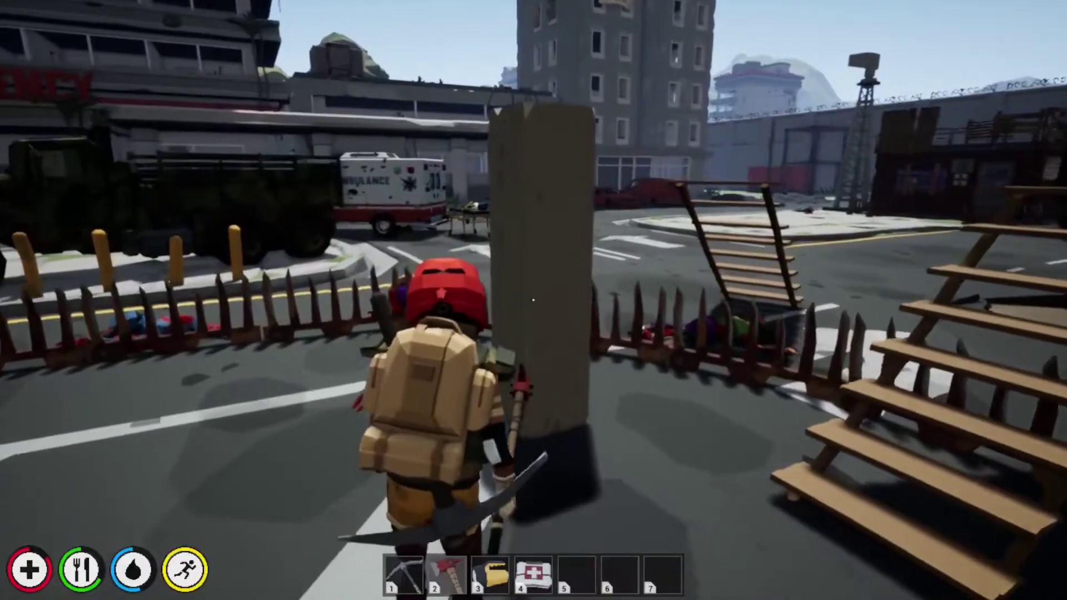
key("e")
Step: Place a Concrete Pillar on the road inside the spiked ring
key("Tab")
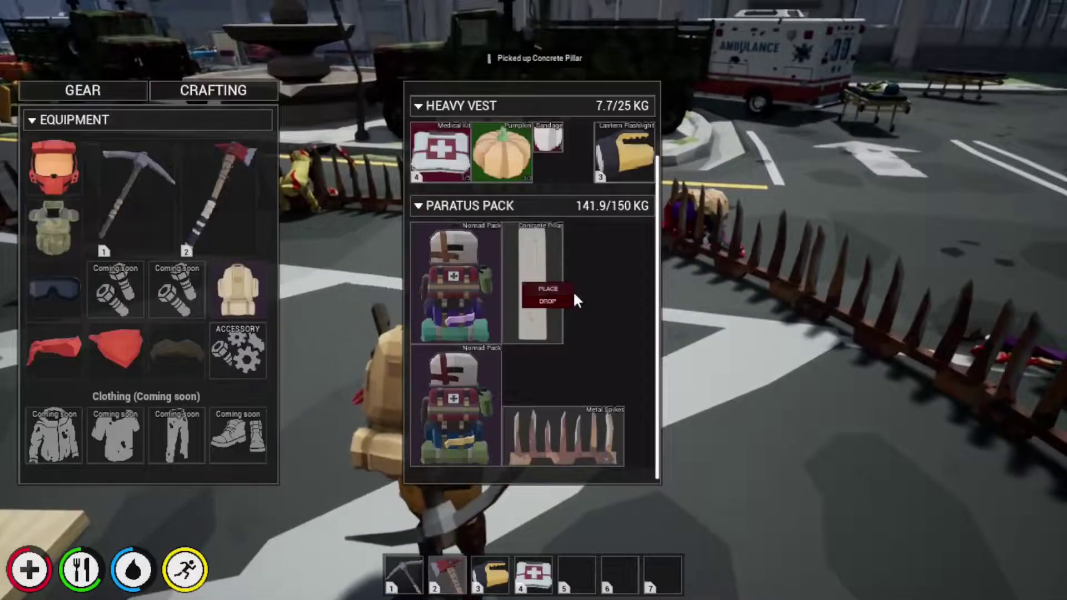
left_click(548, 289)
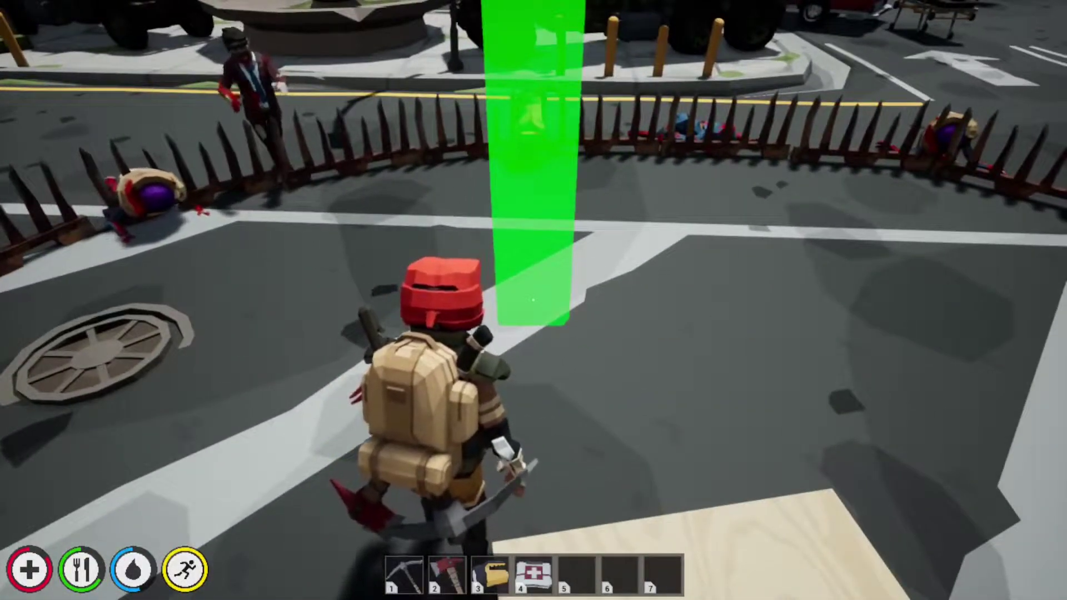
left_click(534, 300)
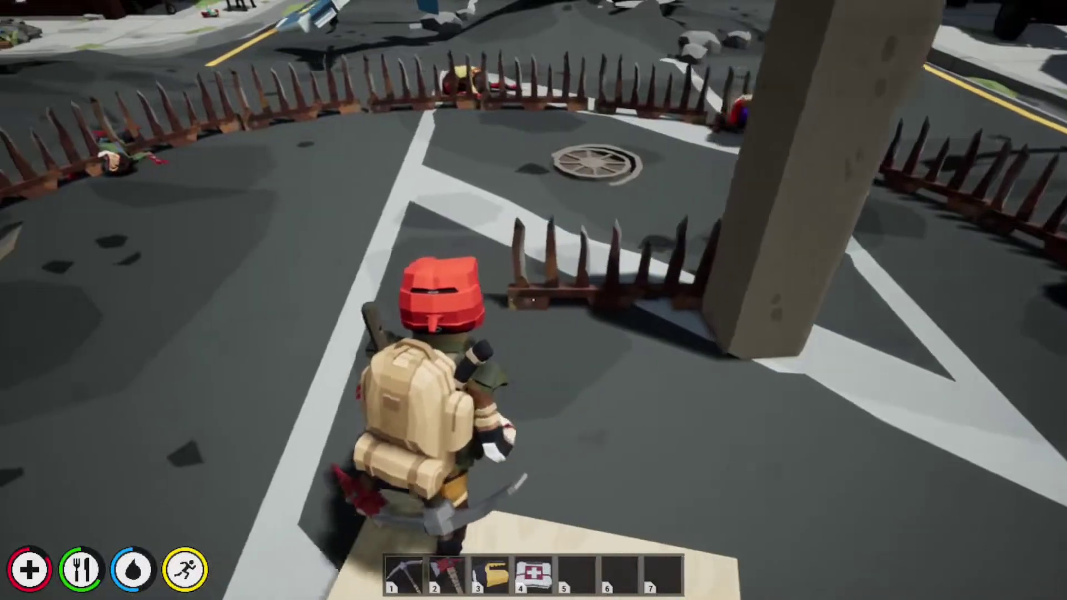
Step: Place a section of Metal Spikes from the inventory
key("Tab")
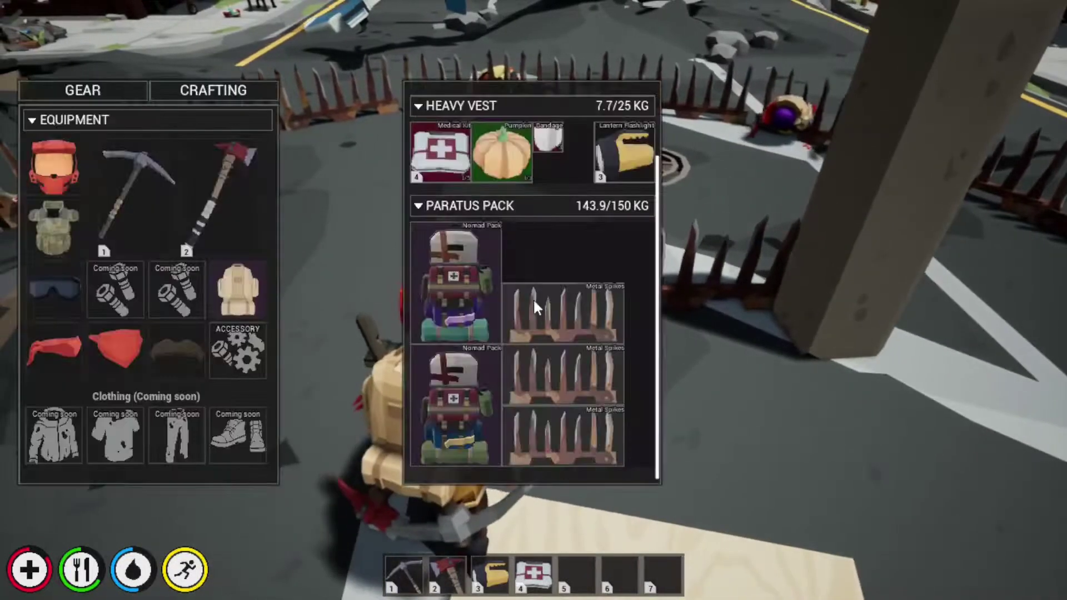
right_click(542, 320)
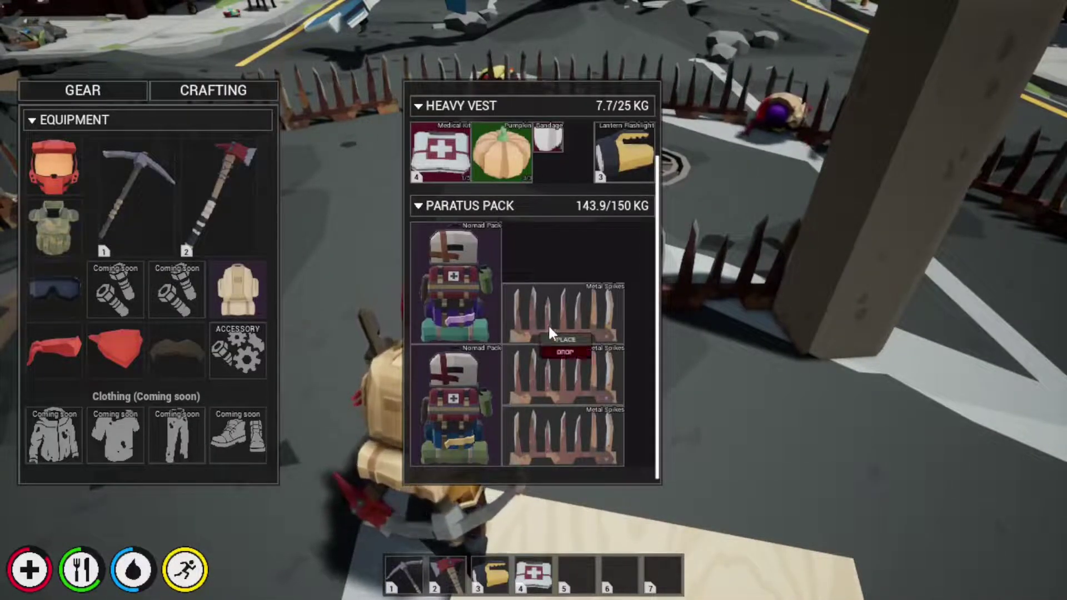
right_click(553, 329)
left_click(579, 352)
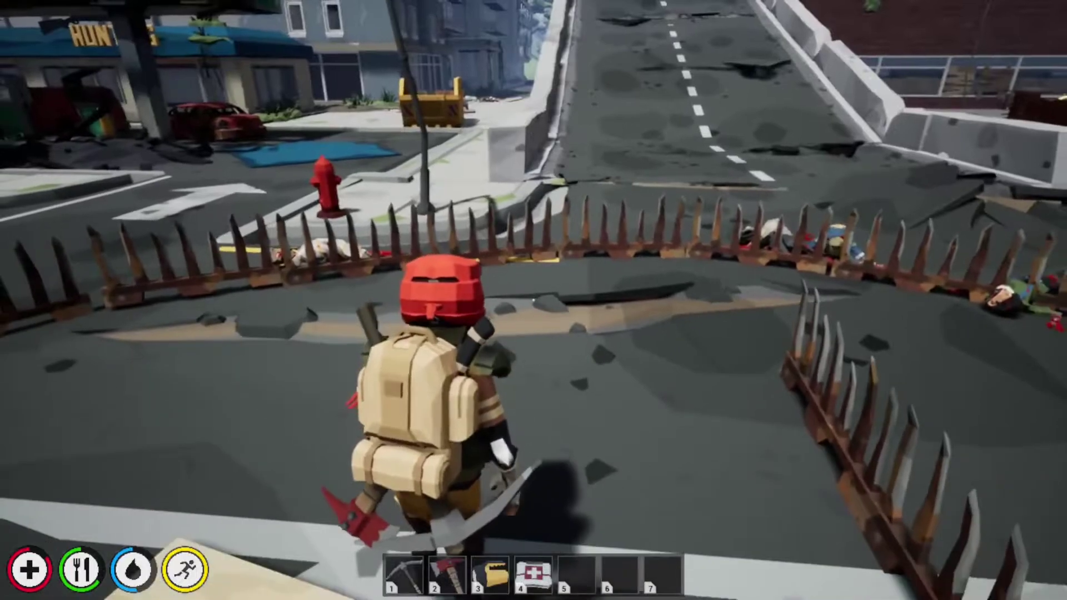
left_click(534, 300)
Step: Take another pillar from the Nomad Packs and set it down in first-person view
key("Tab")
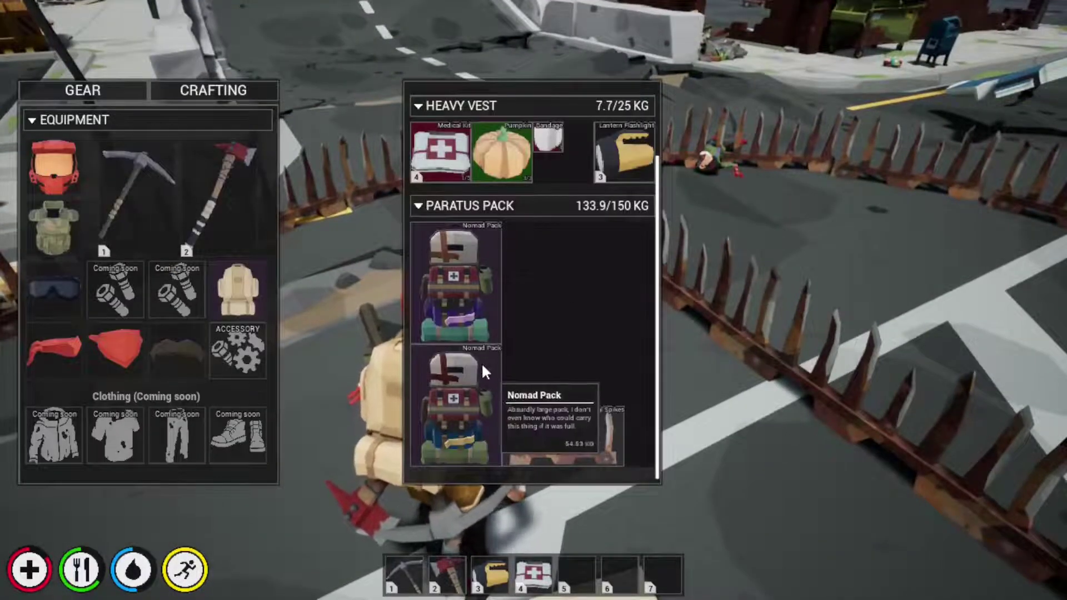
left_click(481, 362)
left_click(798, 239)
left_click(784, 317)
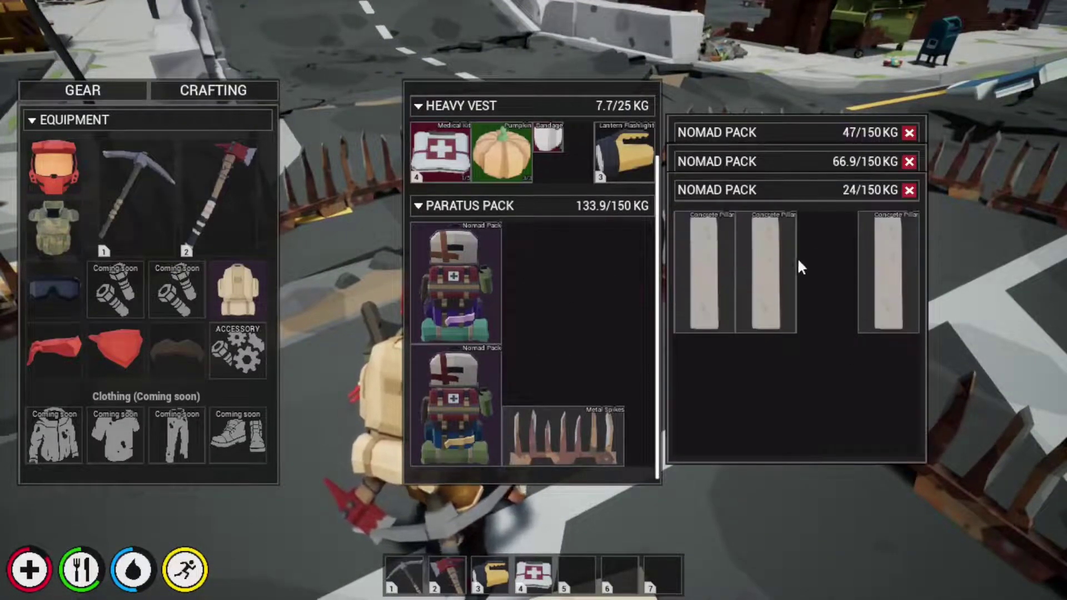
key("Tab")
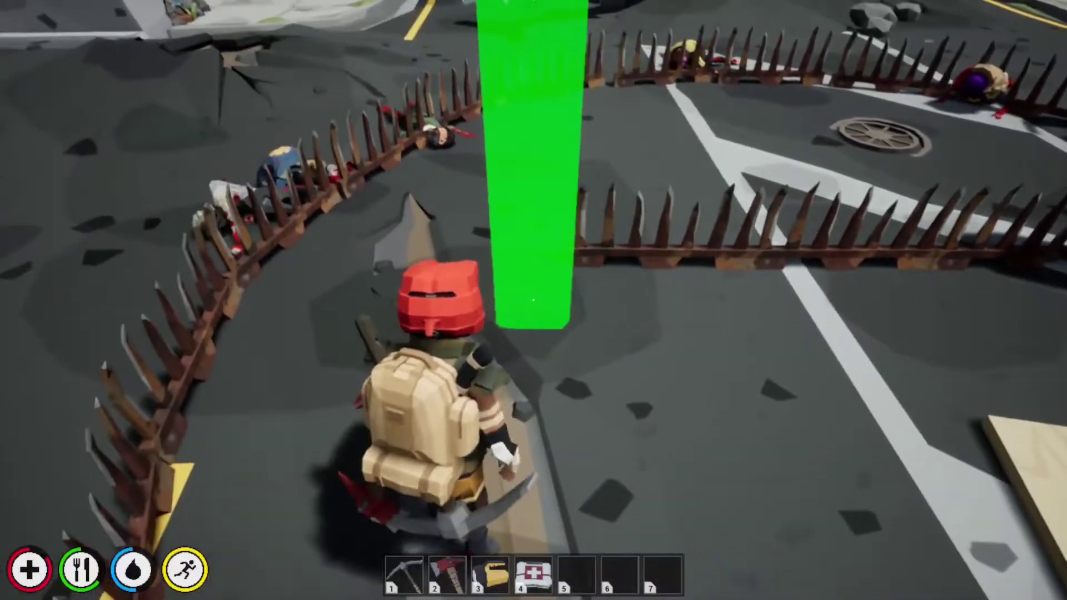
key("v")
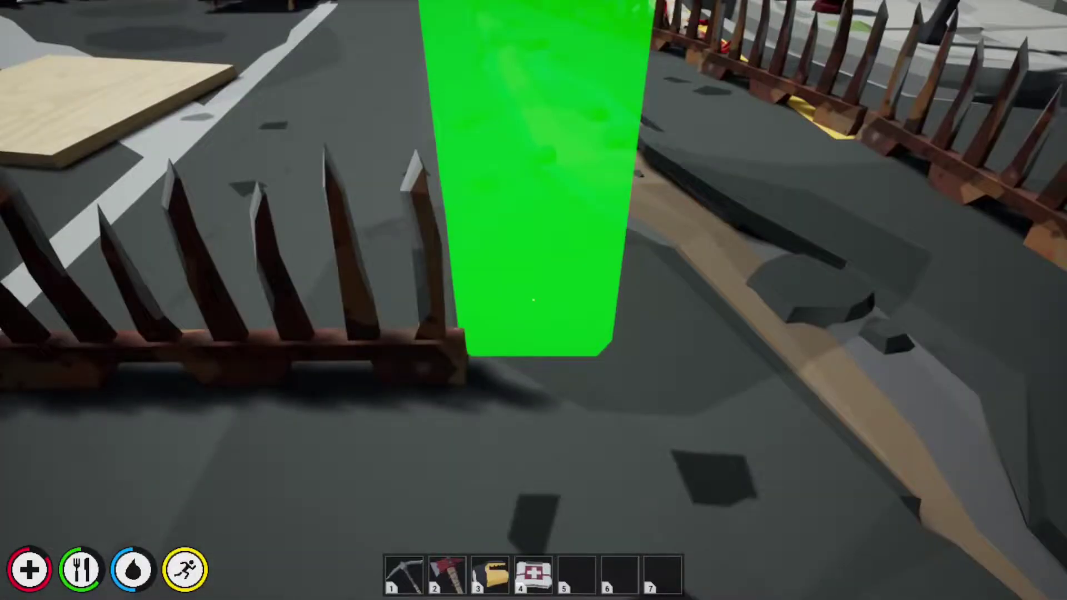
left_click(534, 300)
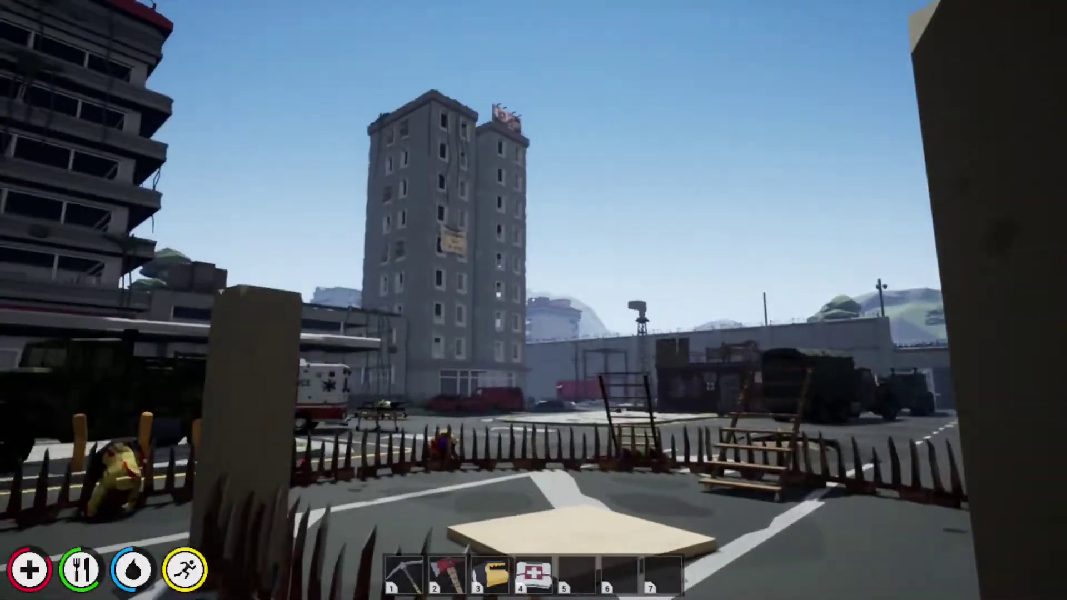
Step: Set a metal spike section beside the pillar and pick up a misplaced section
key("Tab")
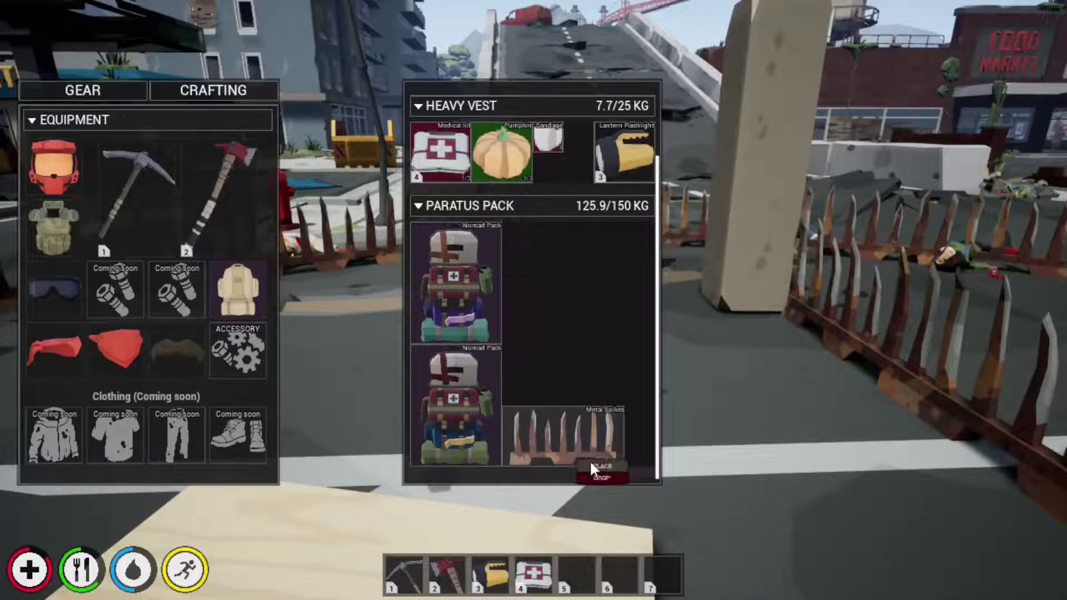
left_click(602, 465)
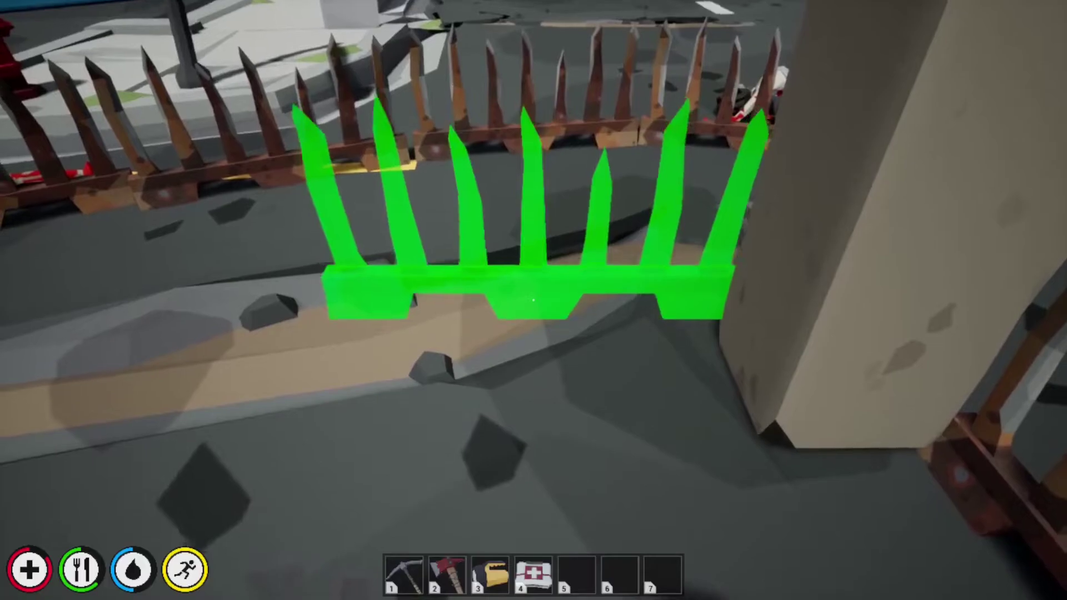
left_click(534, 300)
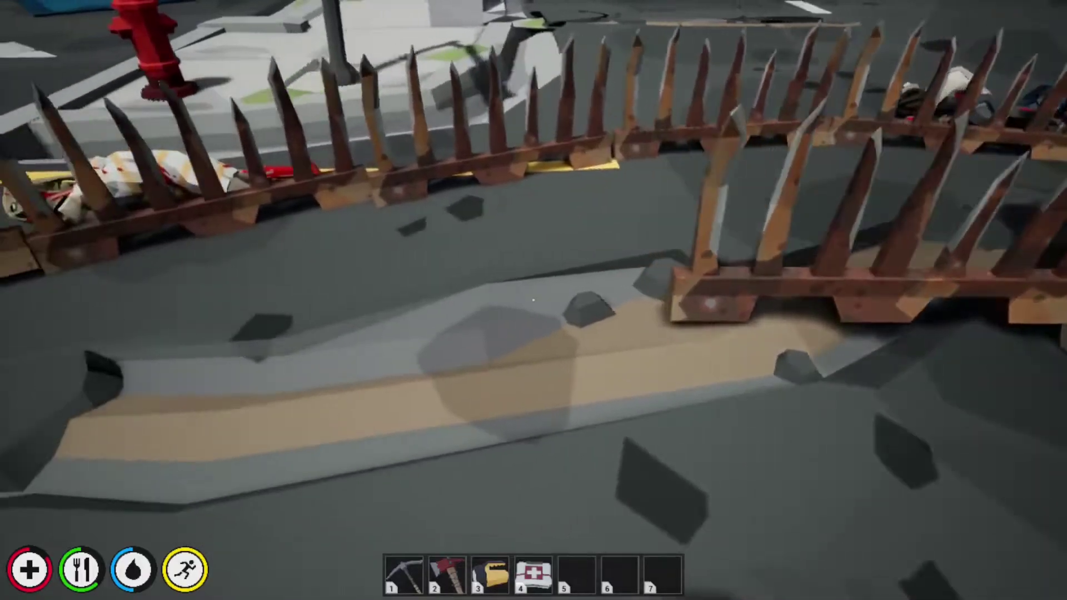
key("v")
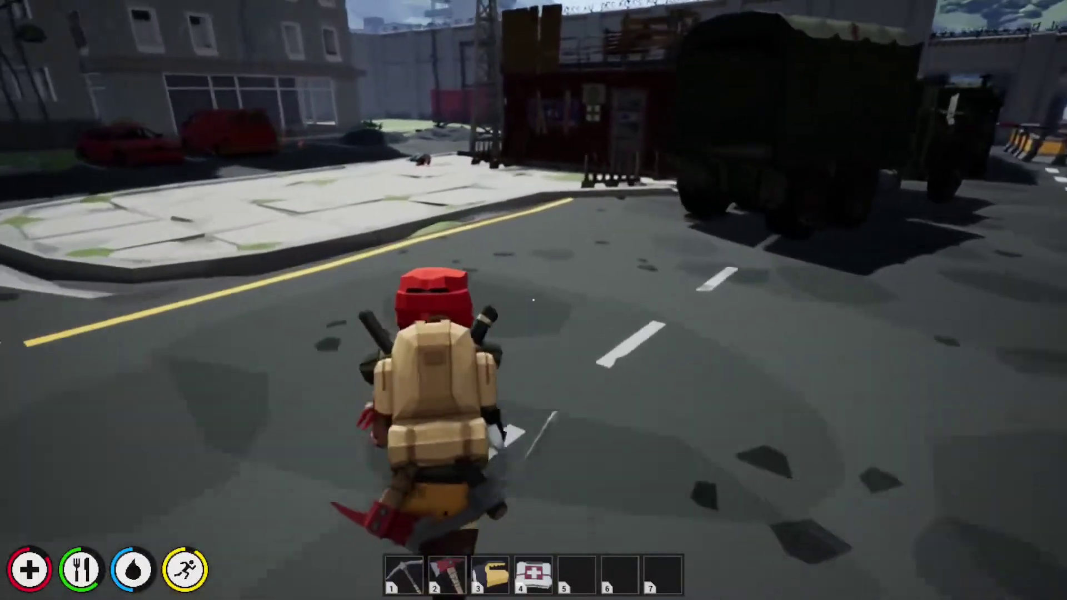
key("e")
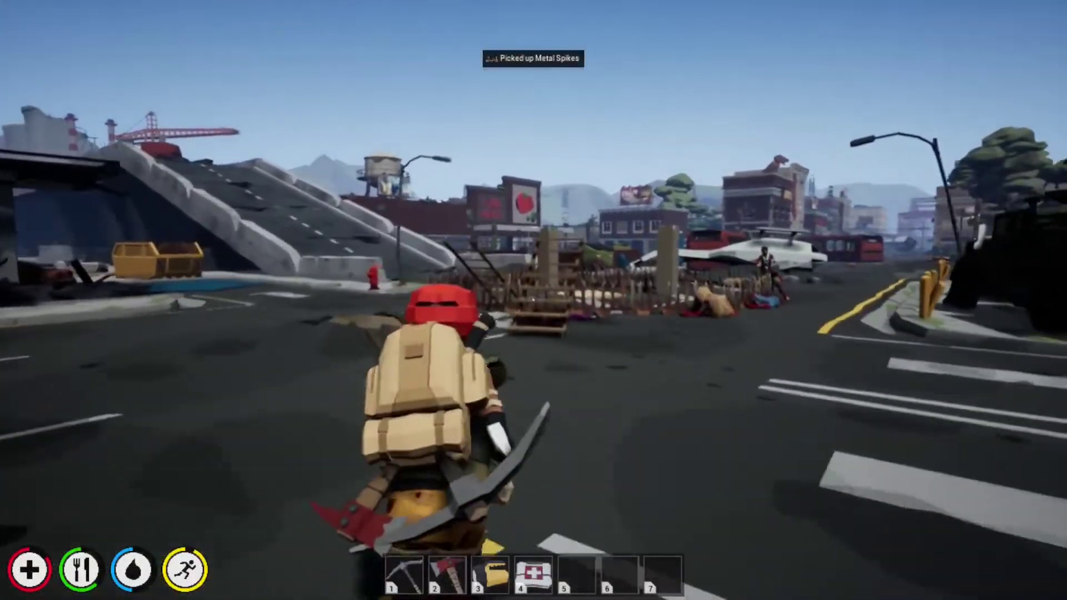
Step: Walk along the spike fence to survey the enclosure
key("w")
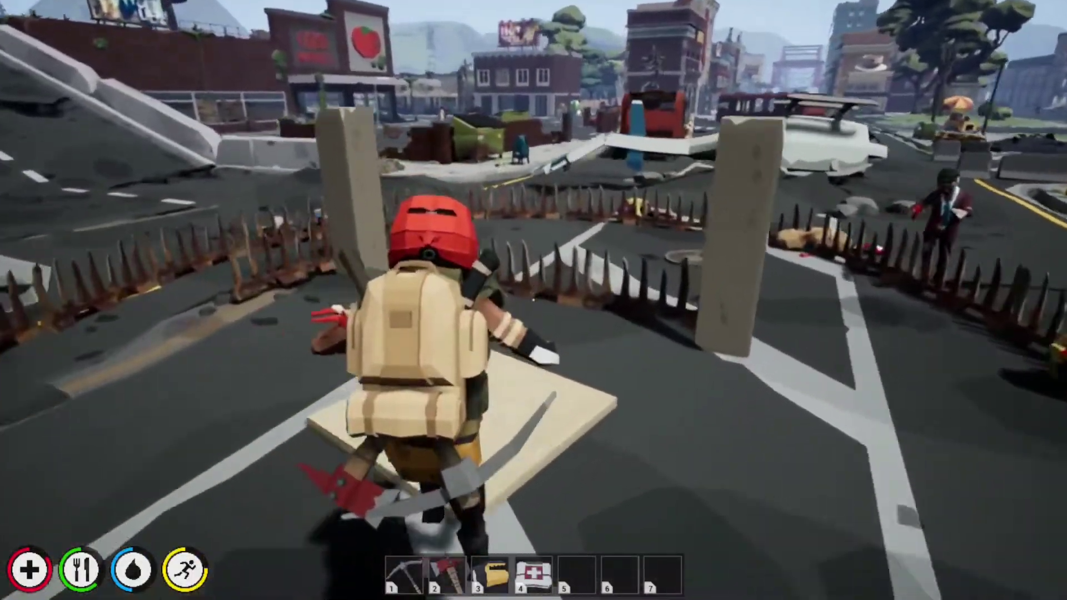
key("w")
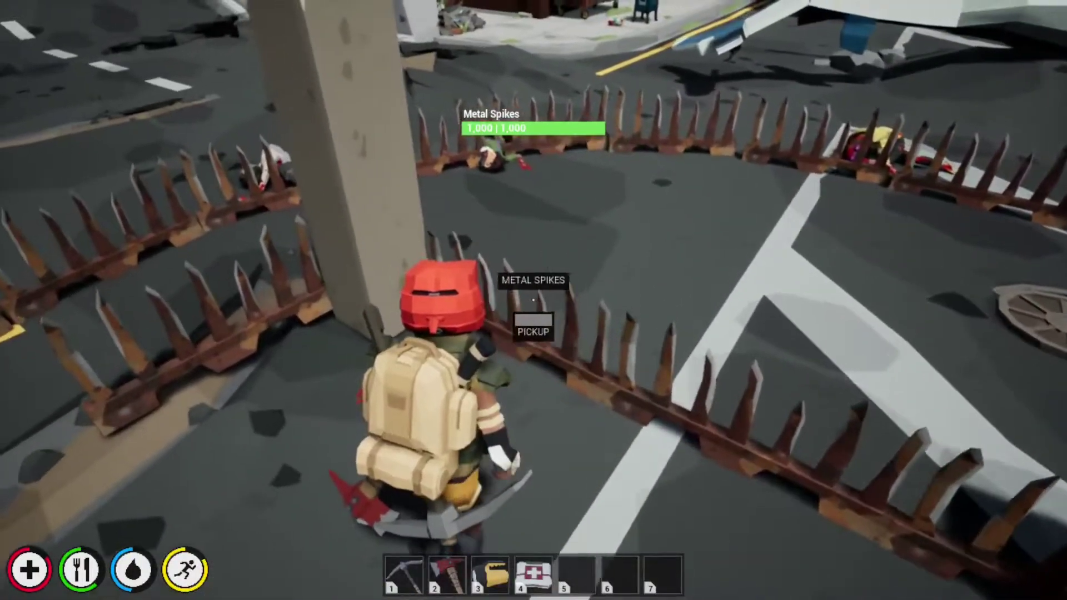
key("w")
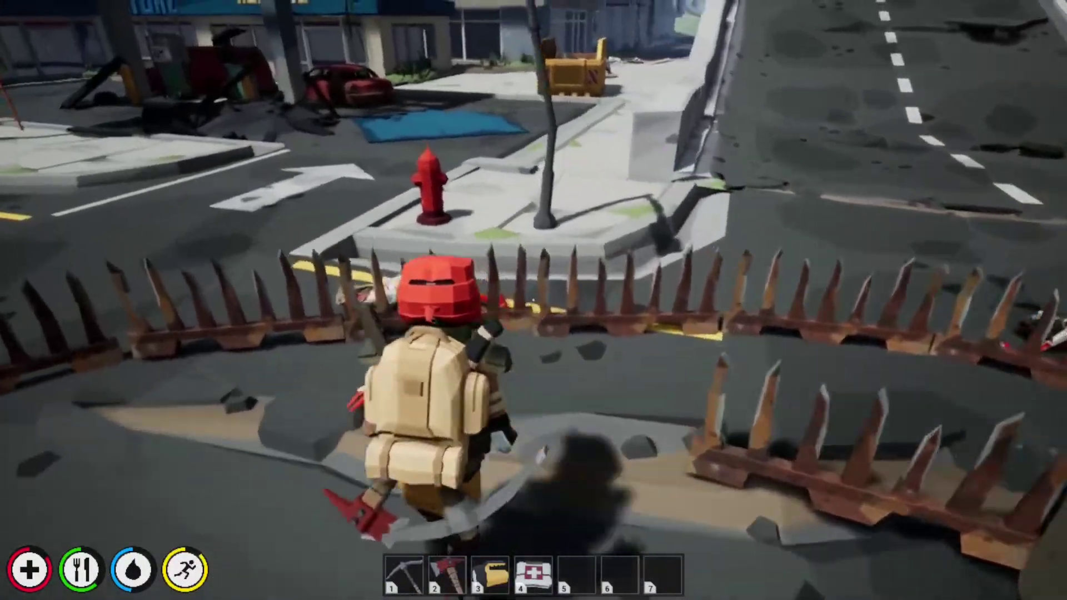
key("w")
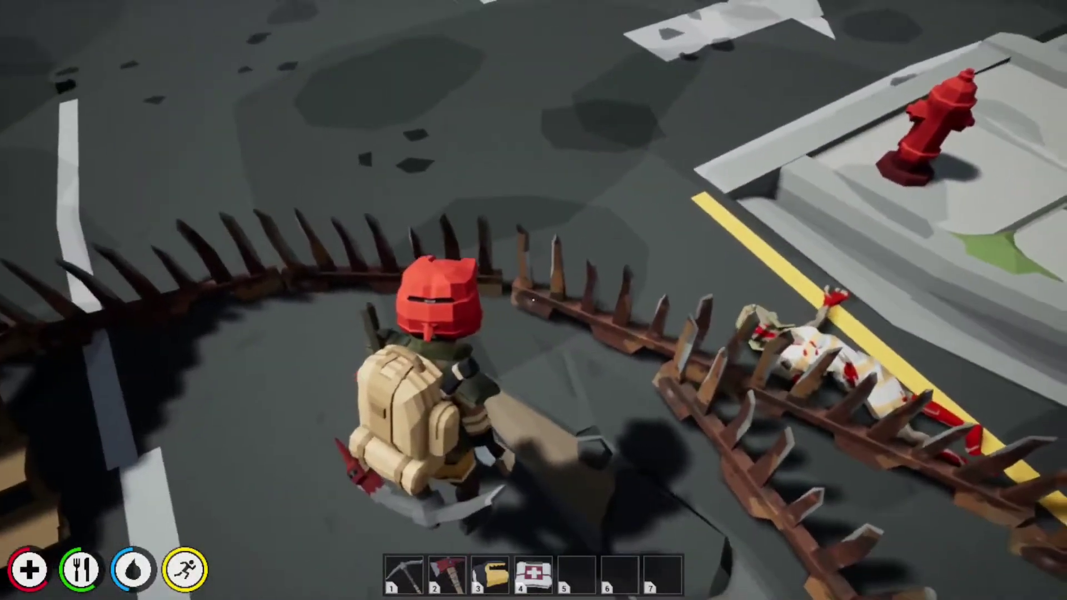
Step: Pick up two spike sections and set down a concrete pillar
key("e")
key("e")
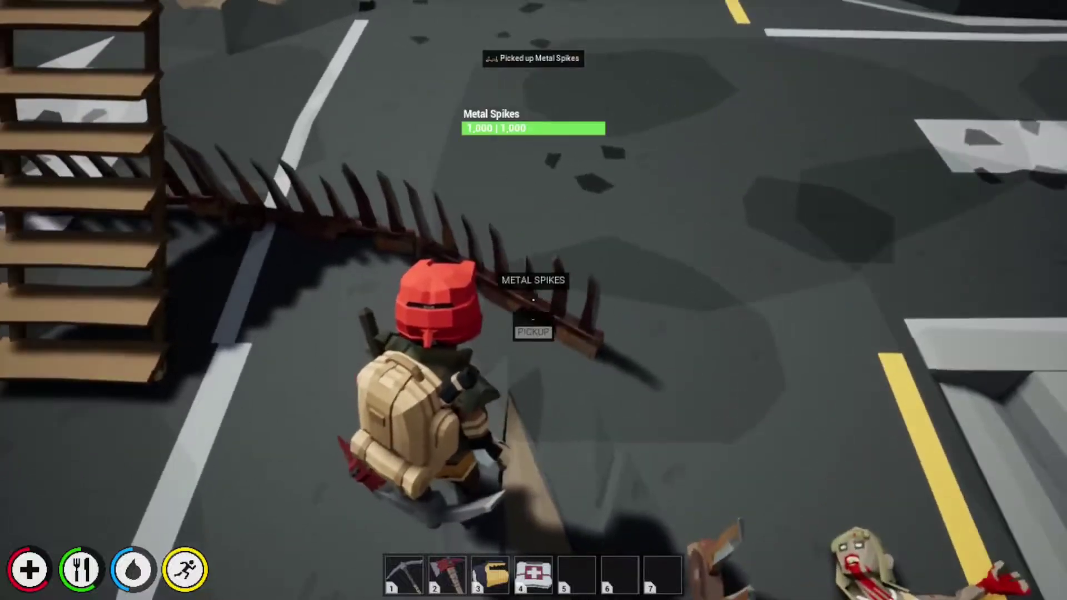
key("Tab")
key("Tab")
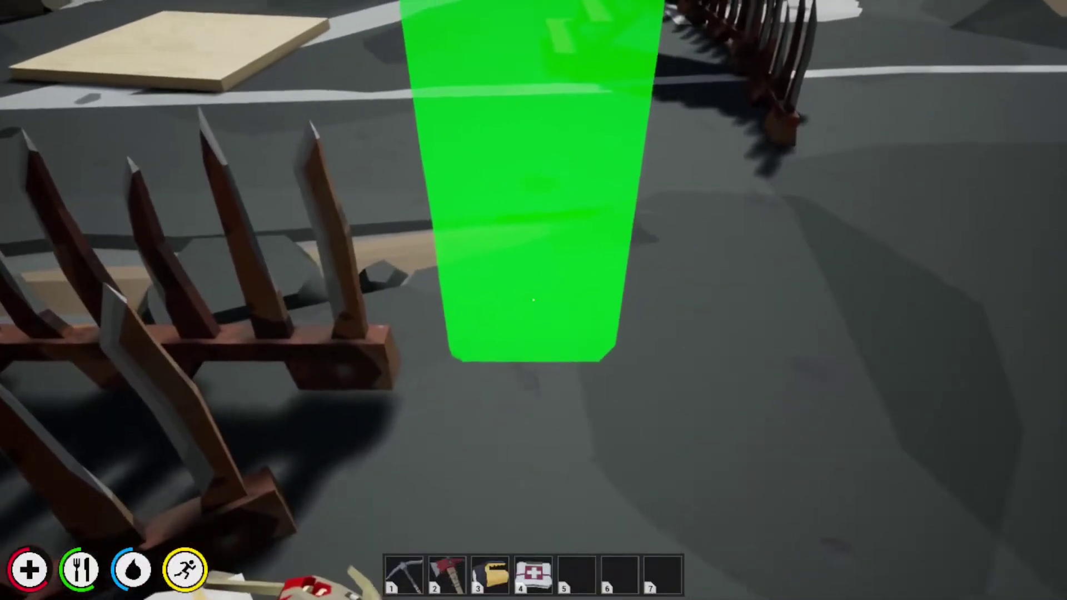
left_click(534, 301)
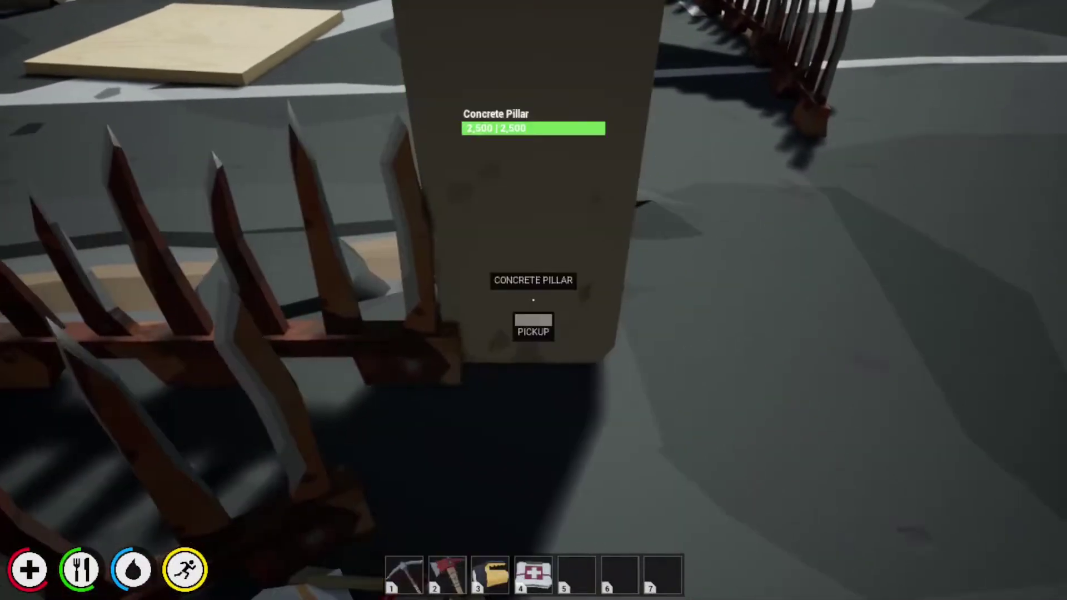
key("v")
Step: Place the metal spikes, then move the wooden stairs to a new spot
key("Tab")
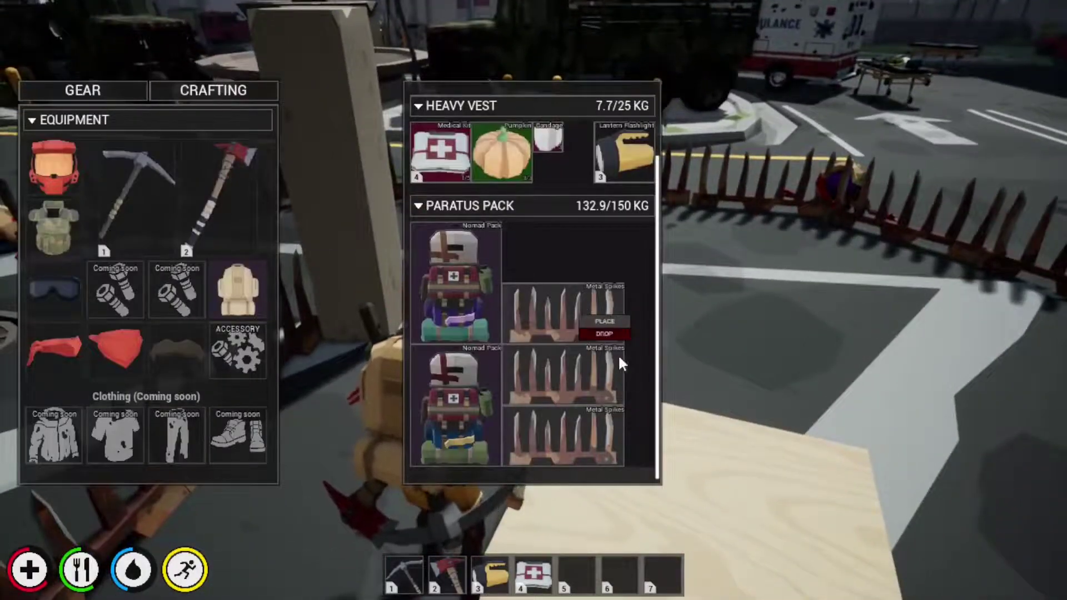
left_click(605, 321)
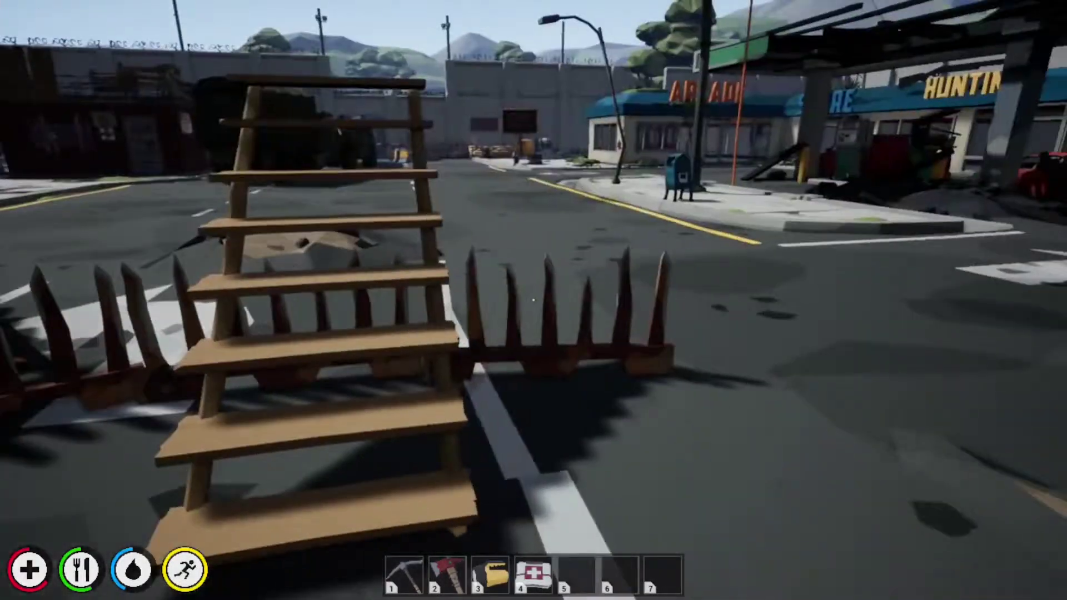
key("e")
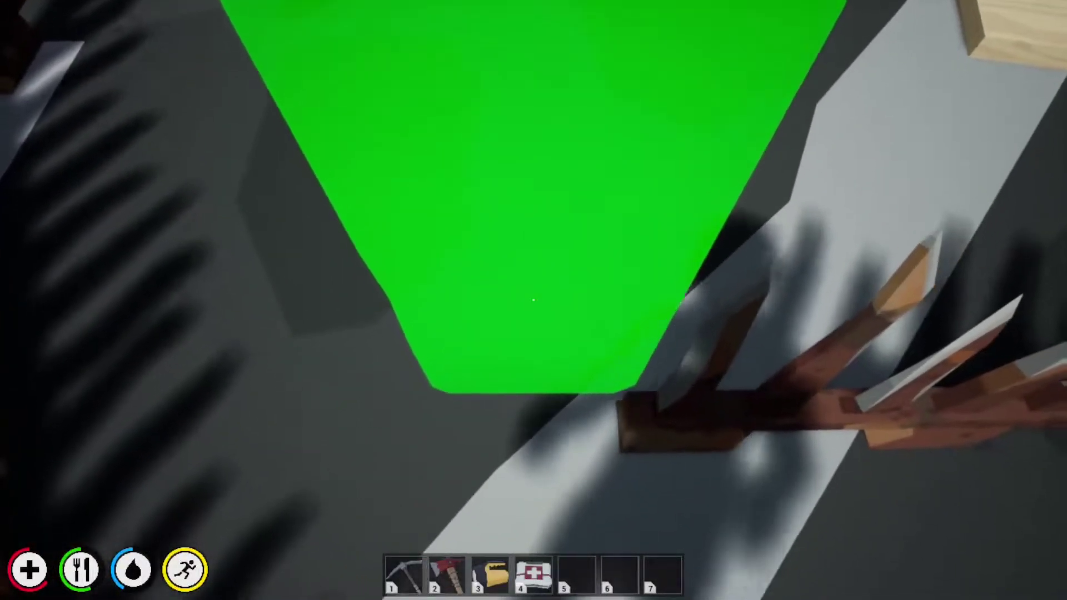
left_click(534, 301)
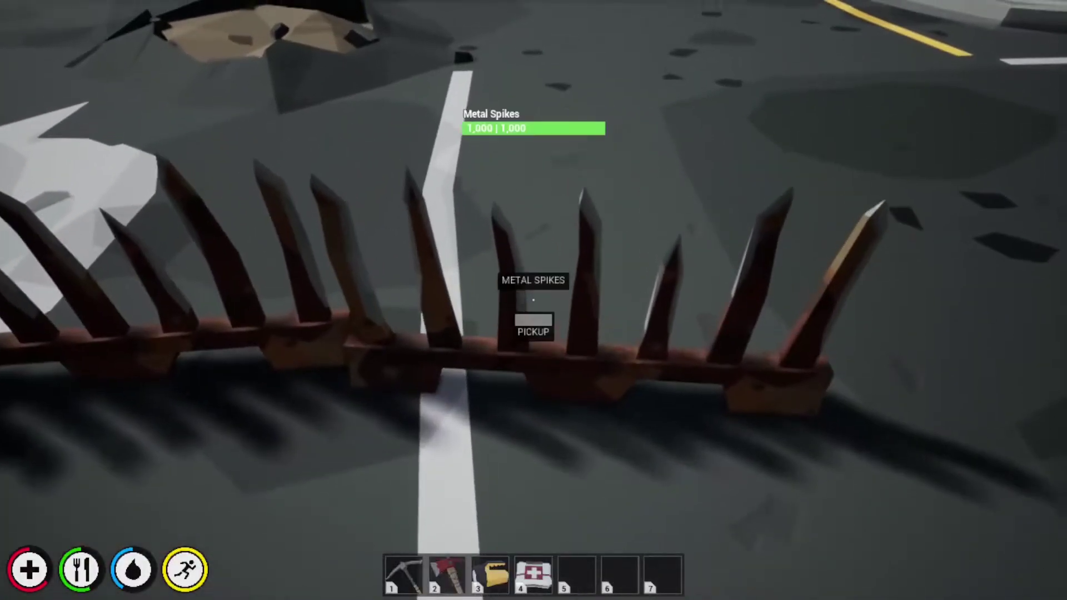
Step: Pick up a spike section and place two Metal Spikes sections by the pillar
key("e")
key("Tab")
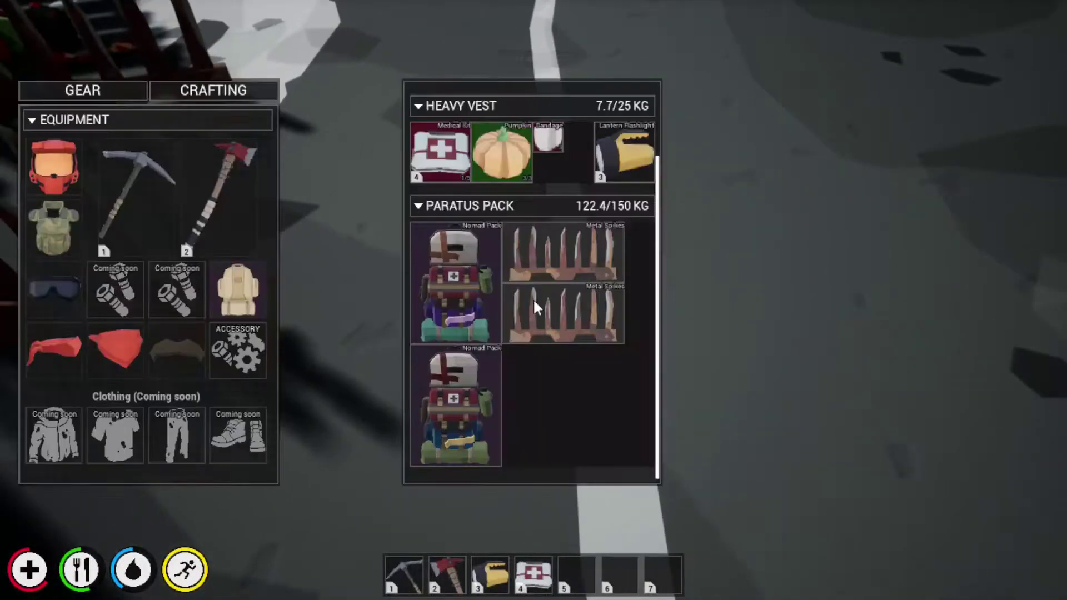
left_click(568, 296)
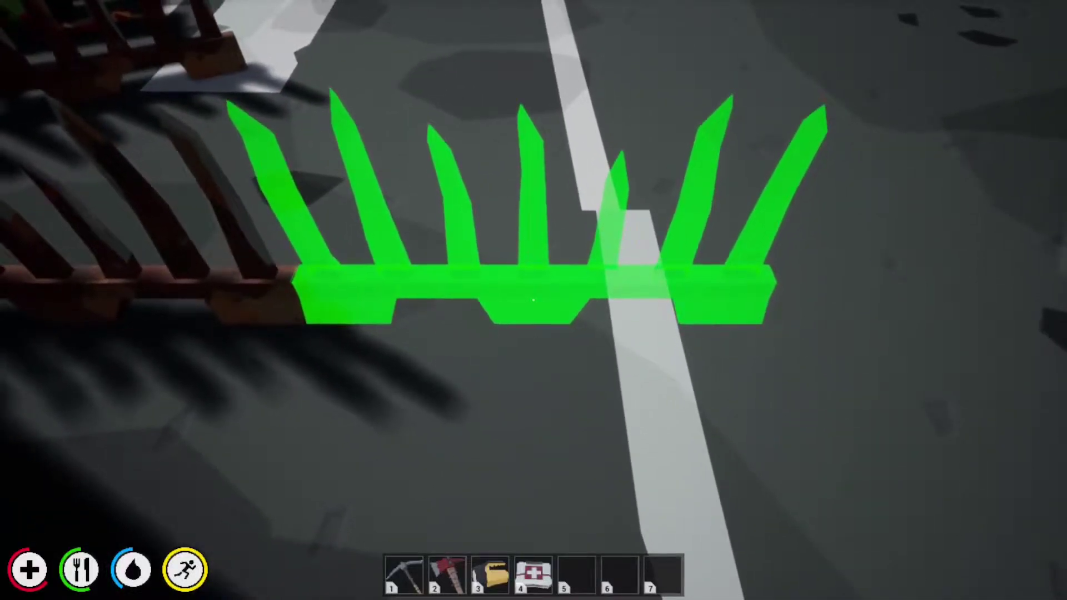
left_click(534, 300)
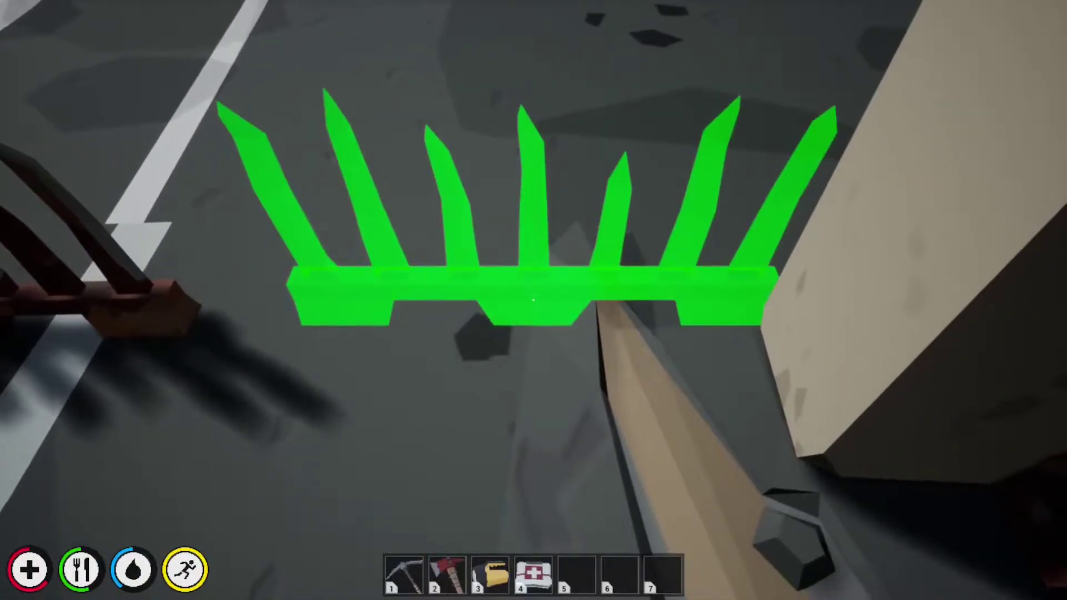
left_click(534, 300)
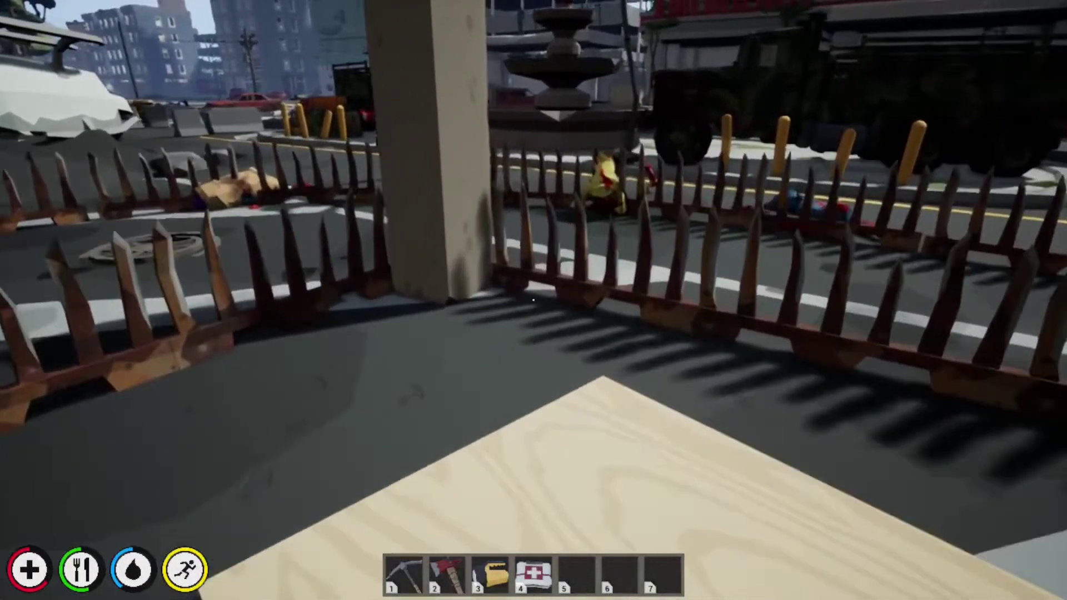
key("v")
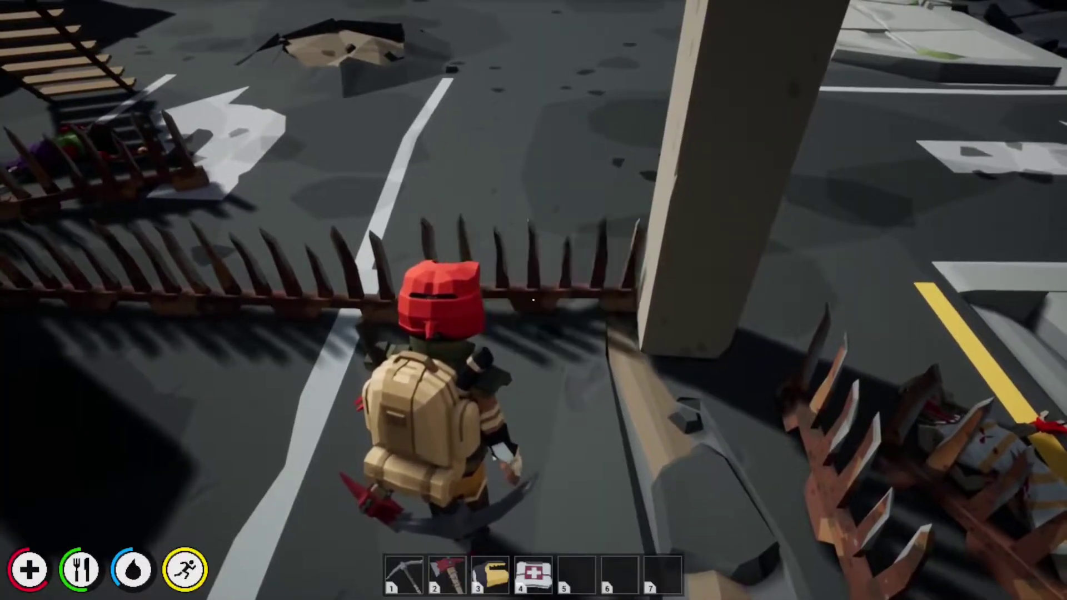
Step: Re-place the badly positioned spike section to close the fence gap
key("e")
key("Tab")
key("Tab")
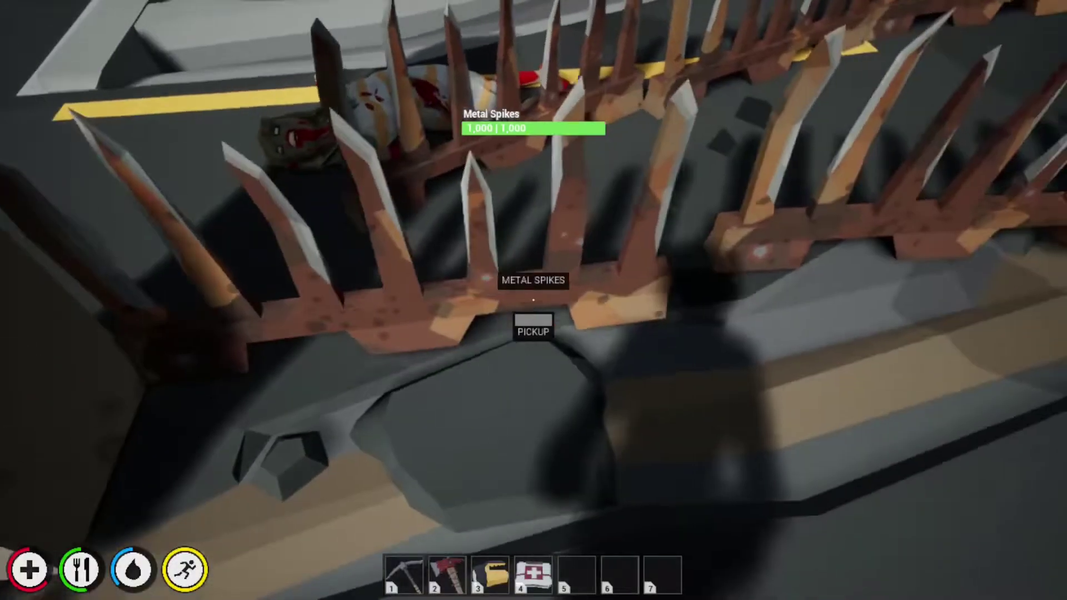
key("e")
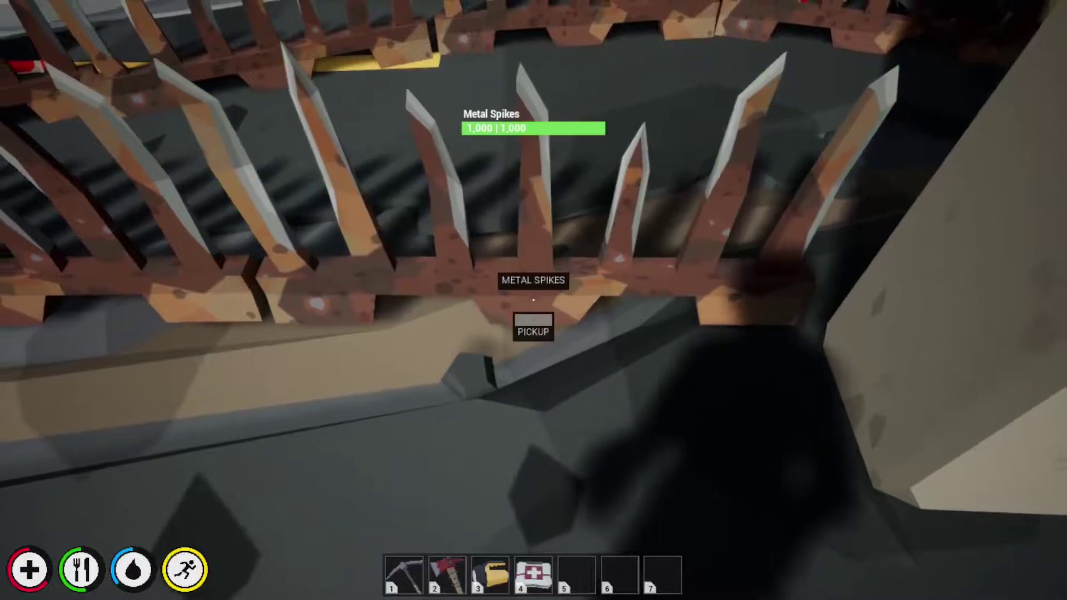
key("e")
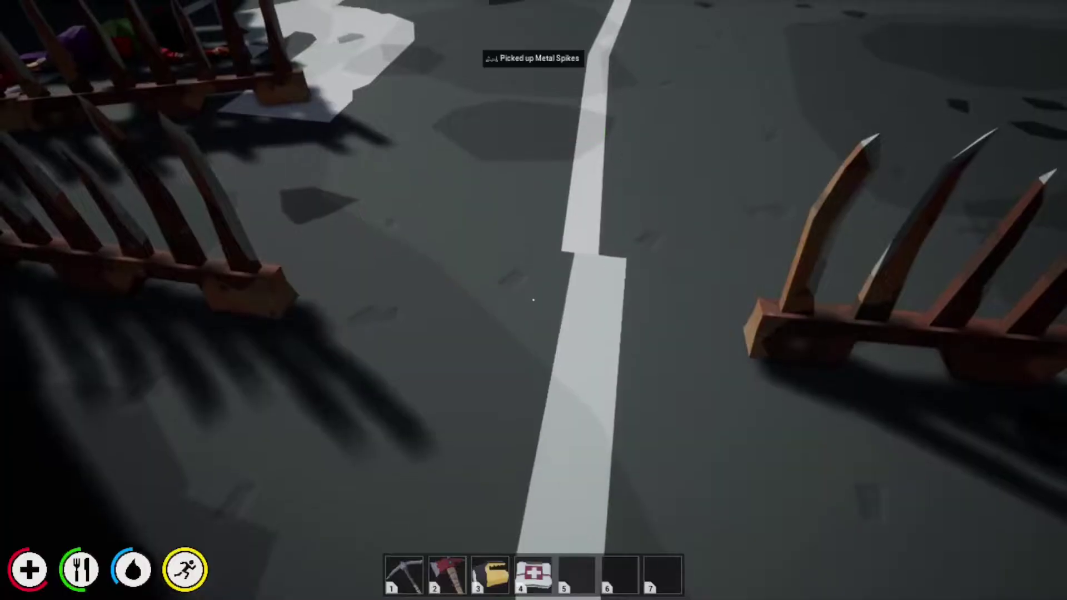
key("Tab")
left_click(566, 277)
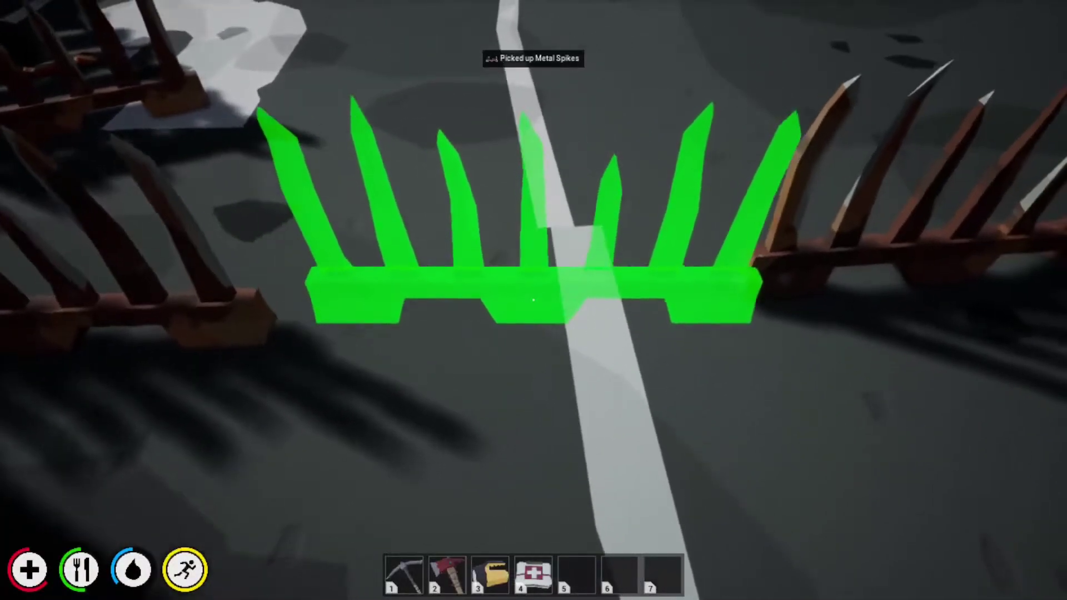
left_click(534, 301)
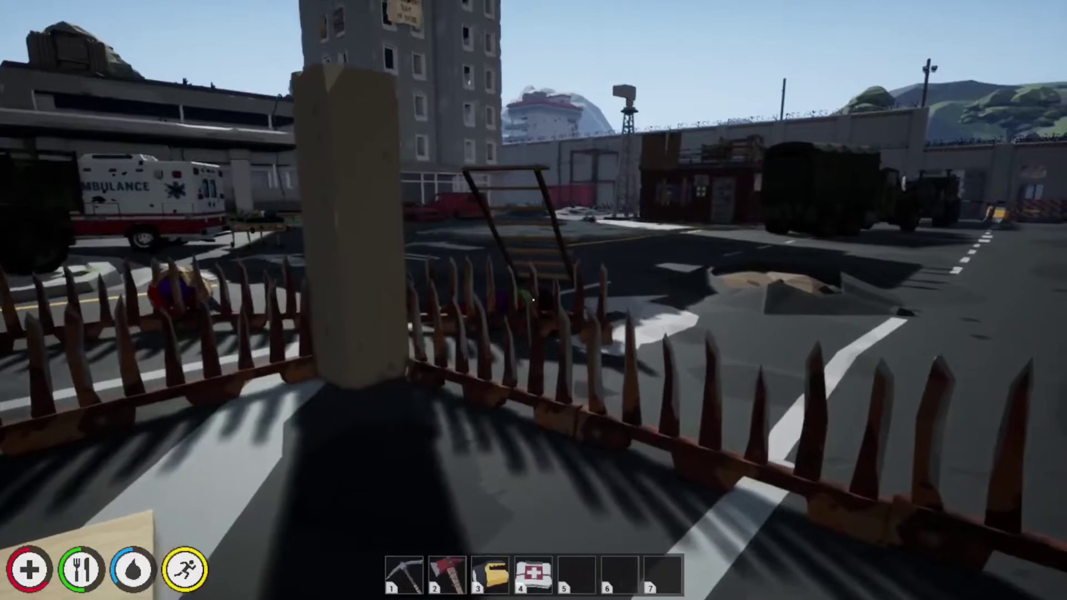
Step: Place the Wood Stairs inside the spike enclosure
key("Tab")
left_click(602, 393)
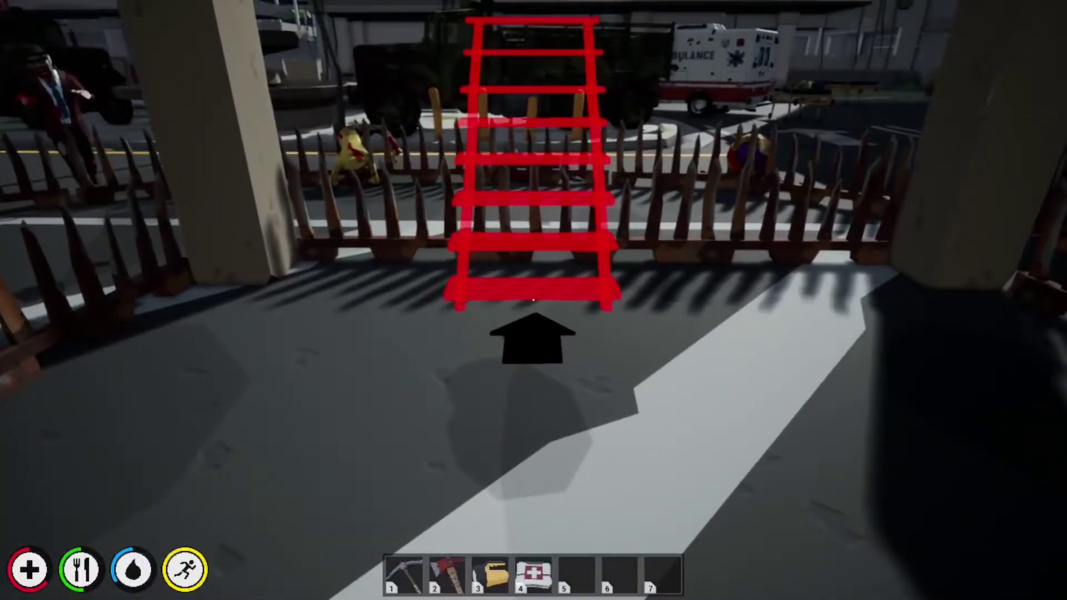
left_click(534, 301)
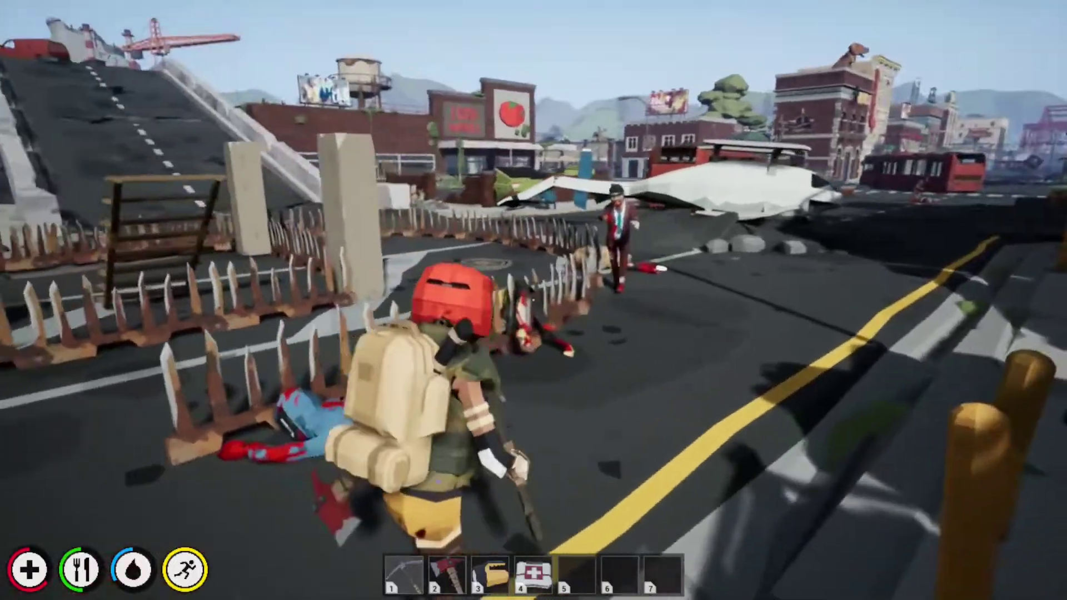
key("w")
key("w")
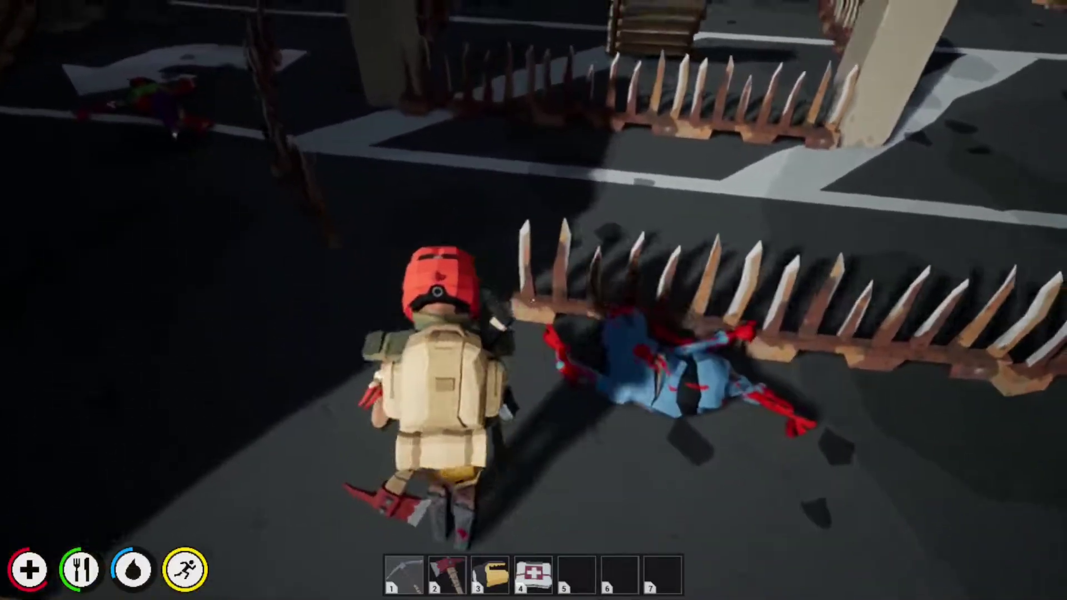
Step: Kill the zombie with the axe and walk the spike fence to the damaged section
left_click(534, 300)
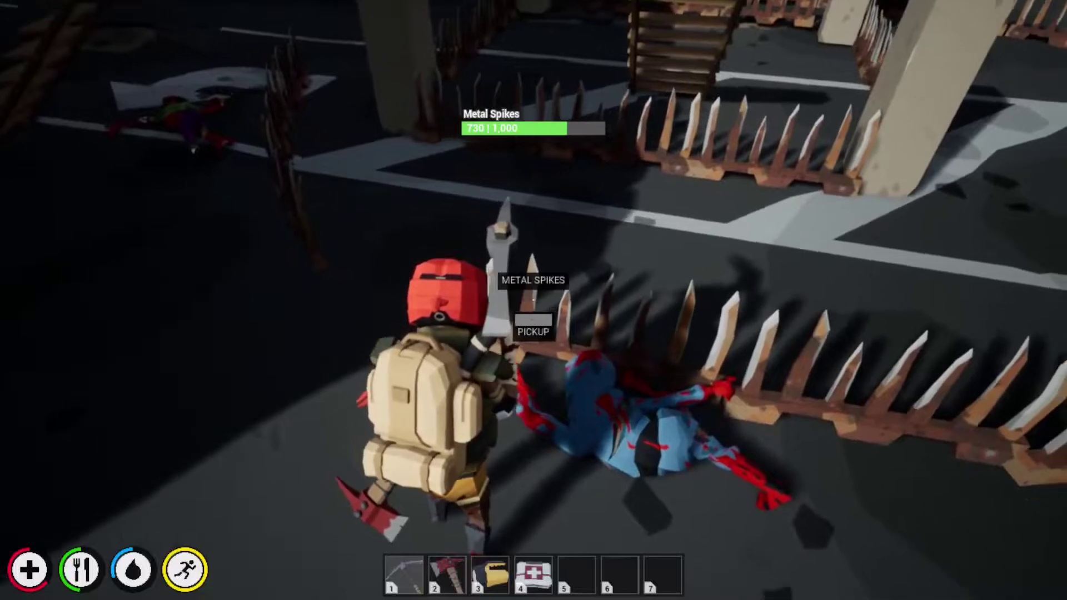
key("w")
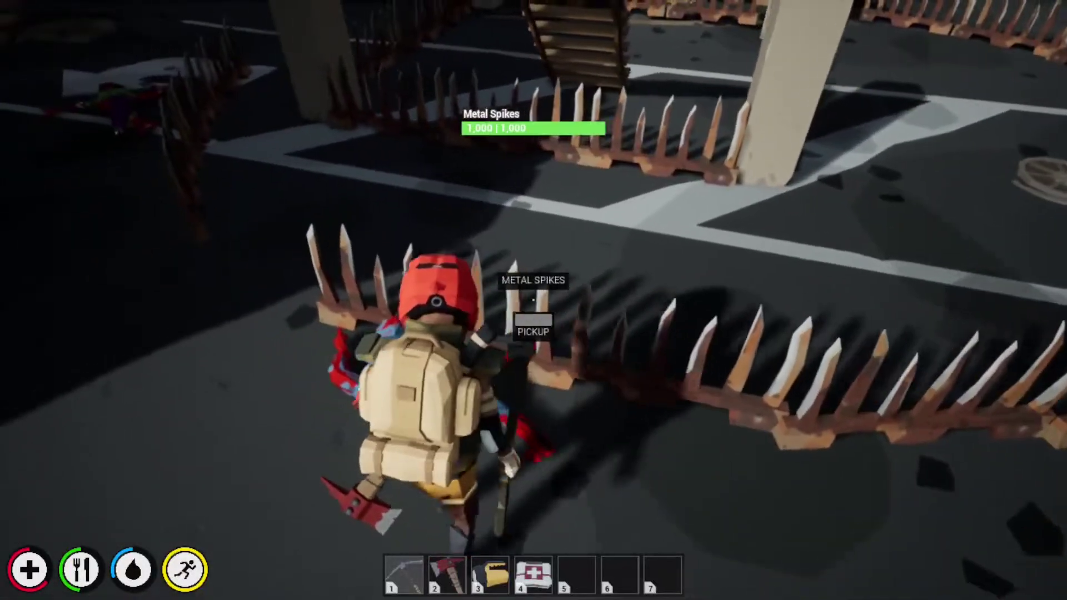
key("w")
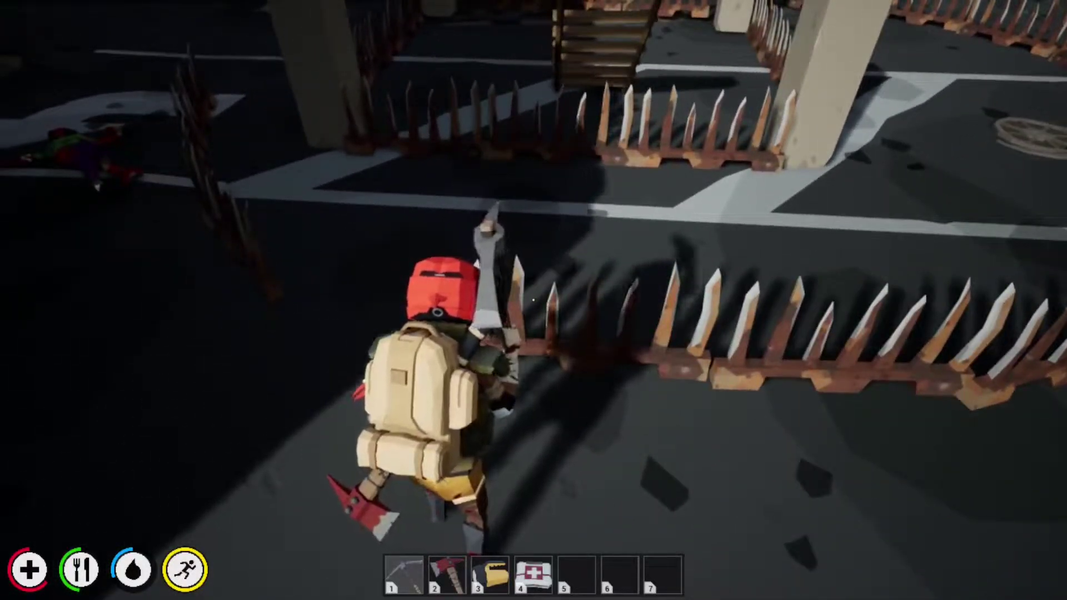
key("w")
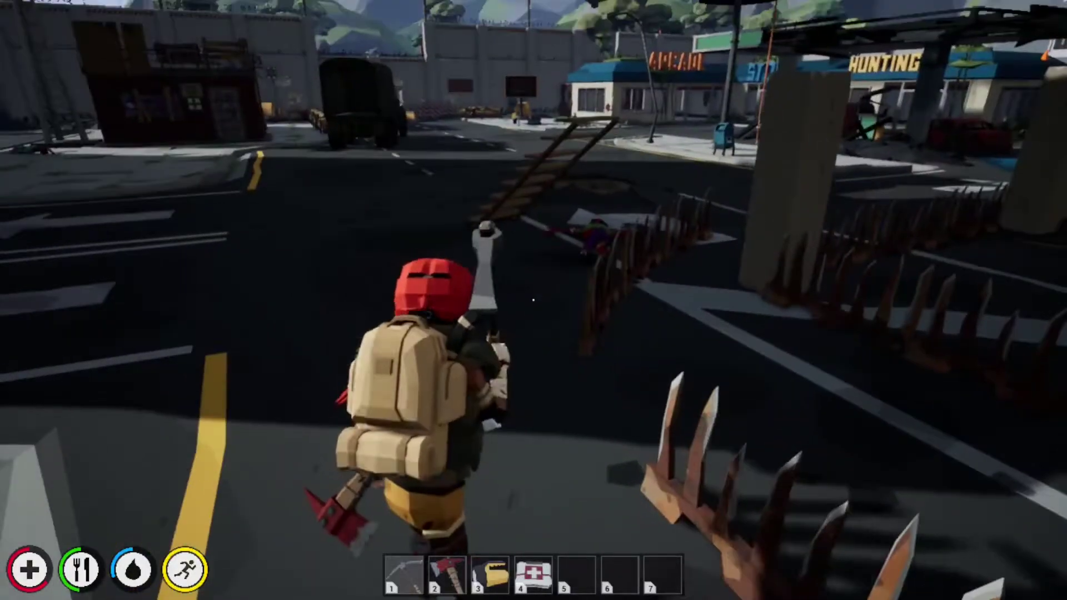
key("w")
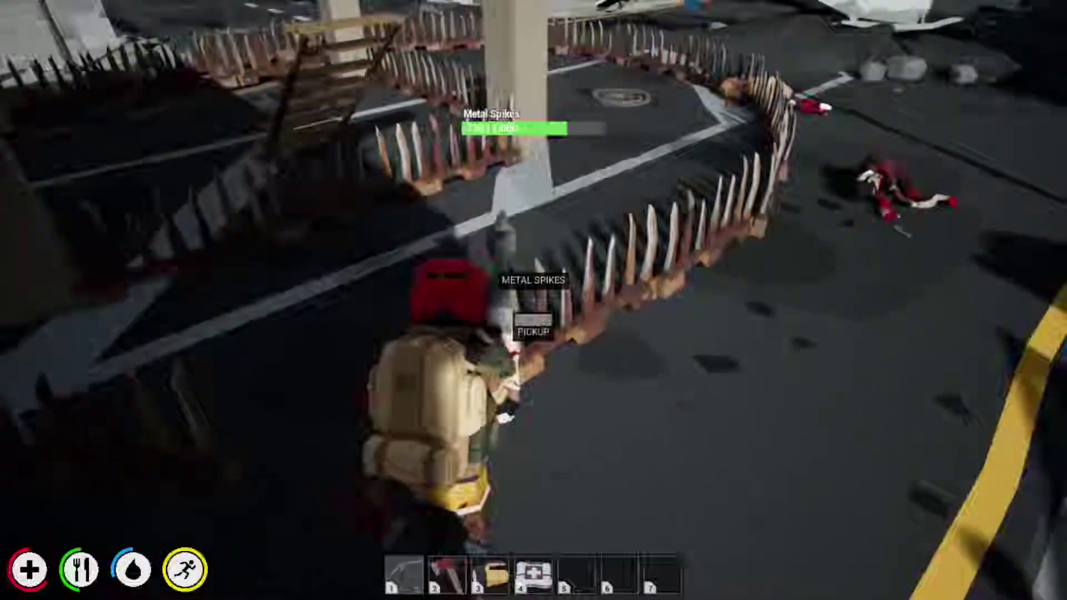
key("Tab")
left_click(574, 294)
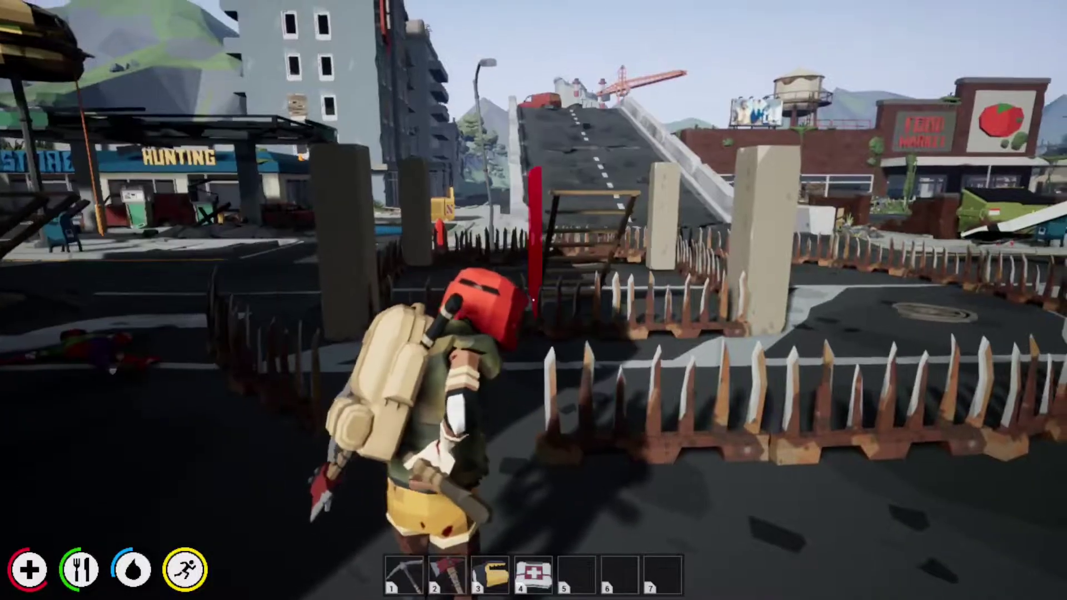
key("r")
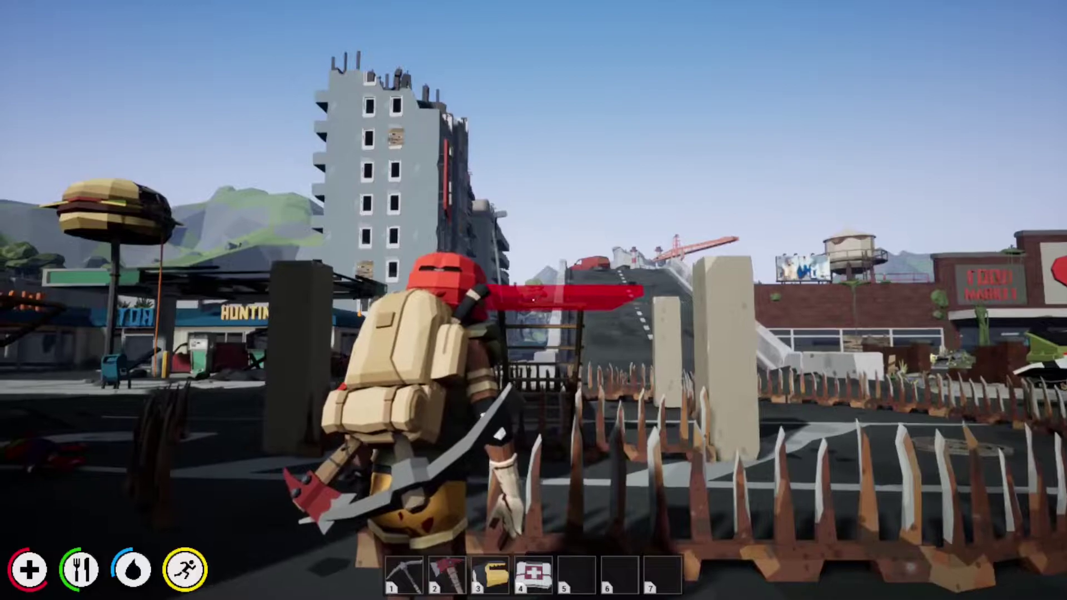
key("r")
key("r")
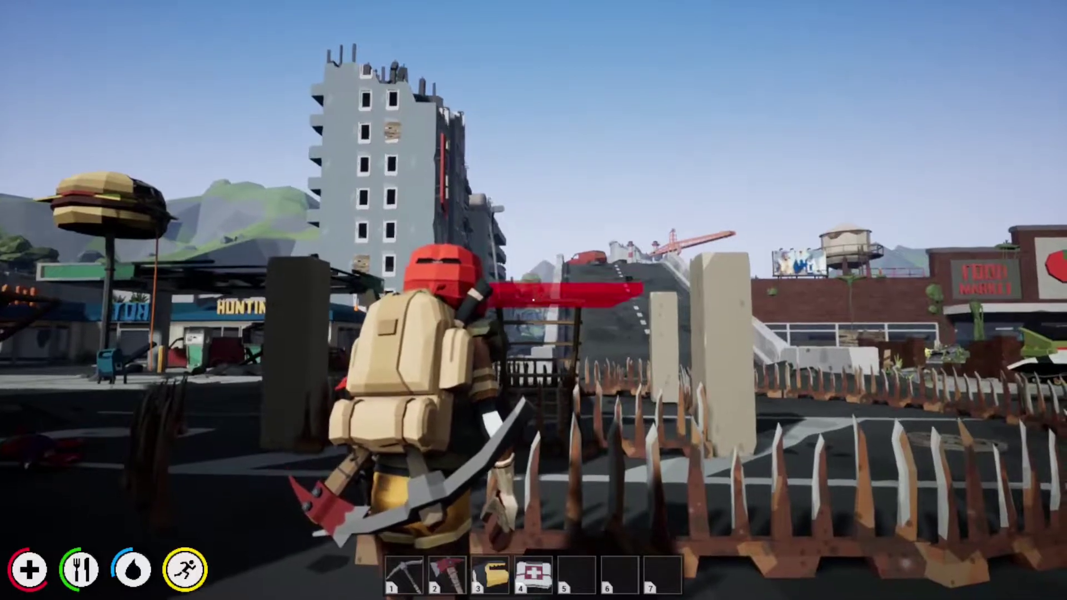
key("r")
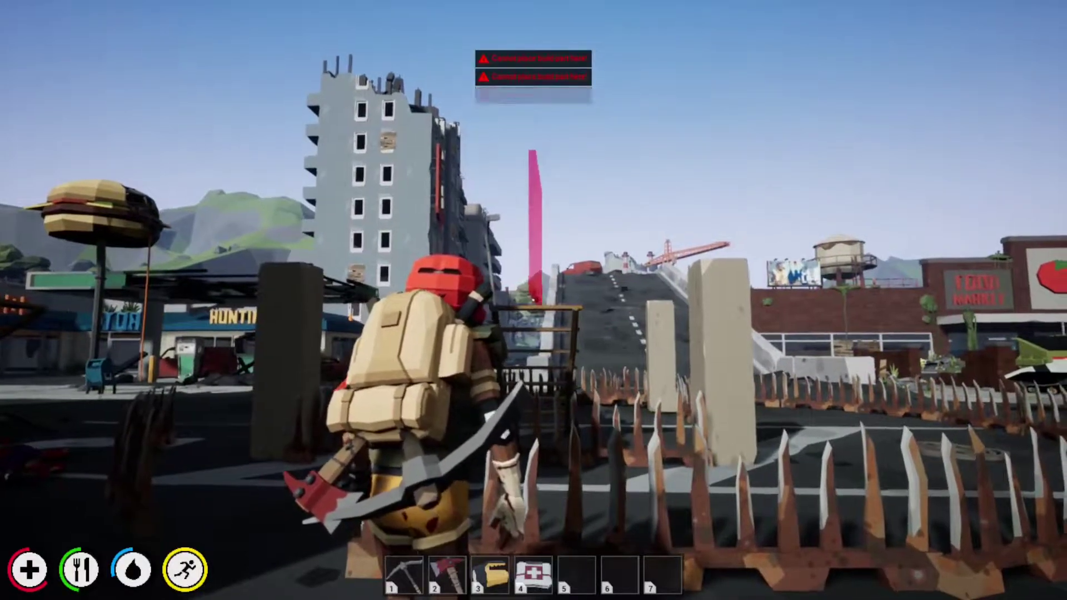
key("r")
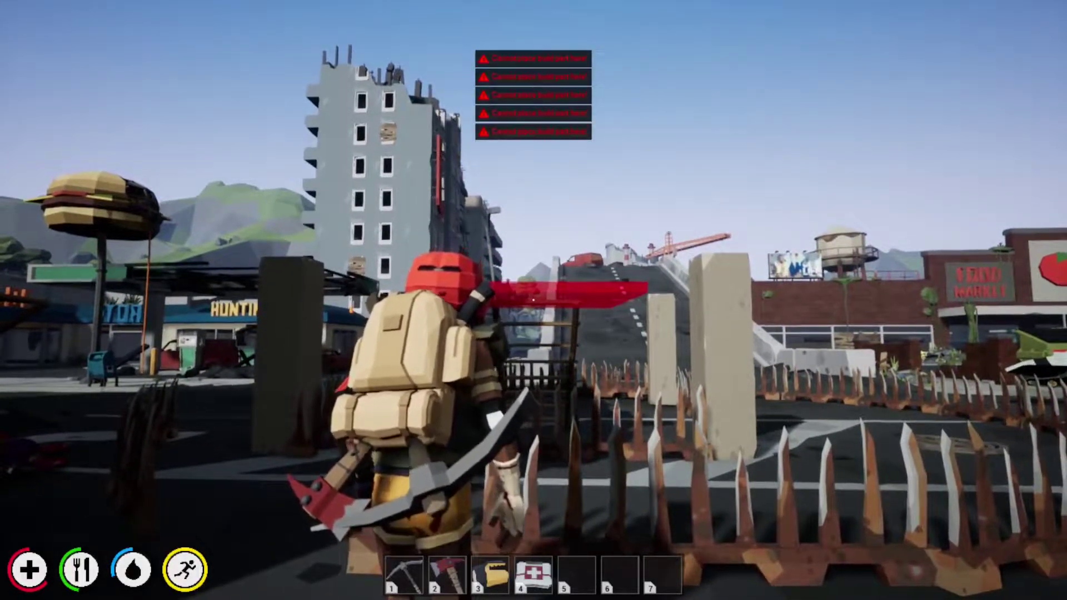
key("r")
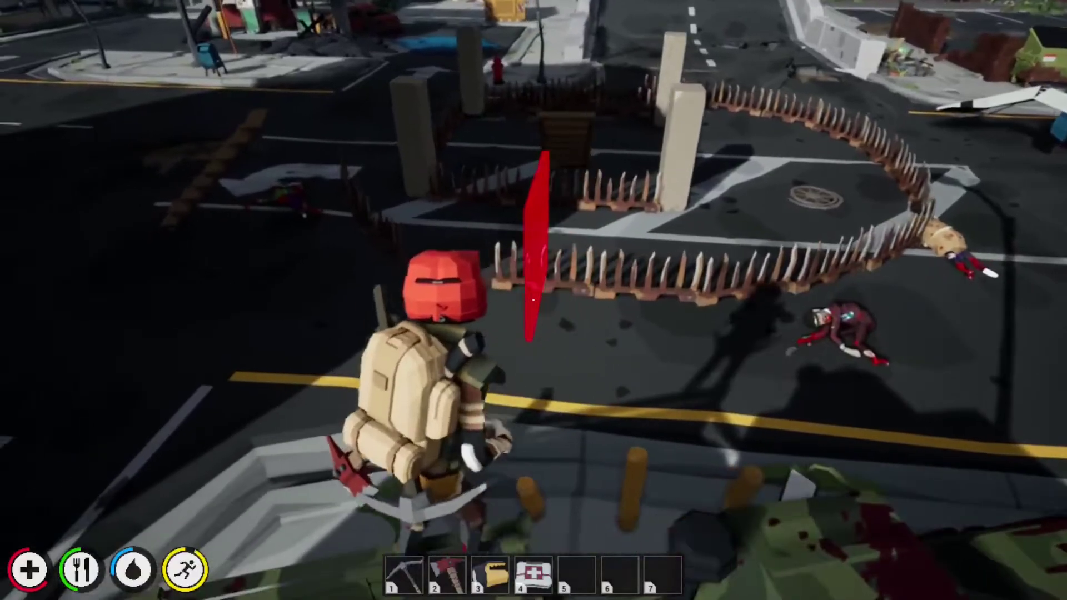
key("Tab")
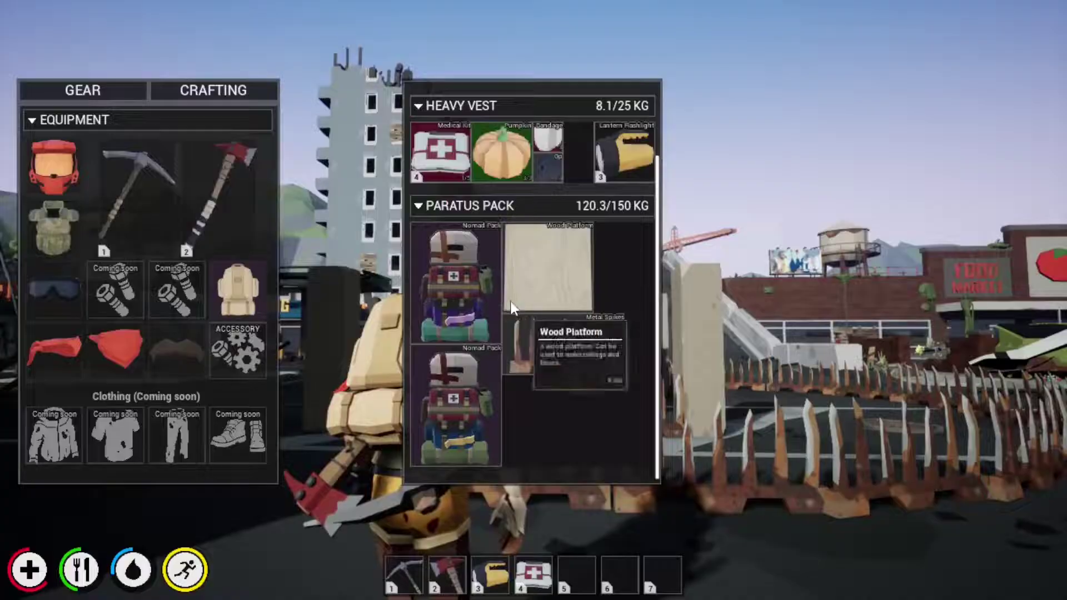
double_click(479, 389)
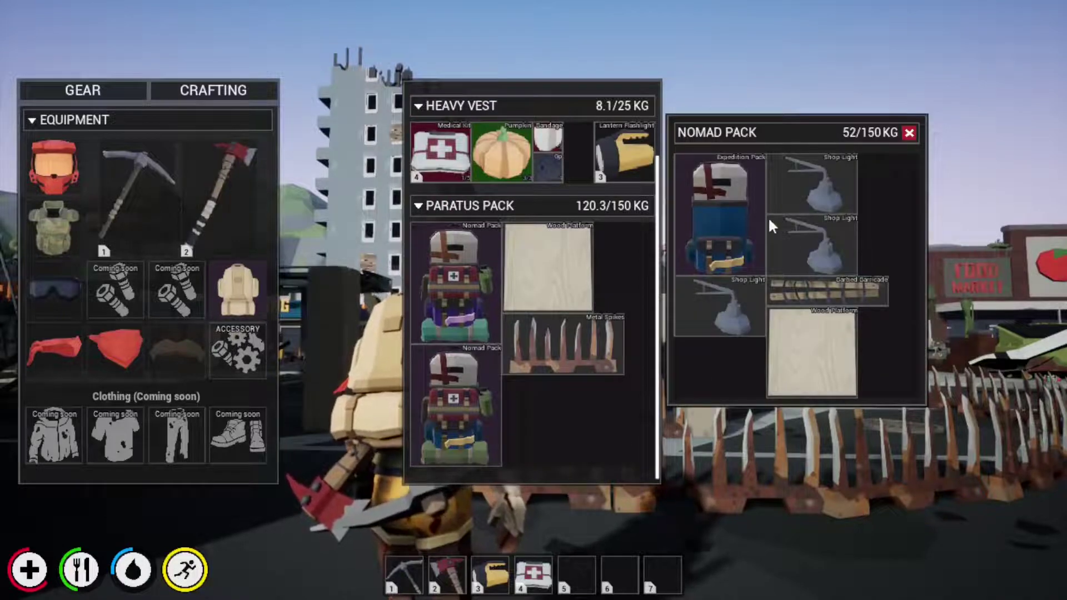
key("Tab")
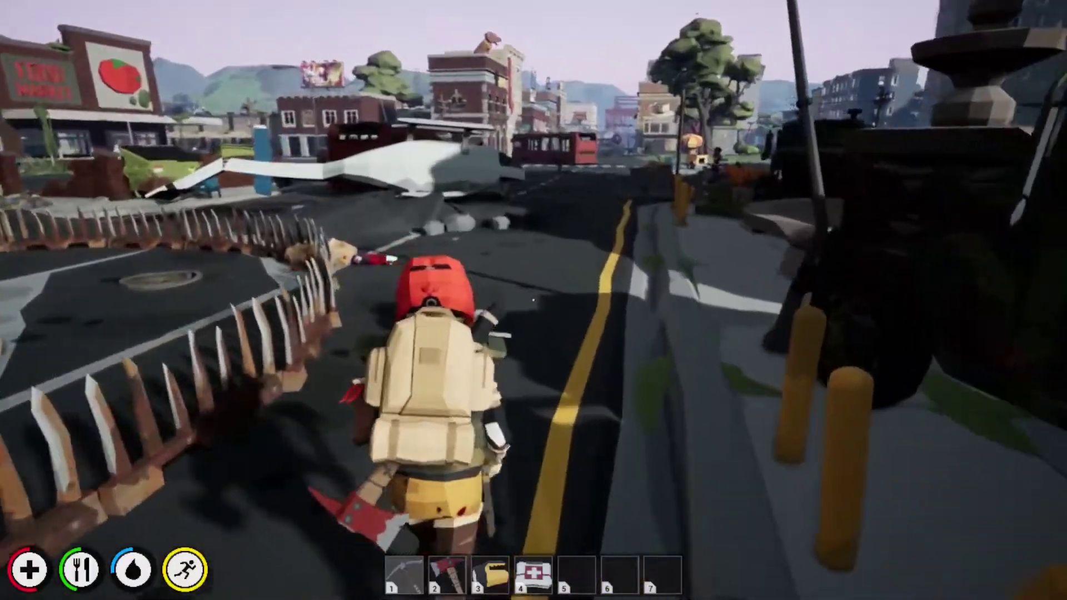
Step: Run to the concrete mixer and drag its Concrete Wall into the Paratus Pack, shifting the metal spikes aside
key("w")
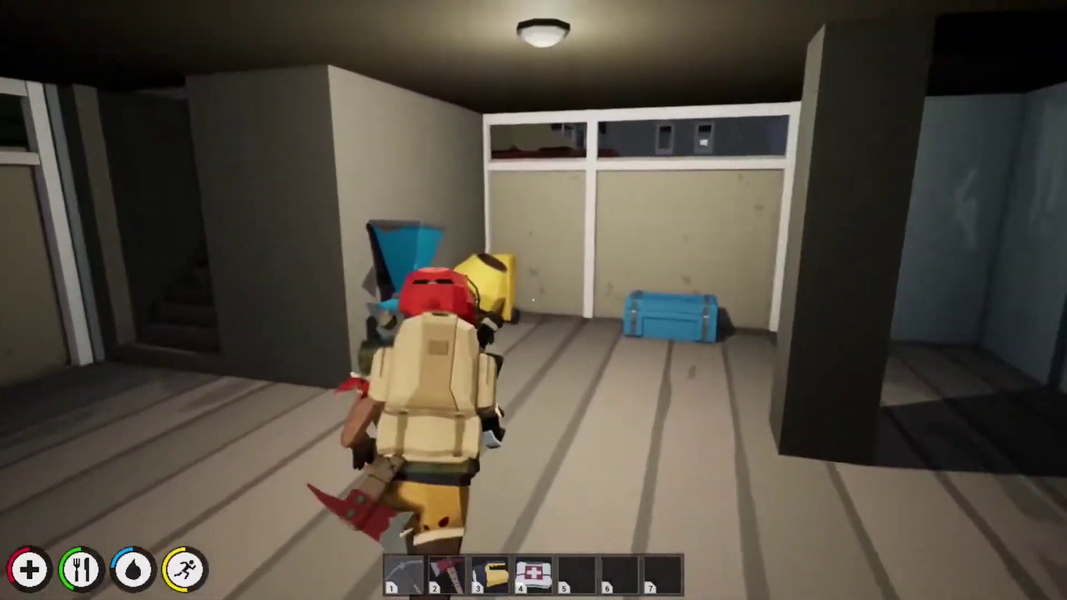
key("e")
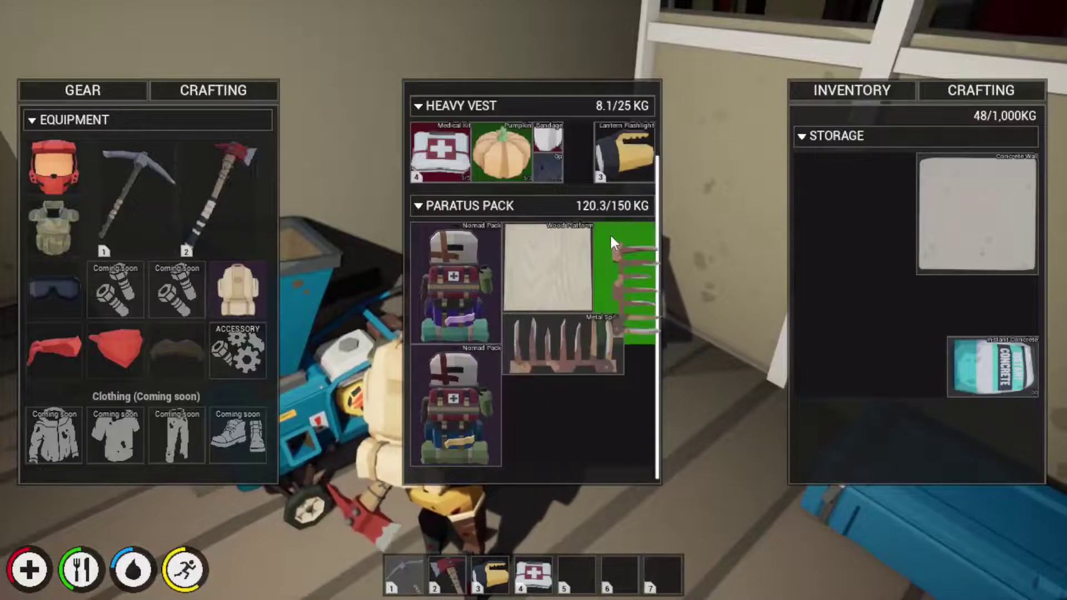
left_click_drag(611, 242, 622, 250)
left_click_drag(976, 212, 534, 411)
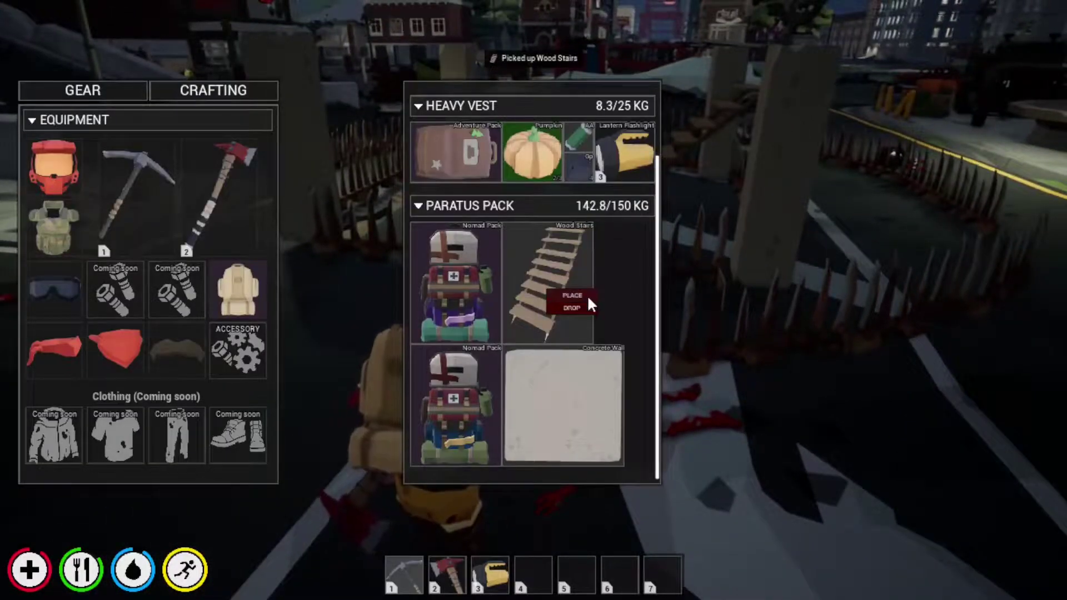
Step: Pick the wood stairs back up and set a concrete wall between the two pillars
left_click(576, 295)
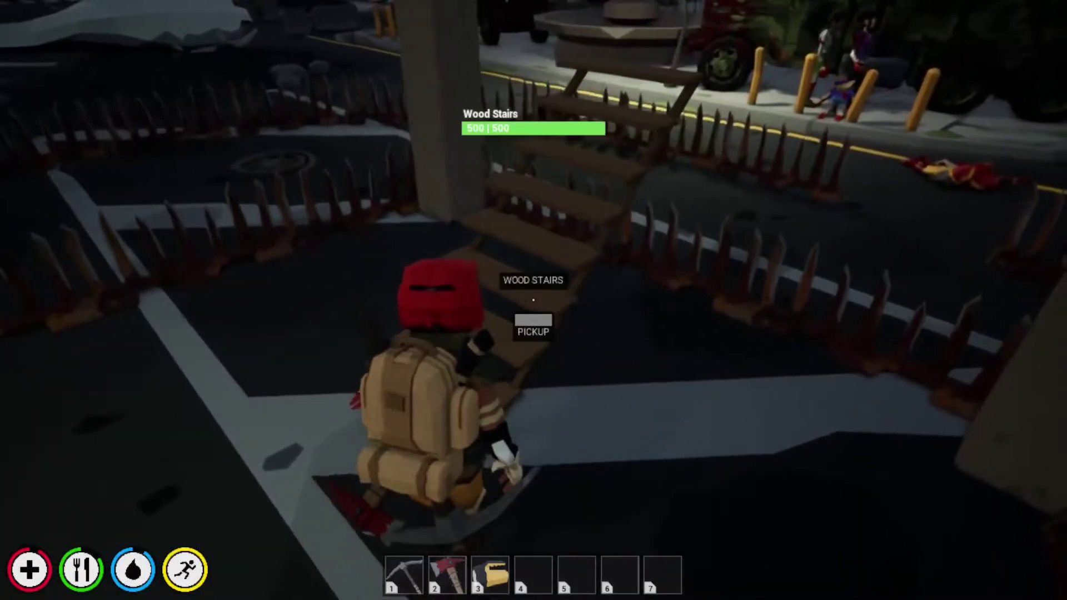
key("e")
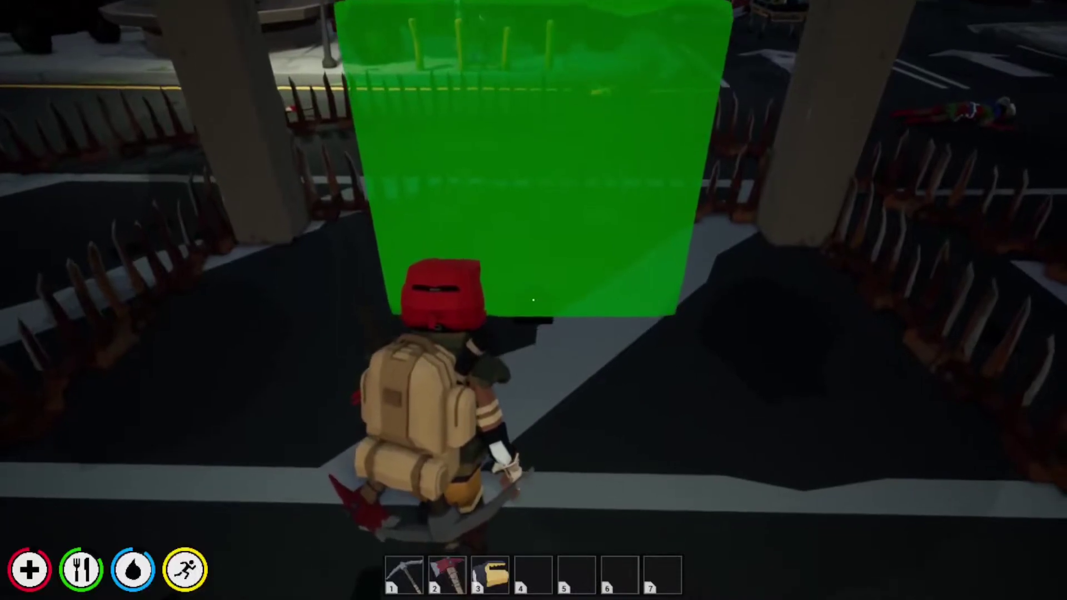
left_click(535, 301)
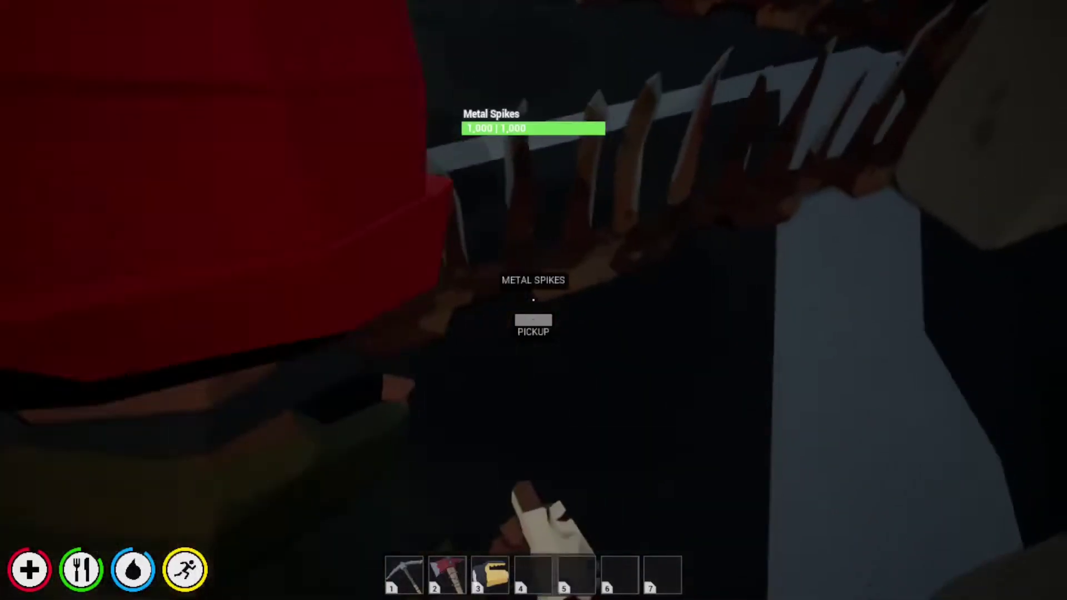
Step: Place the Wood Stairs against the new concrete wall and climb onto it
key("Tab")
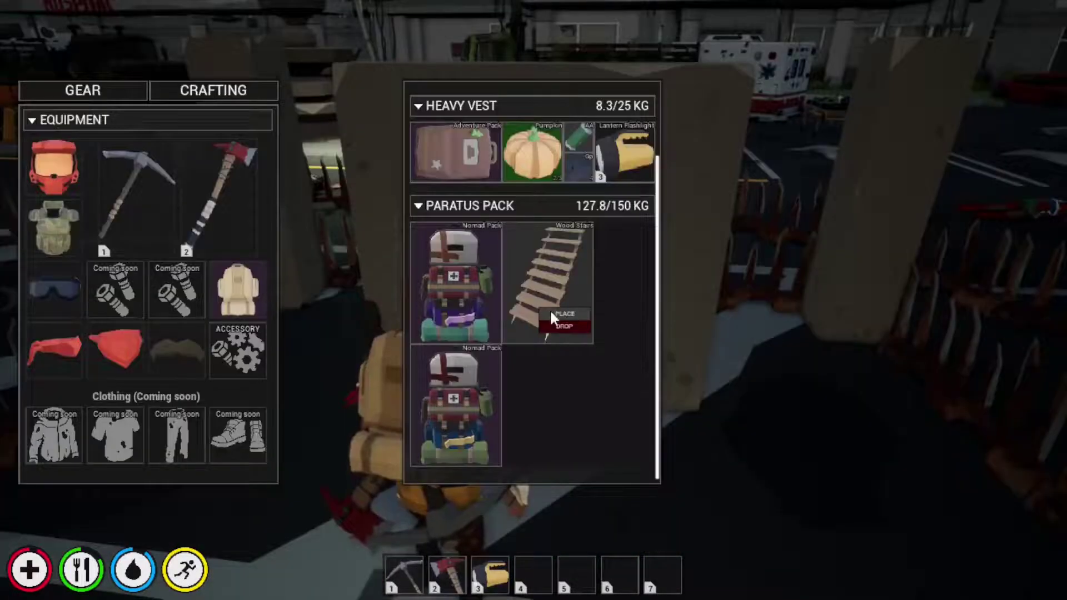
left_click(557, 315)
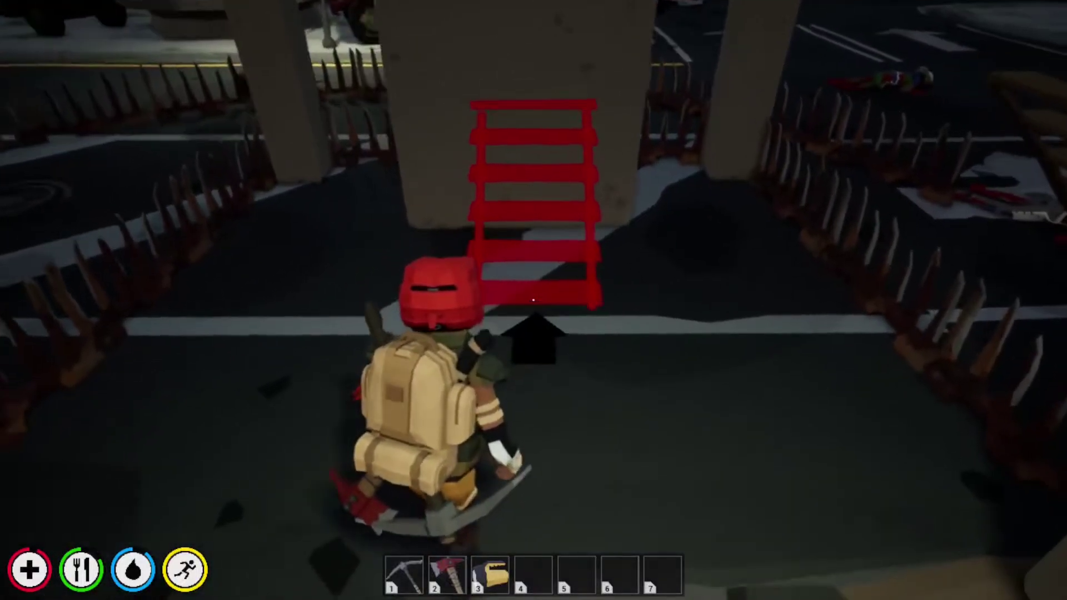
left_click(534, 300)
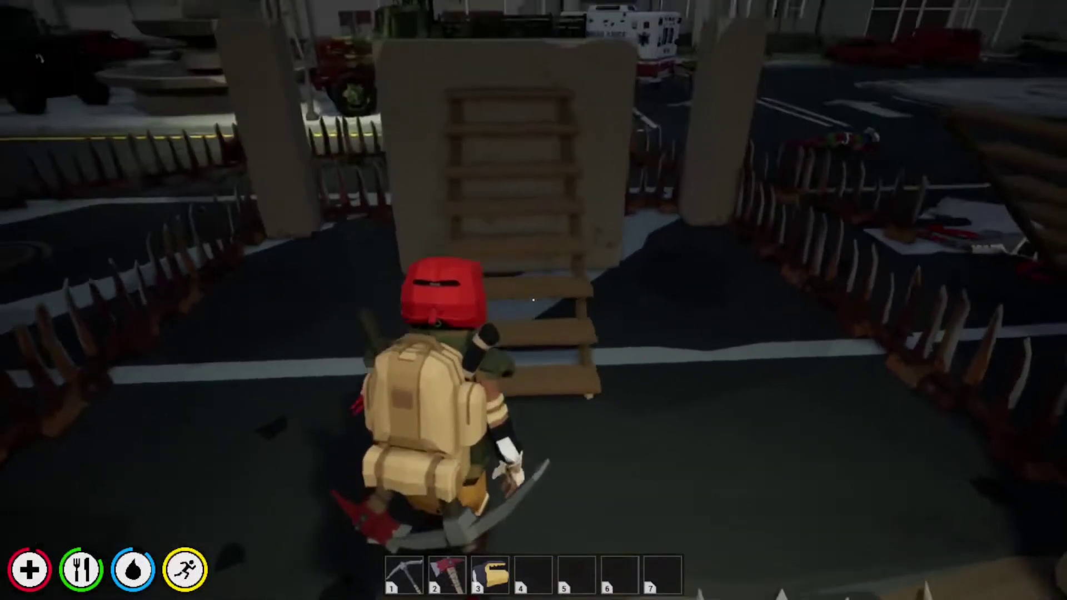
key("w")
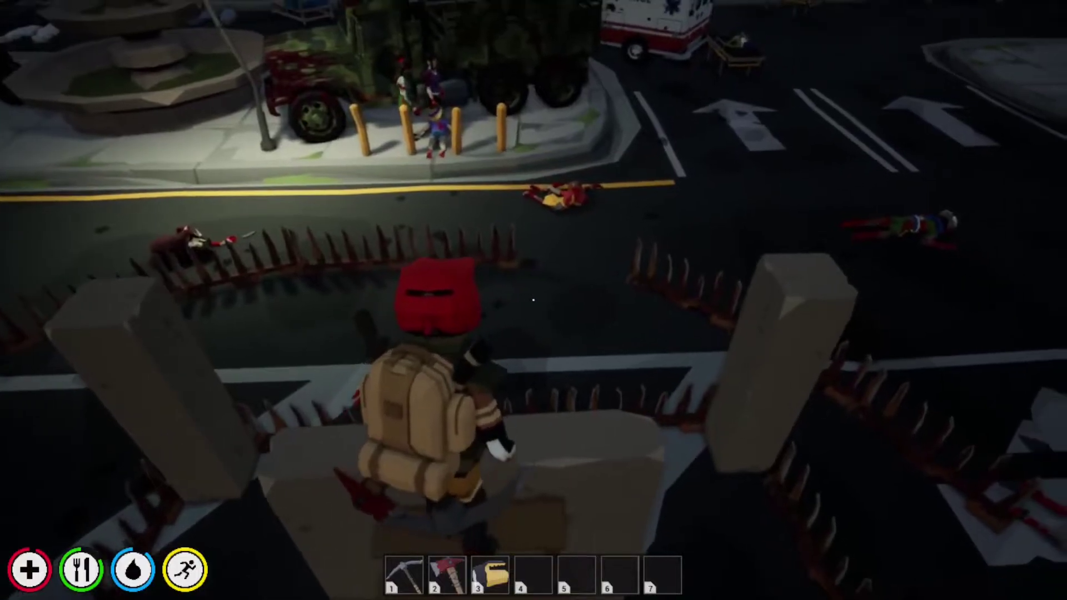
Step: Pick up a wood platform, lay it across the wall tops and step onto it
key("Tab")
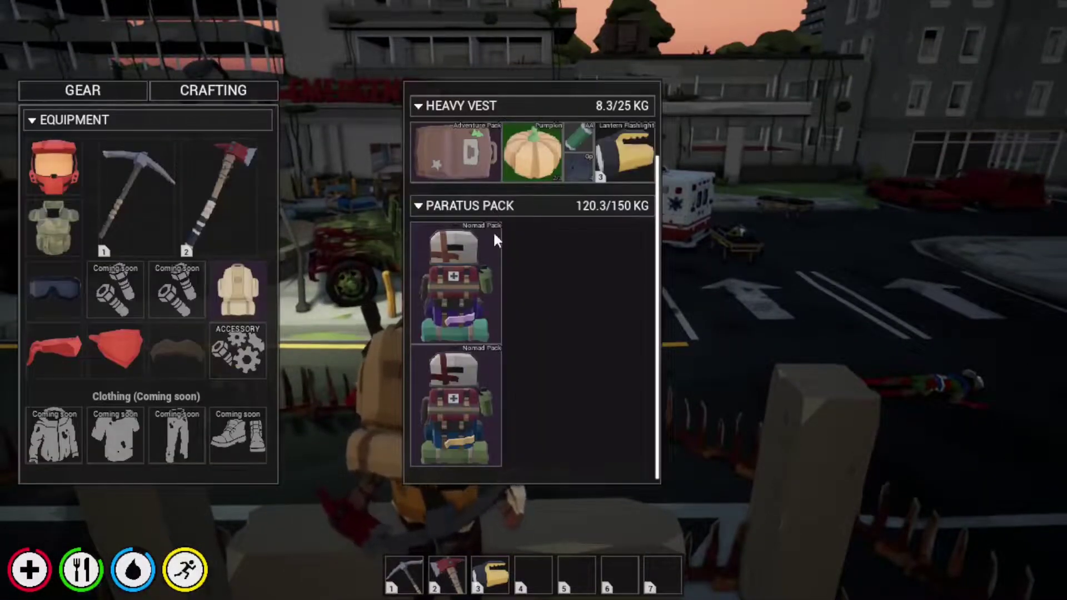
key("Tab")
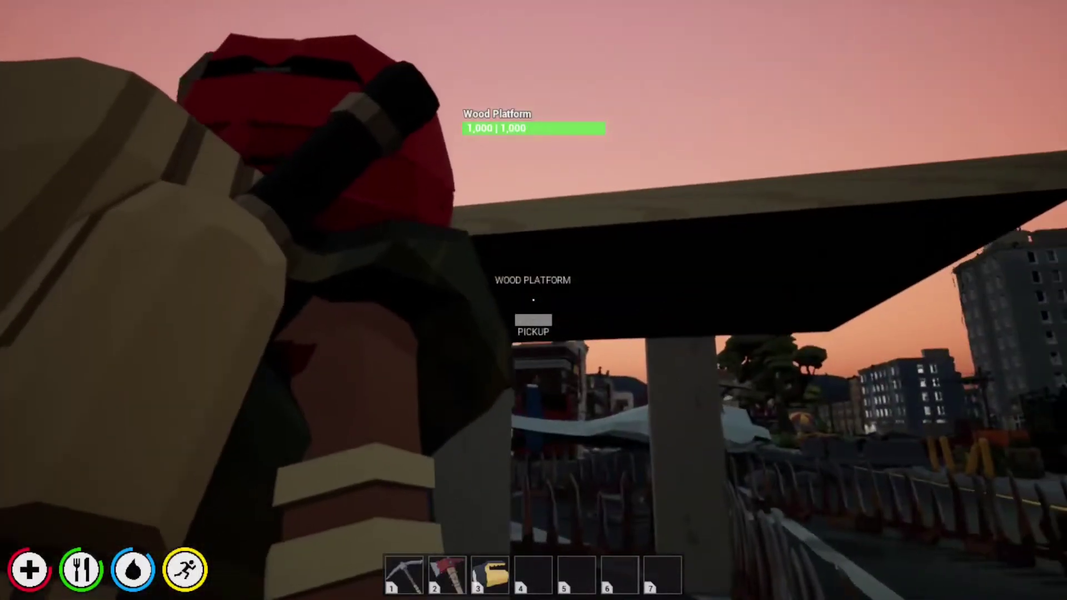
key("e")
key("Tab")
key("Tab")
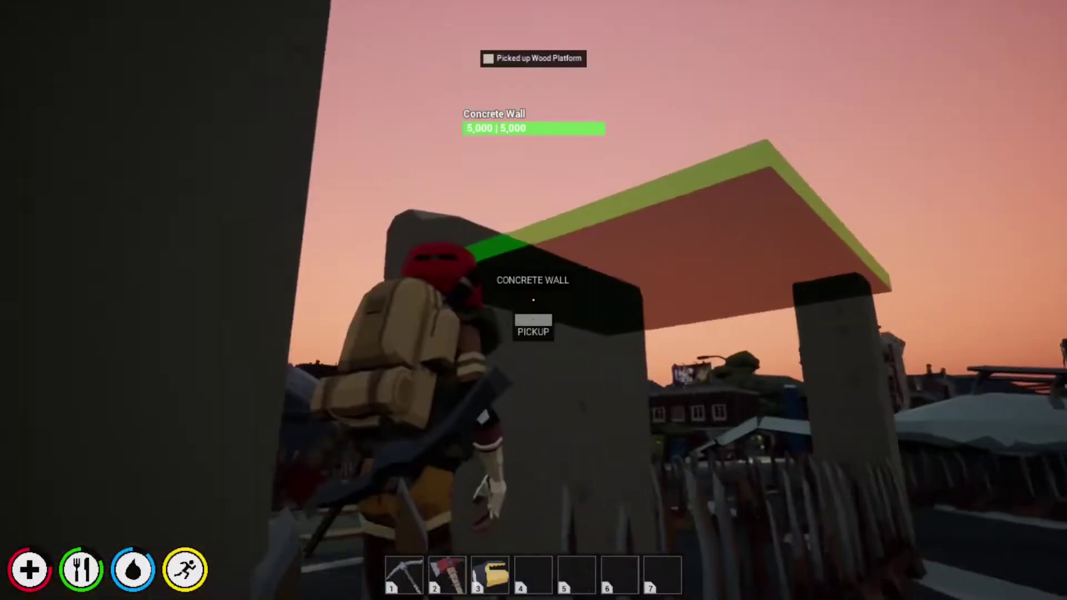
left_click(533, 300)
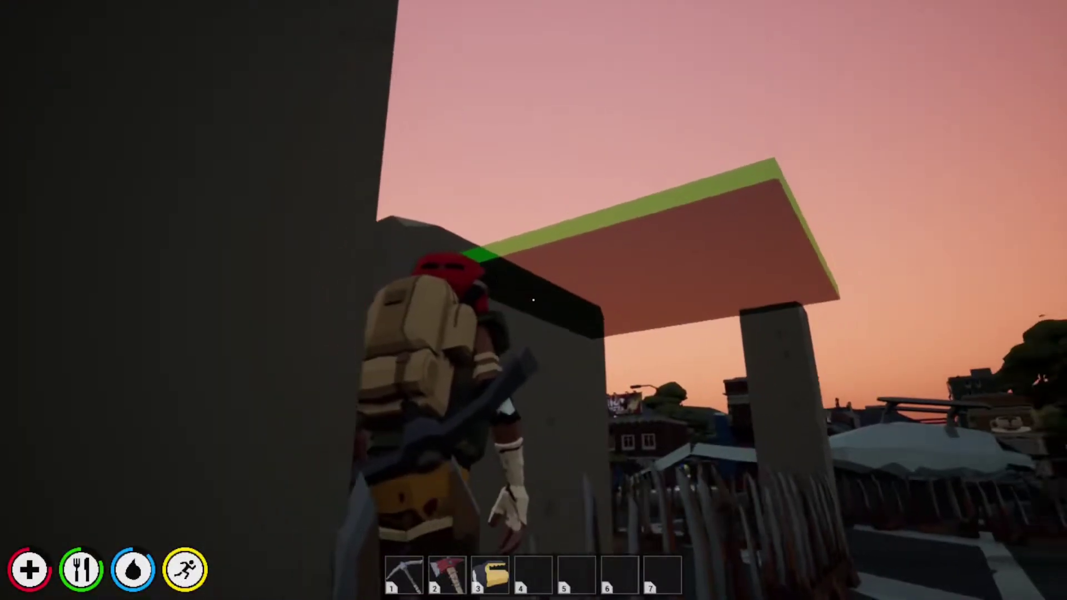
key("w")
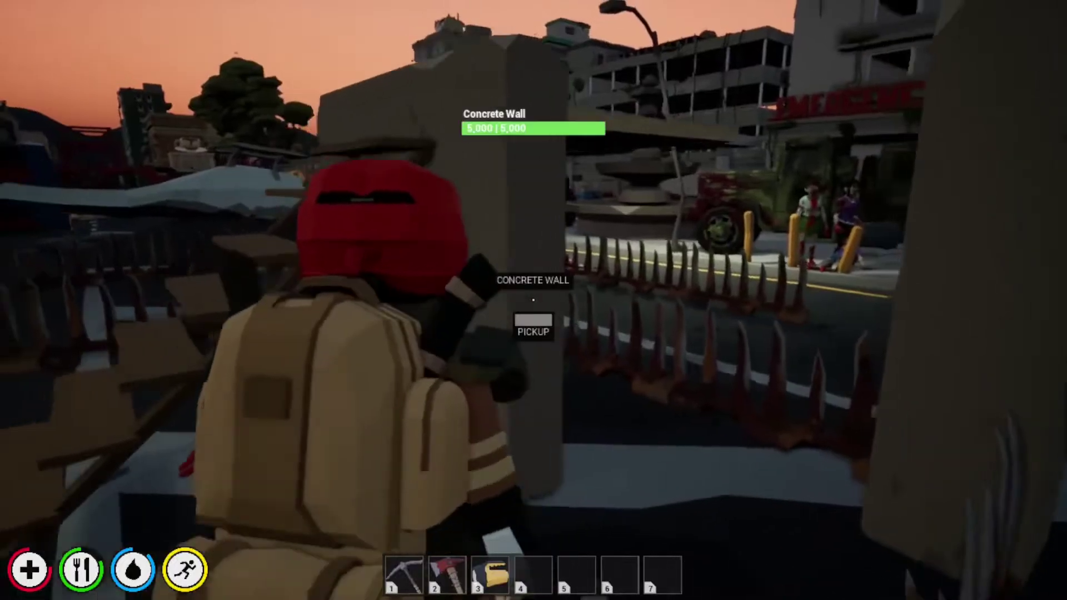
Step: Move another Wood Platform from a Nomad Pack into the Paratus Pack
key("Tab")
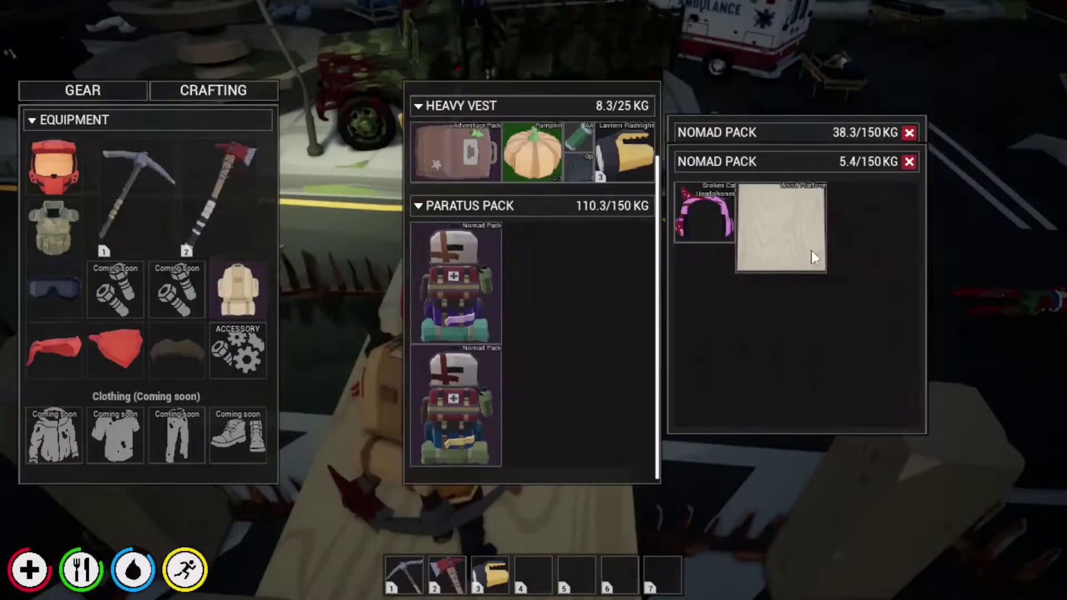
right_click(441, 358)
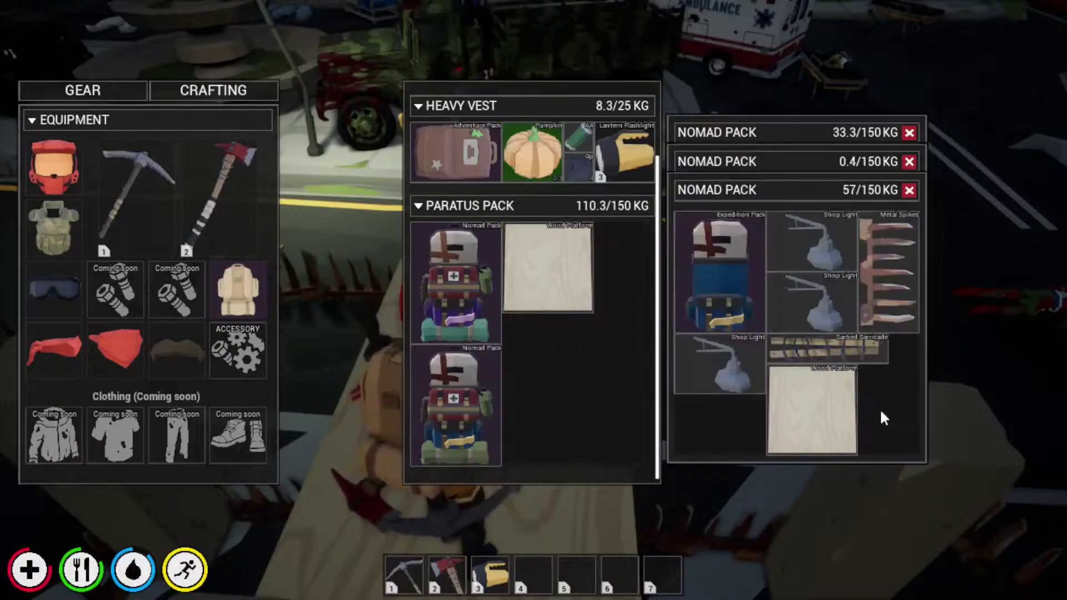
left_click_drag(812, 412, 523, 338)
right_click(689, 253)
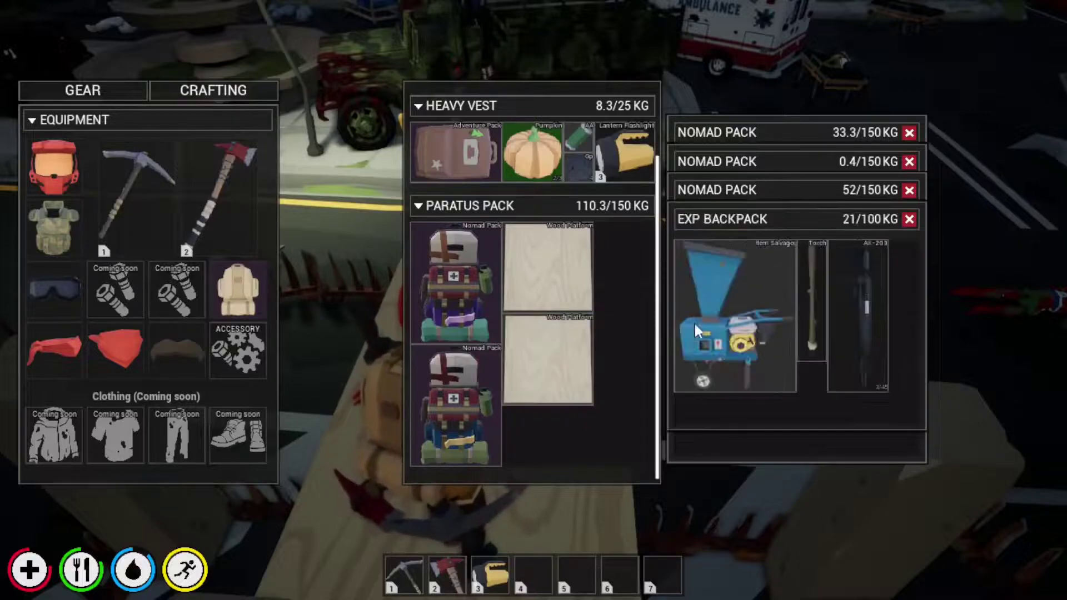
key("Tab")
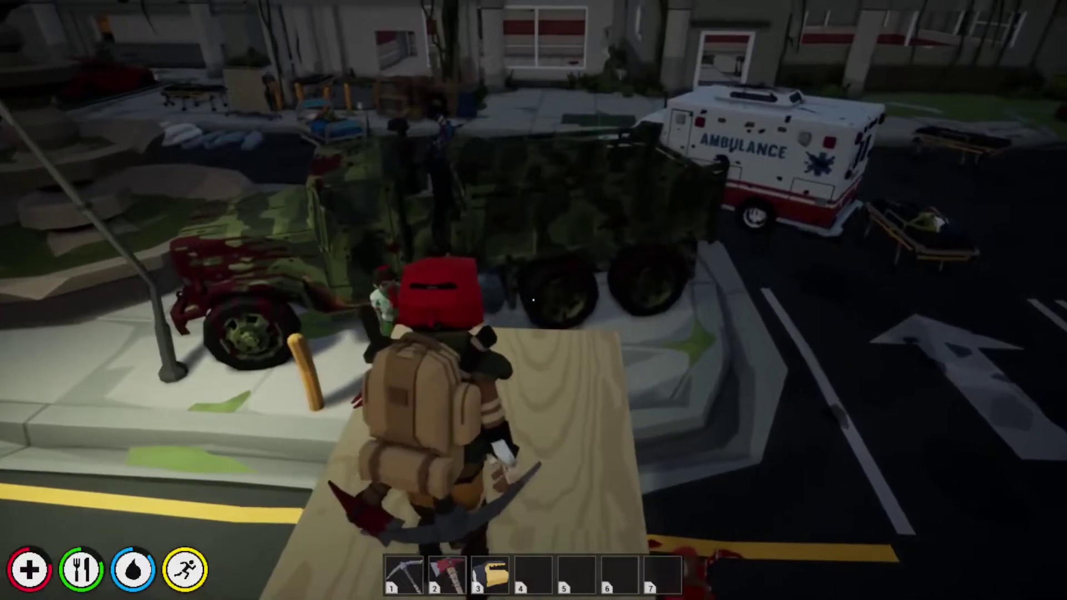
Step: Close the open pack views and walk off the platform down to the street
key("Tab")
right_click(433, 291)
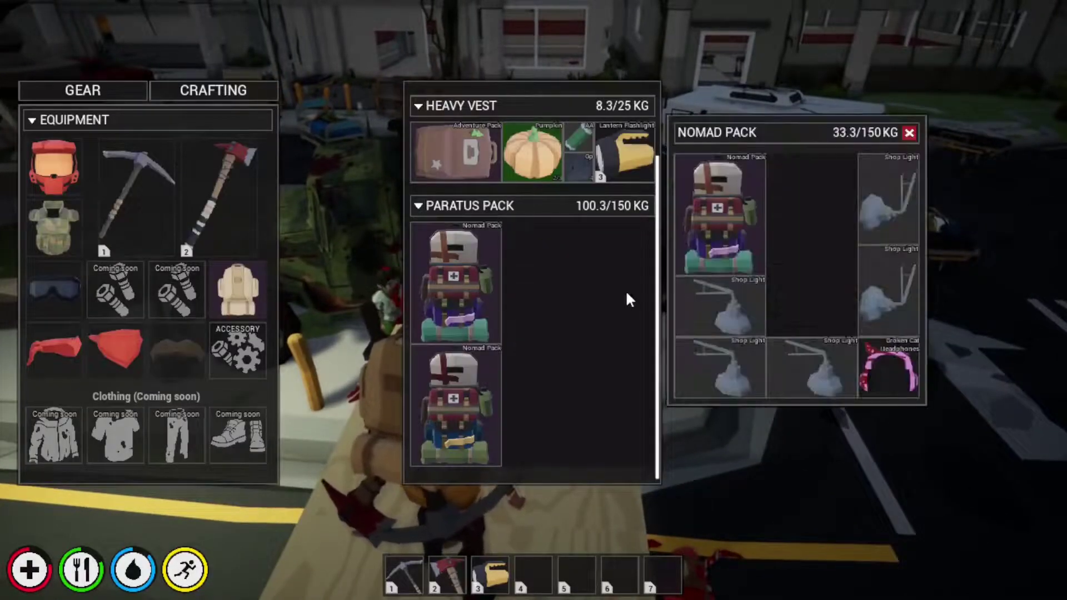
left_click(913, 160)
left_click(911, 130)
key("Tab")
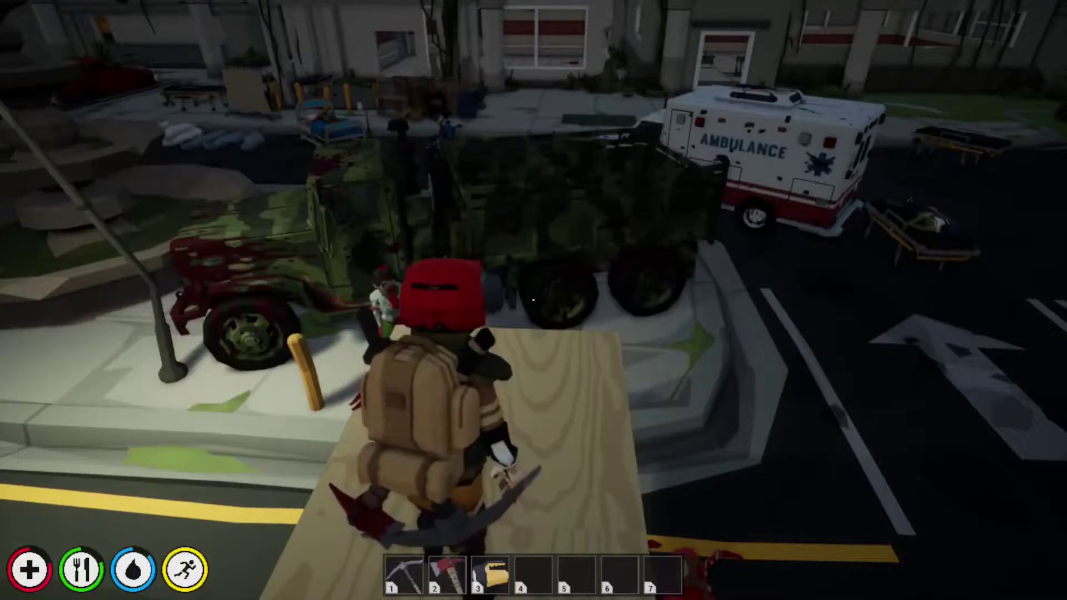
key("w")
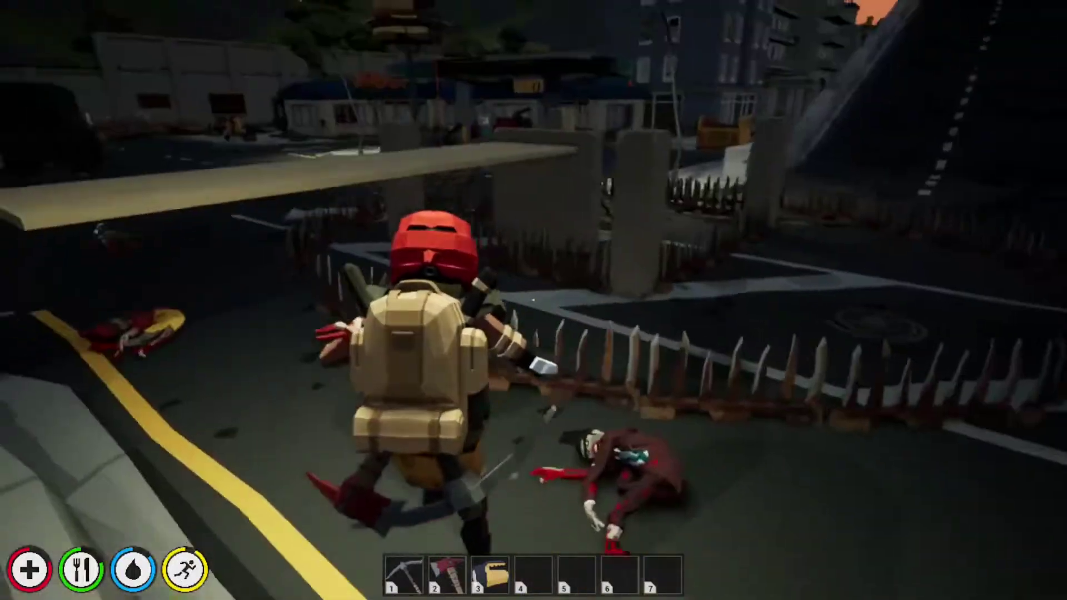
Step: Walk down the road into the workshop and open the crafting menu with its platform and barricade queue
key("w")
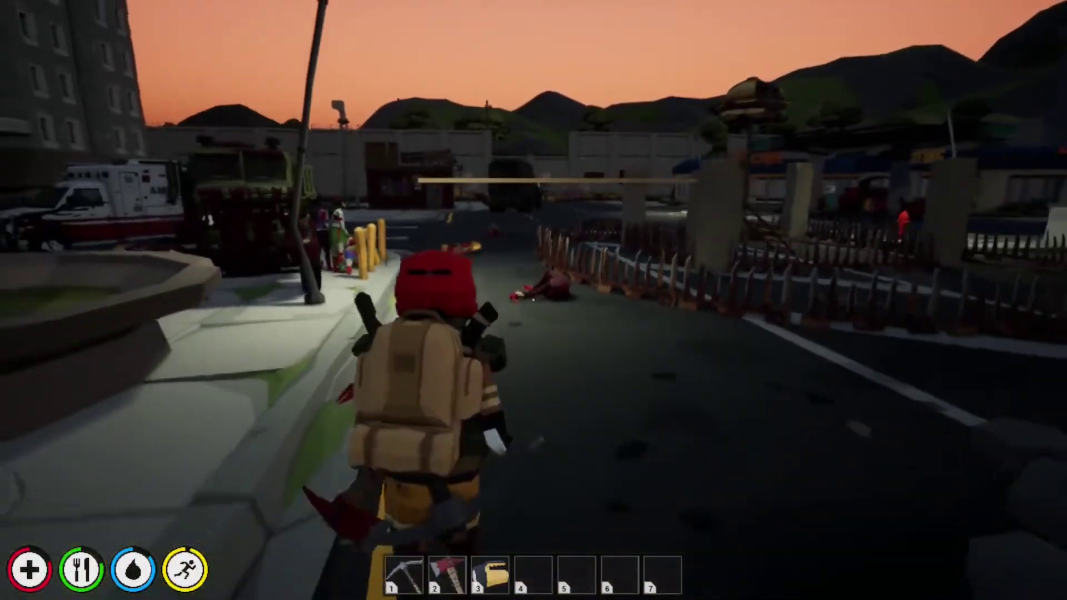
key("w")
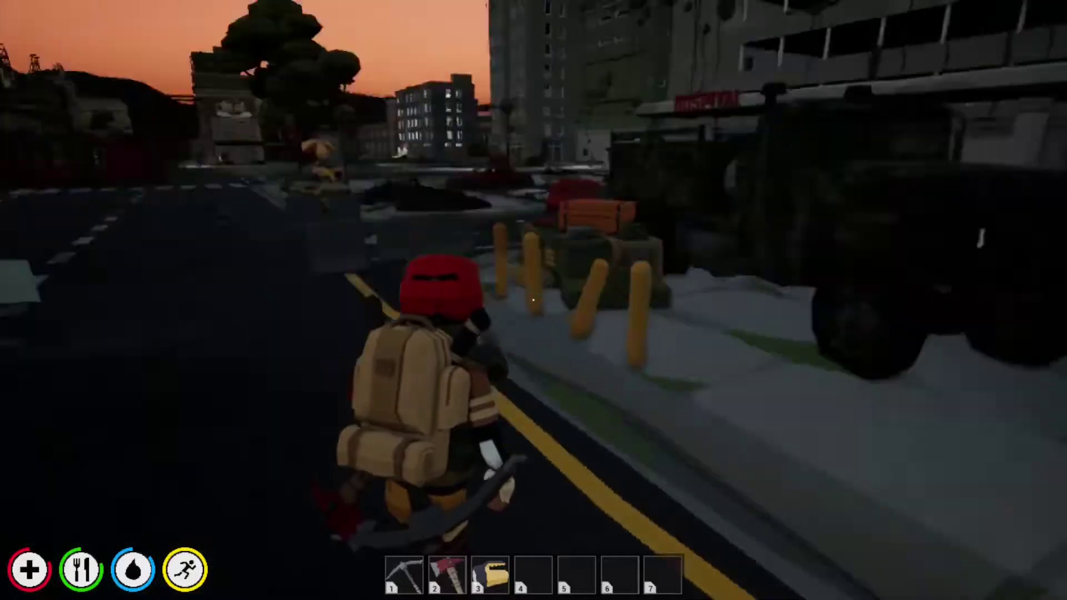
key("w")
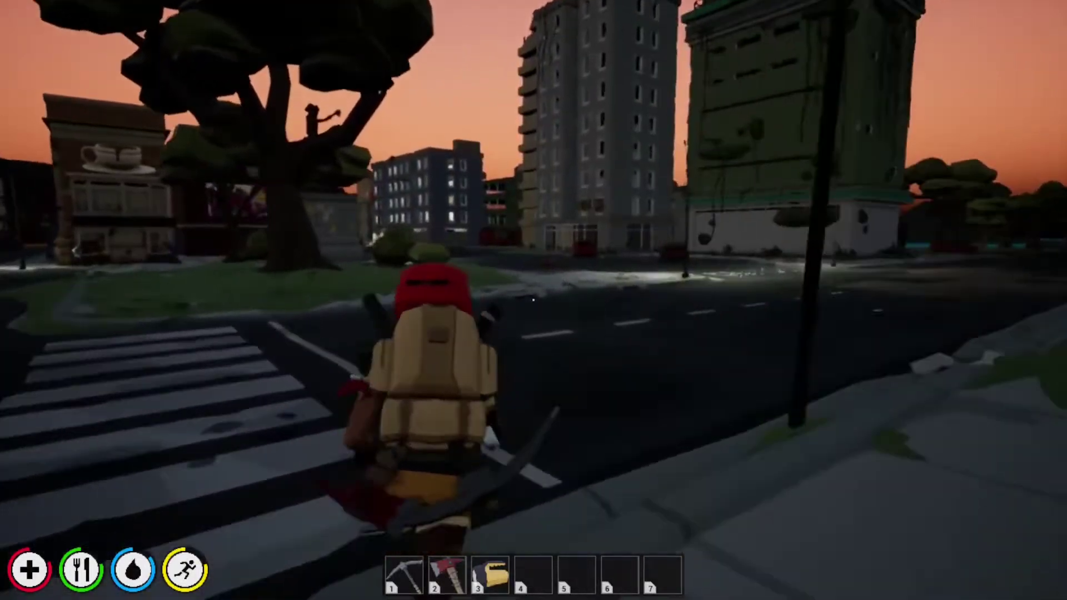
key("e")
key("w")
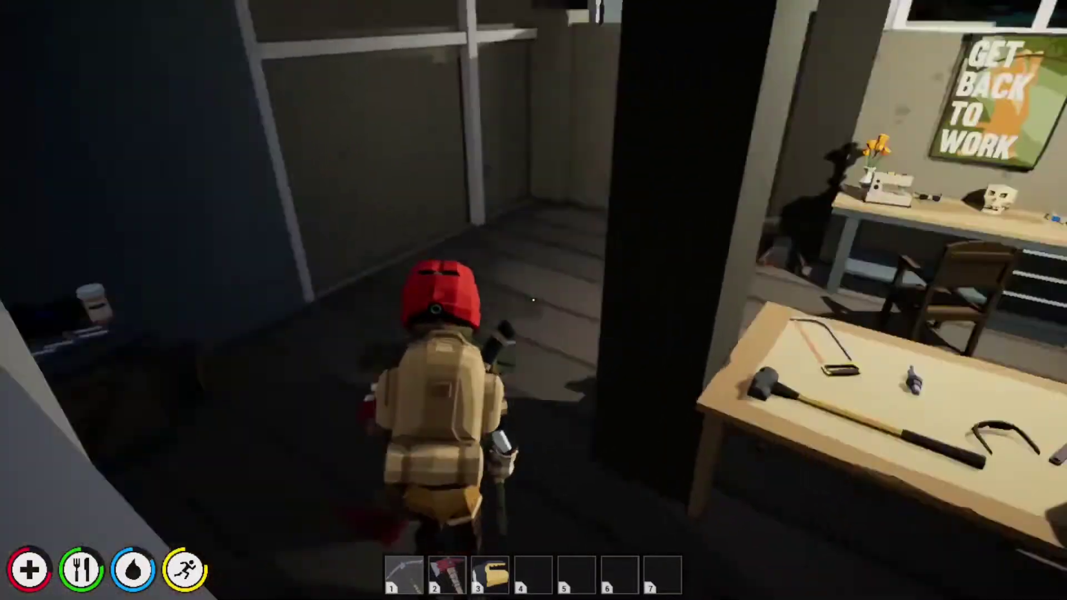
key("w")
key("Tab")
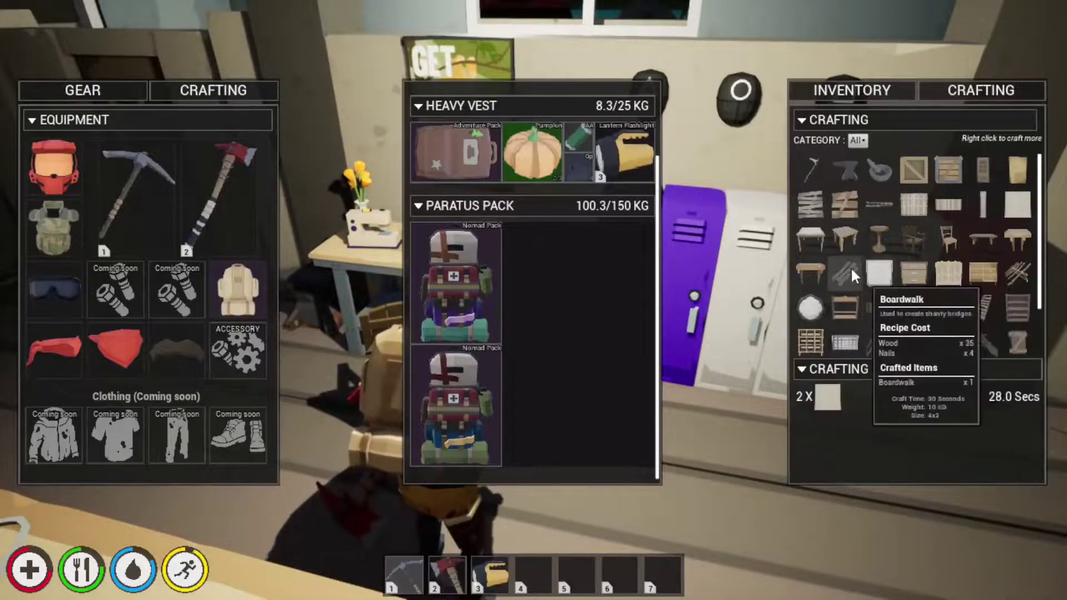
mouse_move(879, 206)
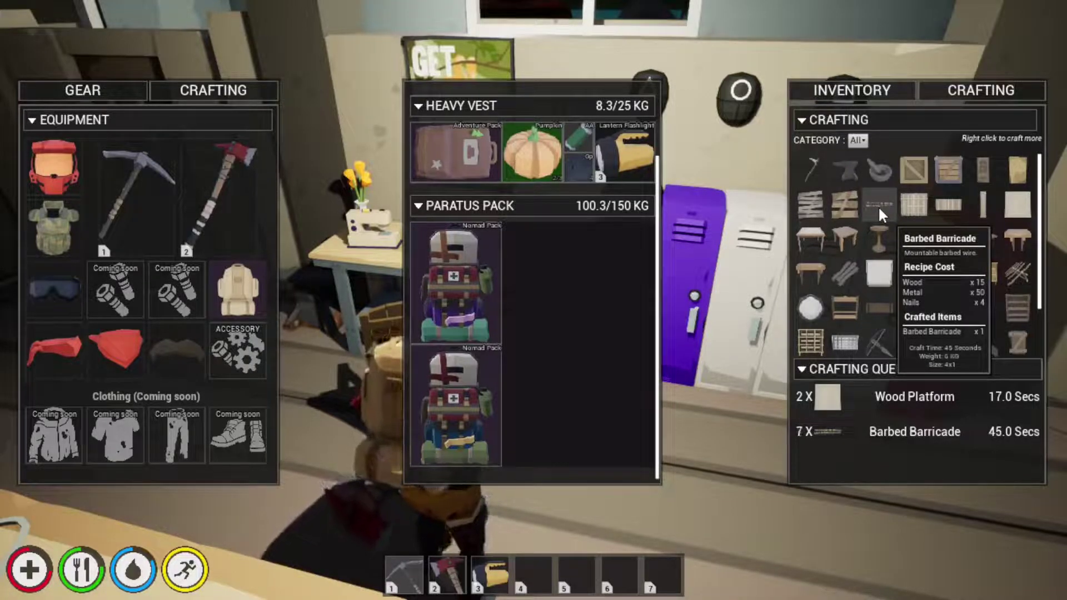
right_click(878, 206)
key("Tab")
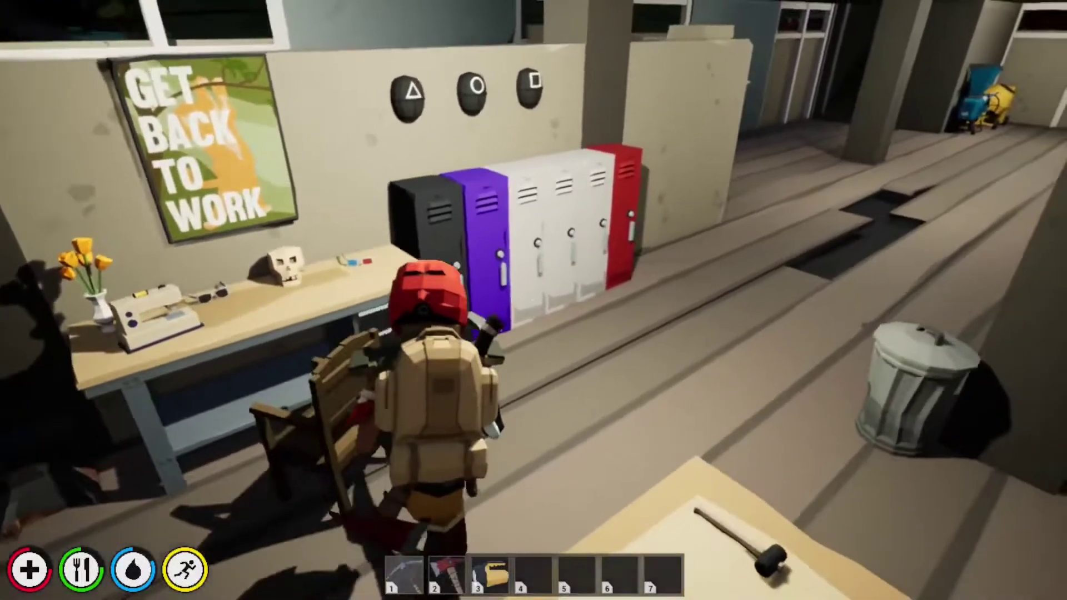
key("Tab")
key("Tab")
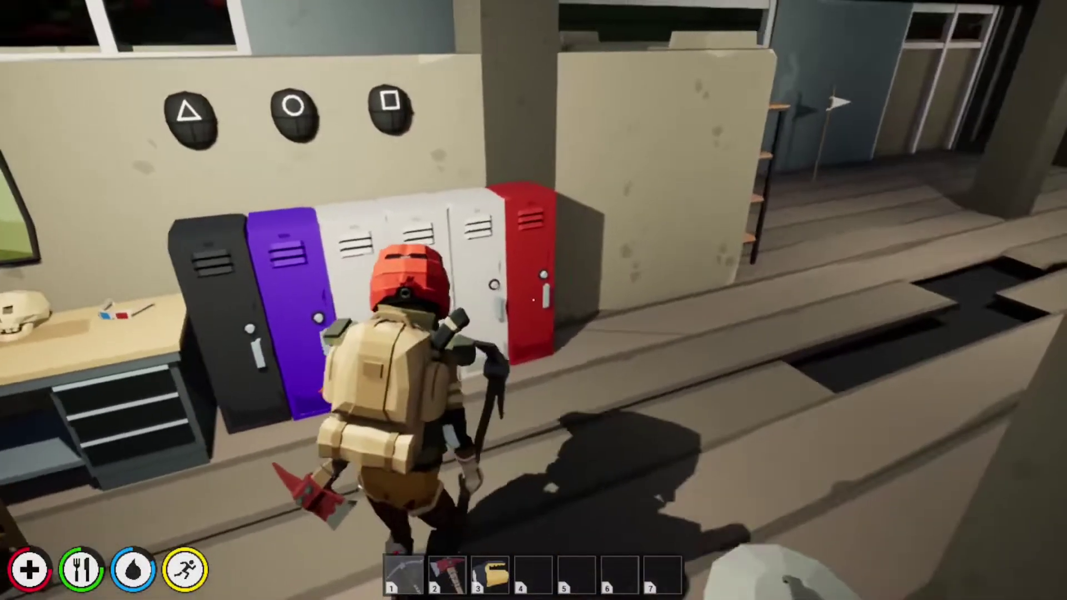
key("e")
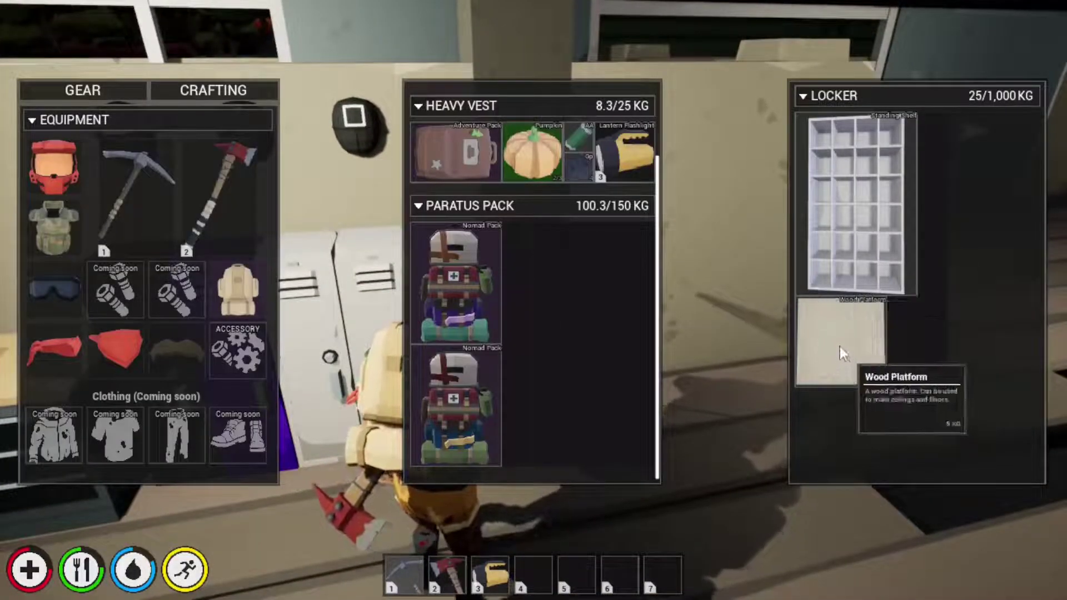
left_click_drag(847, 364, 534, 275)
key("Tab")
key("e")
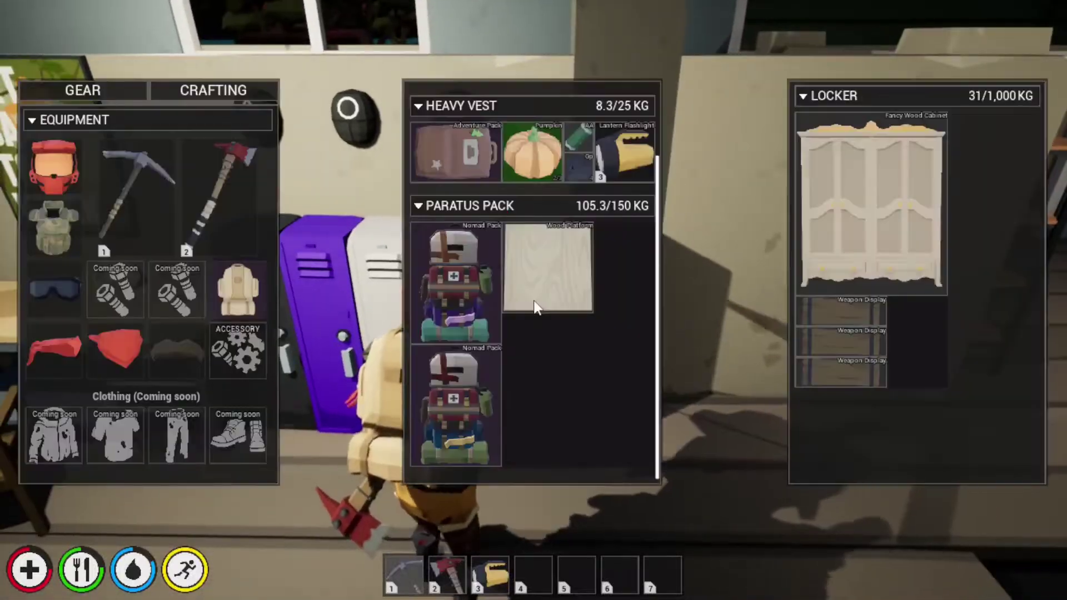
left_click(950, 85)
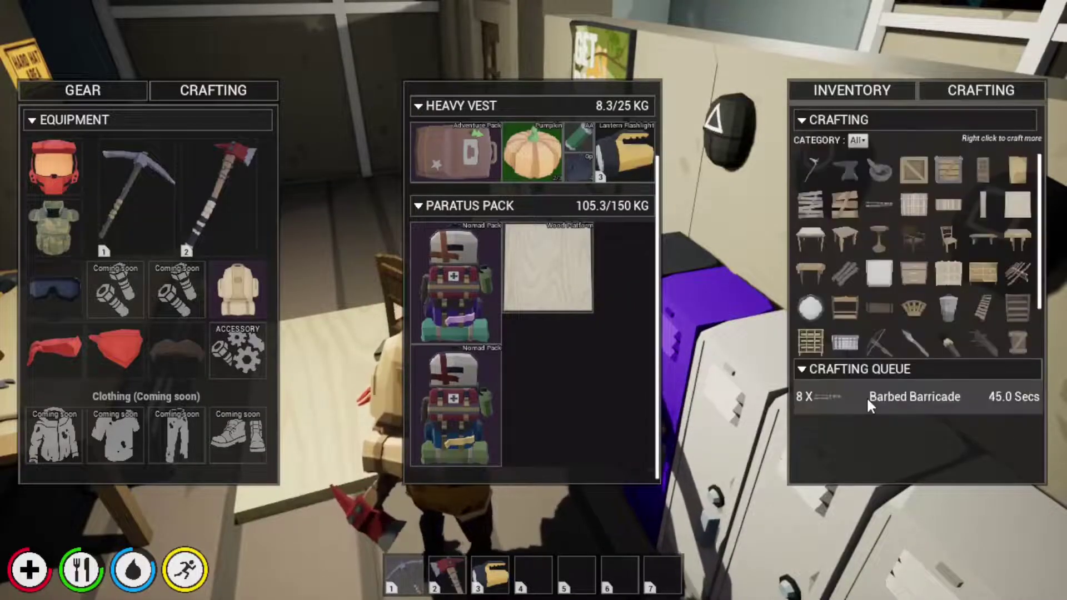
key("Tab")
key("e")
key("Tab")
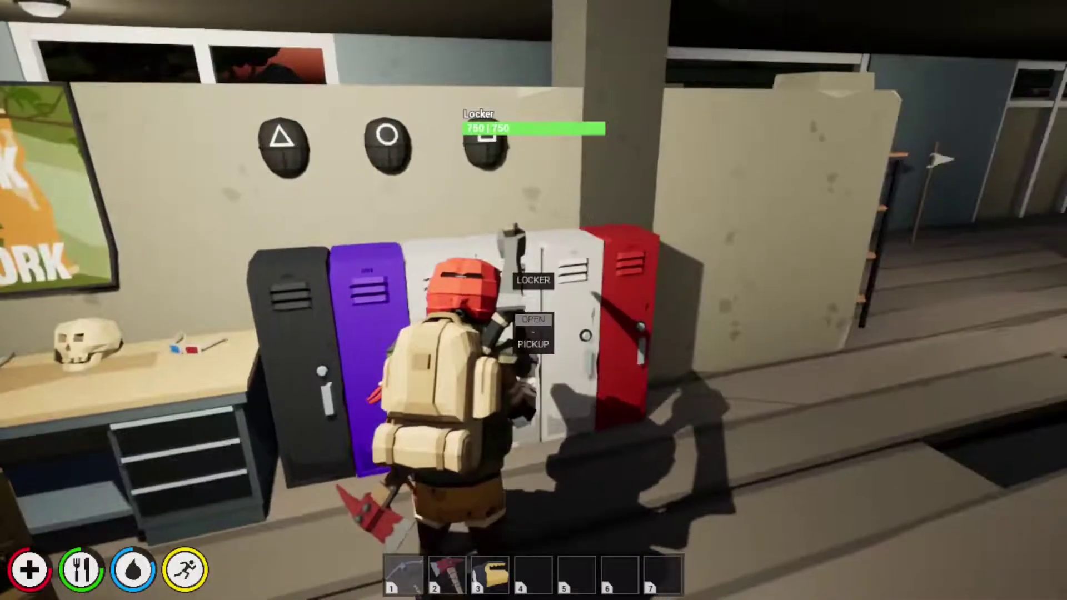
key("e")
key("Tab")
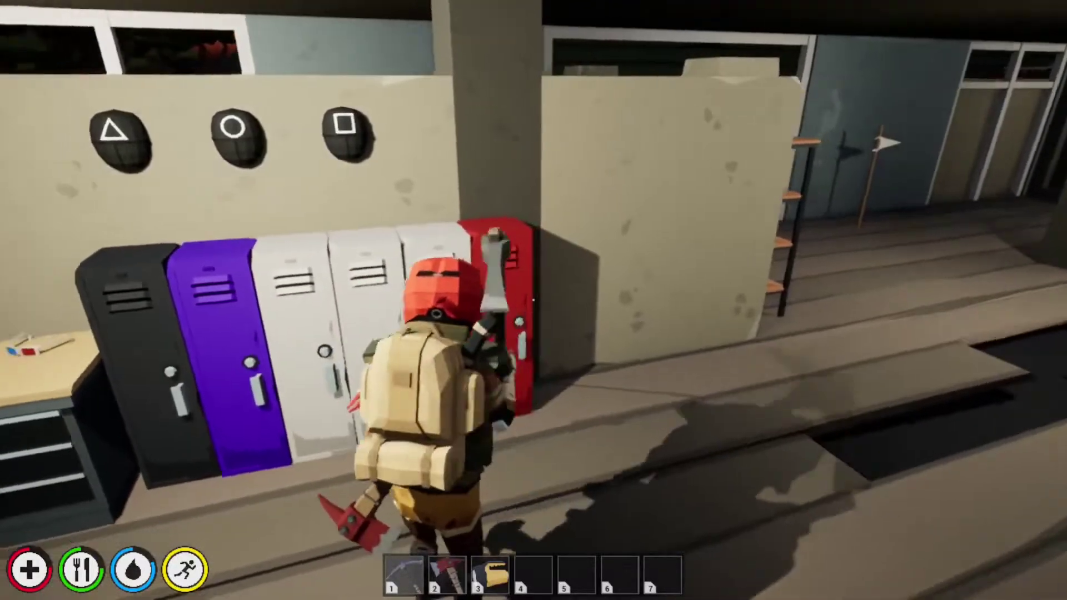
key("e")
key("Tab")
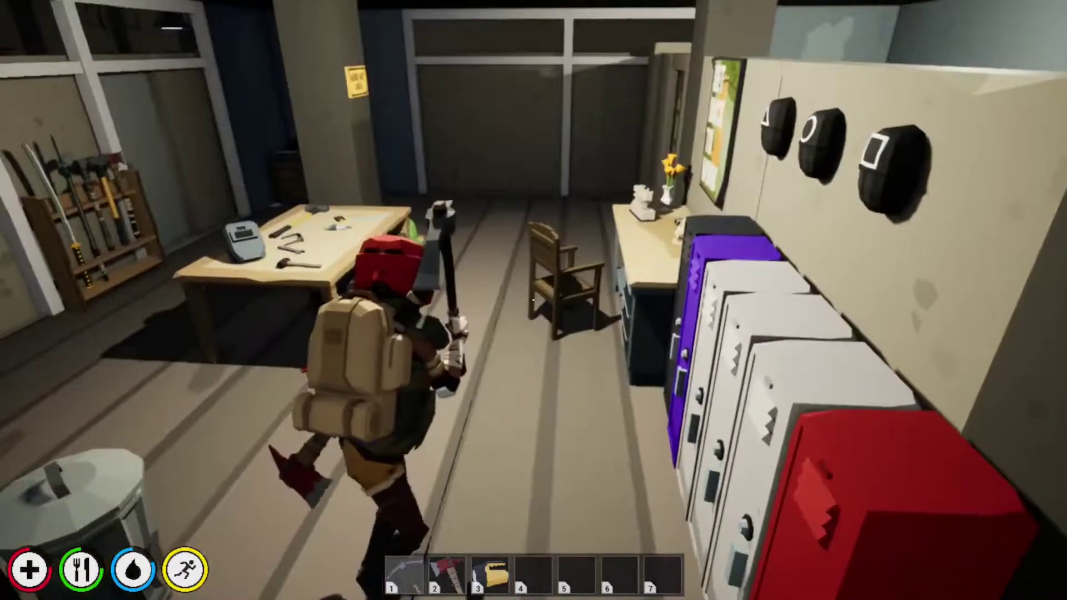
Step: Leave the workshop through the metal door, close it behind, and walk into the street
key("e")
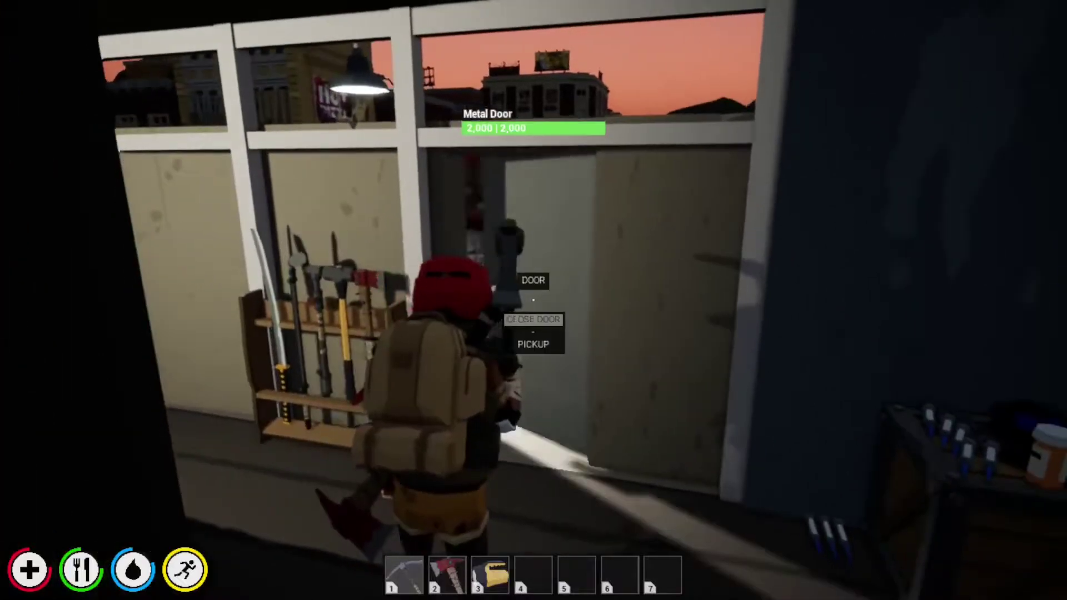
key("w")
key("e")
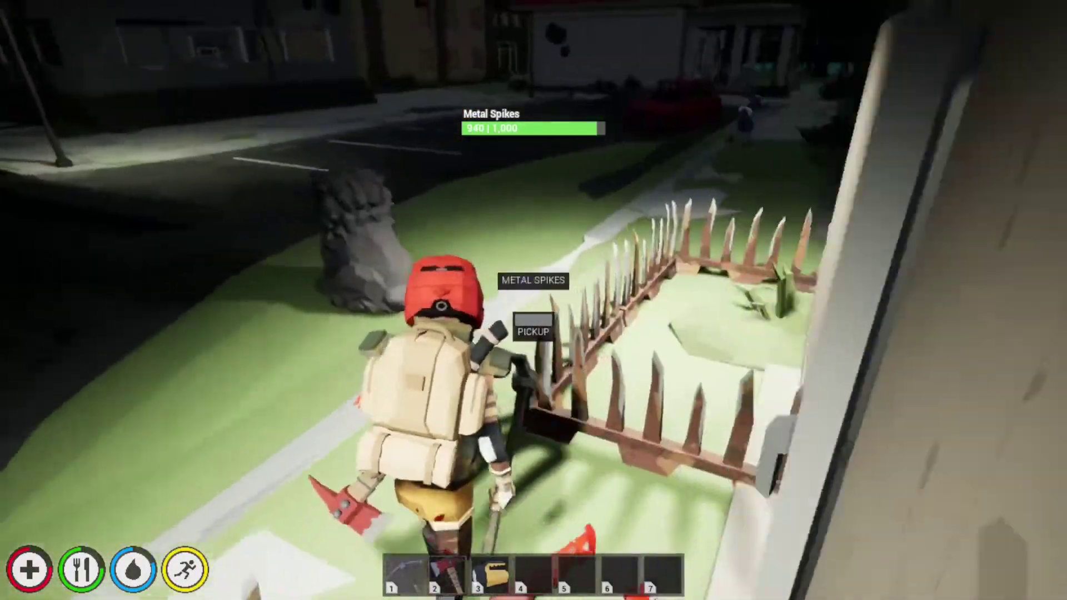
key("w")
key("w")
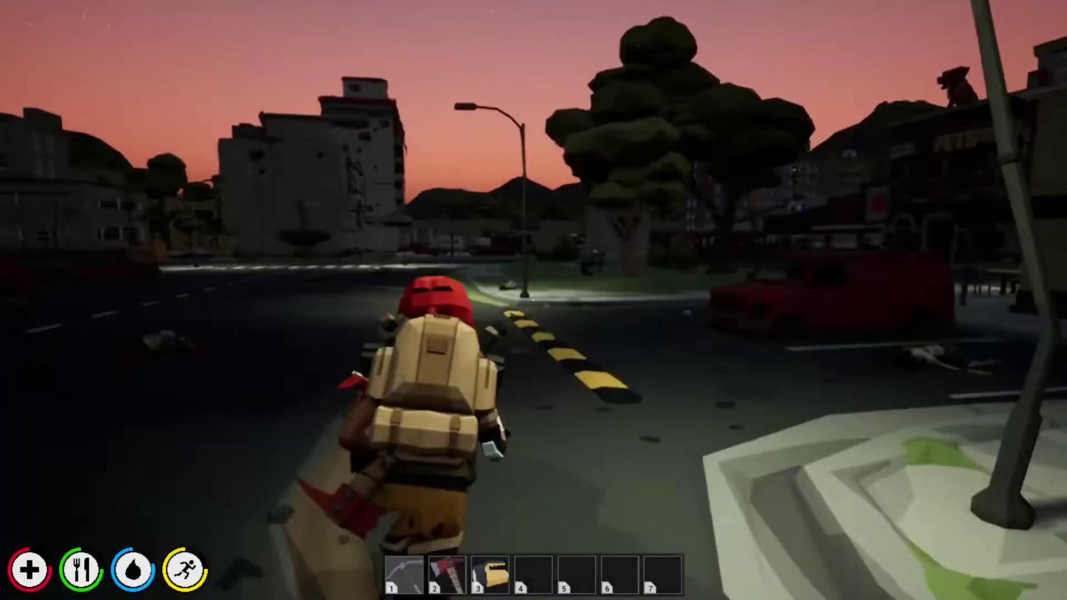
Step: Run across the street toward the base
key("w")
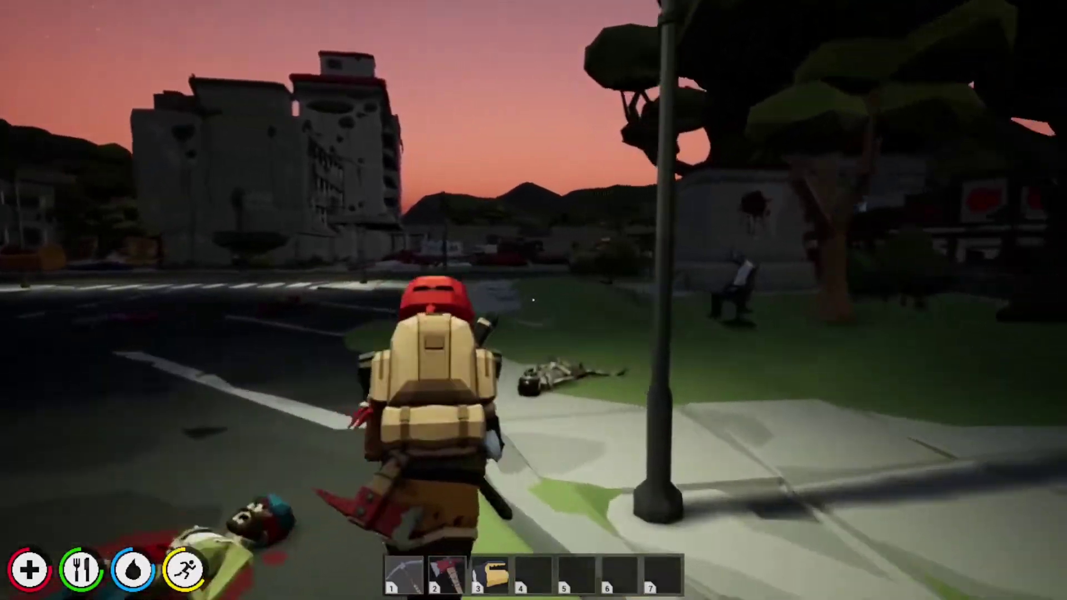
key("w")
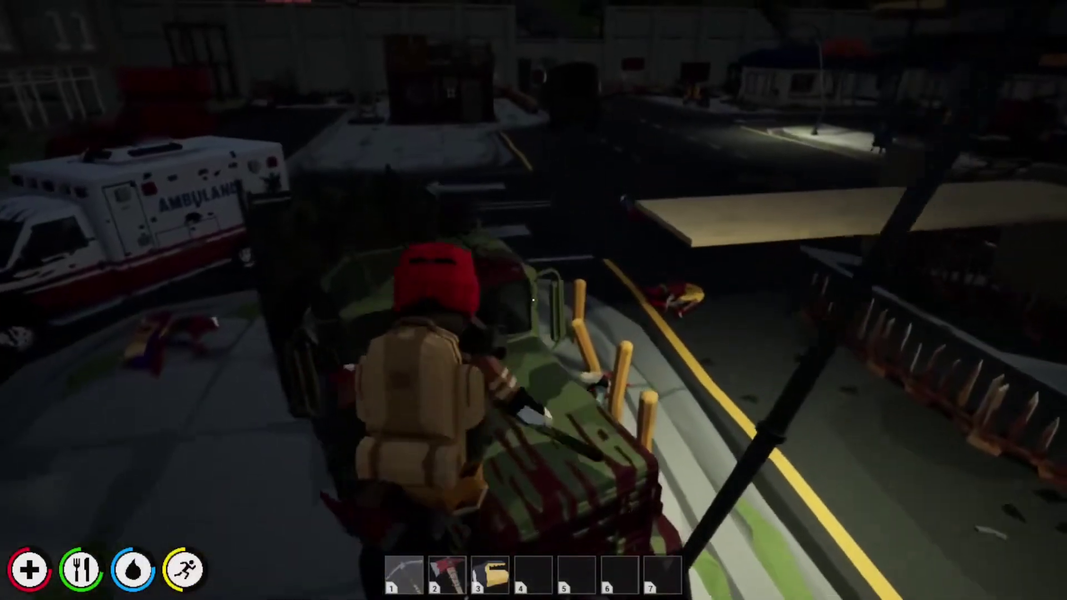
Step: Place a wood platform across the concrete walls, repositioning the concrete wall along the way
key("Tab")
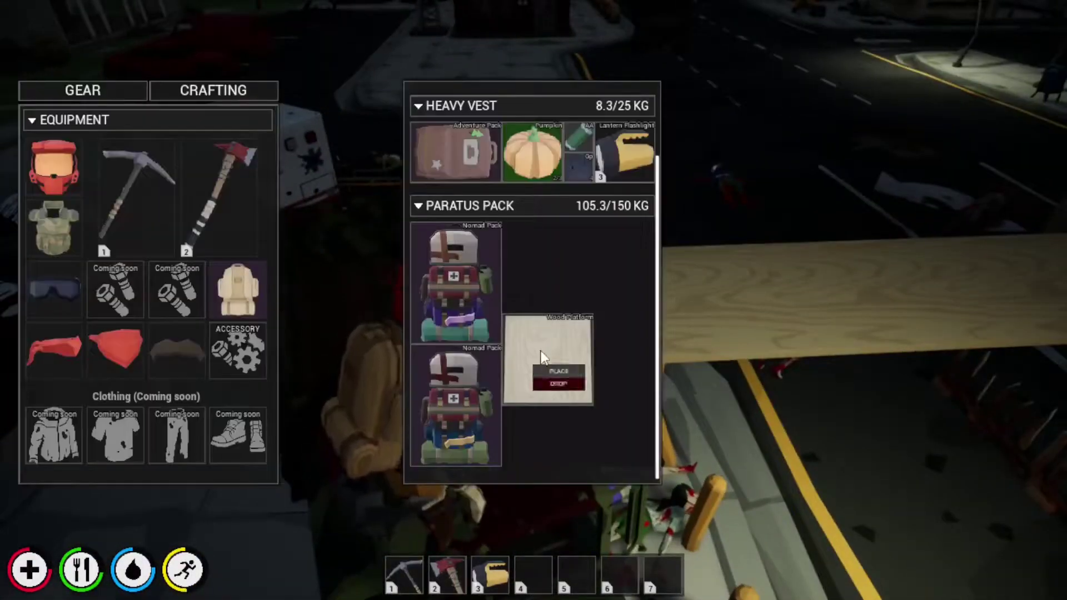
left_click(559, 371)
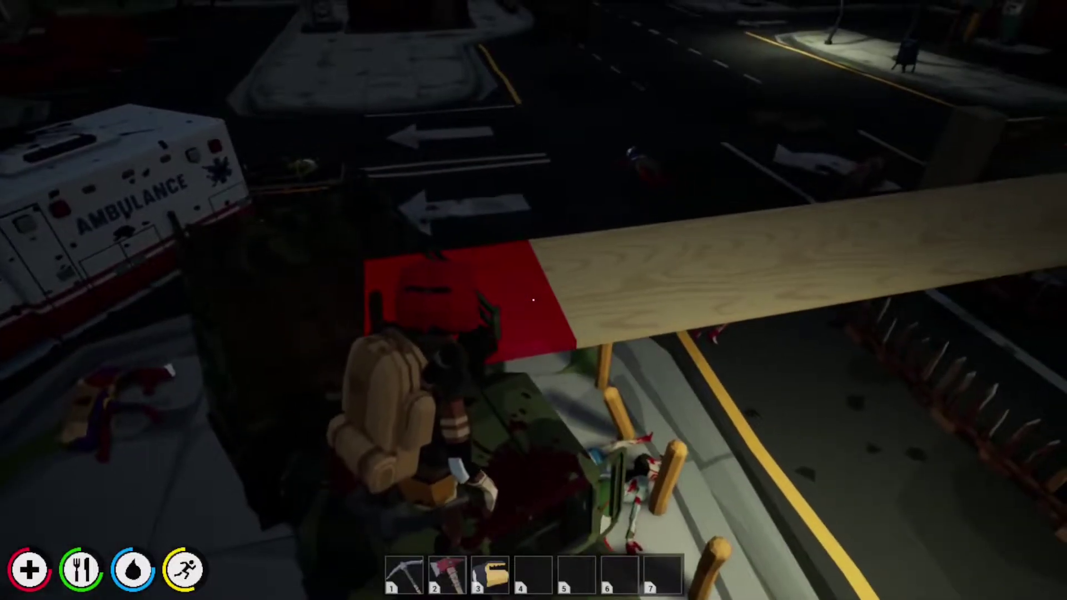
left_click_drag(532, 300, 532, 300)
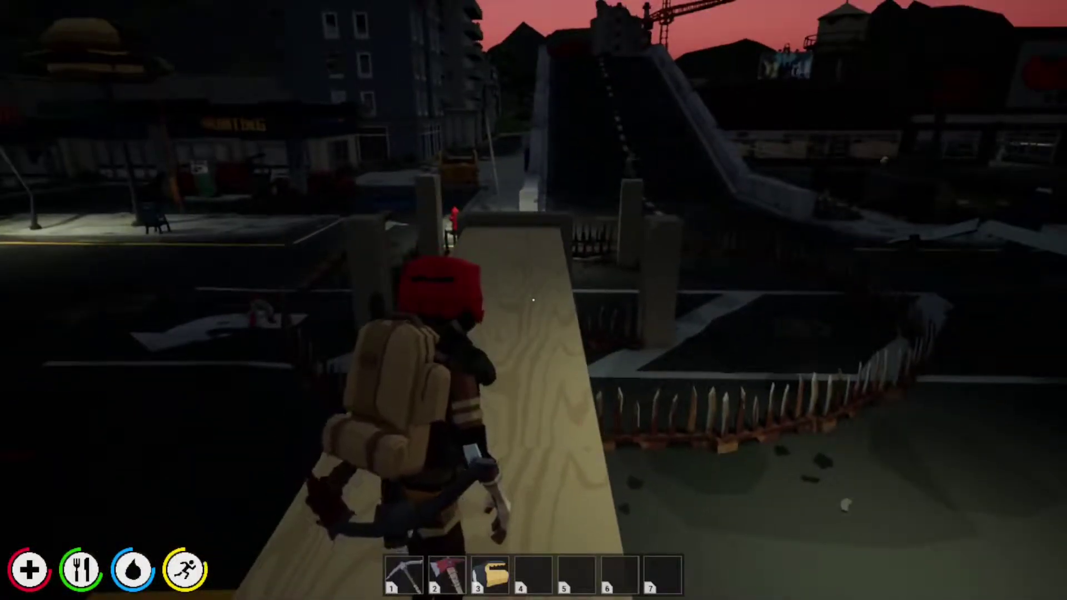
key("e")
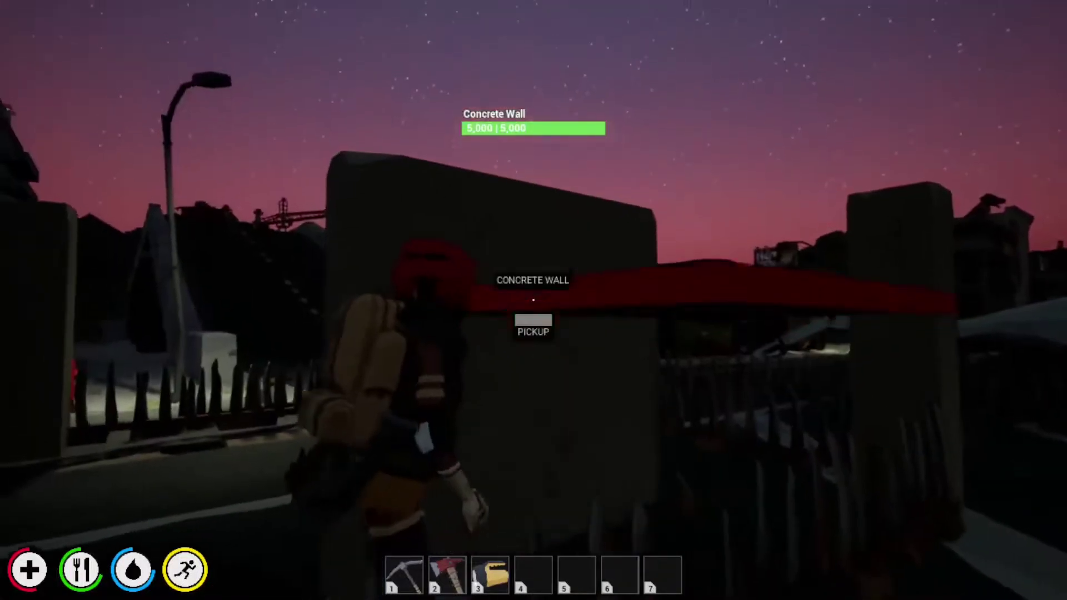
key("e")
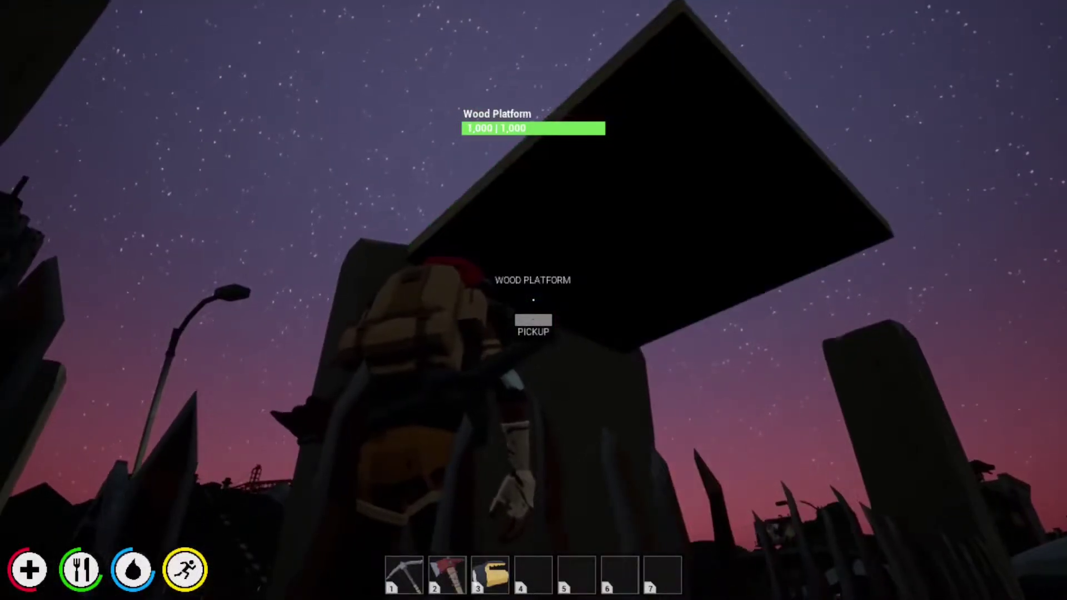
key("Tab")
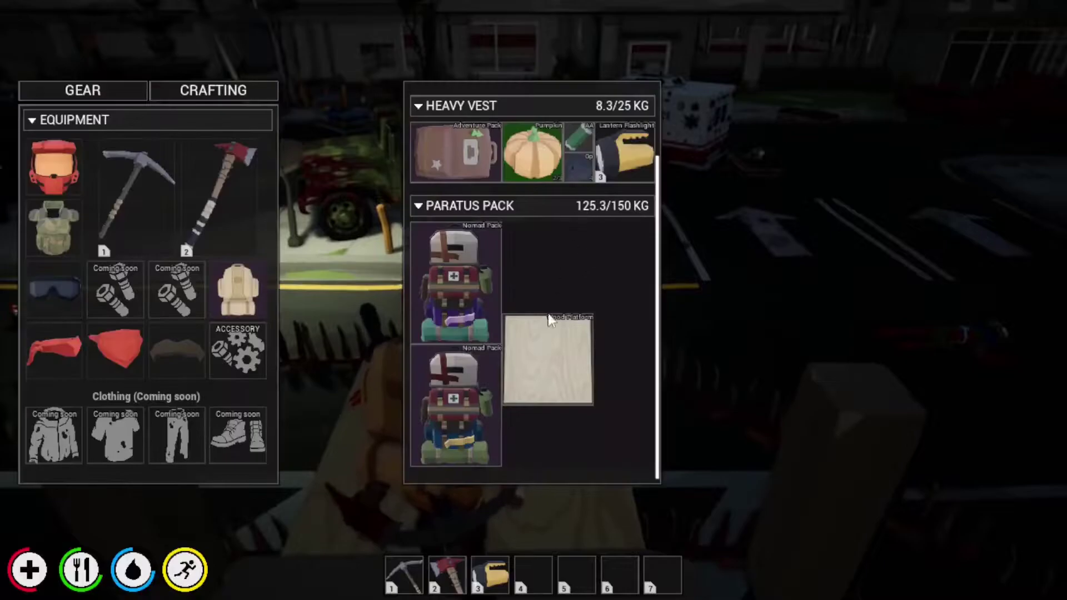
left_click(557, 373)
left_click(533, 300)
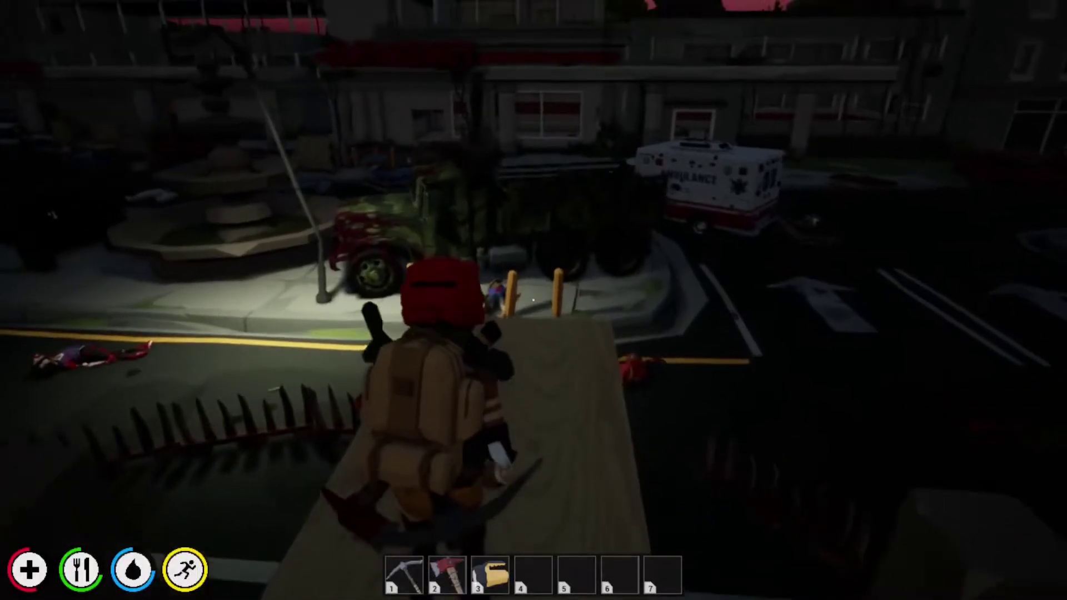
Step: Move another wood platform from the Nomad Pack into the Paratus Pack and place it
key("Tab")
left_click(471, 257)
left_click_drag(814, 200, 573, 259)
key("Tab")
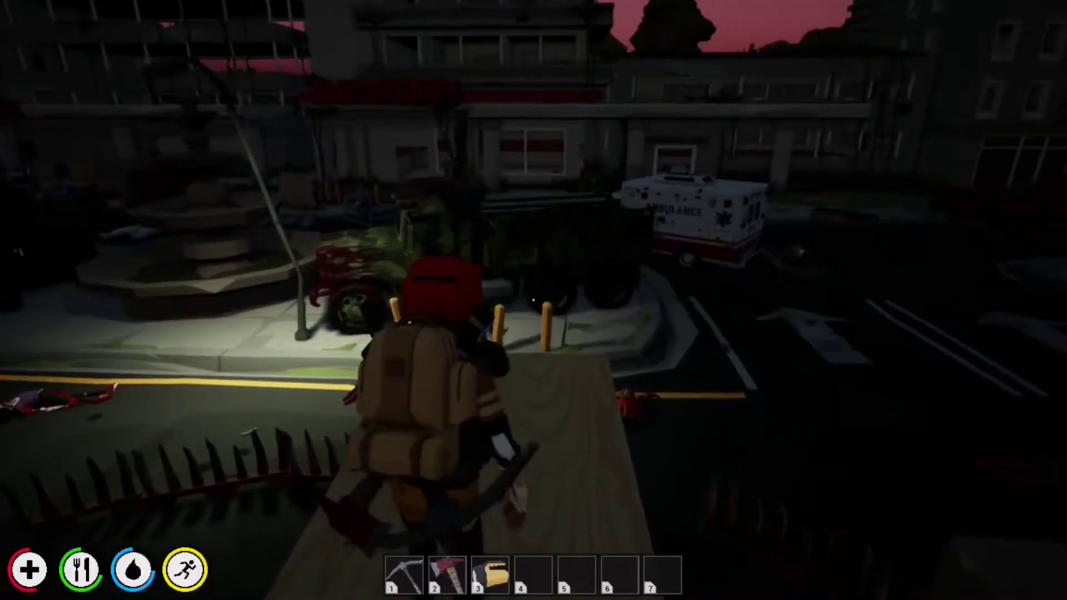
key("Tab")
right_click(546, 275)
left_click(557, 351)
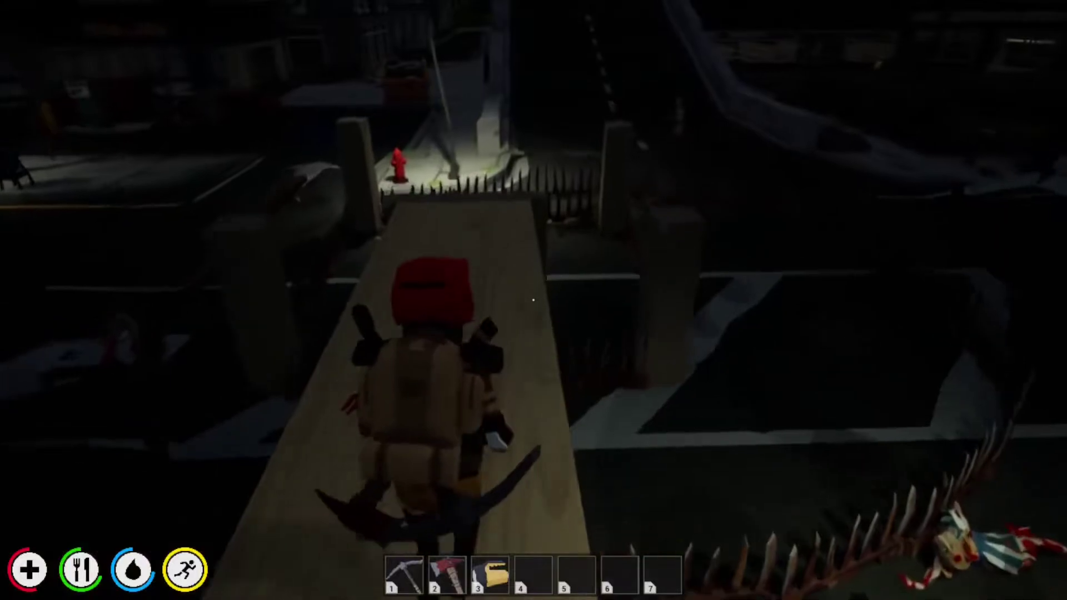
key("w")
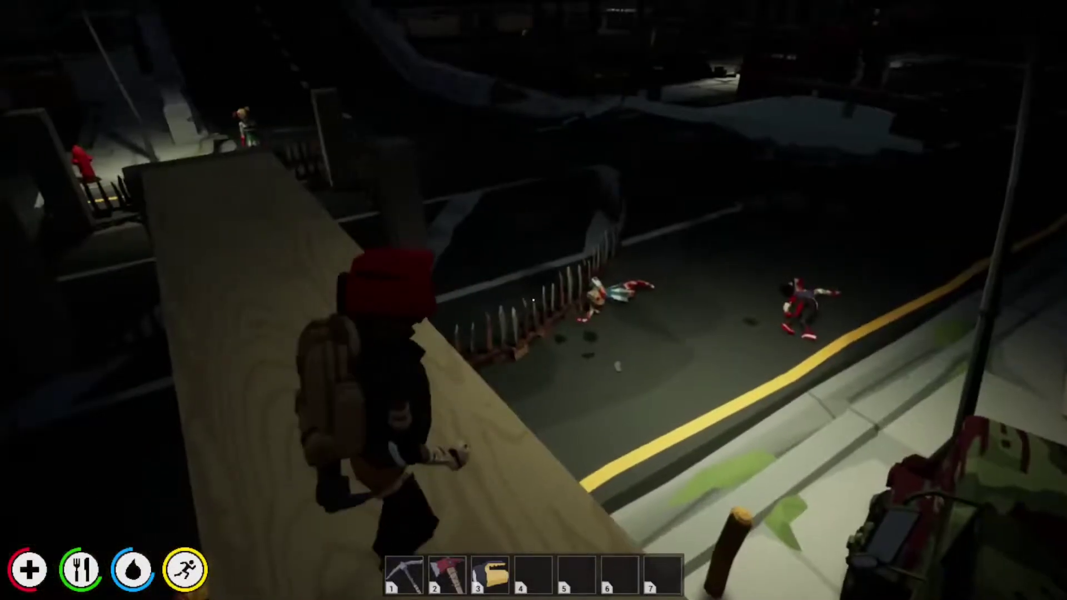
Step: Move a shop light from the Nomad Pack to the Paratus Pack and mount it on a pillar
key("Tab")
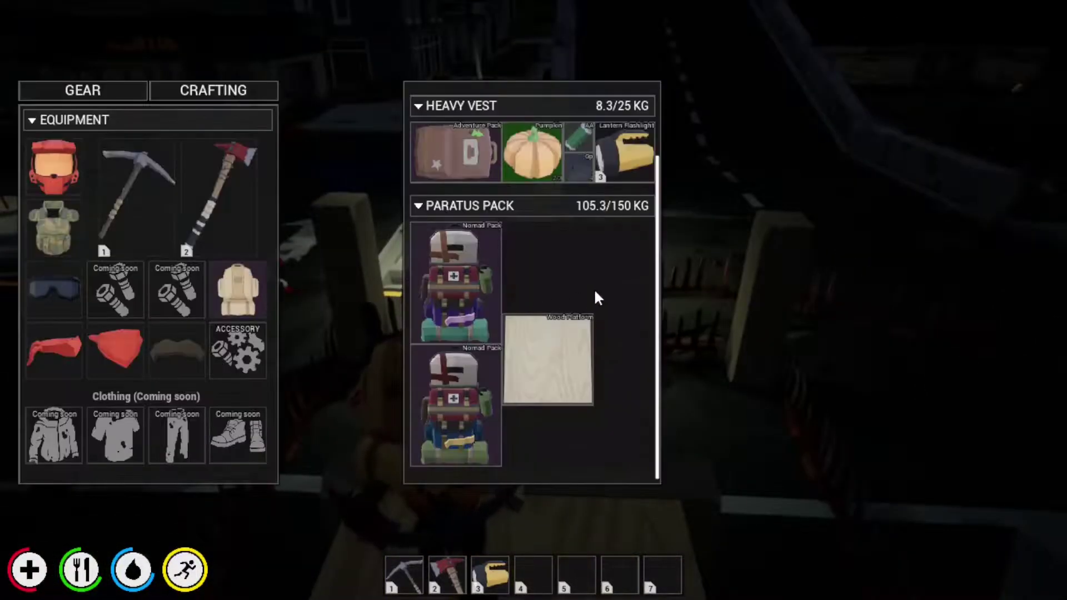
left_click(438, 298)
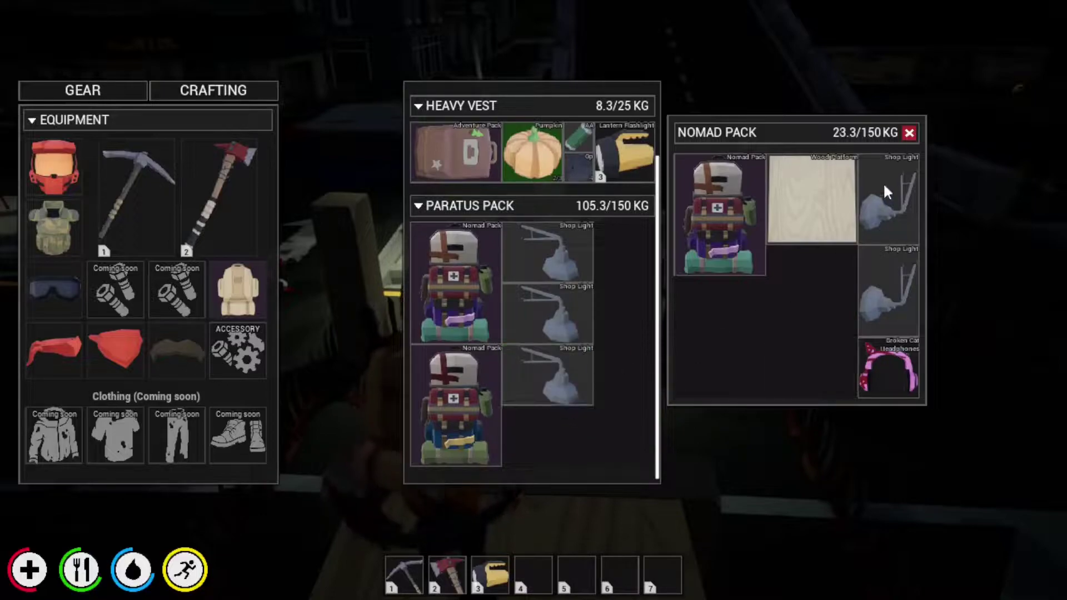
left_click(558, 421)
key("Tab")
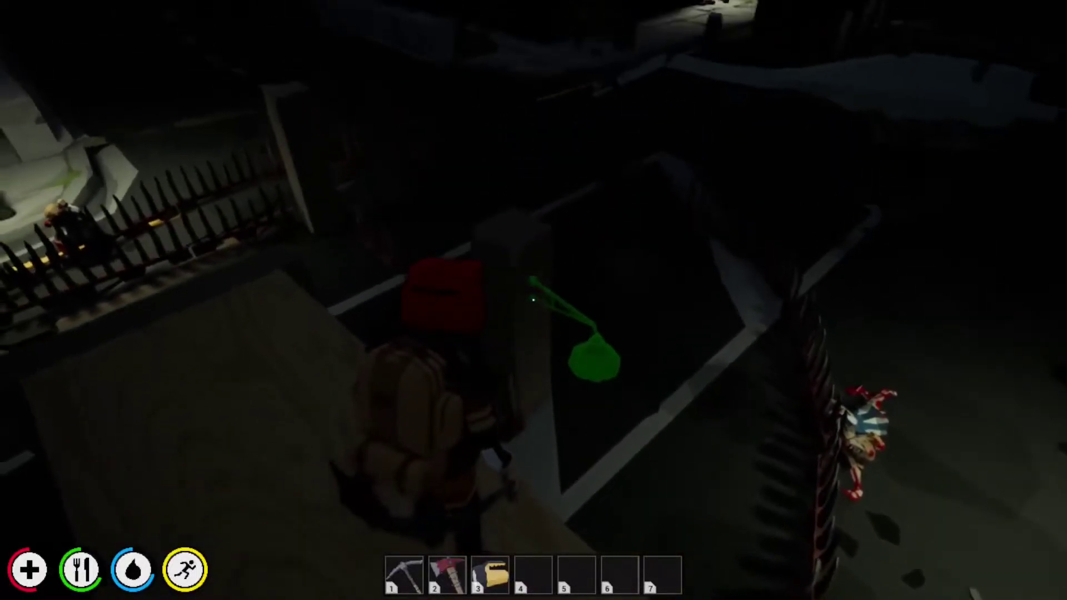
left_click(531, 298)
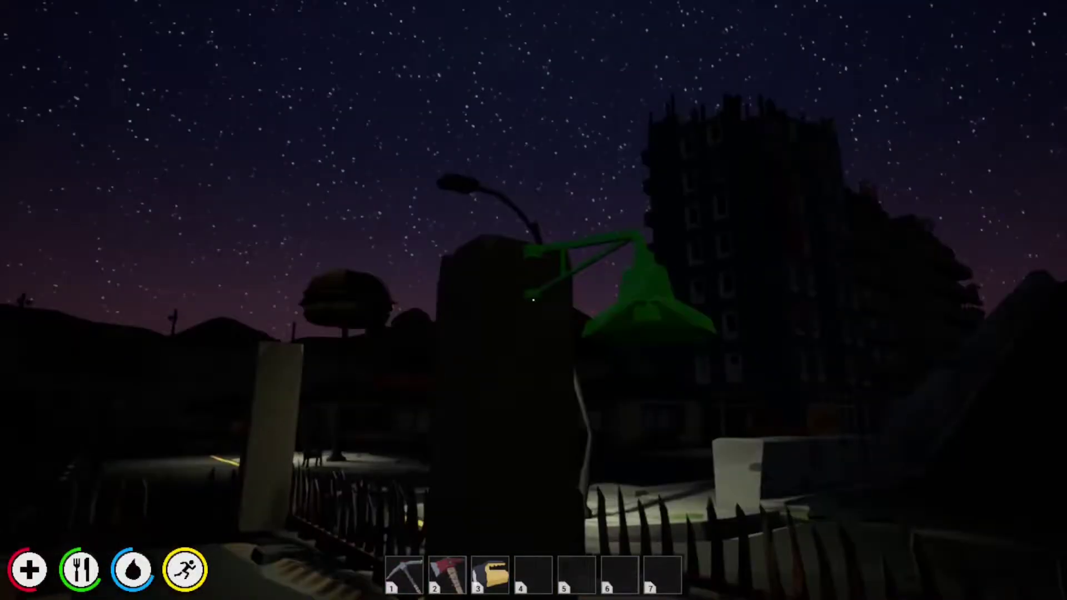
left_click(531, 299)
Step: Mount a second shop light on a concrete pillar and strike the zombie in the street
key("Tab")
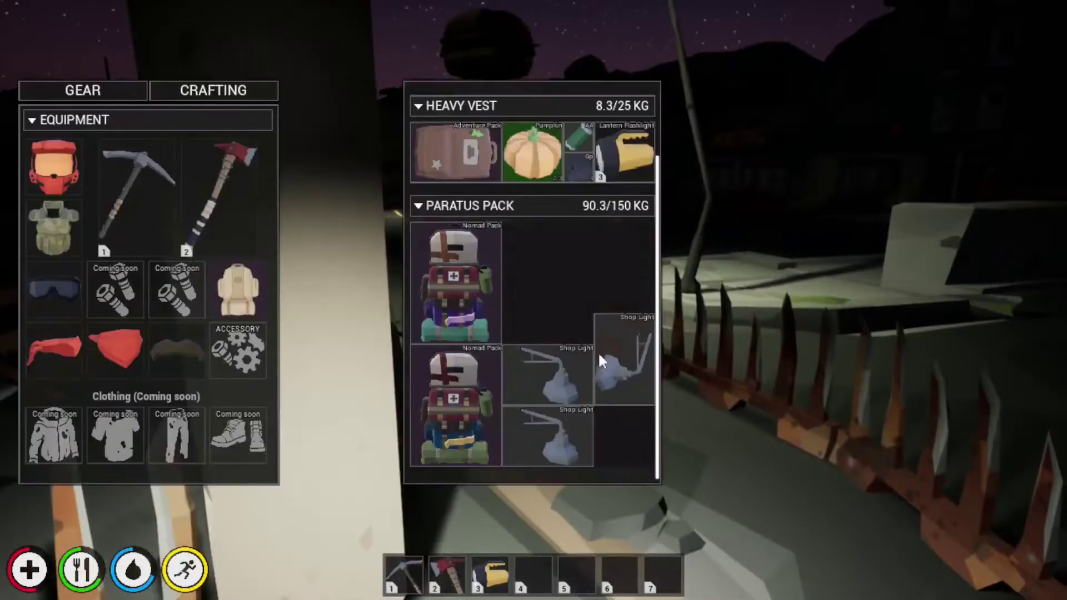
left_click(571, 389)
key("Tab")
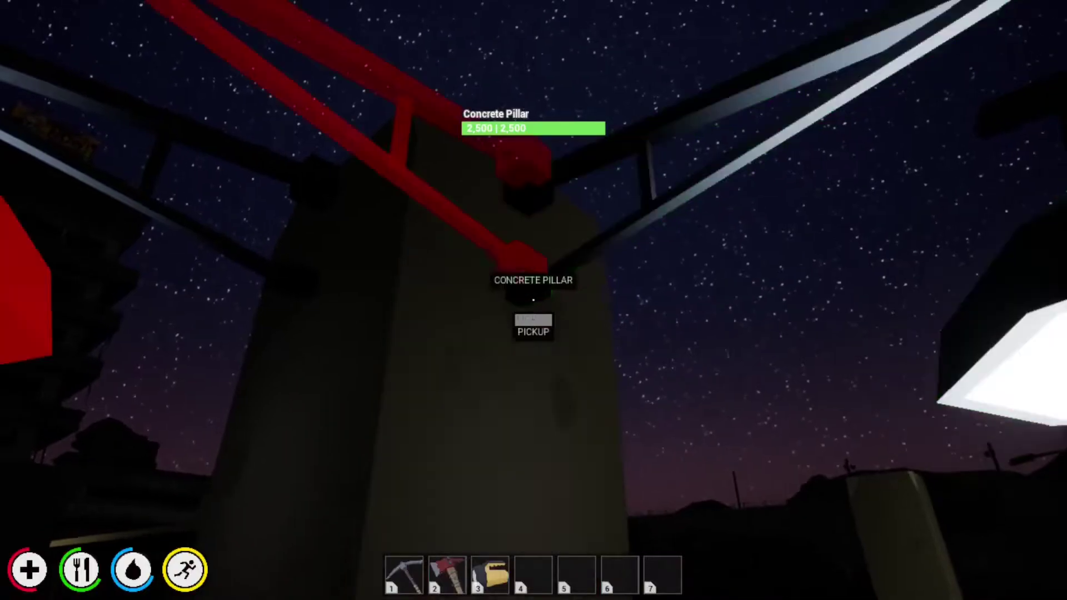
left_click(534, 300)
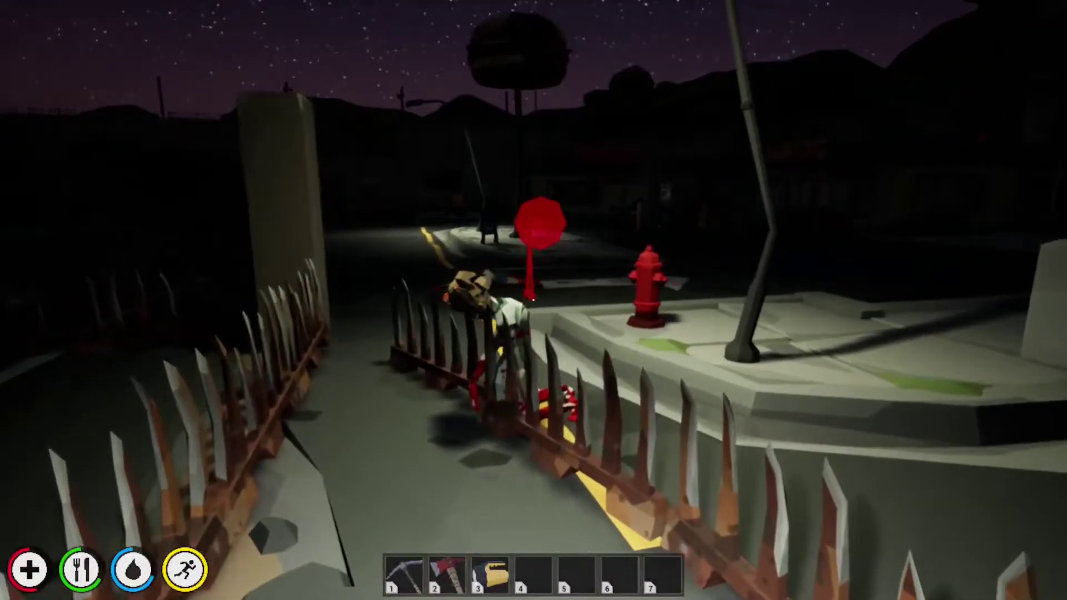
left_click(534, 300)
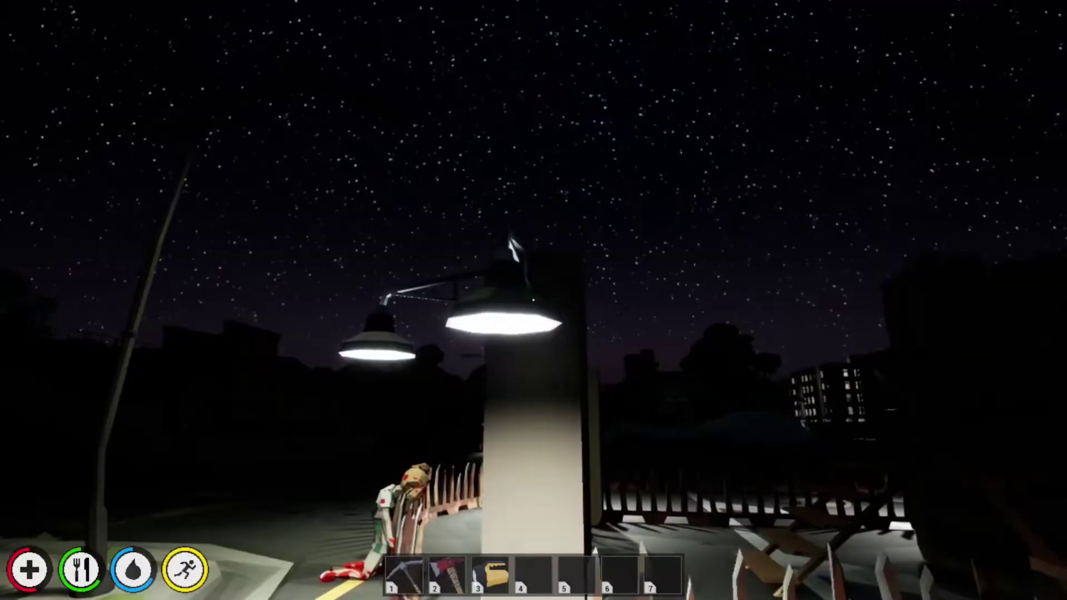
Step: Climb the wooden stairs to overlook the fenced area from the wood platform
key("w")
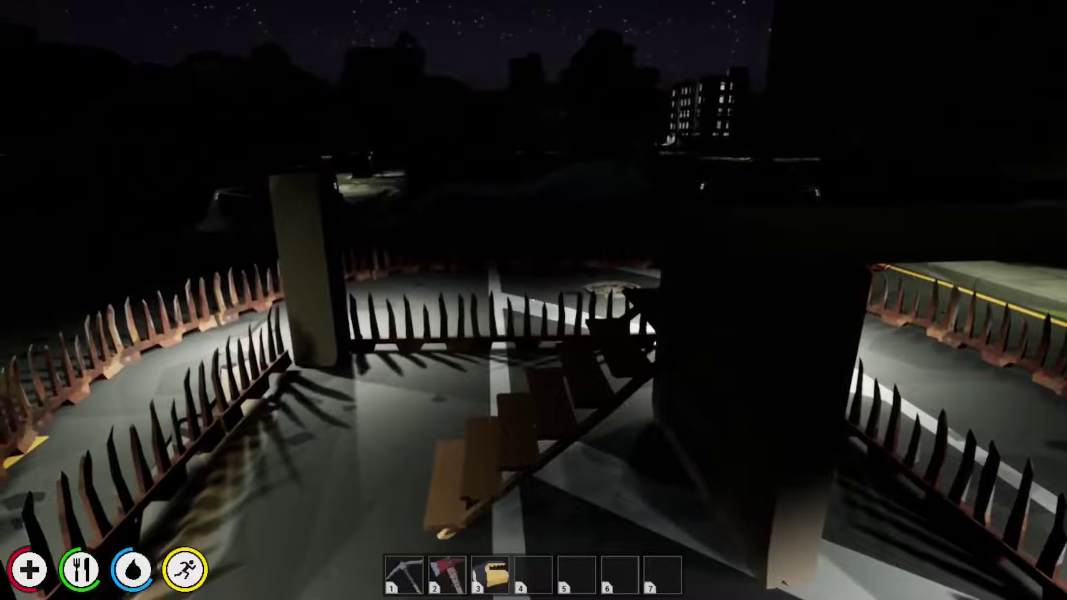
key("w")
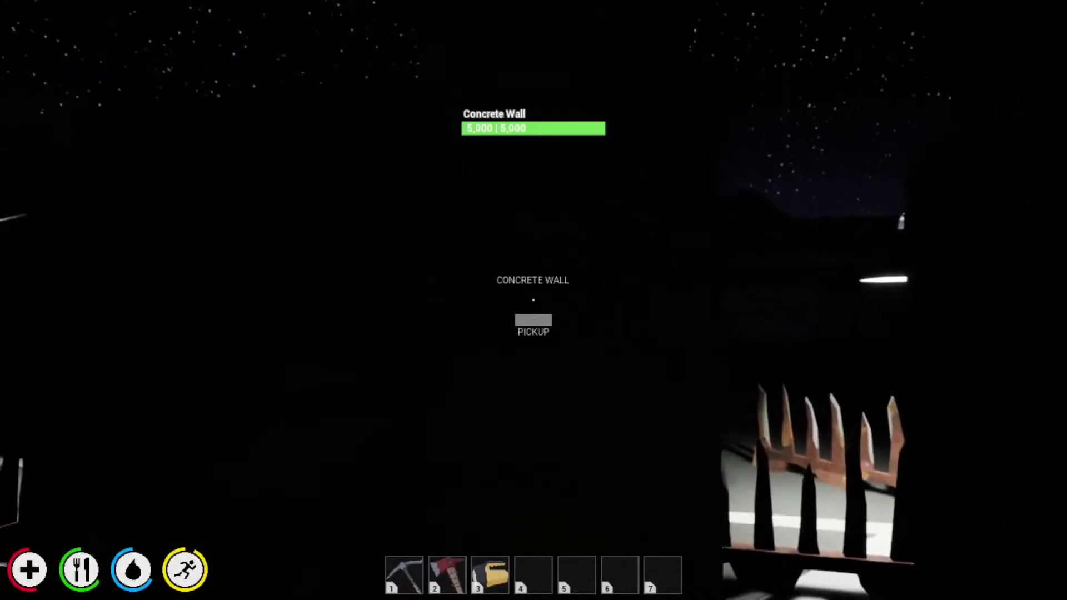
key("w")
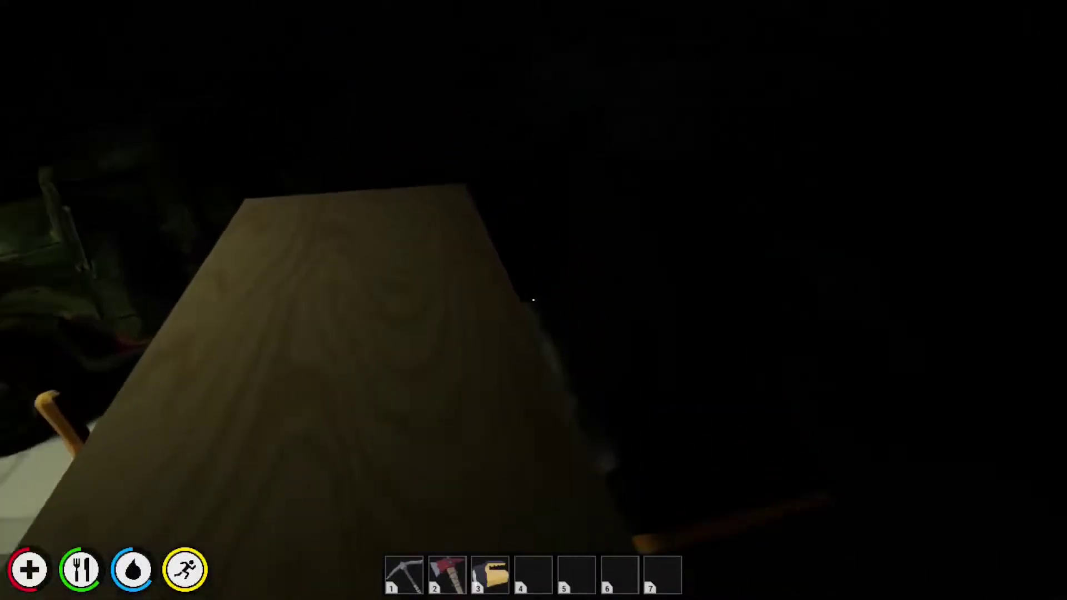
Step: Take a Barbed Barricade from a Nomad Pack and set it beside the spiked fence
key("Tab")
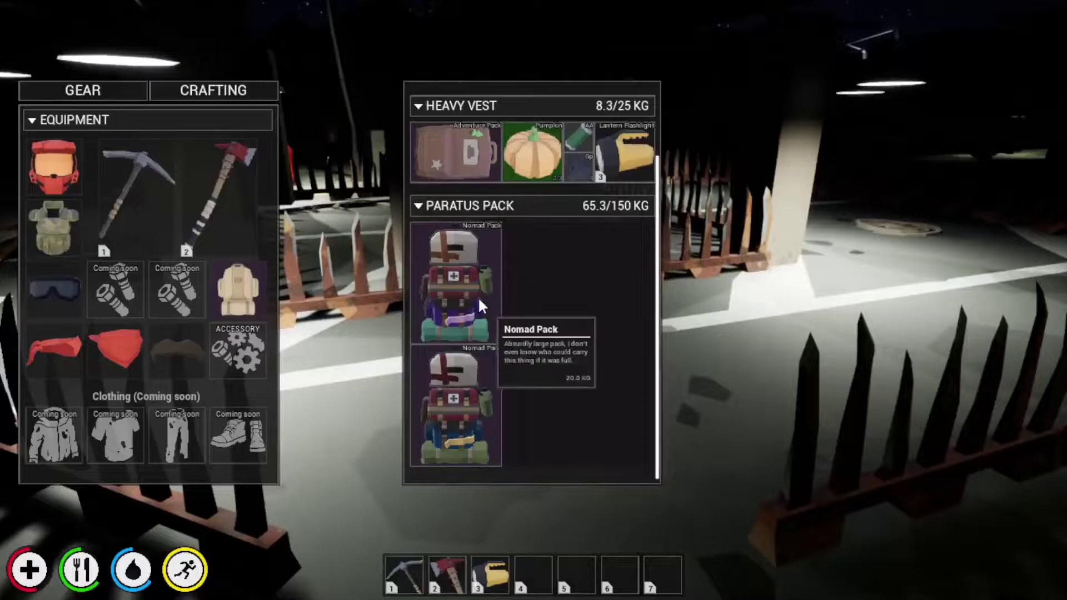
left_click(479, 296)
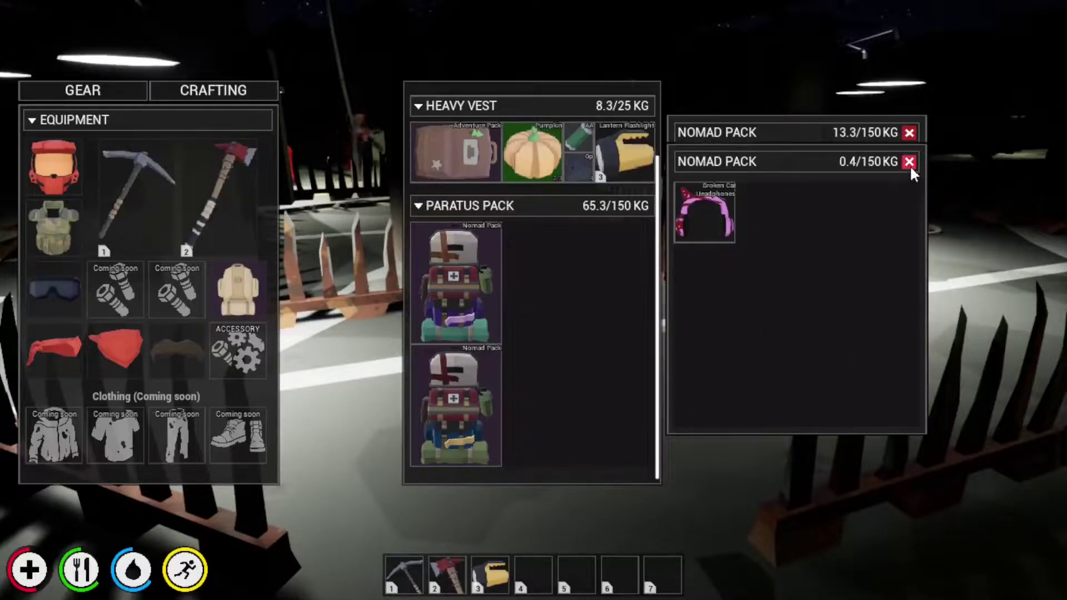
left_click(909, 162)
left_click(909, 132)
left_click(456, 405)
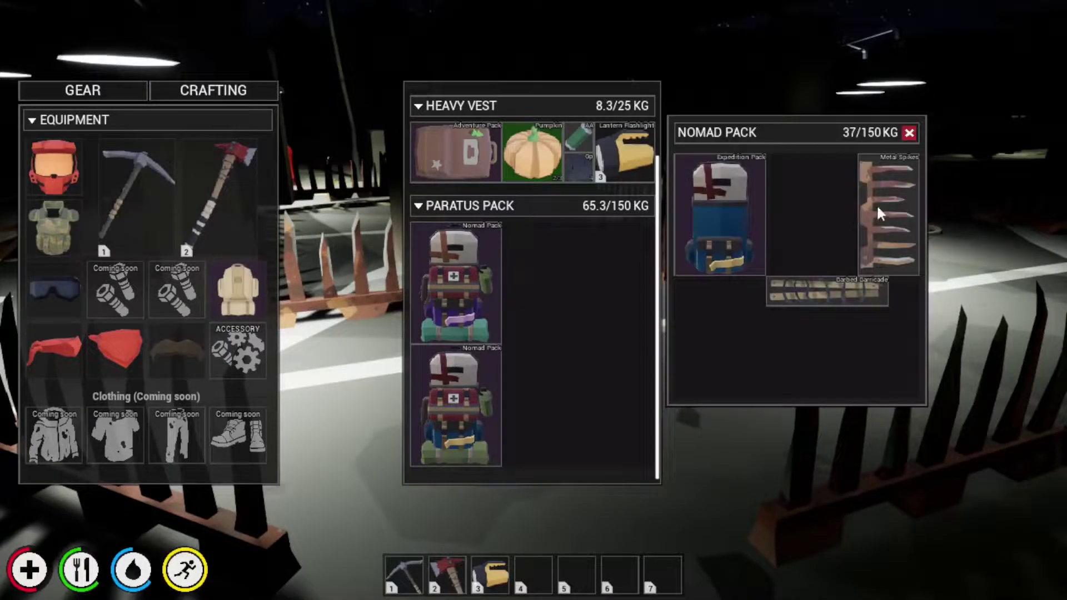
left_click(836, 291)
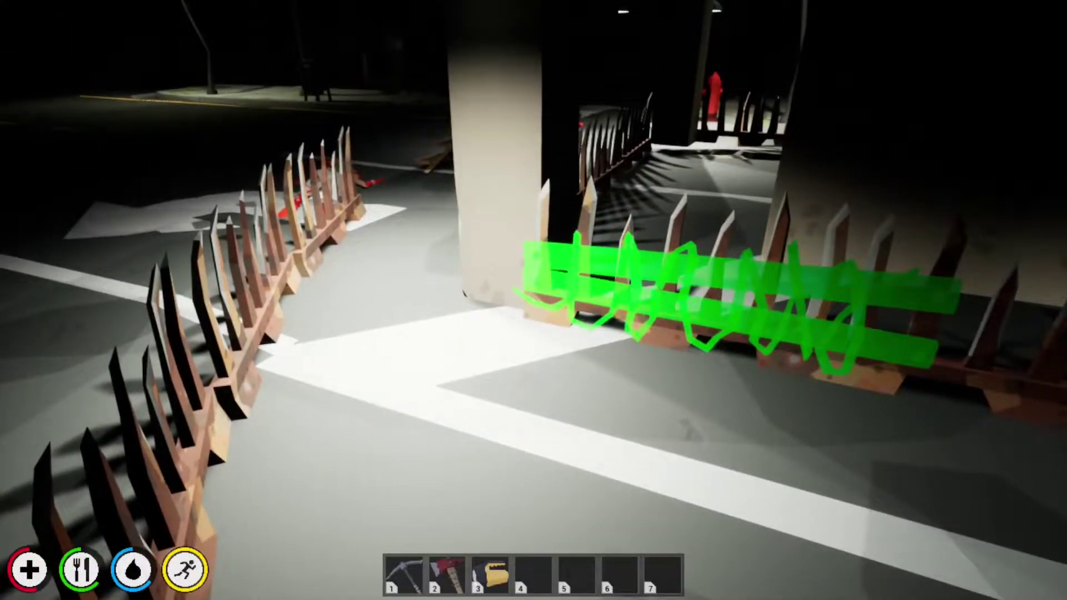
left_click(734, 300)
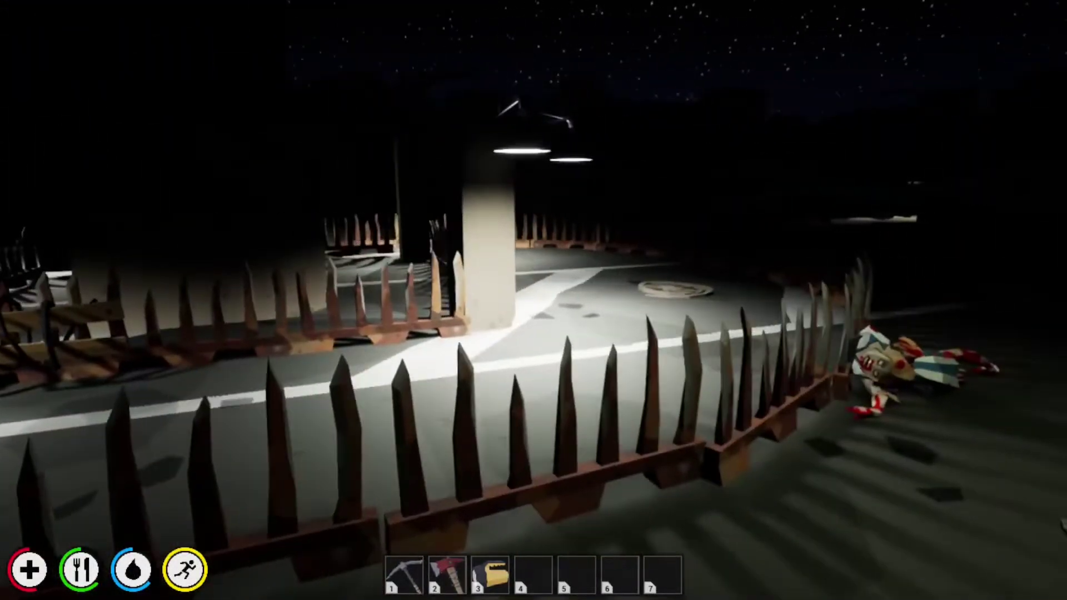
Step: Pick up the barbed barricade and move barricades from the Paratus Pack into the Nomad Pack
key("f")
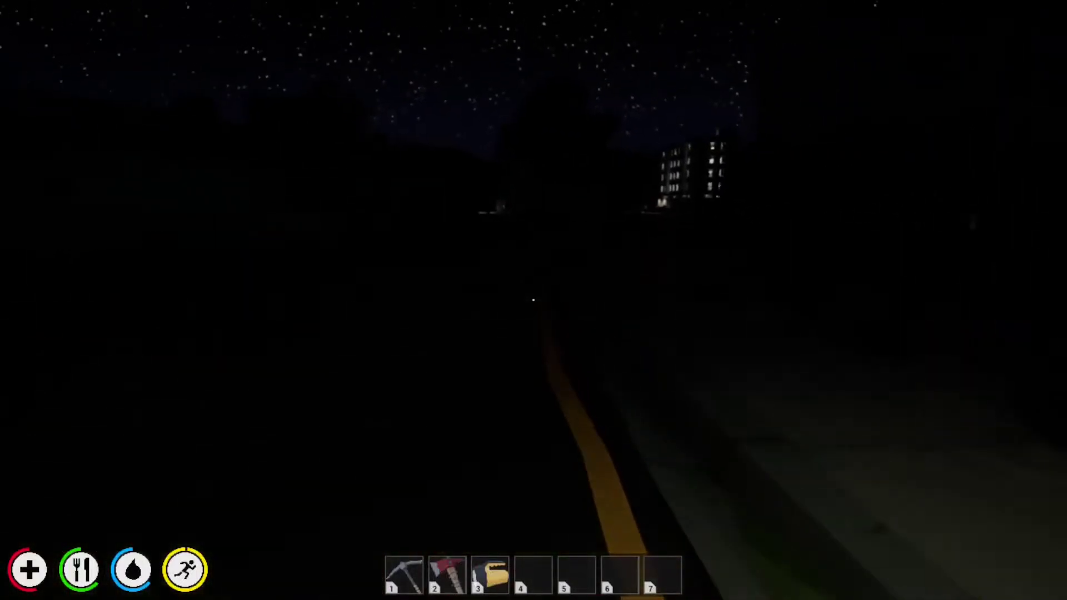
key("f")
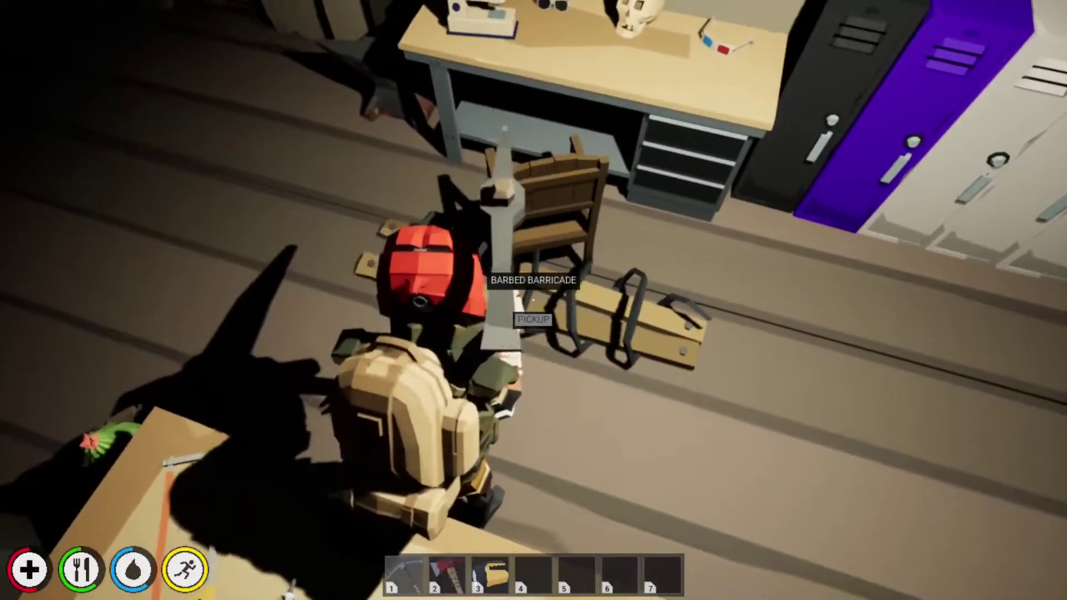
key("e")
key("Tab")
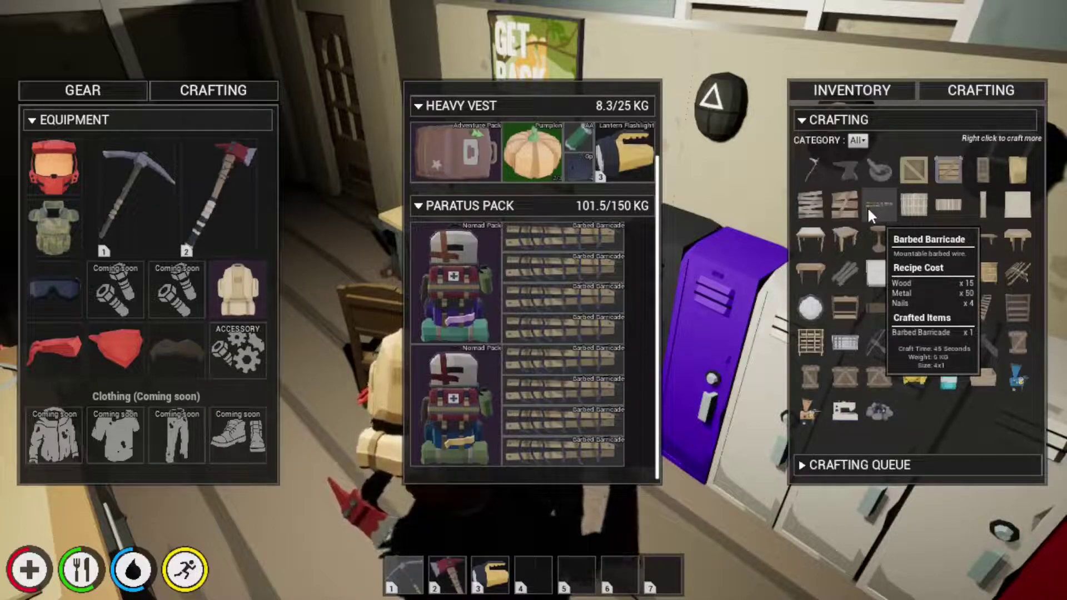
left_click(851, 94)
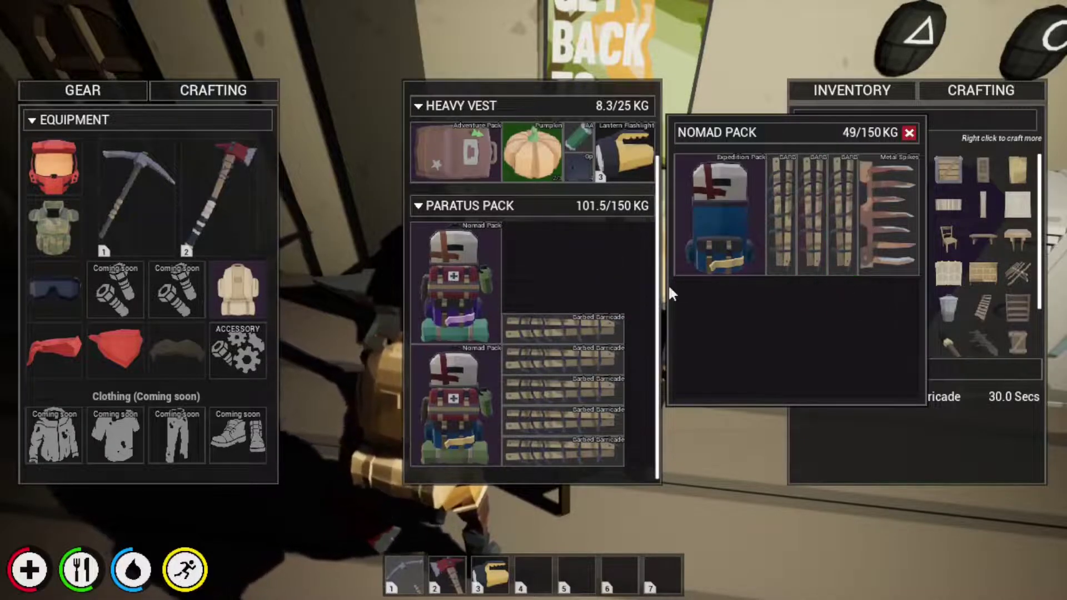
mouse_move(532, 356)
left_mouse_down()
mouse_move(692, 293)
mouse_move(752, 296)
left_mouse_up()
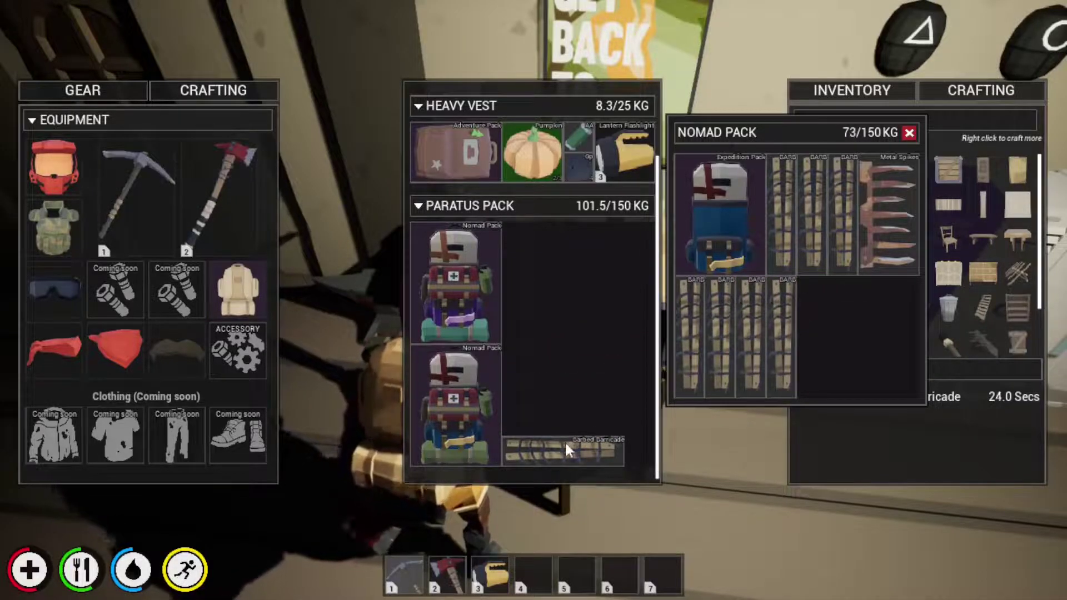
Step: Go through the metal door into the workshop and queue three lights for crafting
key("Tab")
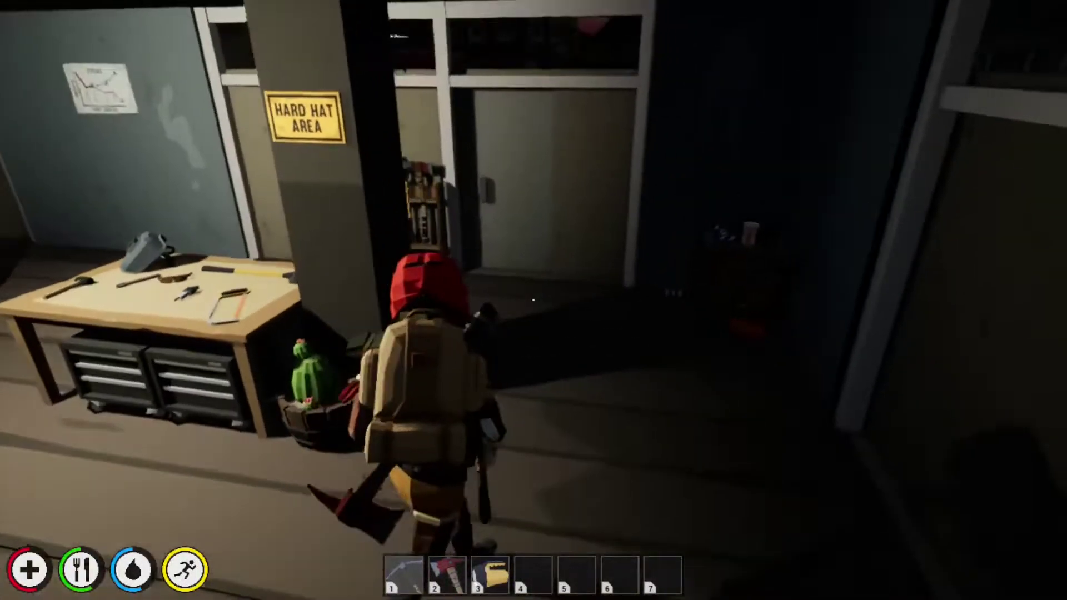
key("e")
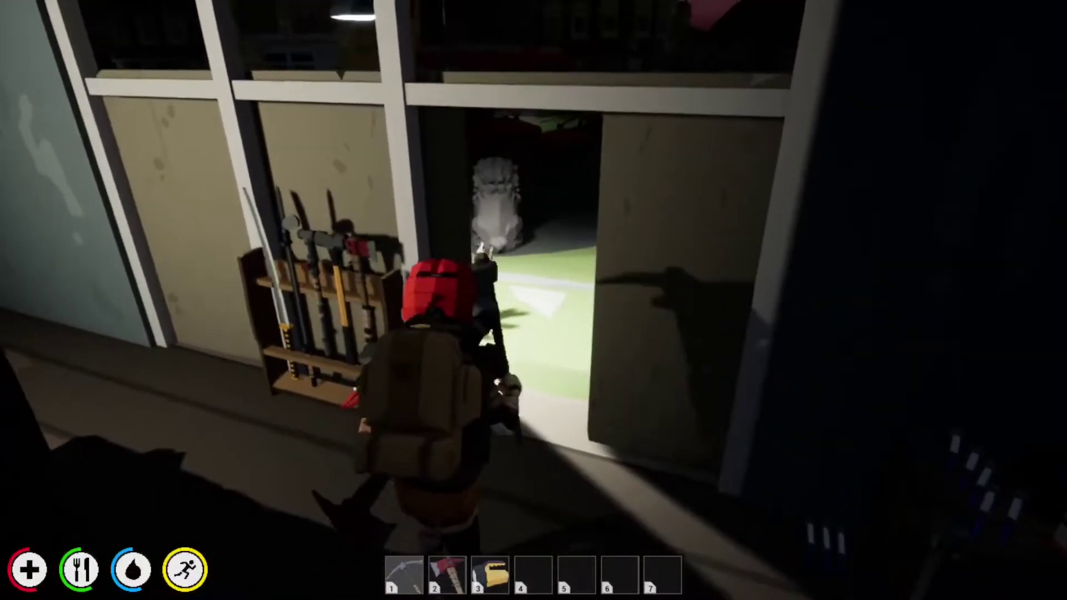
key("e")
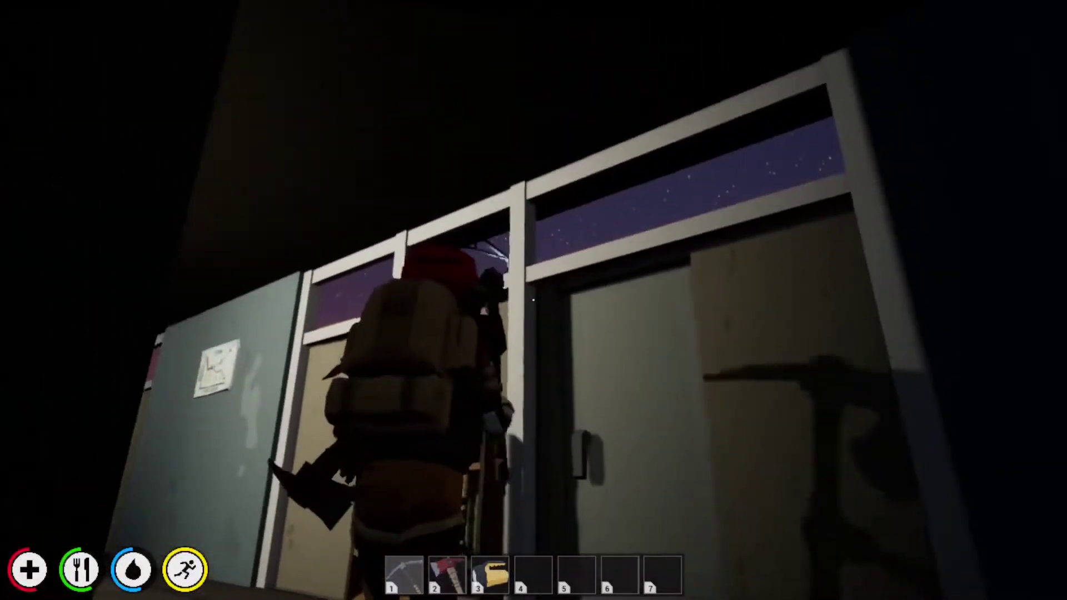
key("w")
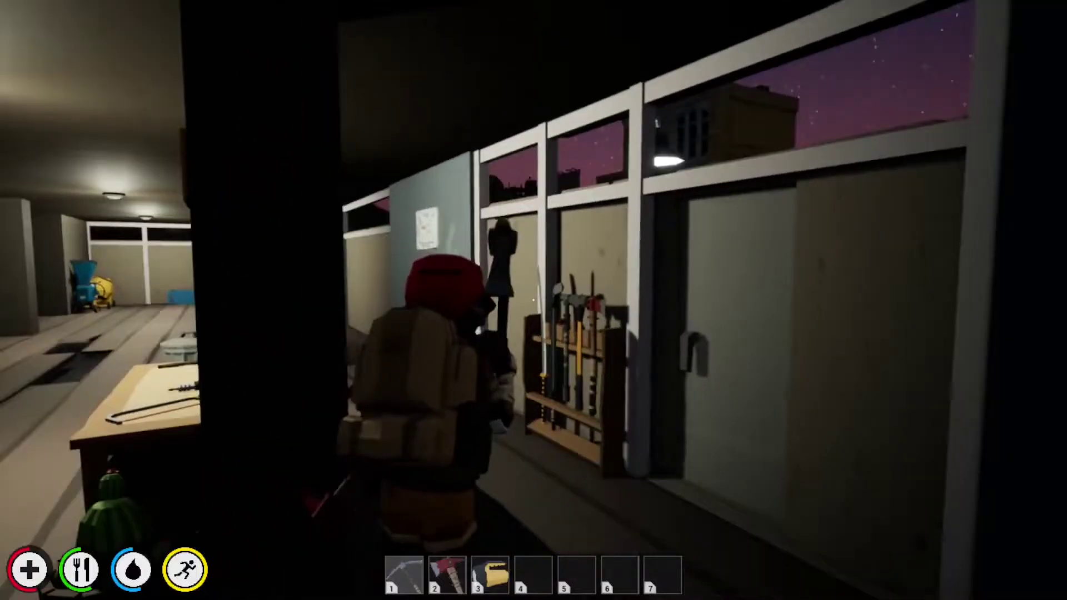
key("w")
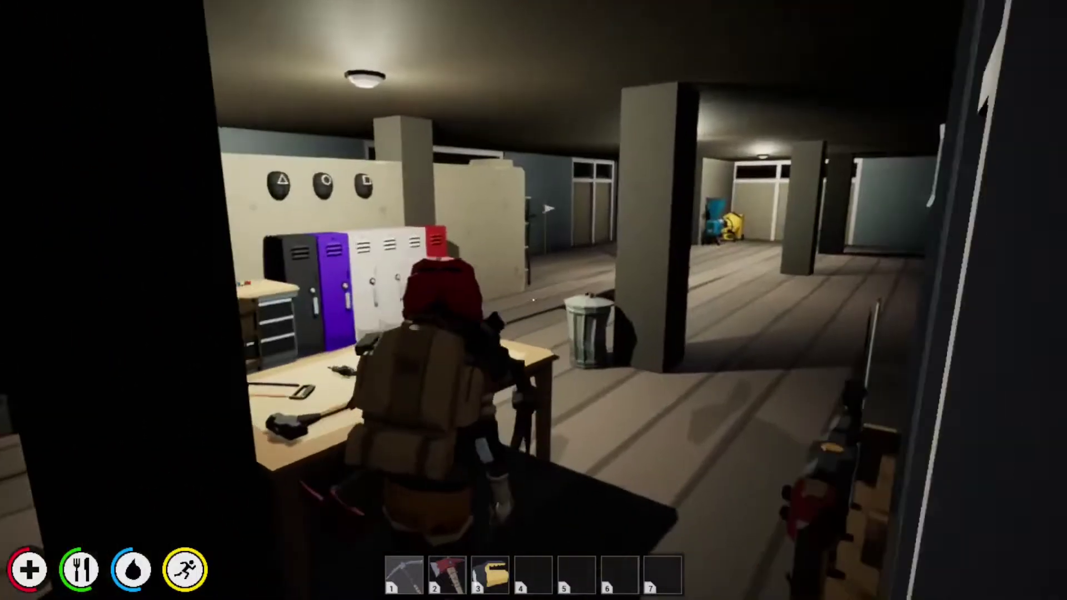
key("Tab")
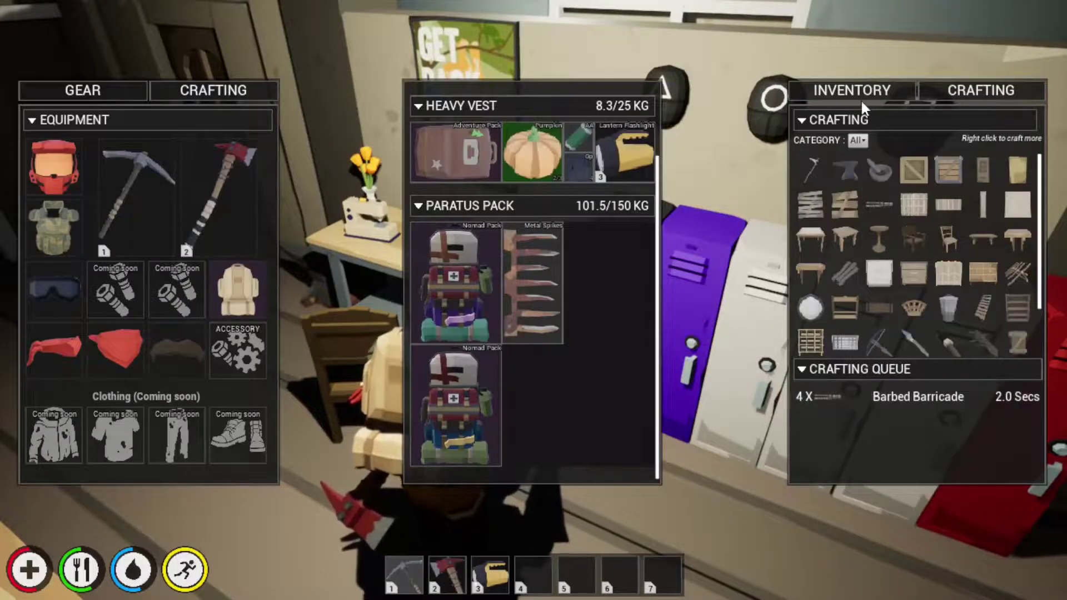
scroll(816, 301, "down", 1)
left_click(816, 287)
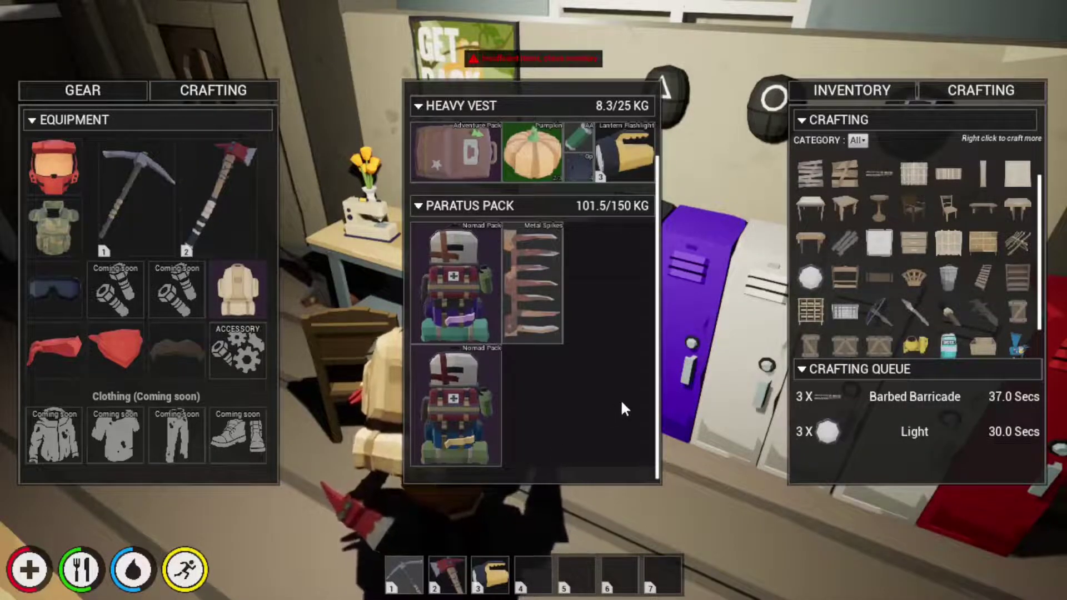
key("Tab")
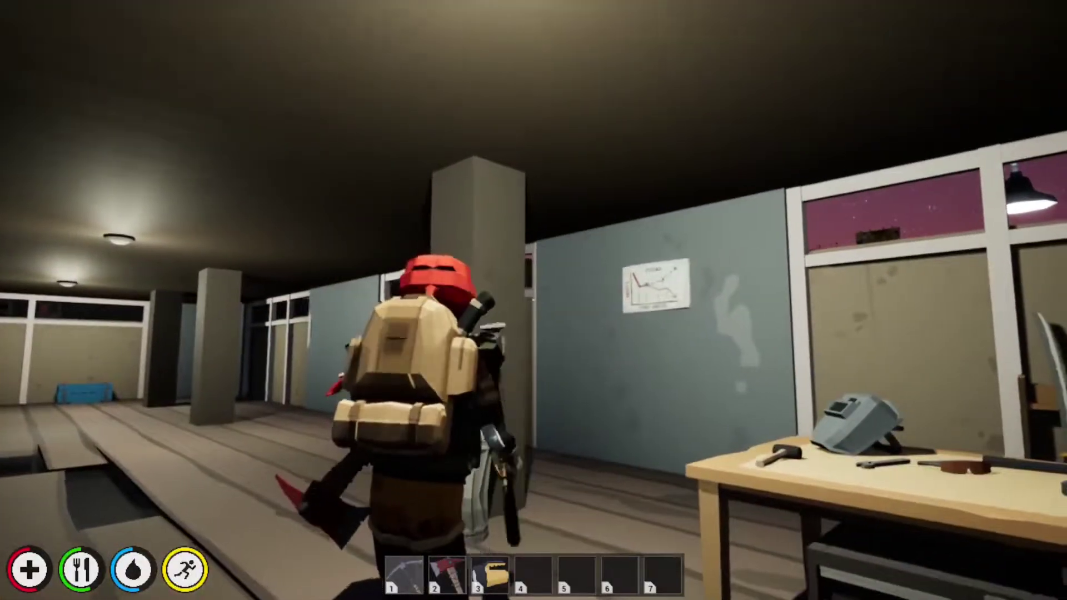
Step: Walk along the corridor to the workbench area, briefly checking the inventory
key("w")
key("w")
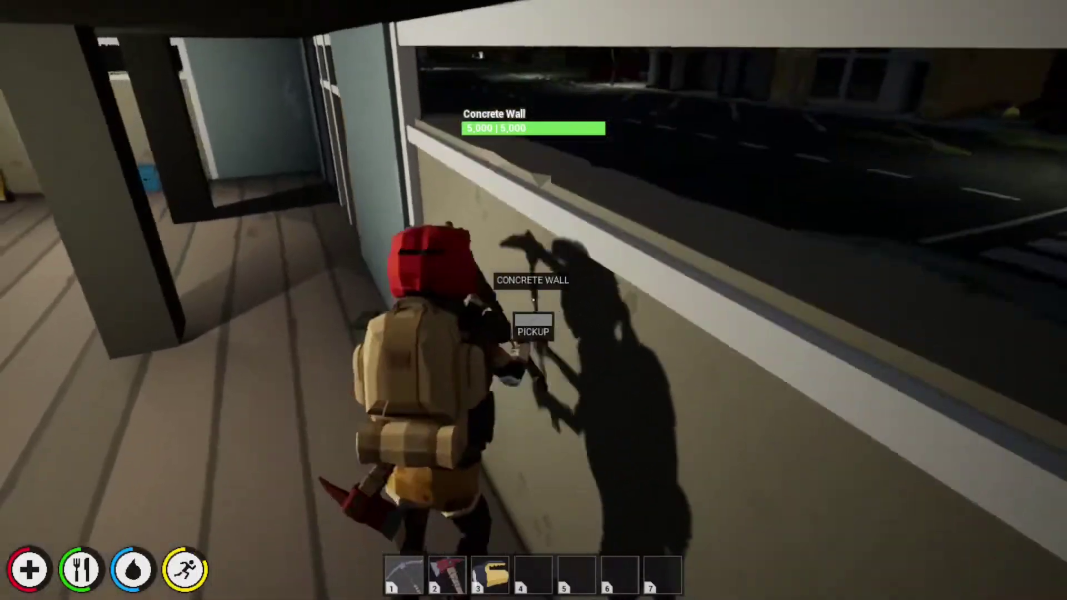
key("w")
key("Tab")
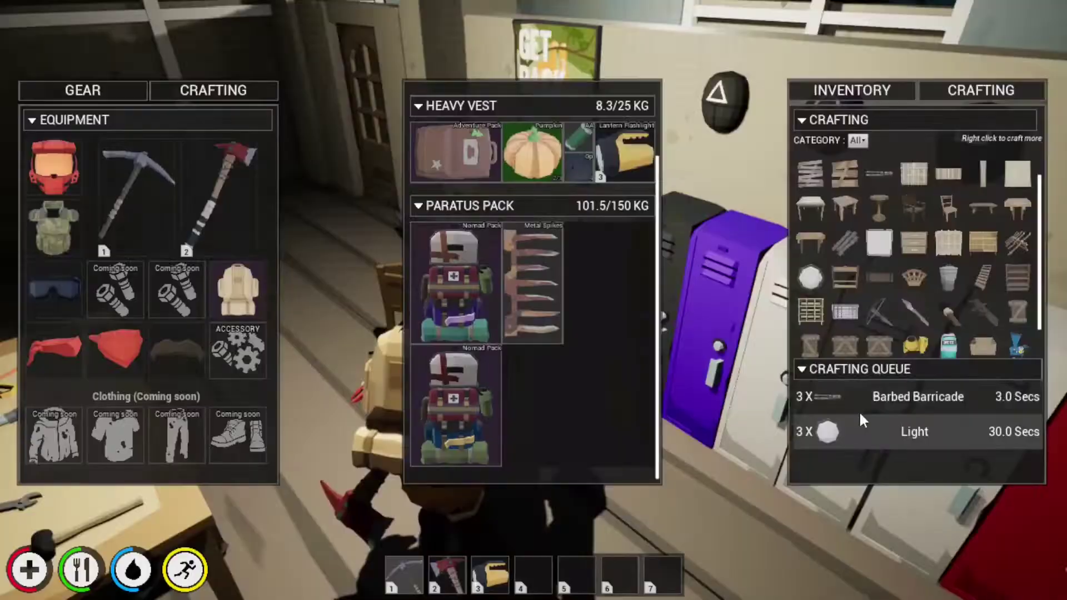
key("Tab")
key("w")
Step: Leave through the door and walk down the street to the spiked fence
key("w")
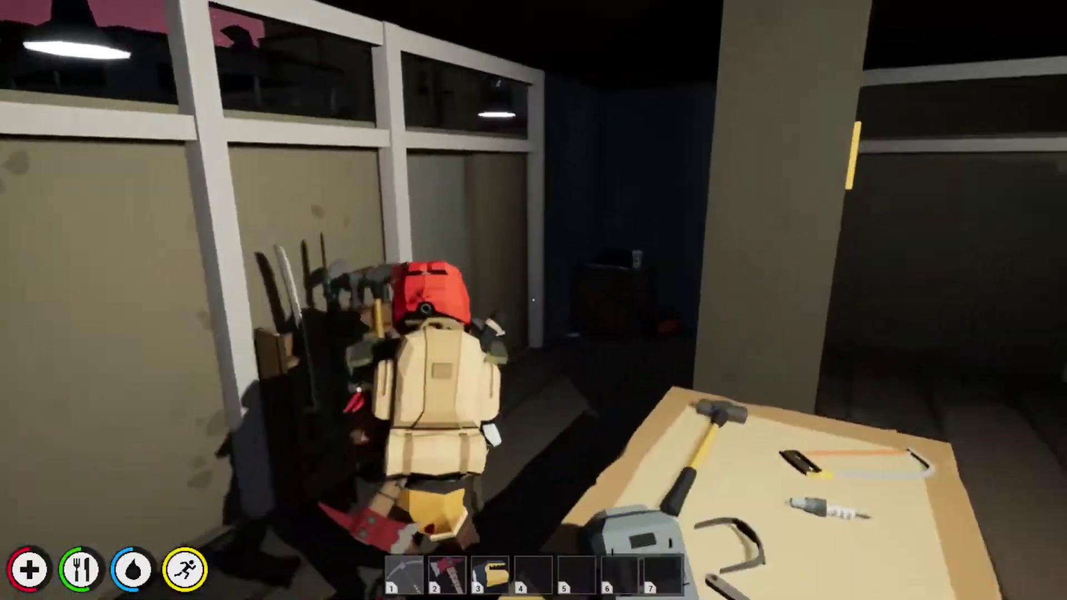
key("e")
key("w")
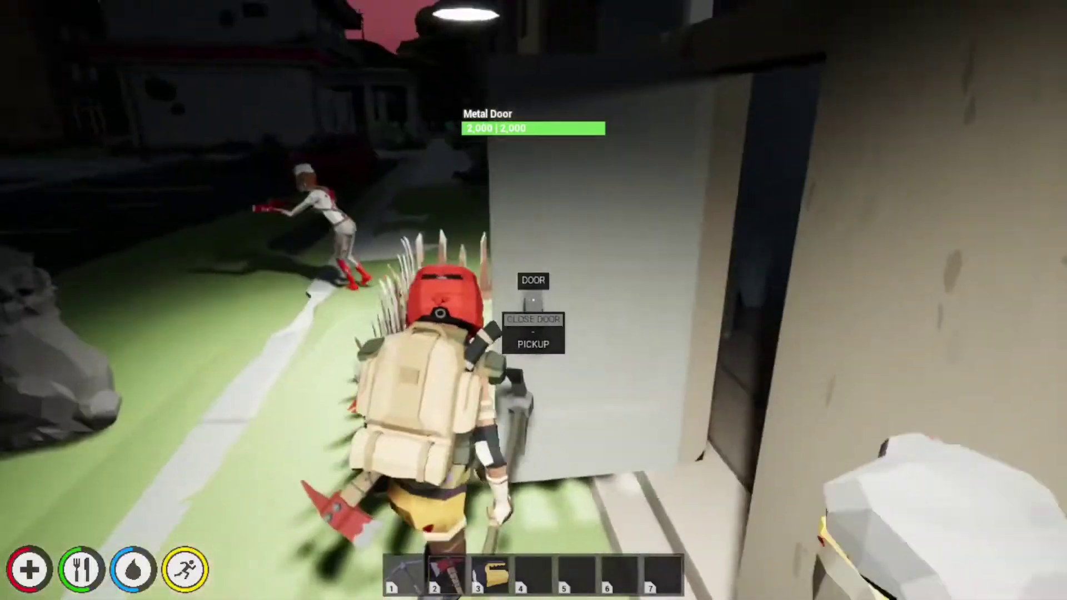
key("w")
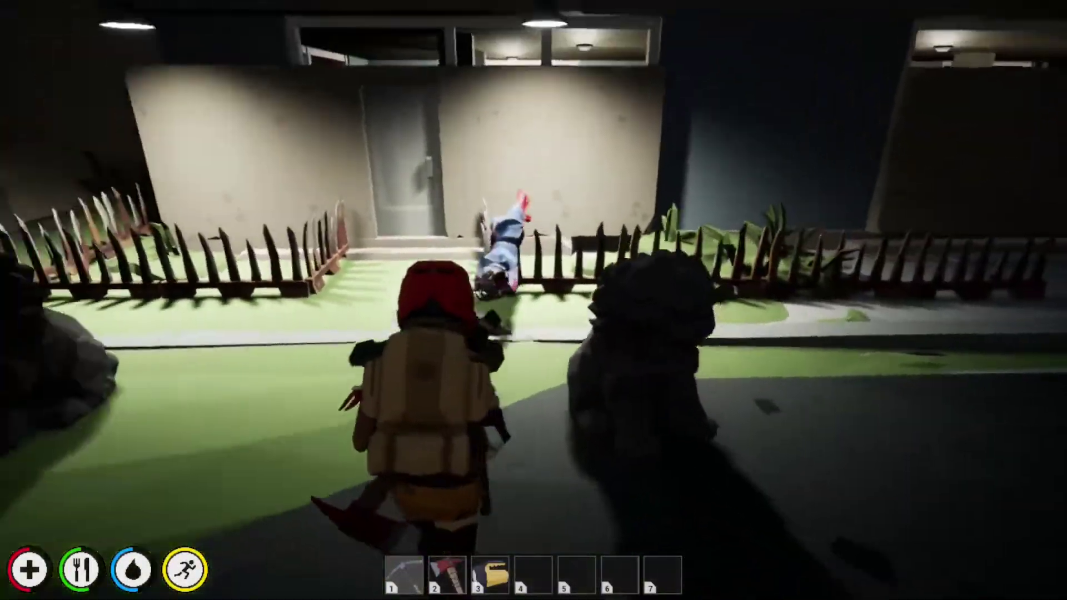
key("w")
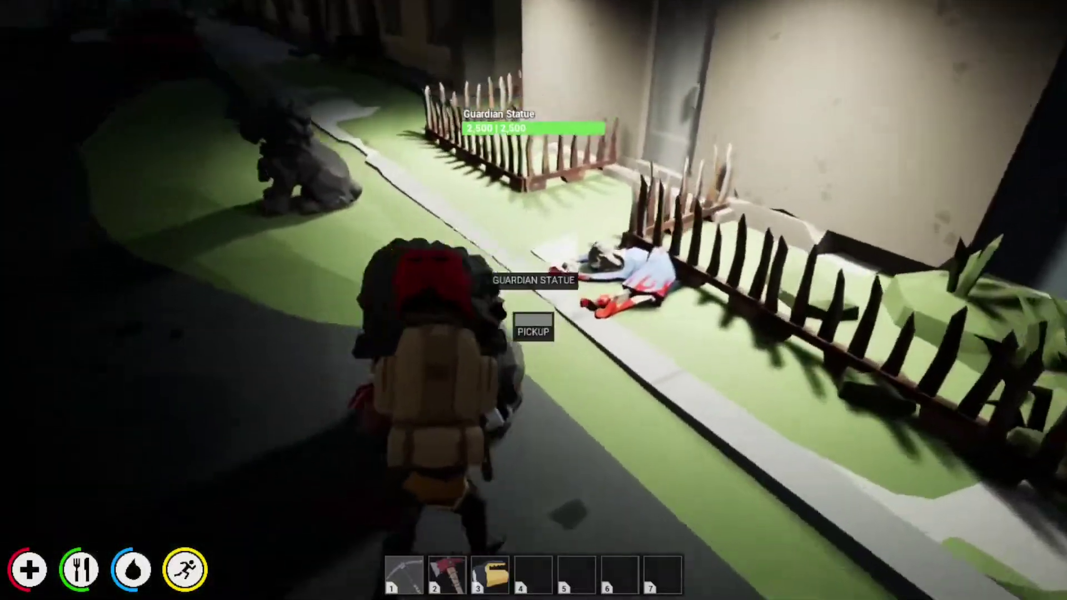
key("Tab")
key("Tab")
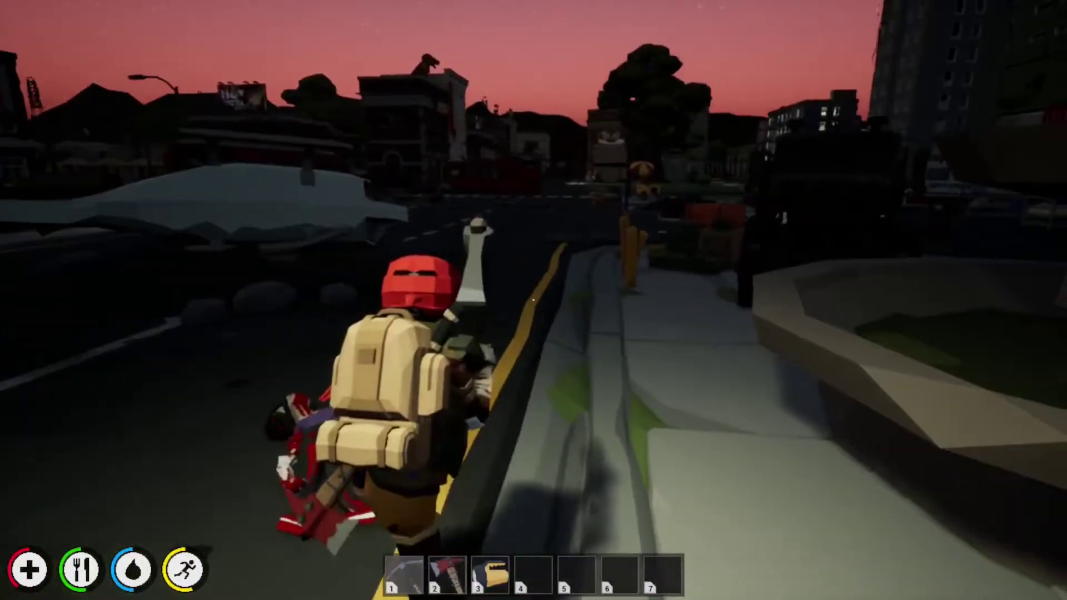
key("w")
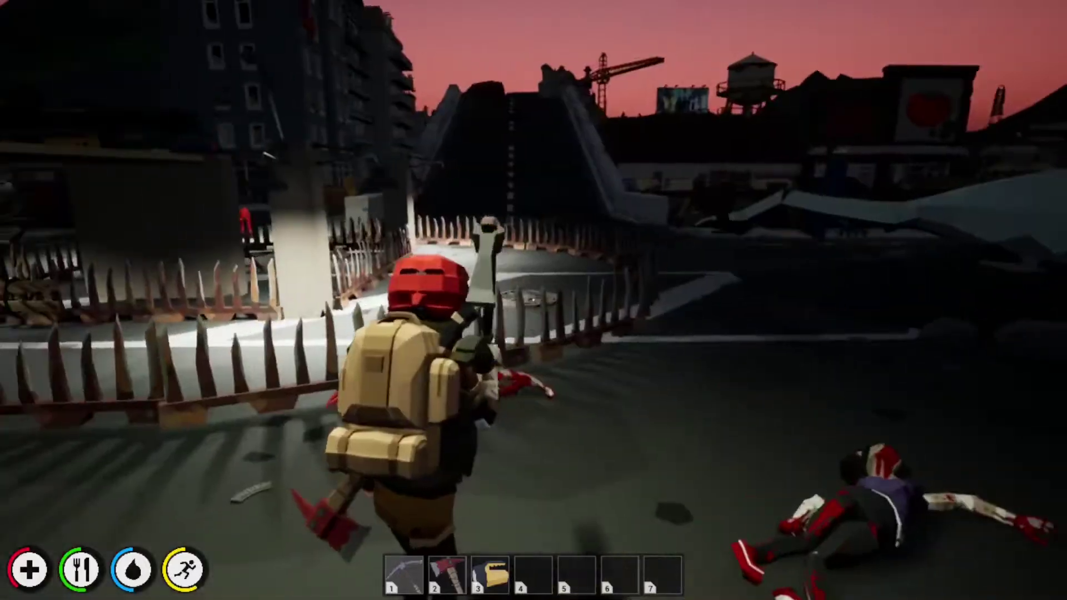
key("w")
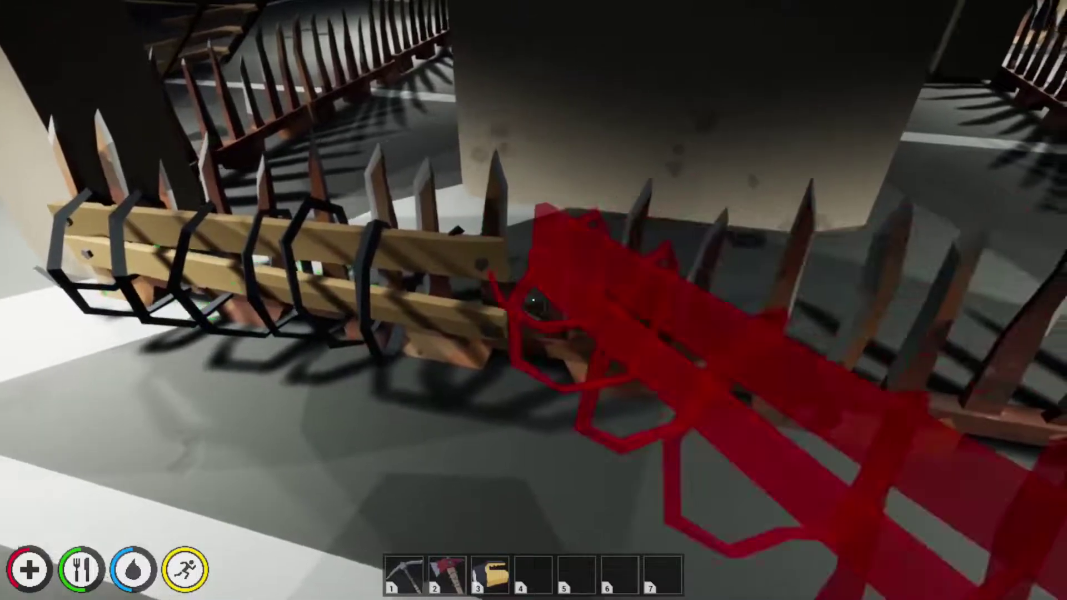
Step: Place barbed barricades along the fence, re-placing one from the inventory, and set another beside the pillar
left_click(534, 301)
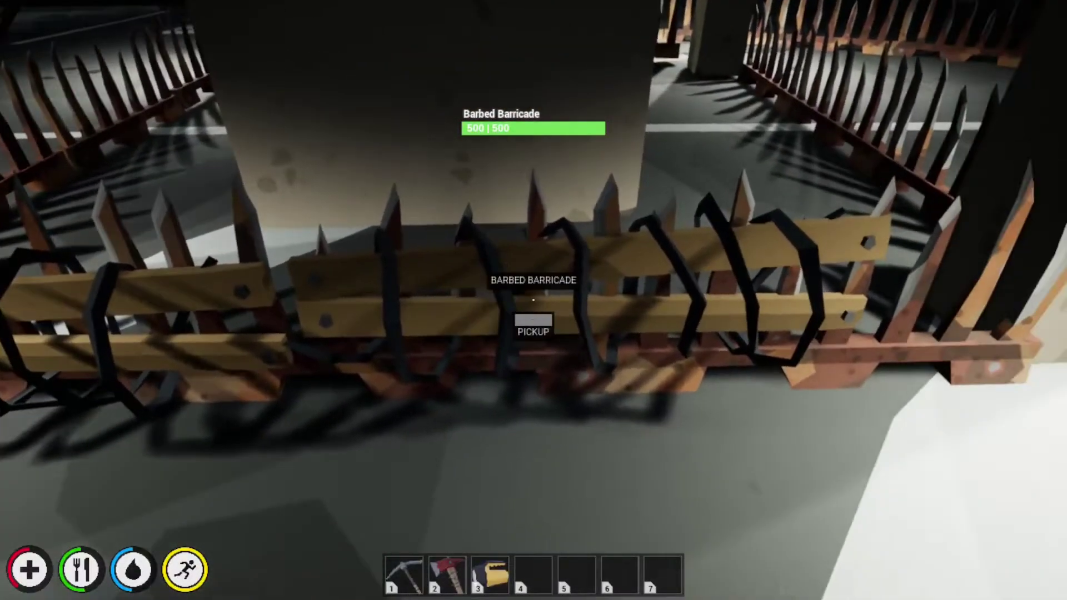
key("e")
key("Tab")
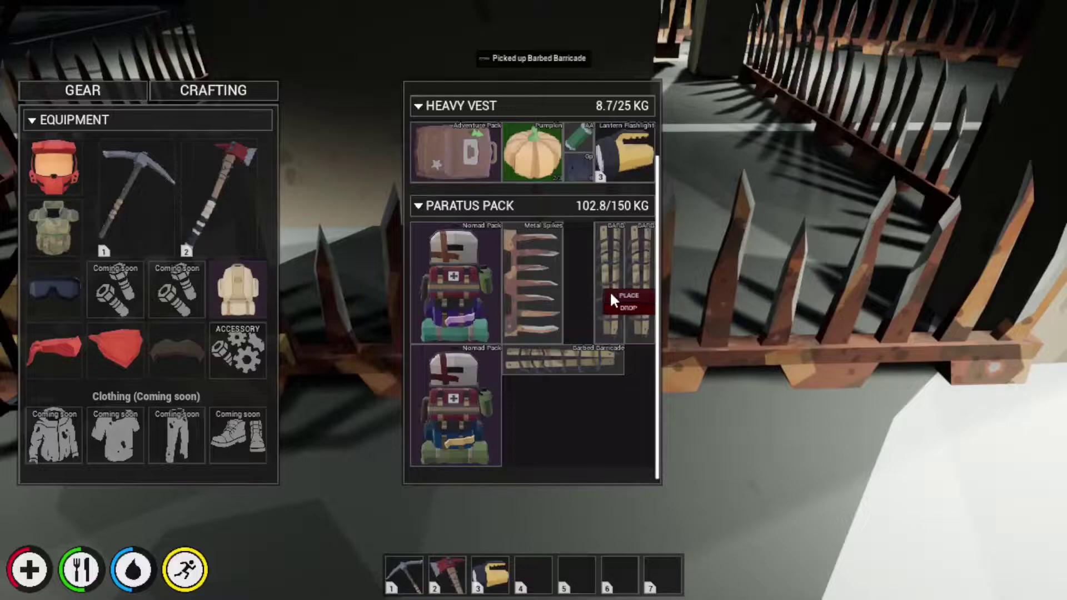
left_click(609, 294)
left_click(534, 301)
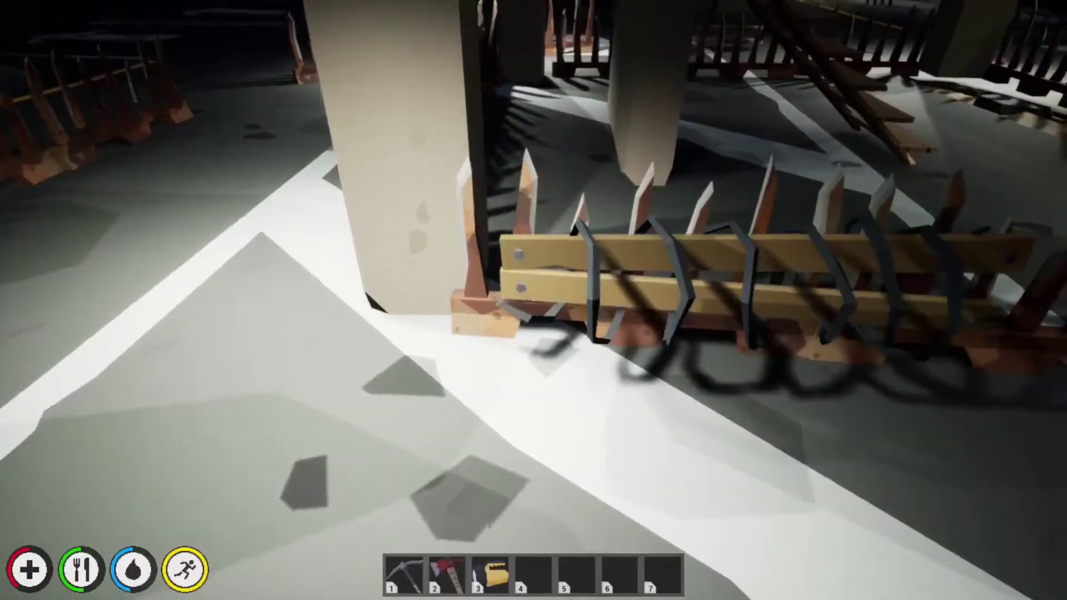
left_click(534, 301)
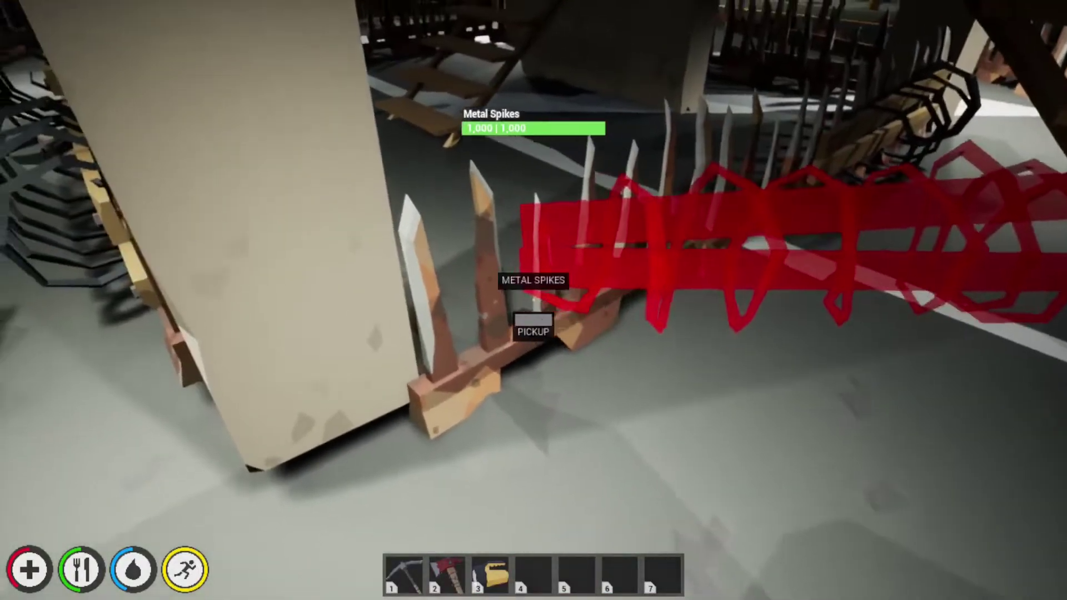
left_click(535, 300)
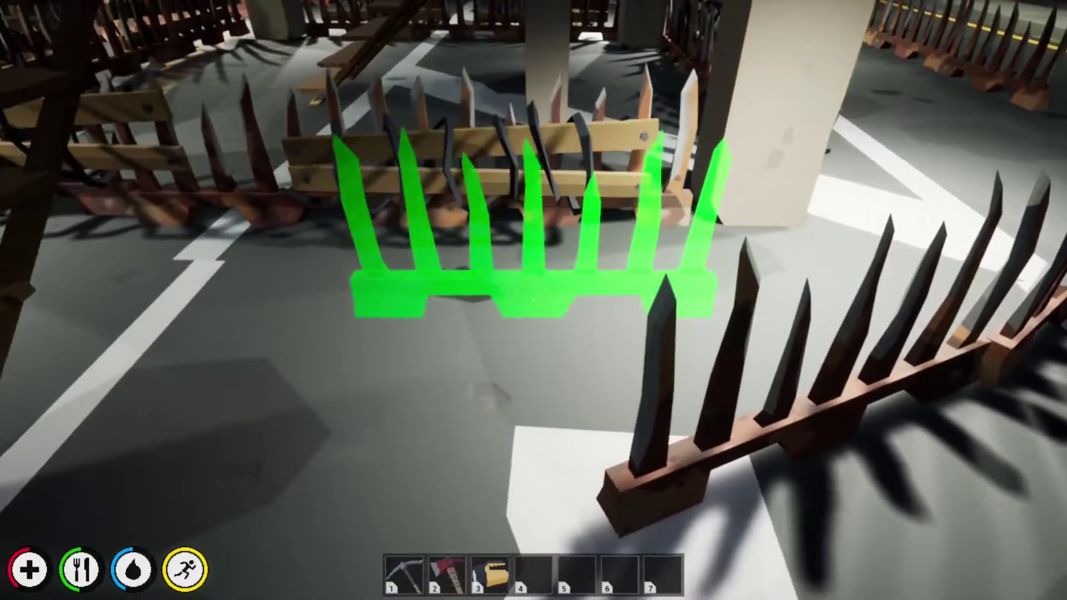
Step: Pick up the metal spikes and reposition them until they sit beside the pillar
key("e")
key("Tab")
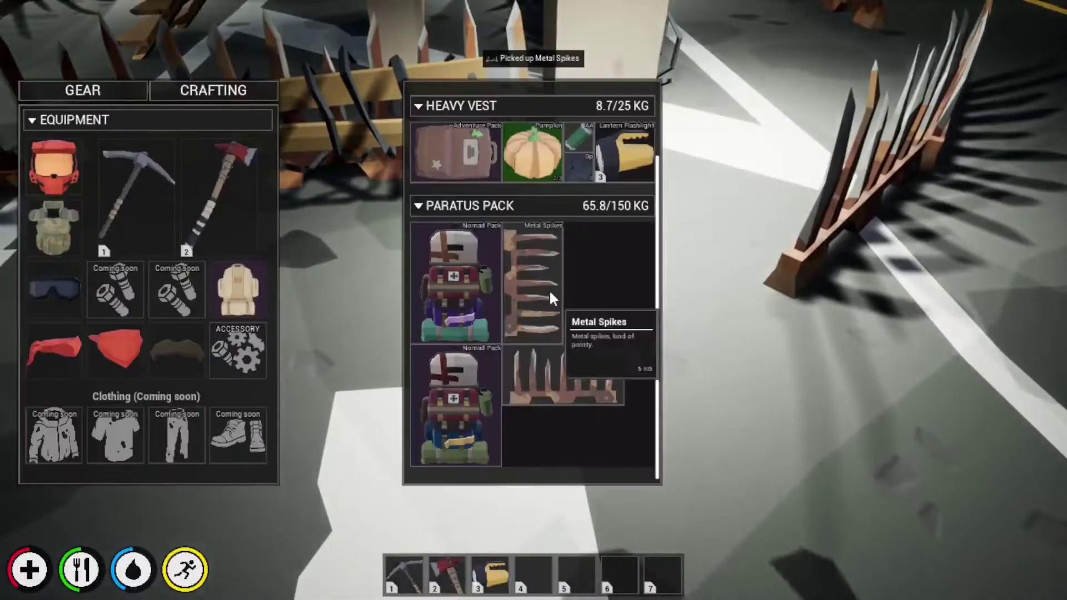
left_click(564, 299)
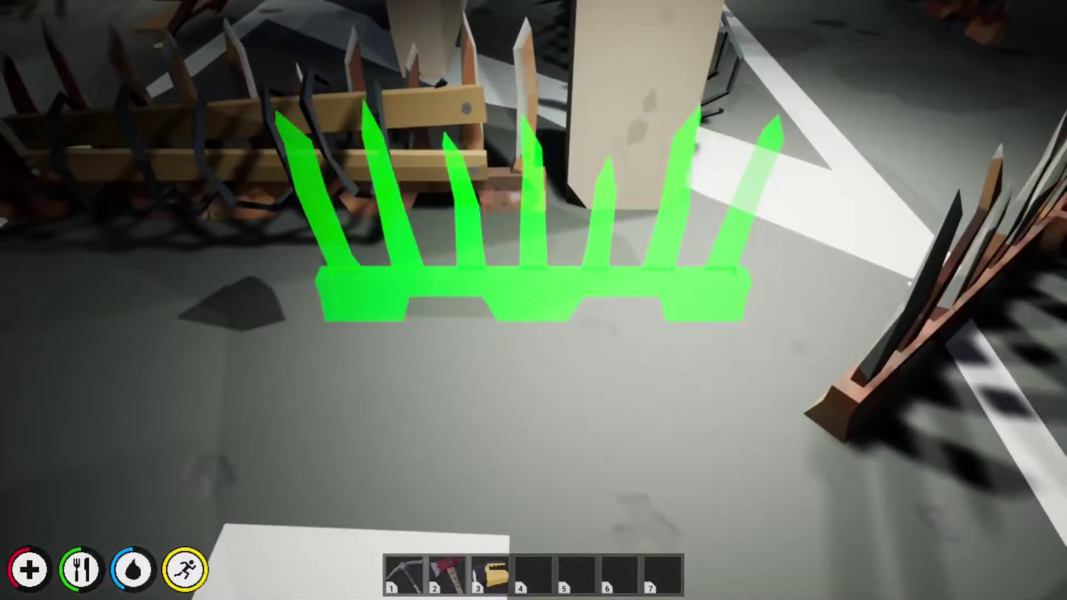
left_click(534, 300)
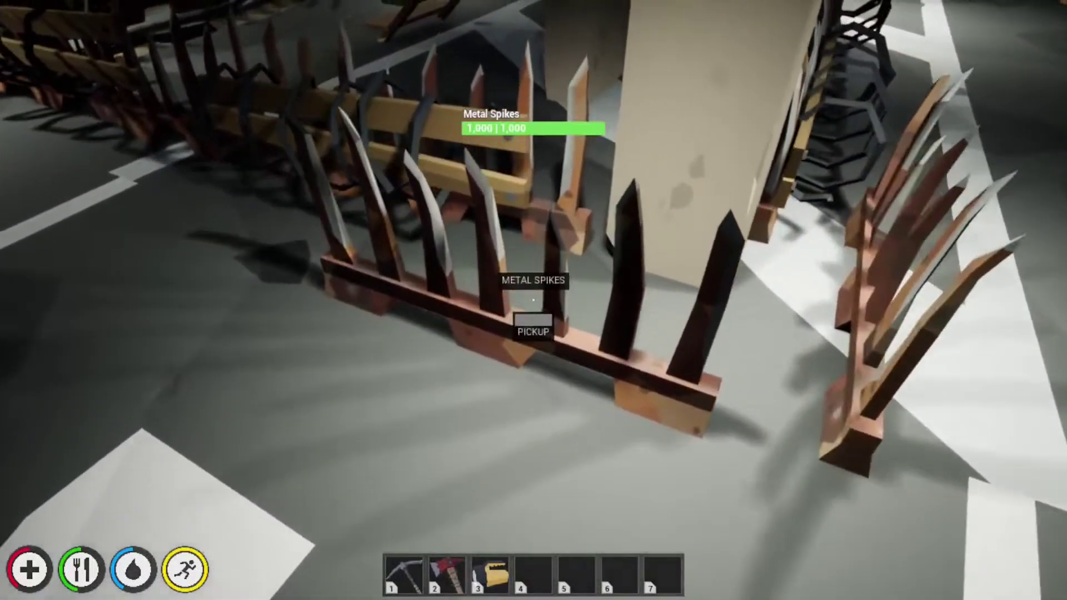
key("e")
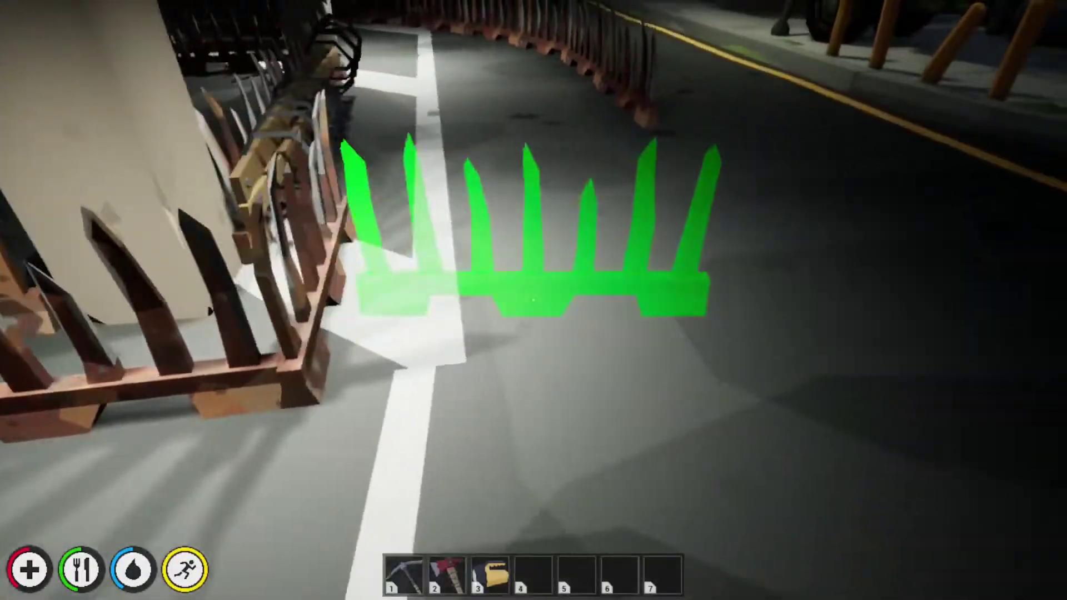
left_click(533, 300)
key("e")
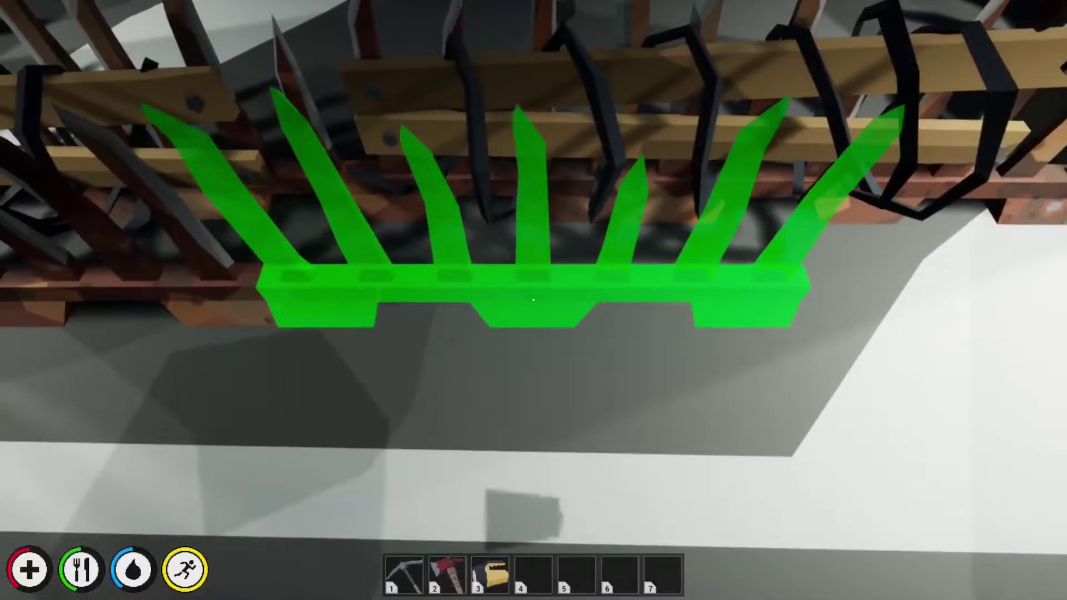
left_click(533, 300)
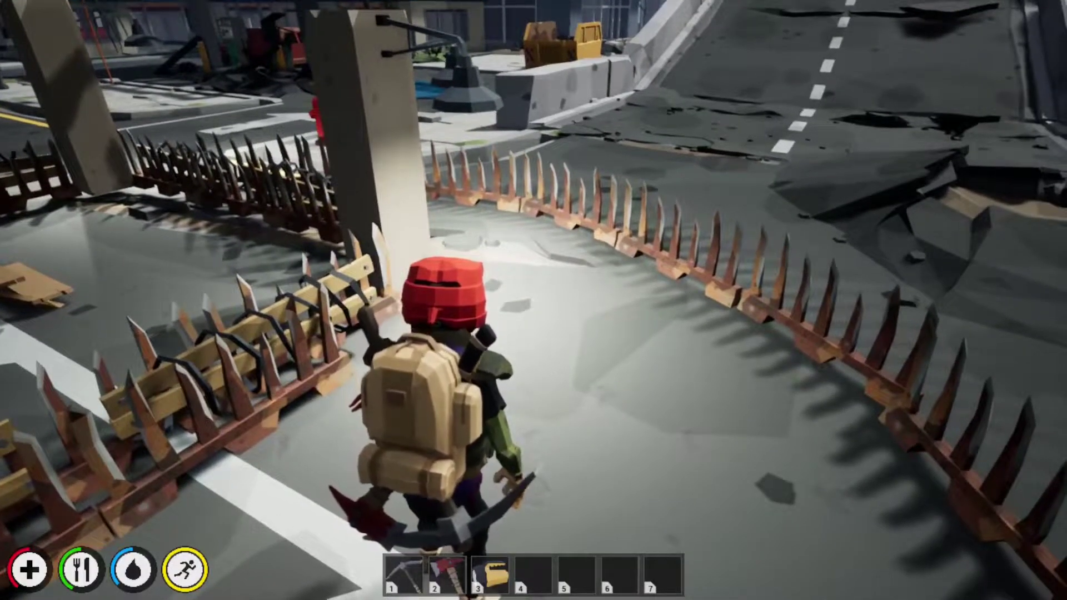
Step: Kill the street zombies with the axe and search one corpse's loot
key("Tab")
key("Tab")
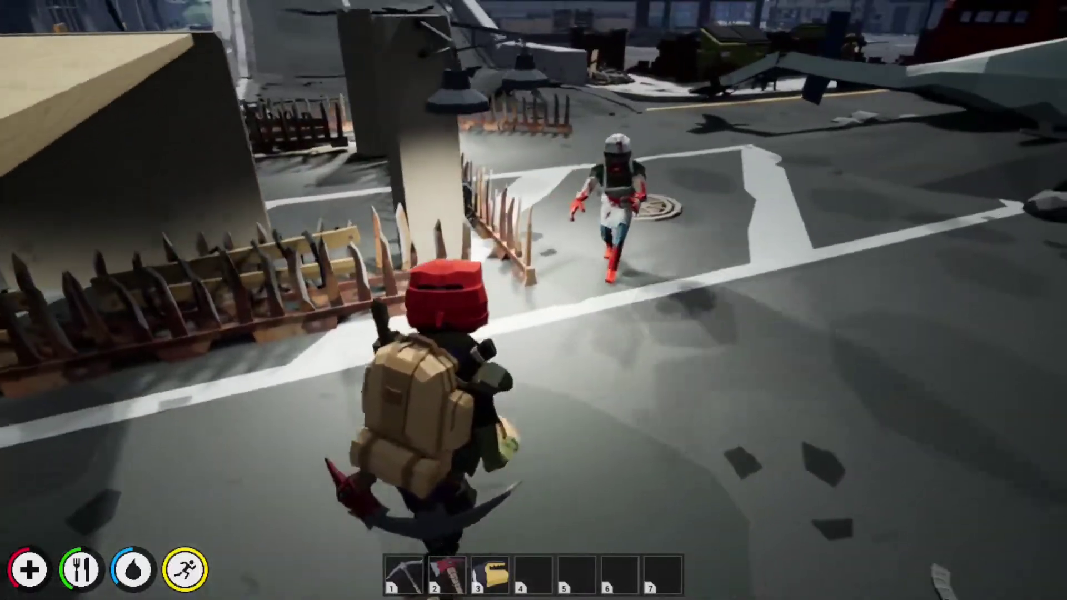
left_click(533, 301)
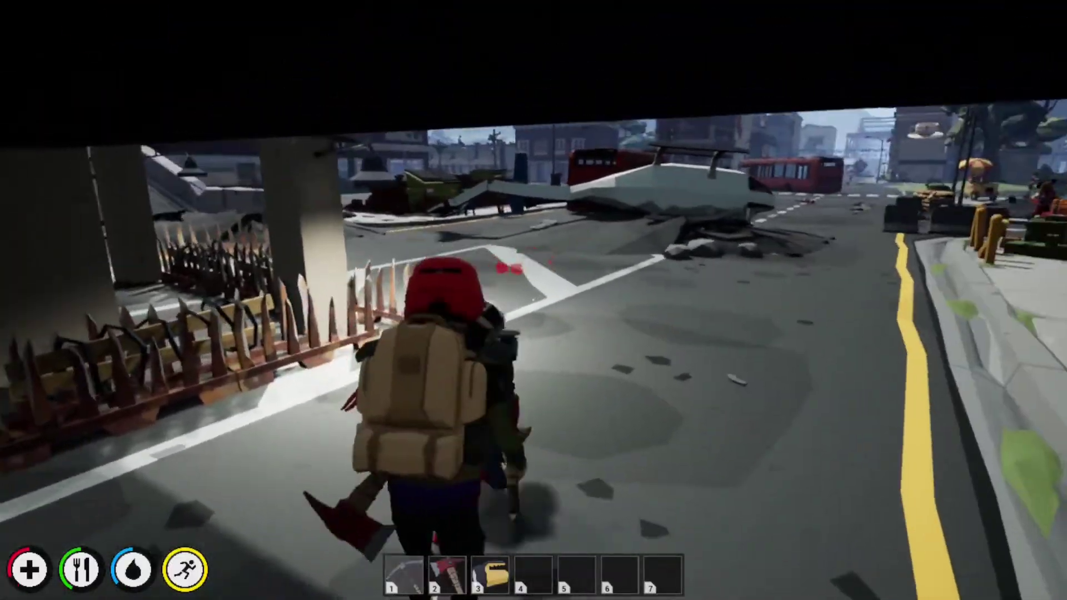
key("w")
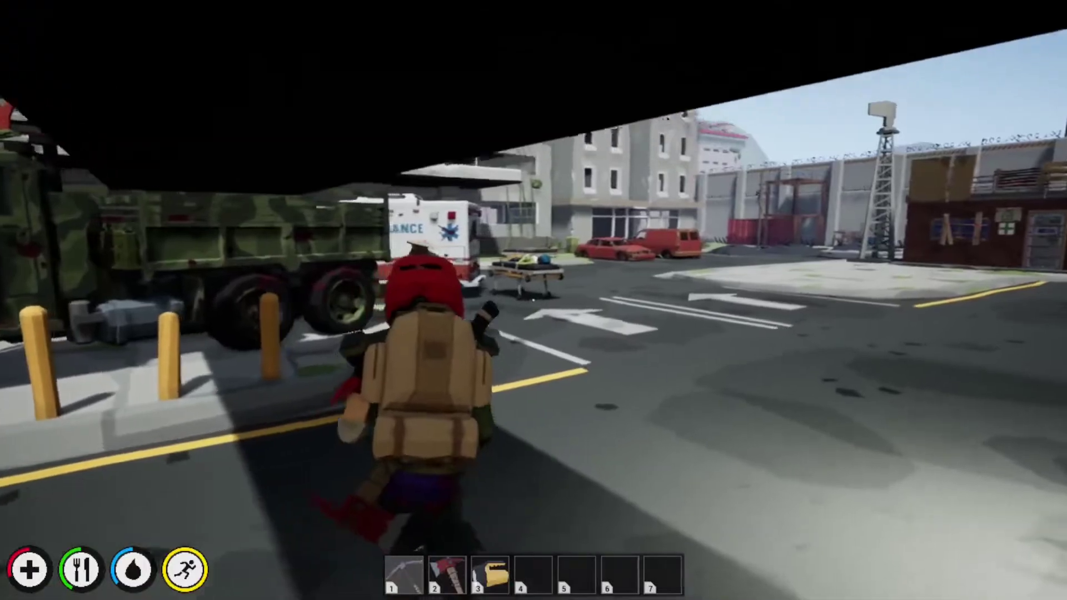
left_click(534, 300)
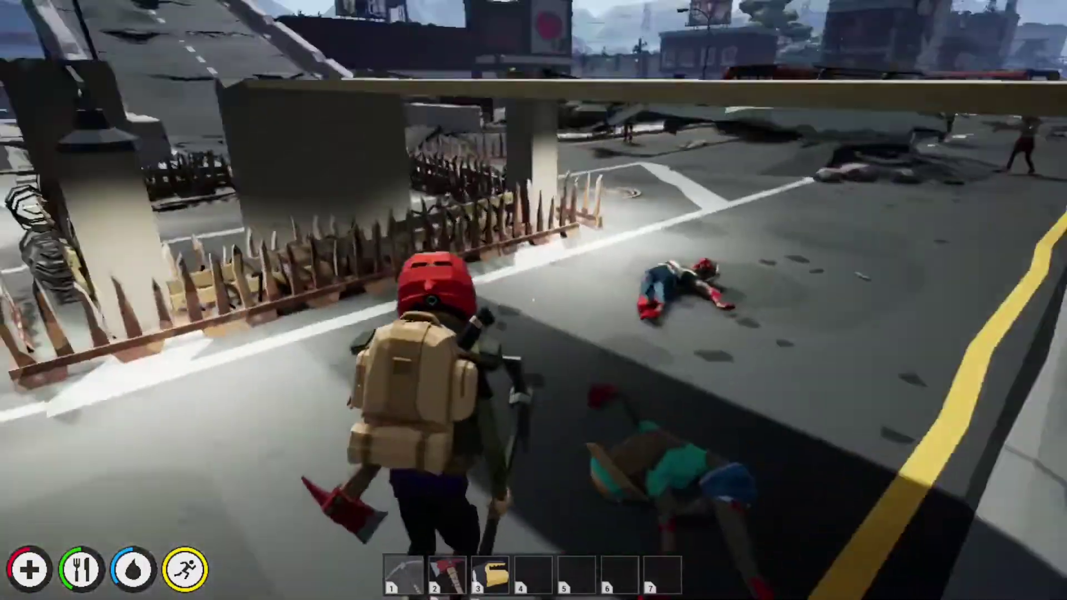
key("e")
key("Escape")
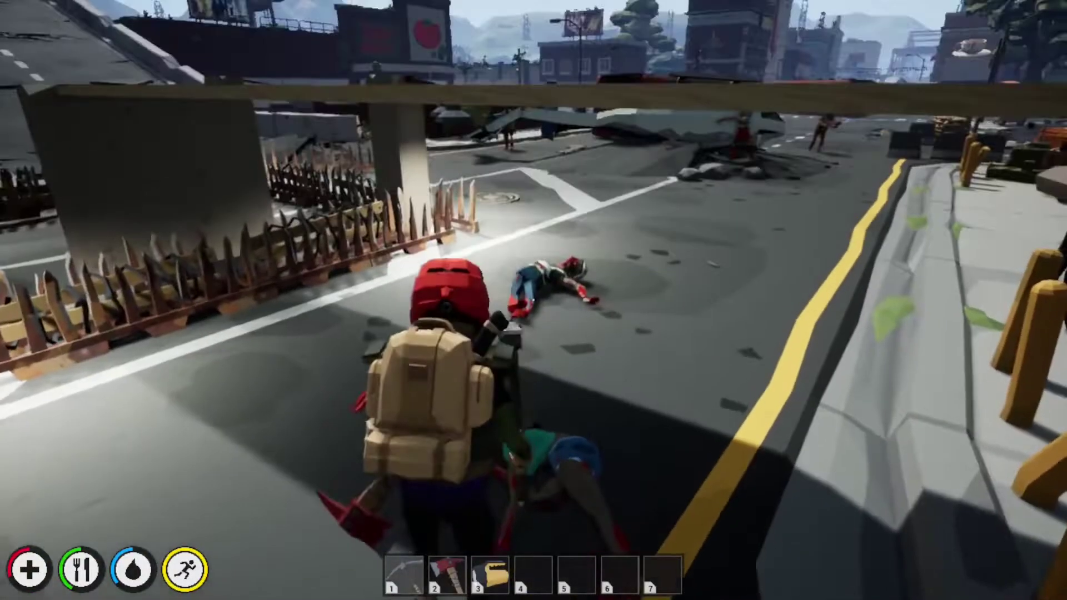
key("e")
key("Escape")
key("w")
key("w")
key("w")
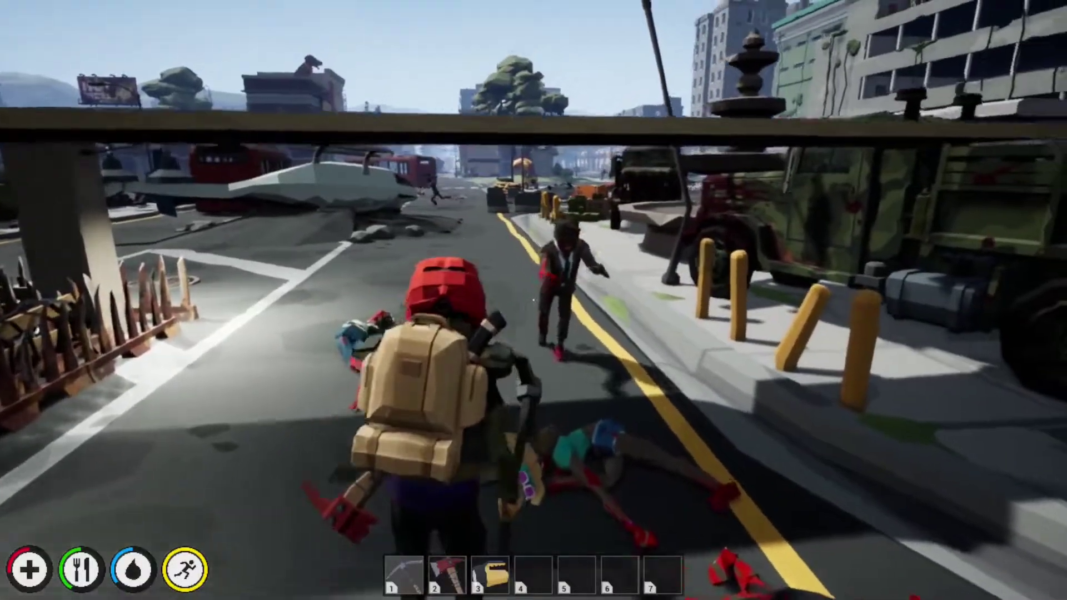
left_click(534, 300)
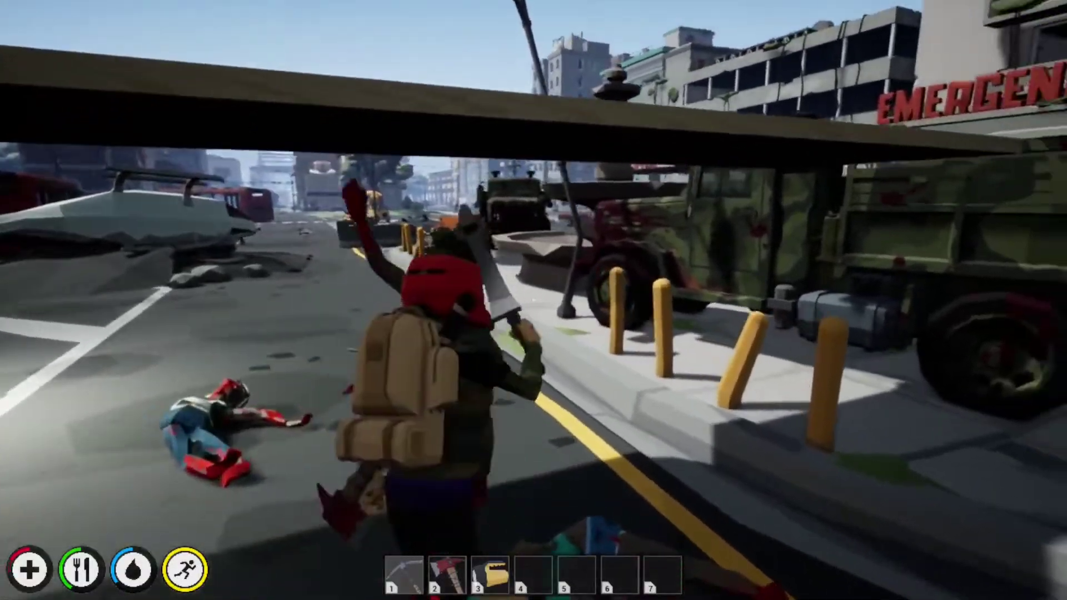
Step: Run to the military truck, climb onto its roof and survey the base
key("w")
key("w")
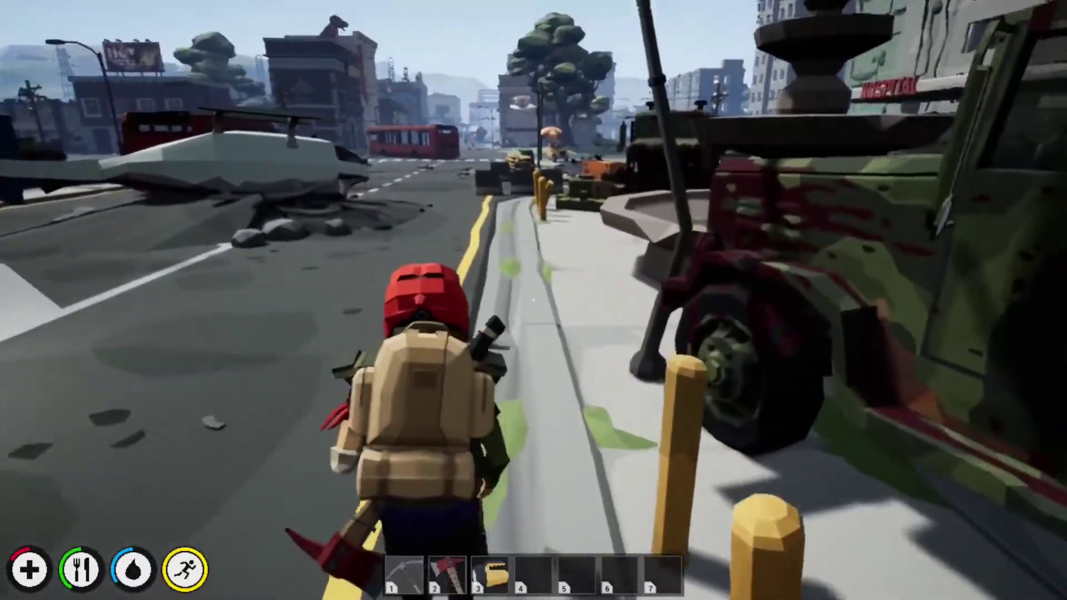
key("w")
key("space")
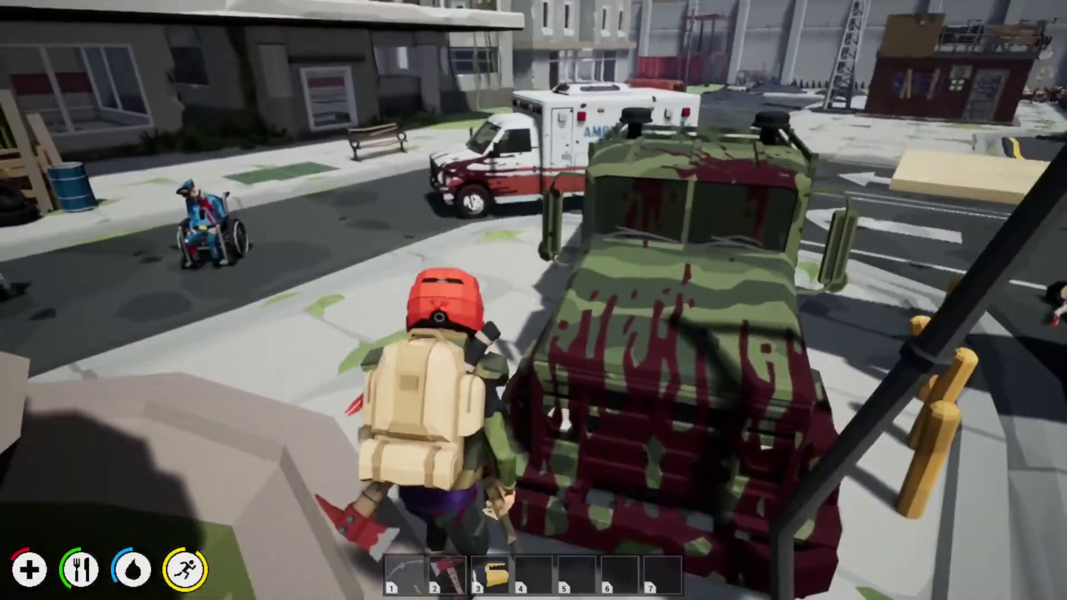
key("w")
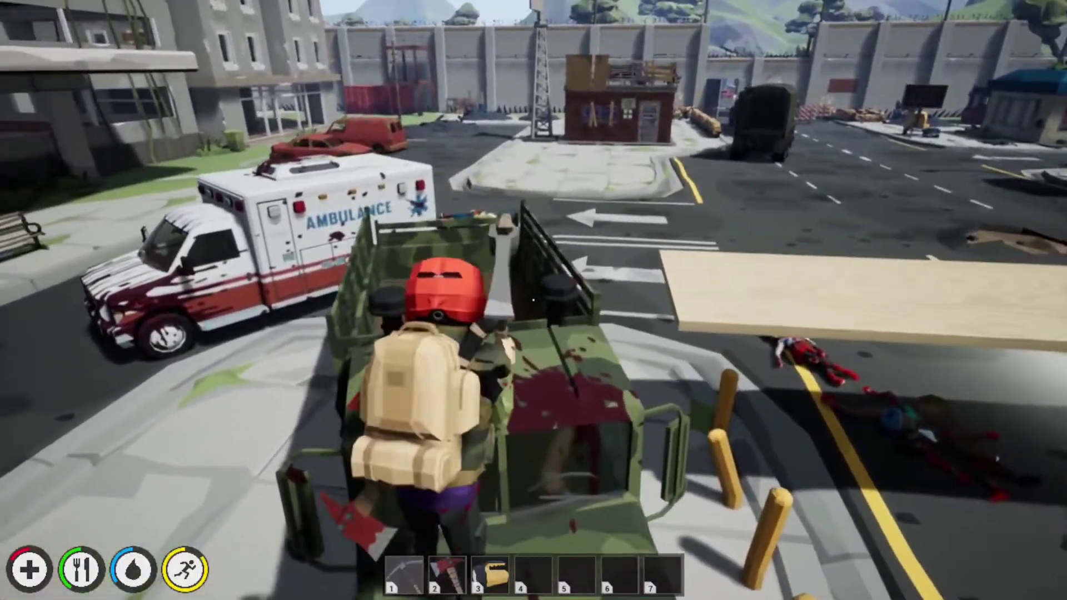
key("w")
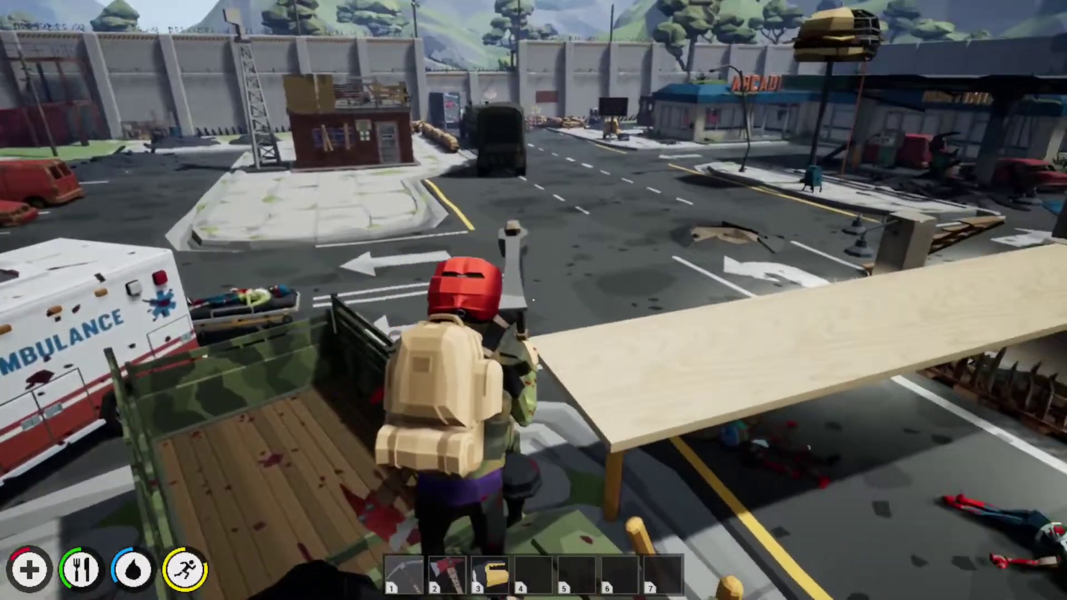
left_click_drag(533, 300, 751, 301)
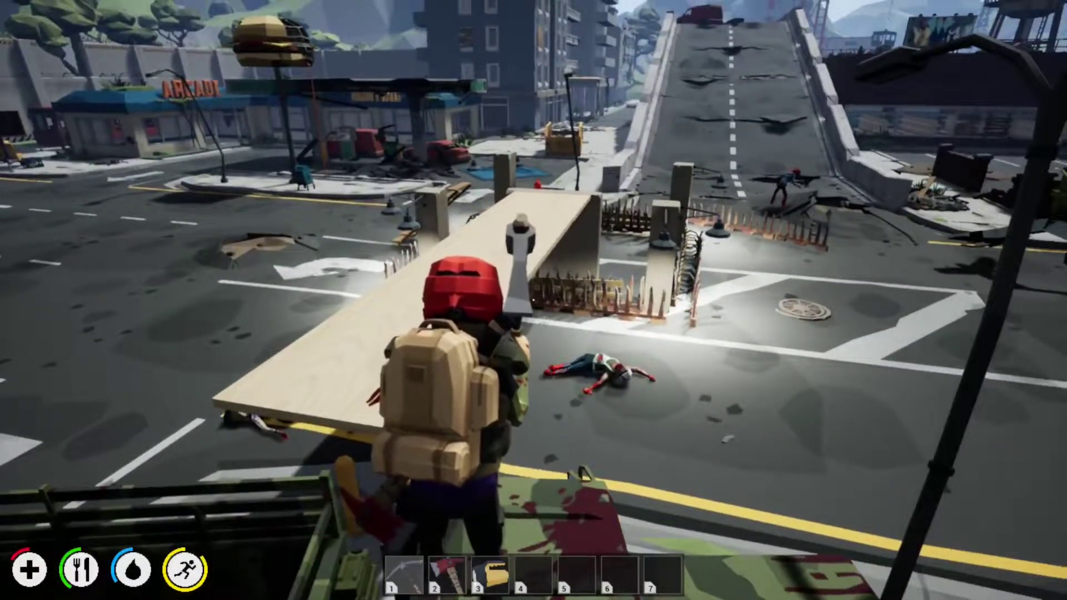
left_click_drag(534, 300, 734, 301)
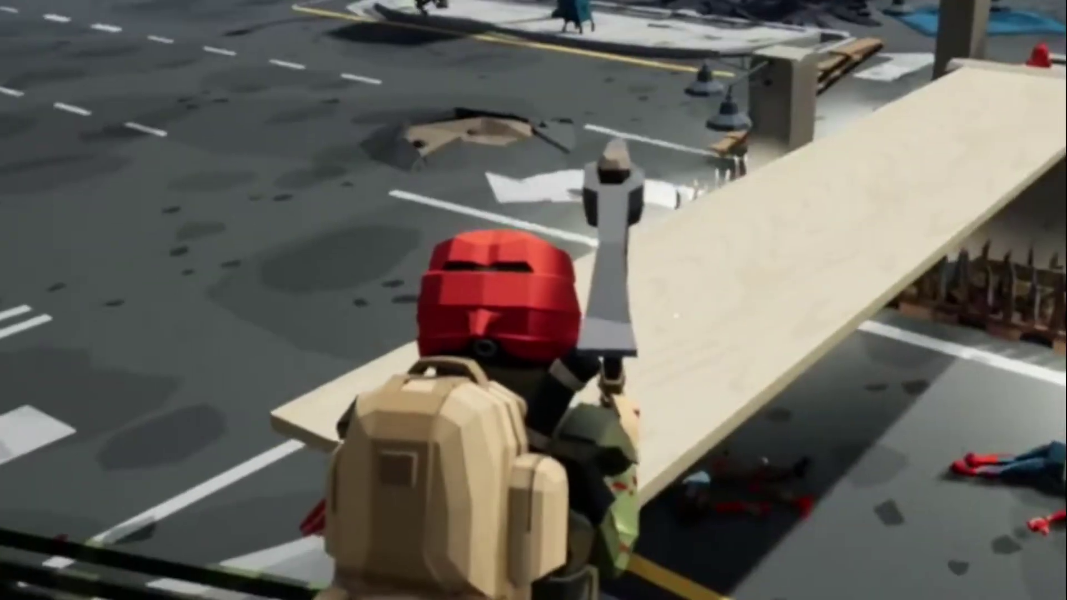
Step: Switch to the pickaxe, kill the approaching zombie and search the corpses
key("2")
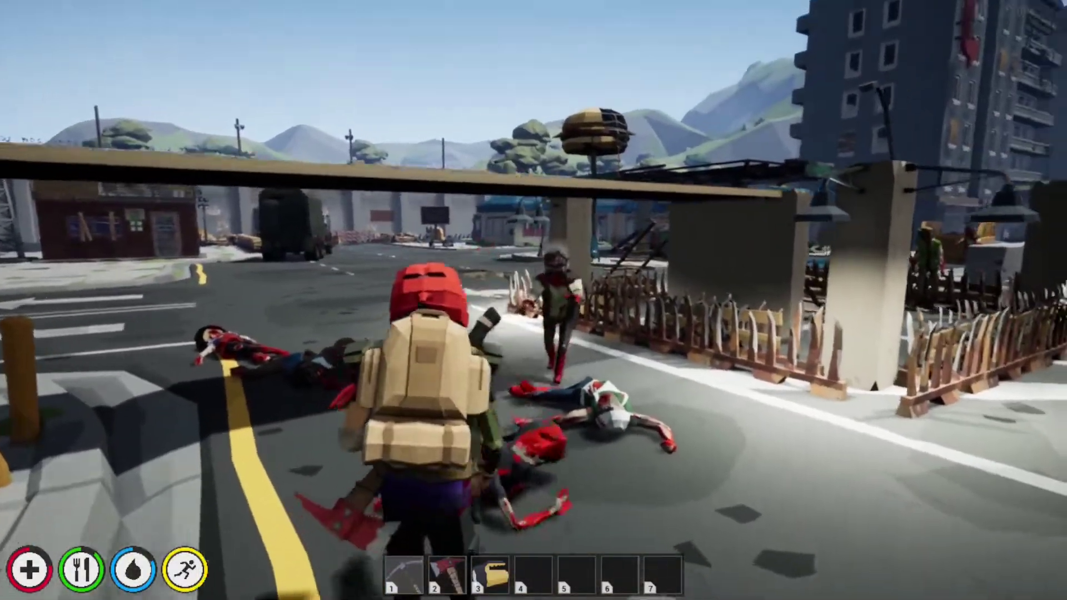
left_click(534, 300)
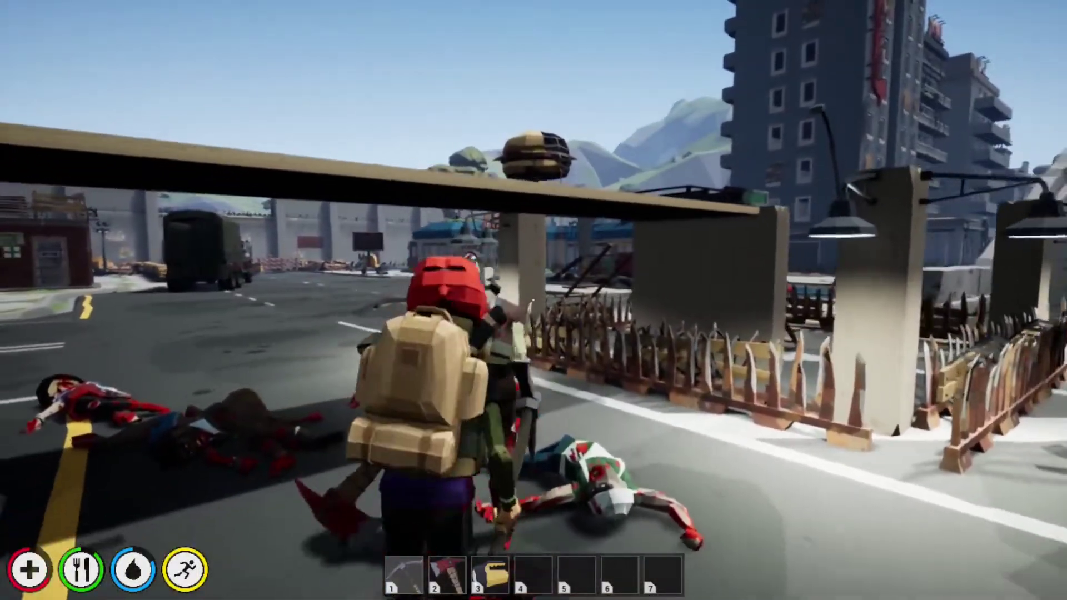
key("e")
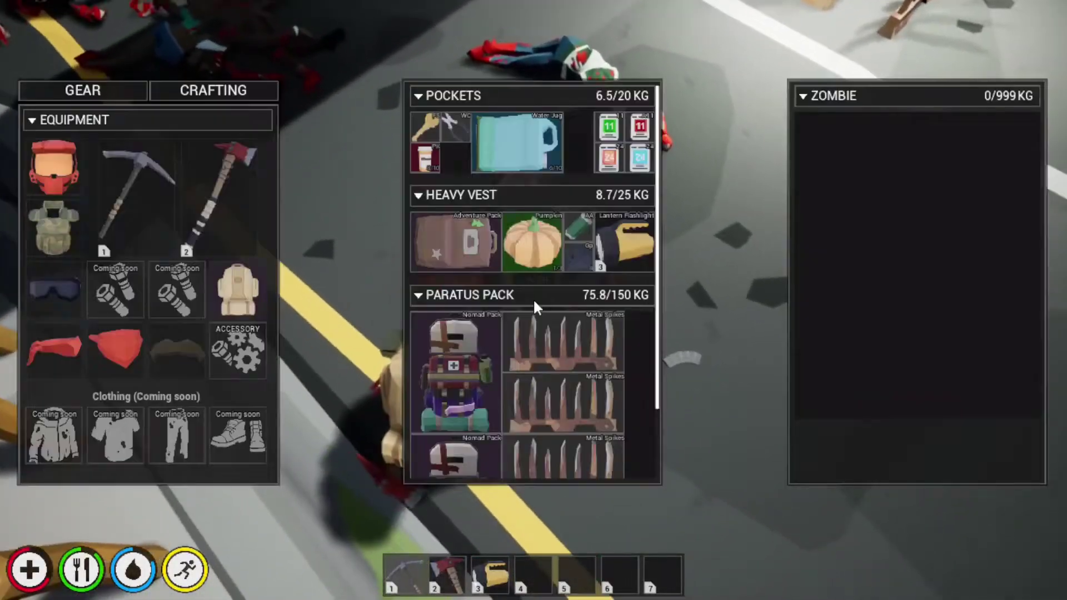
key("Tab")
key("e")
key("Tab")
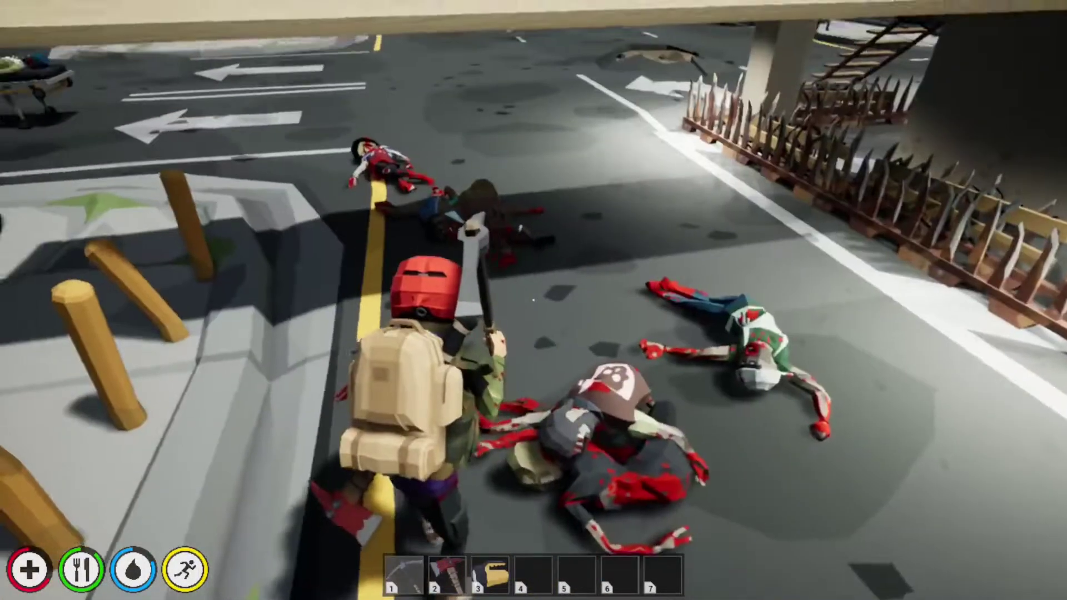
Step: Take the red squid item from a corpse and run back toward the spike fence
left_click_drag(534, 300, 533, 416)
key("w")
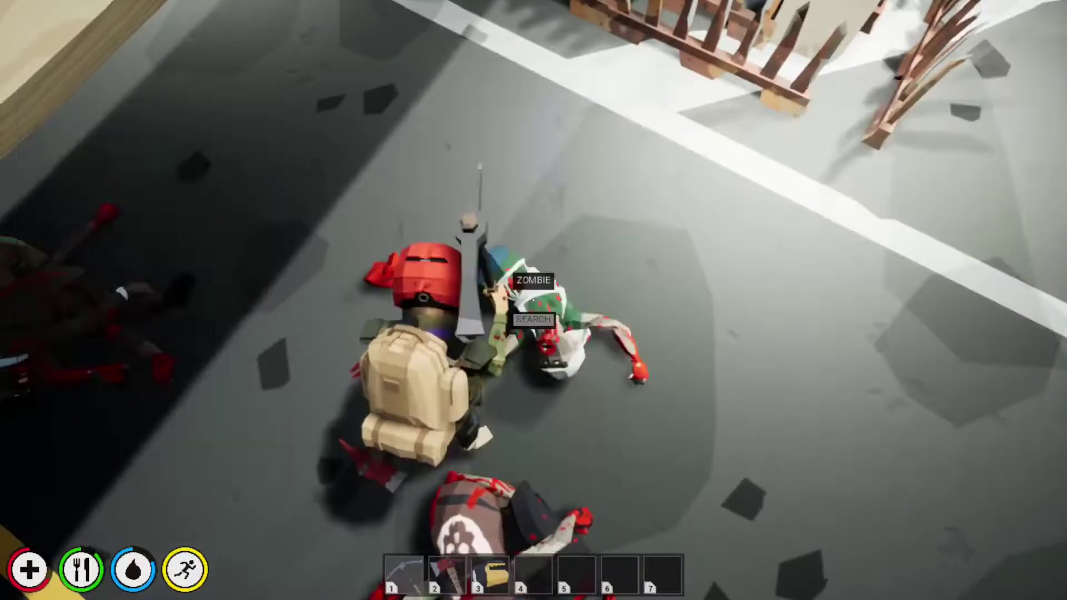
key("w")
key("e")
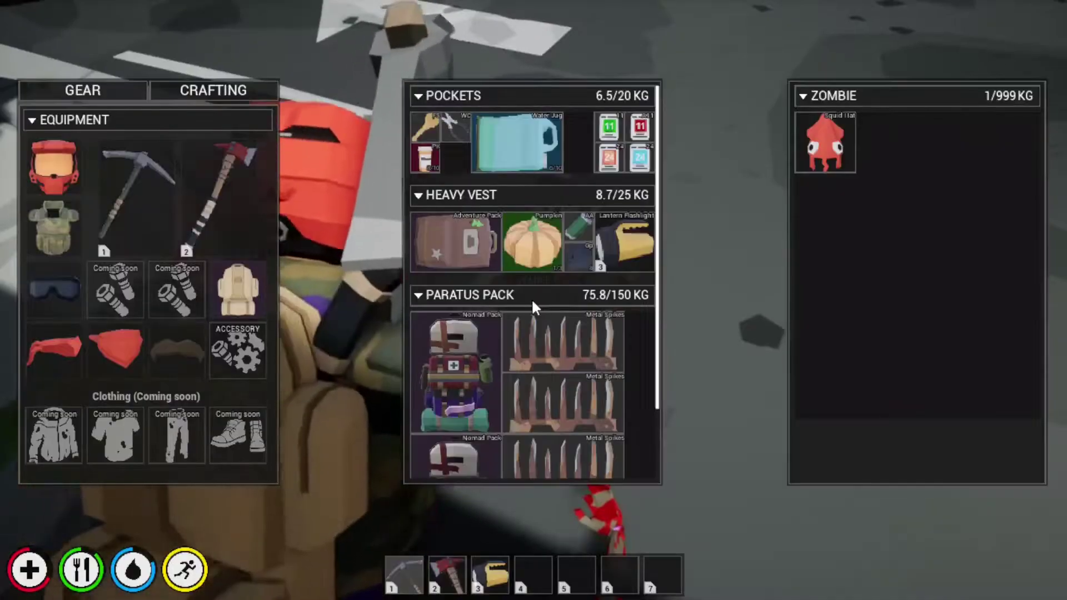
left_click_drag(820, 139, 481, 353)
key("Tab")
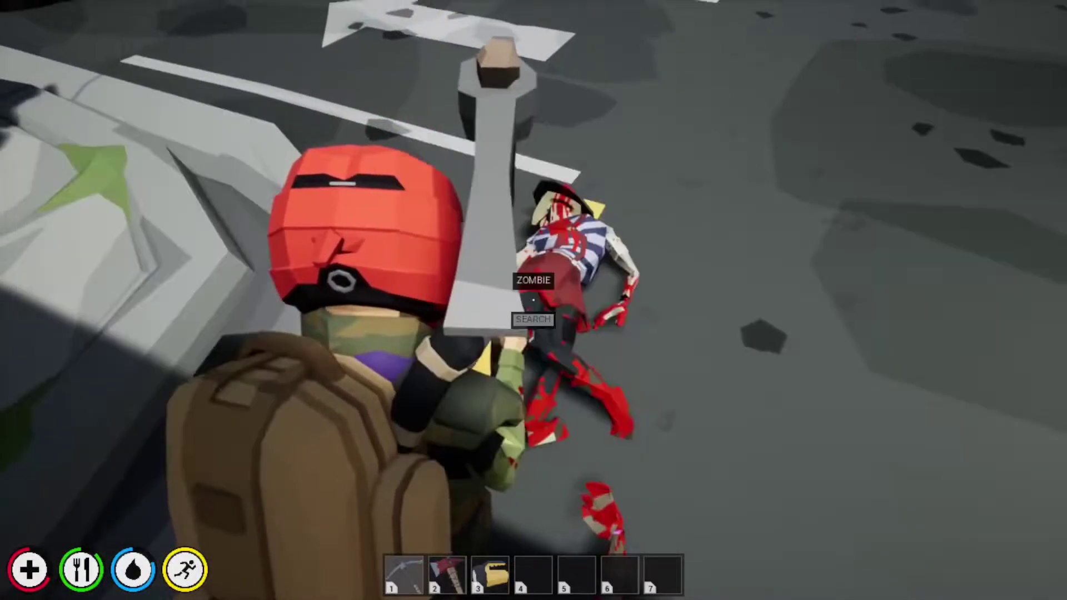
key("w")
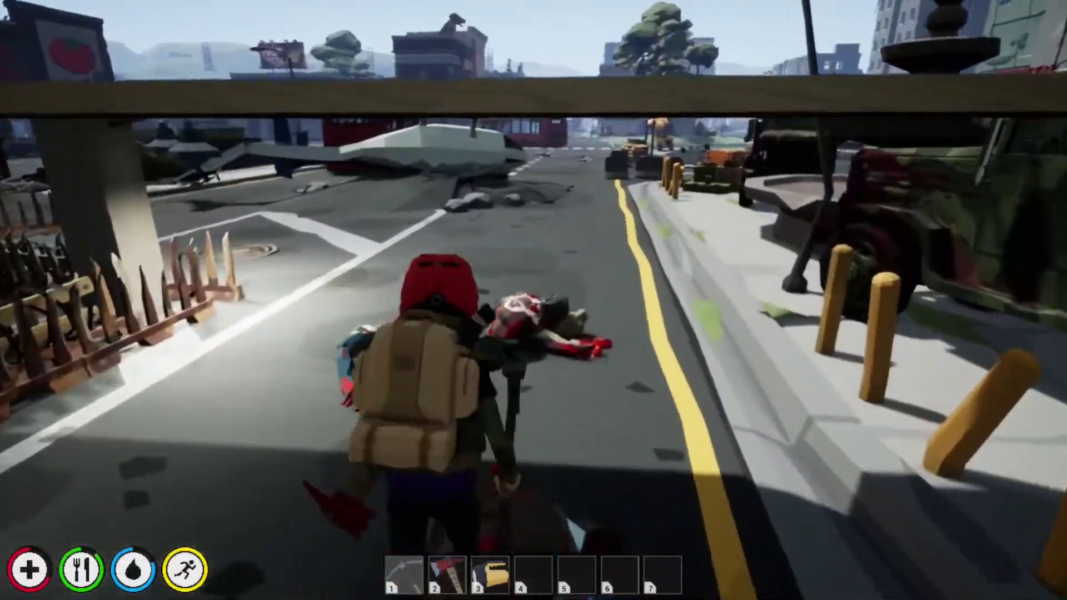
key("w")
Step: Begin placing metal spike sets from the inventory, adjusting the preview position
key("Tab")
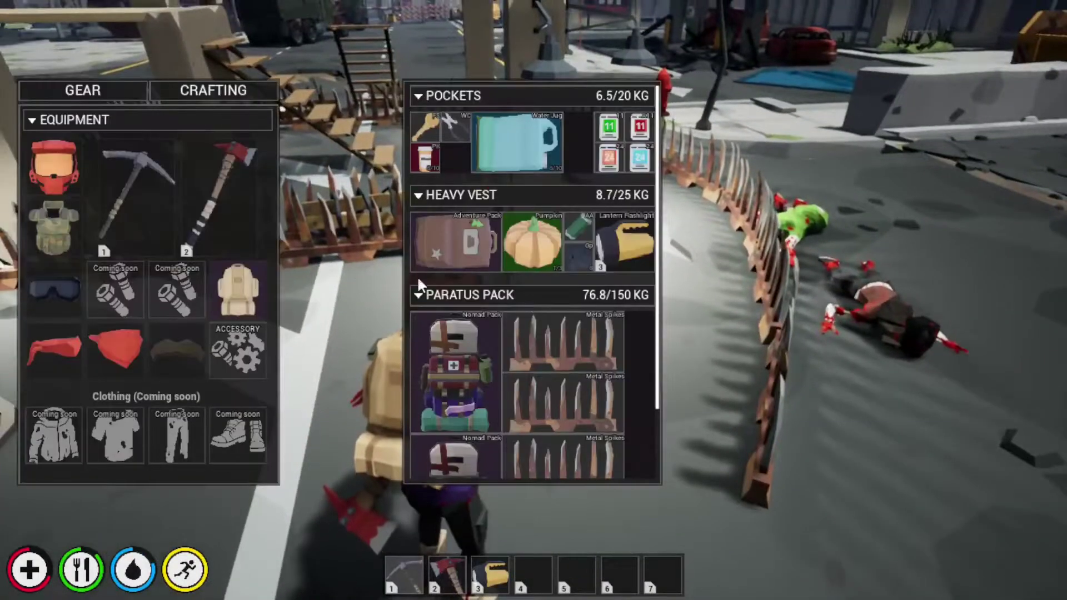
double_click(562, 342)
key("v")
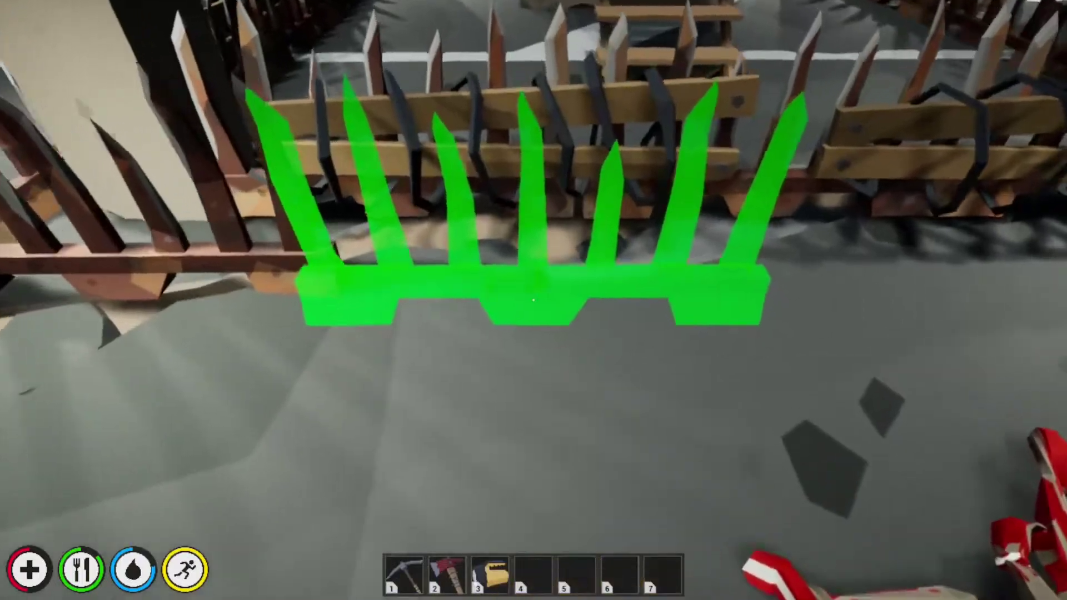
key("a")
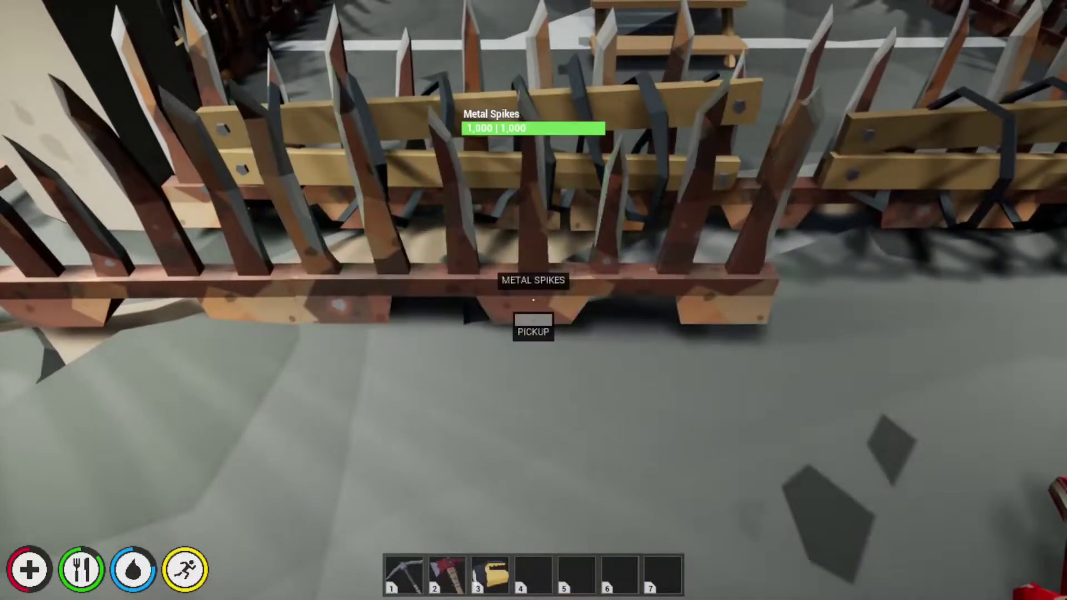
key("Tab")
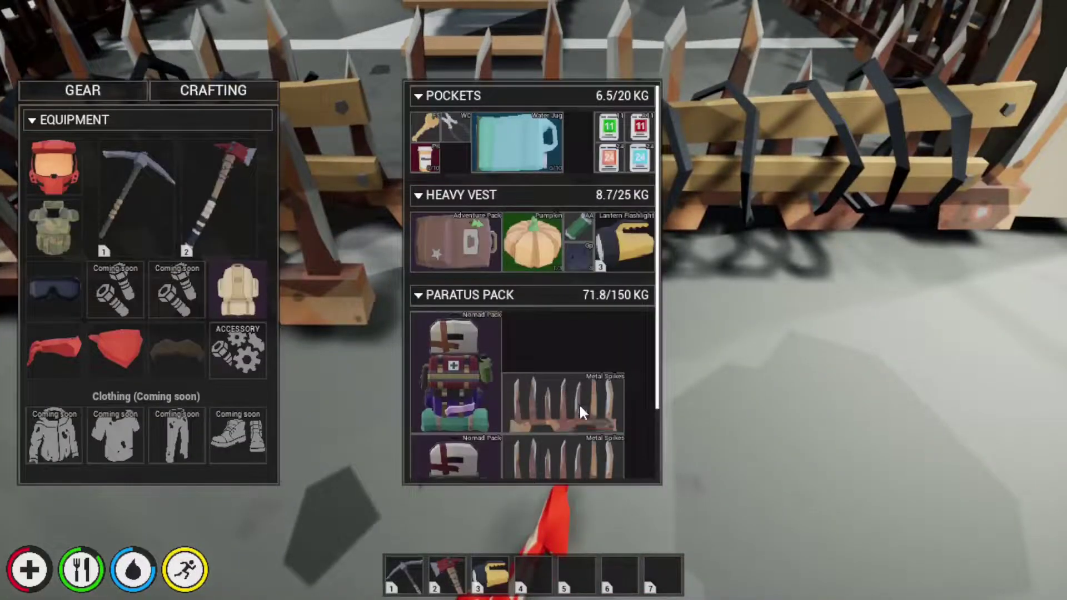
double_click(580, 403)
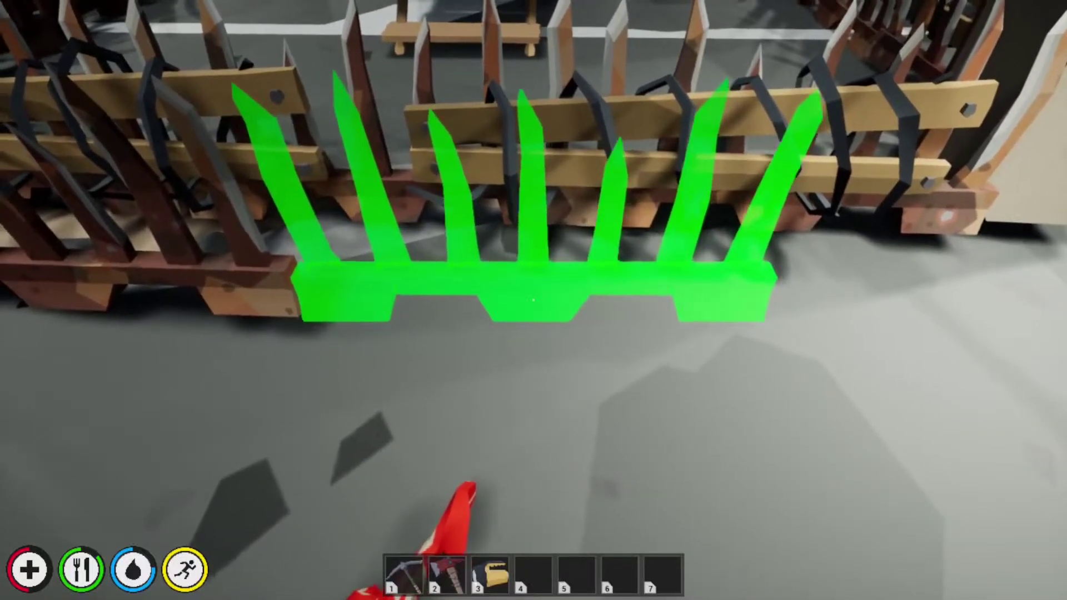
Step: Pick up misplaced spikes and set a metal spike section into a fence gap
key("e")
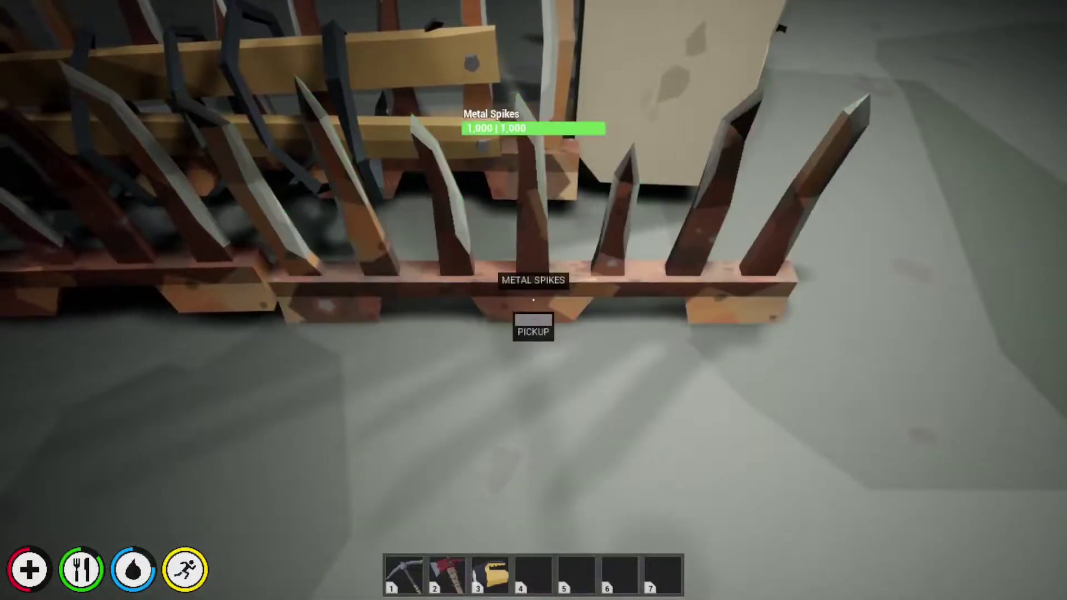
key("e")
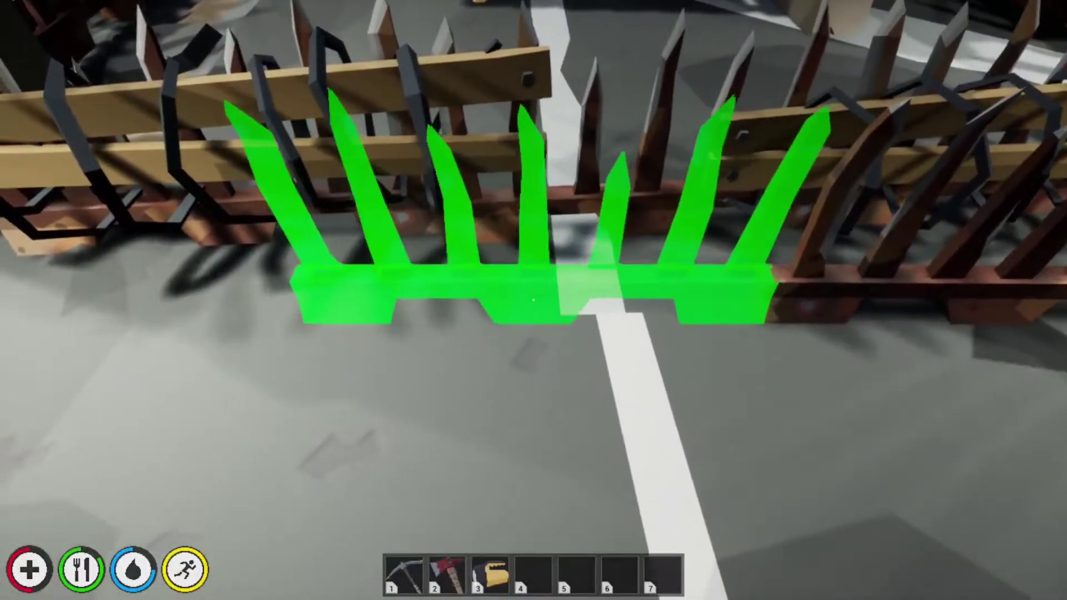
left_click(533, 300)
key("Tab")
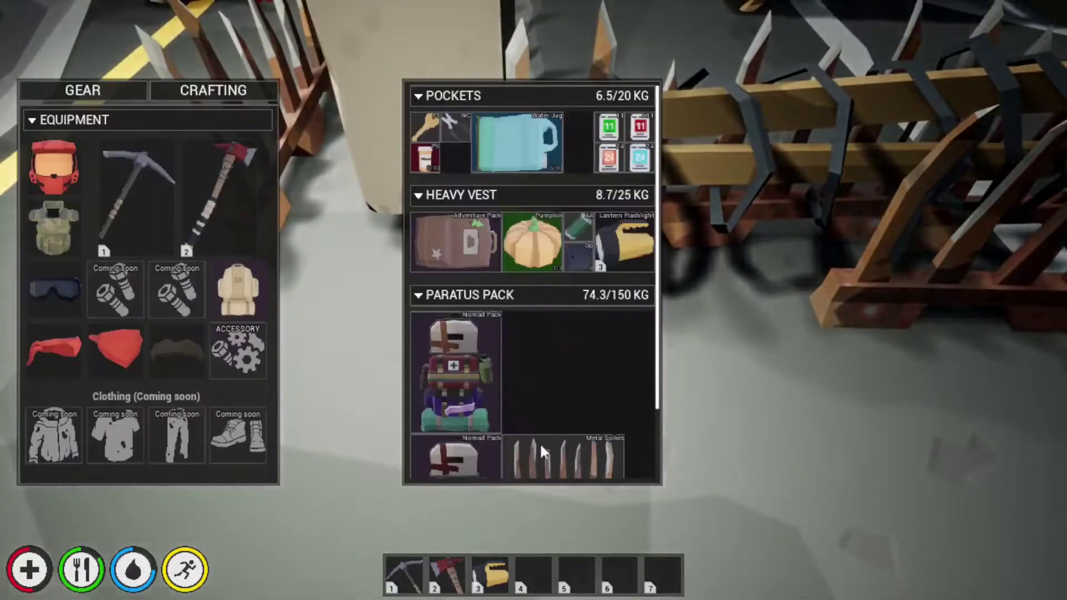
left_click(555, 479)
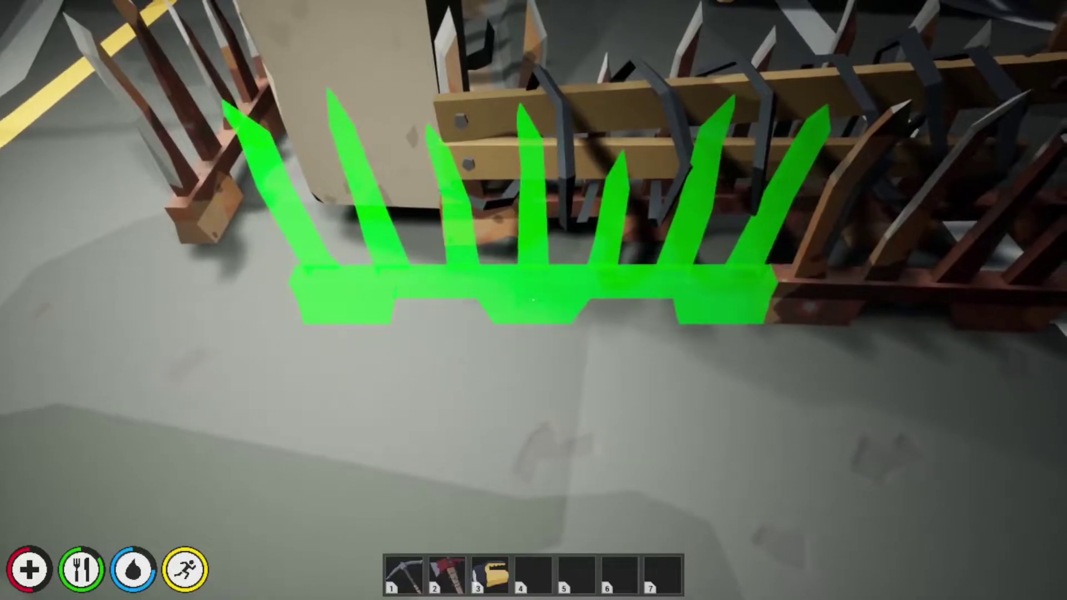
key("e")
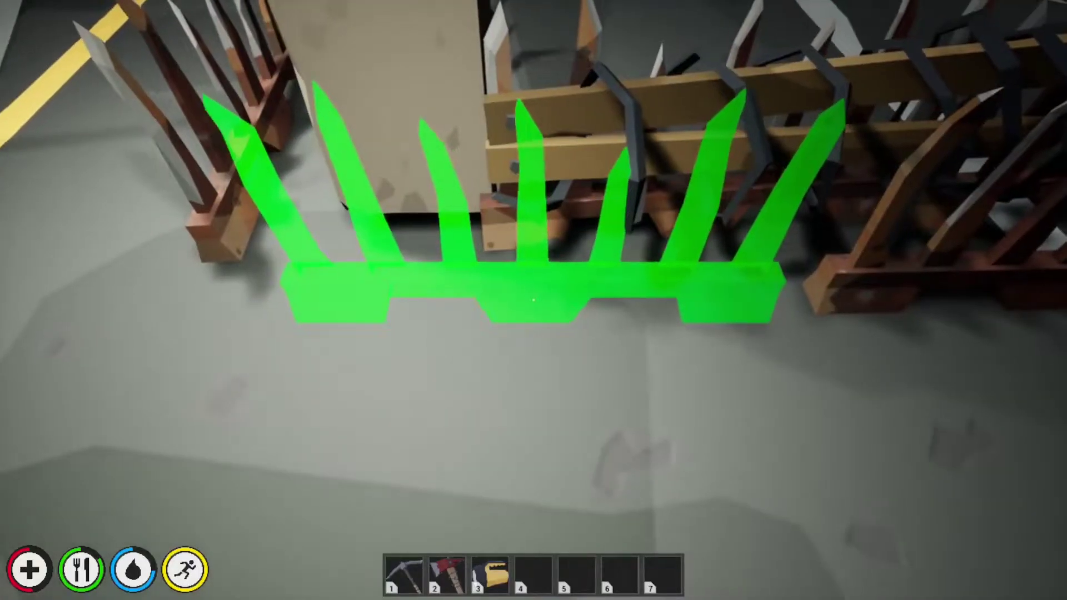
left_click(534, 301)
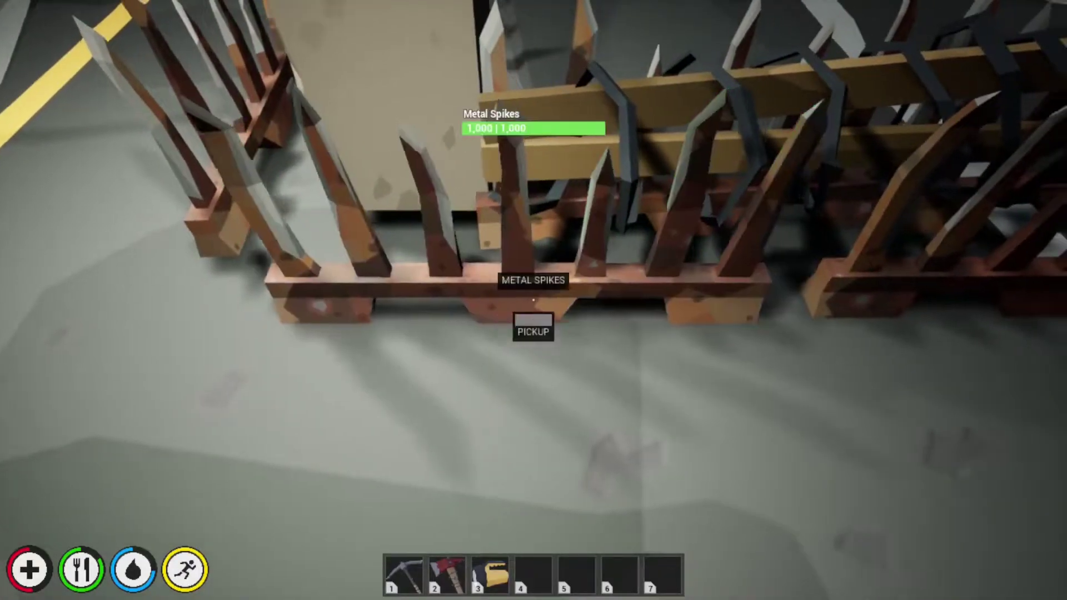
Step: Cancel a spike preview, pick the section back up and set it on the ground
key("Tab")
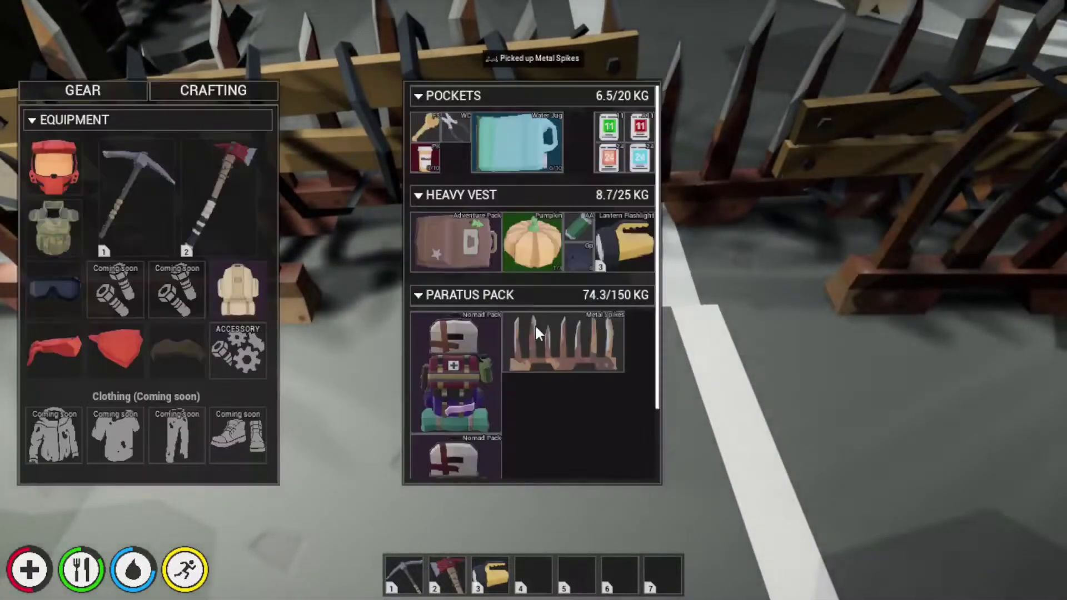
left_click(557, 343)
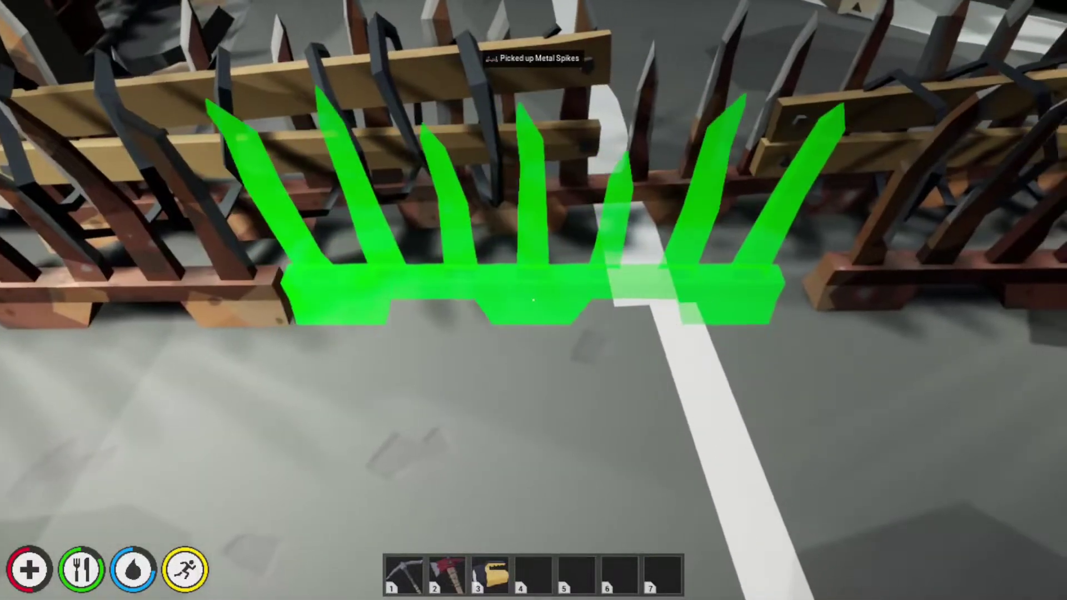
right_click(533, 300)
key("e")
key("Tab")
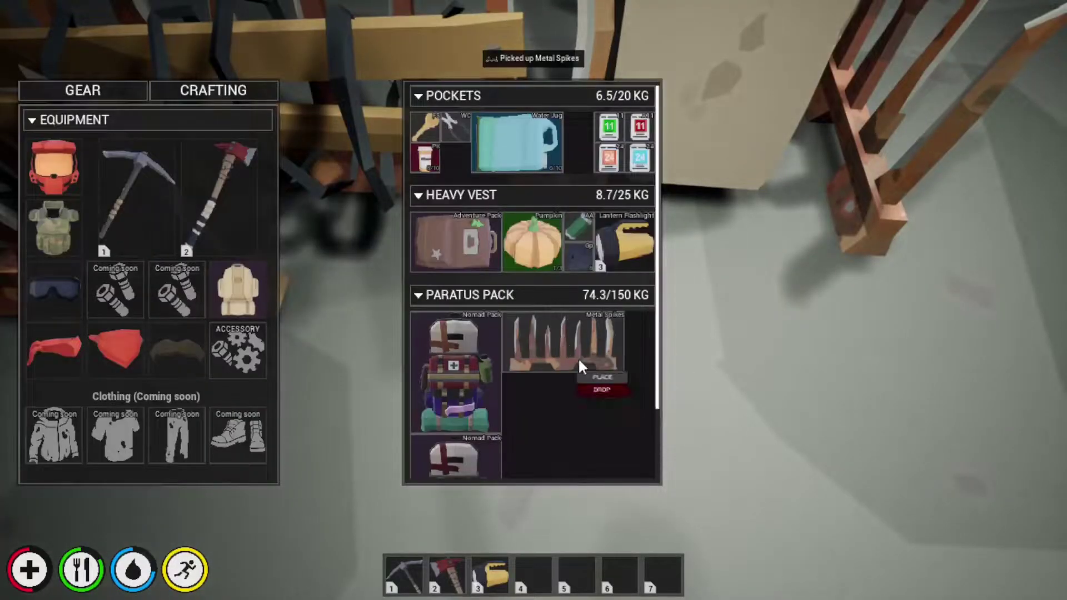
left_click(601, 377)
left_click(534, 301)
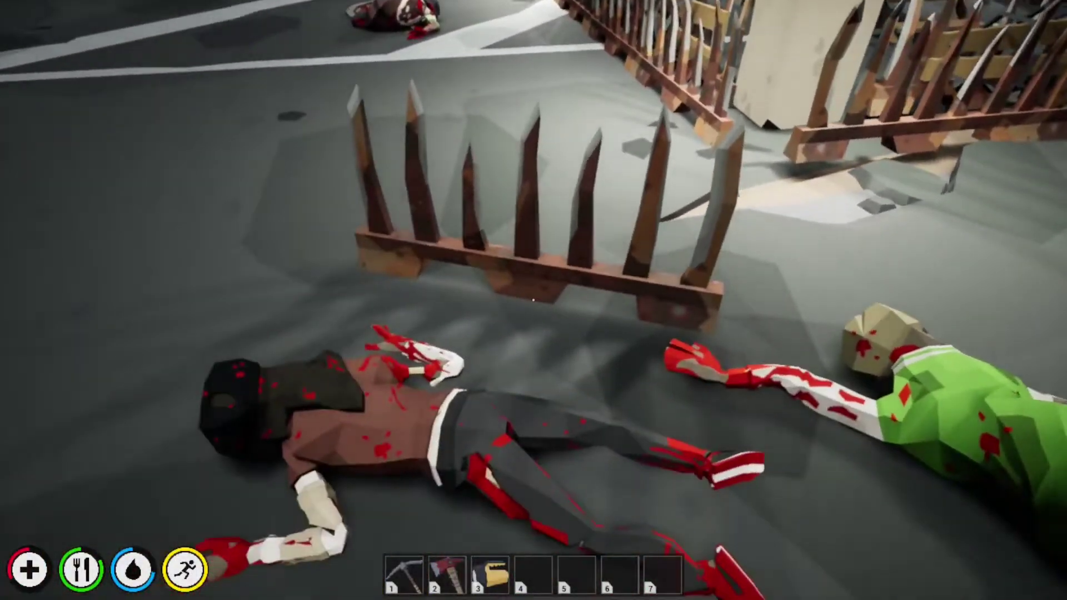
Step: Place another metal spike section into the remaining fence gap
key("Tab")
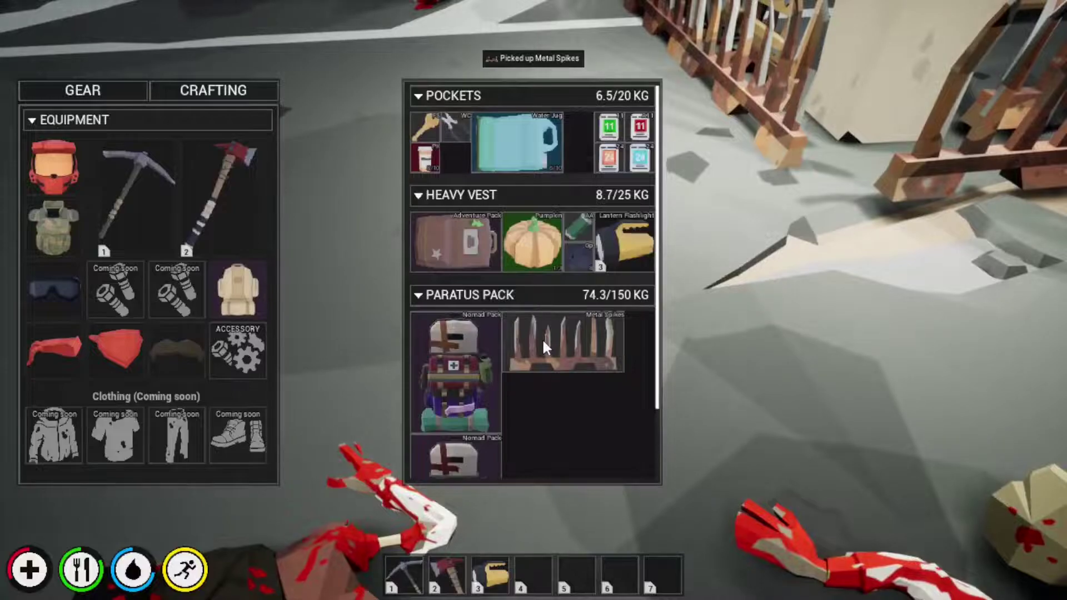
key("Tab")
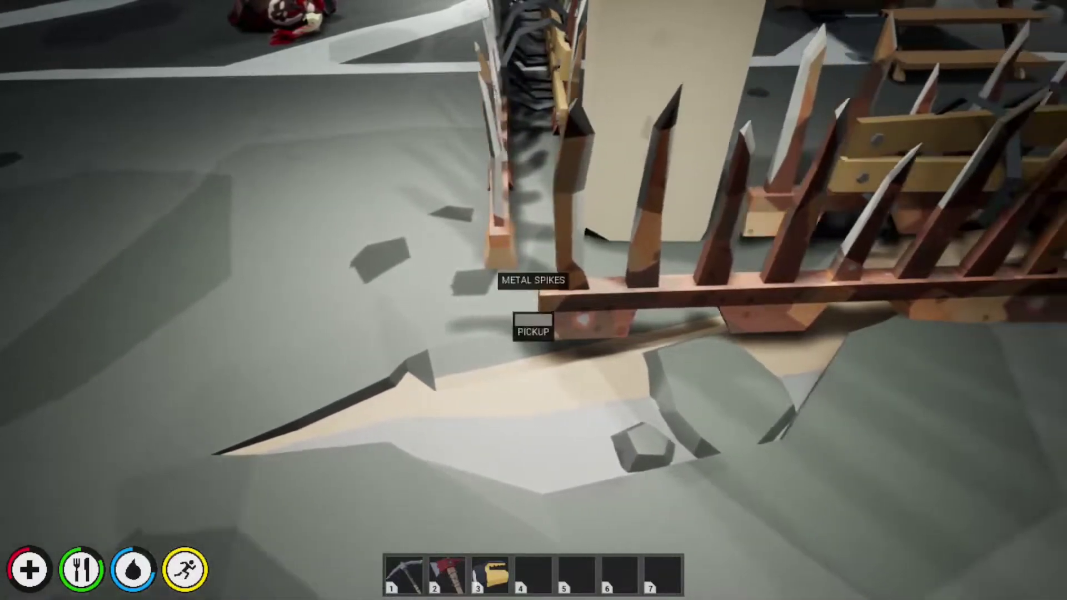
key("Tab")
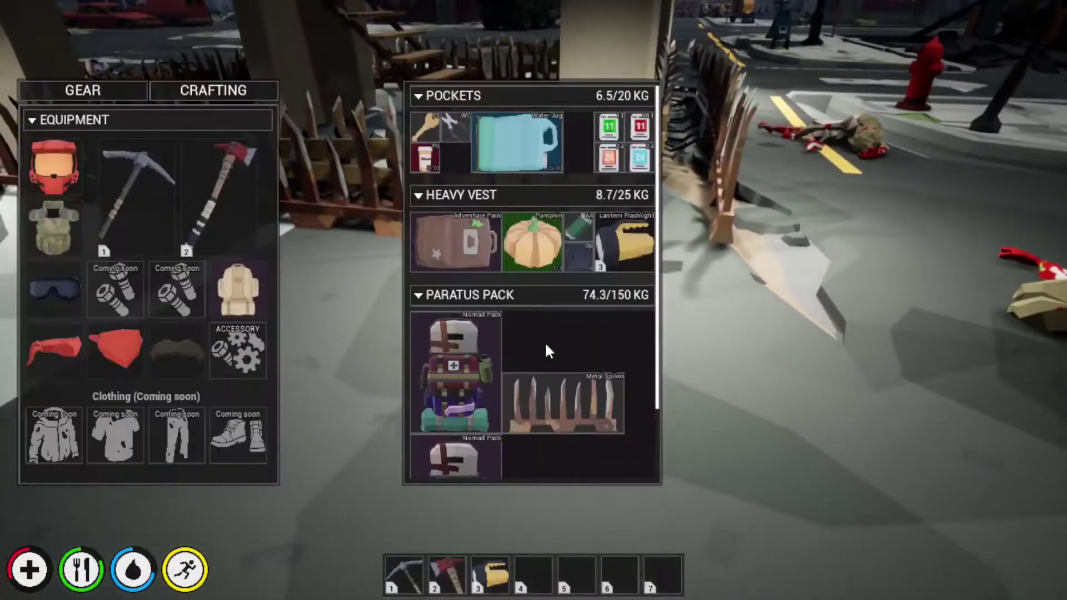
left_click(585, 430)
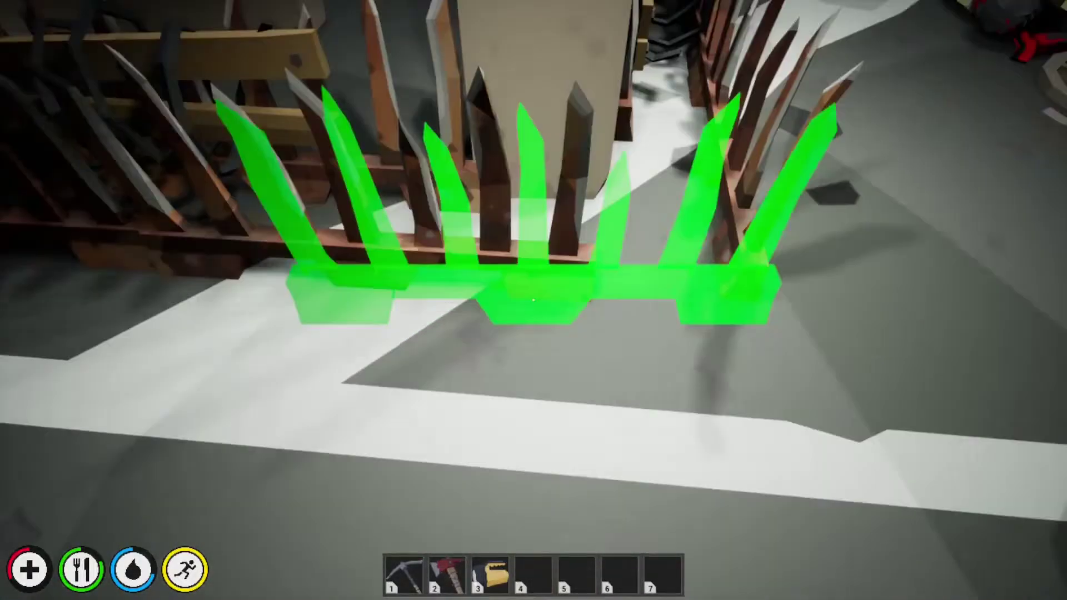
left_click(534, 300)
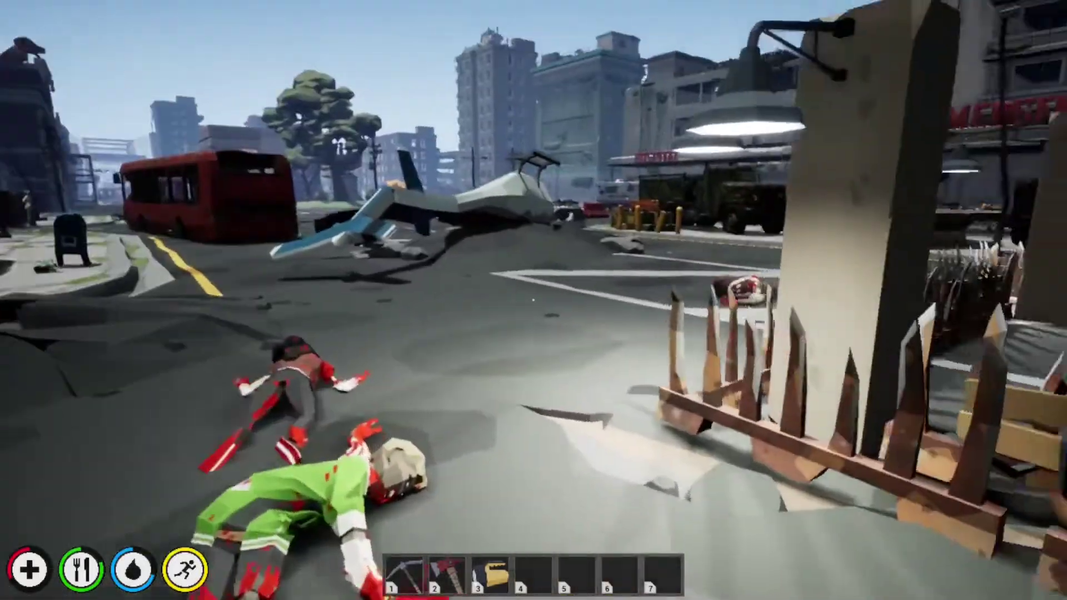
Step: Check both Nomad Packs, then set a metal spike section by the stairs and pick it back up
key("Tab")
double_click(467, 403)
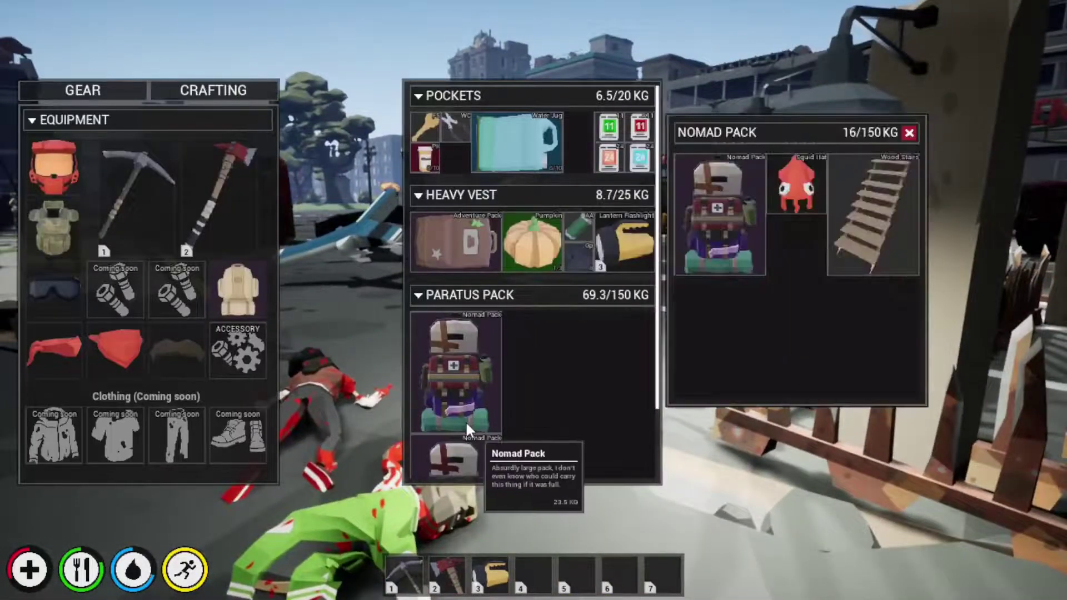
left_click(911, 134)
double_click(455, 455)
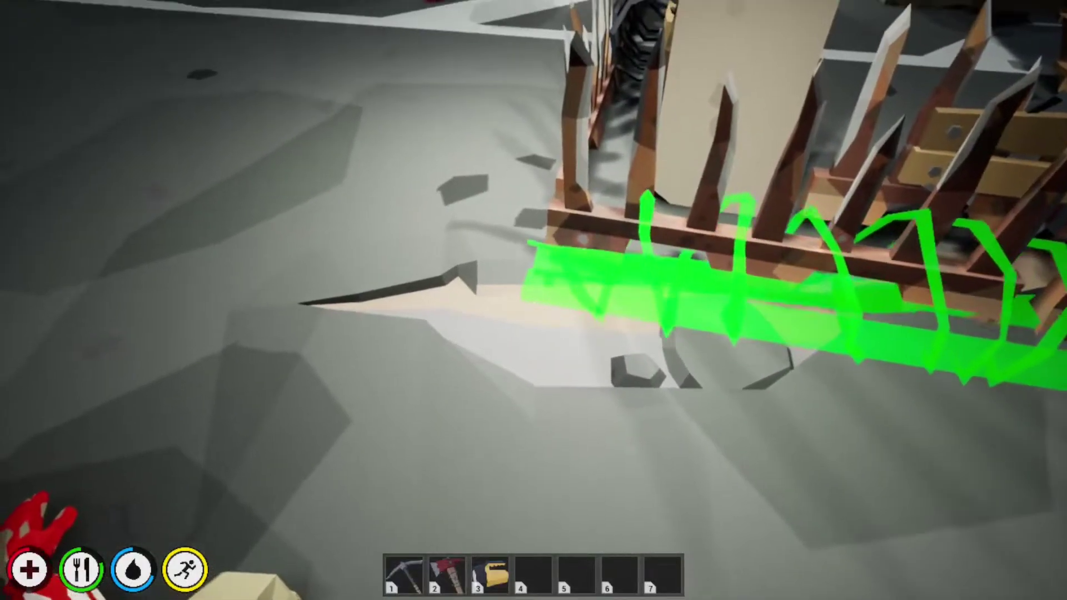
left_click(534, 301)
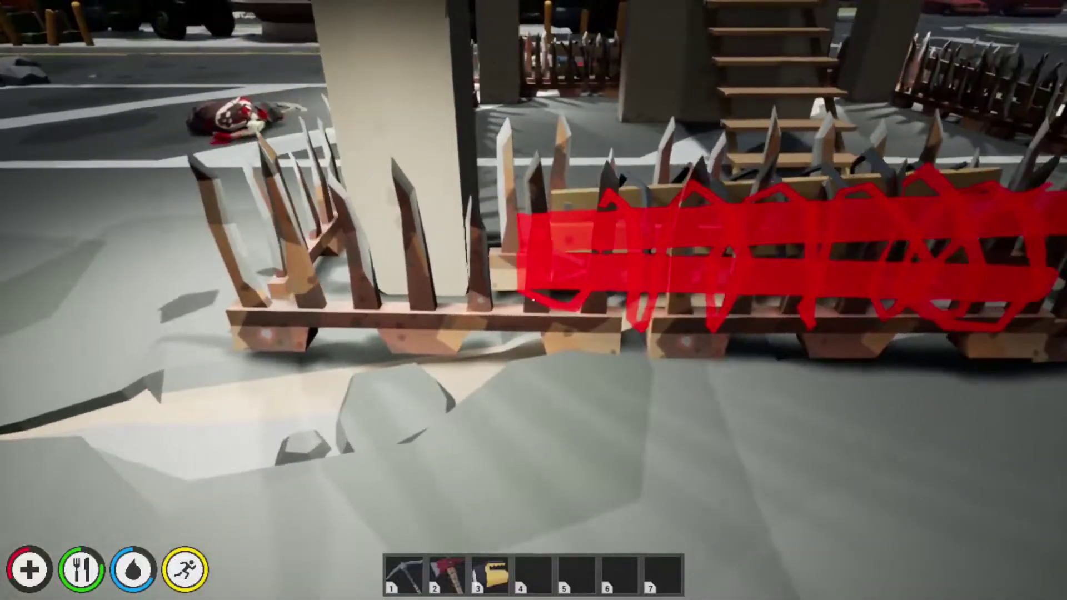
key("e")
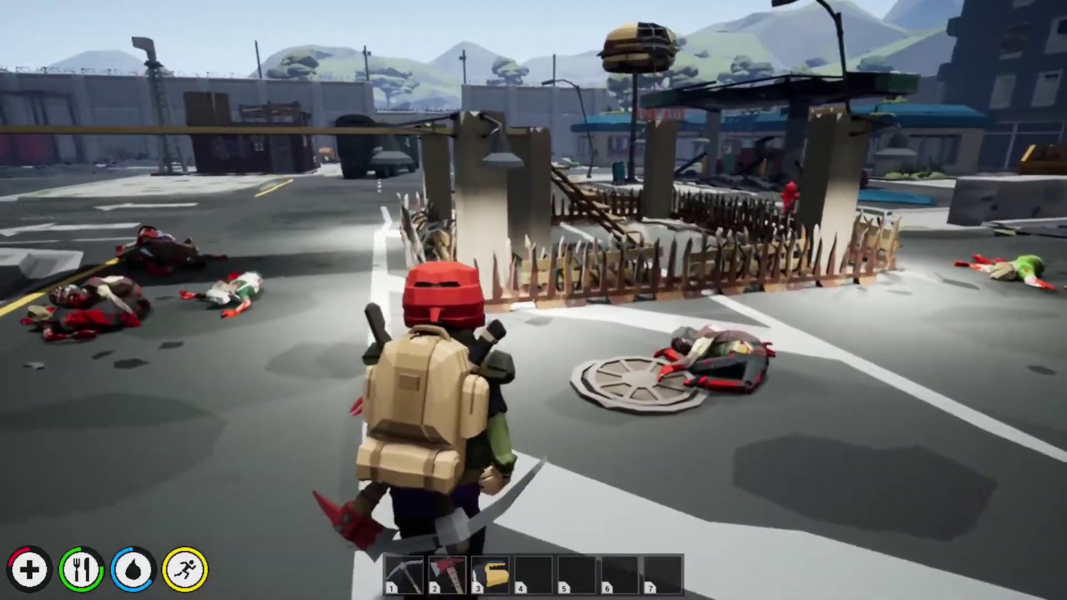
Step: Check the Nomad Pack, then run from the base across the road and plaza
key("Tab")
double_click(468, 402)
key("Tab")
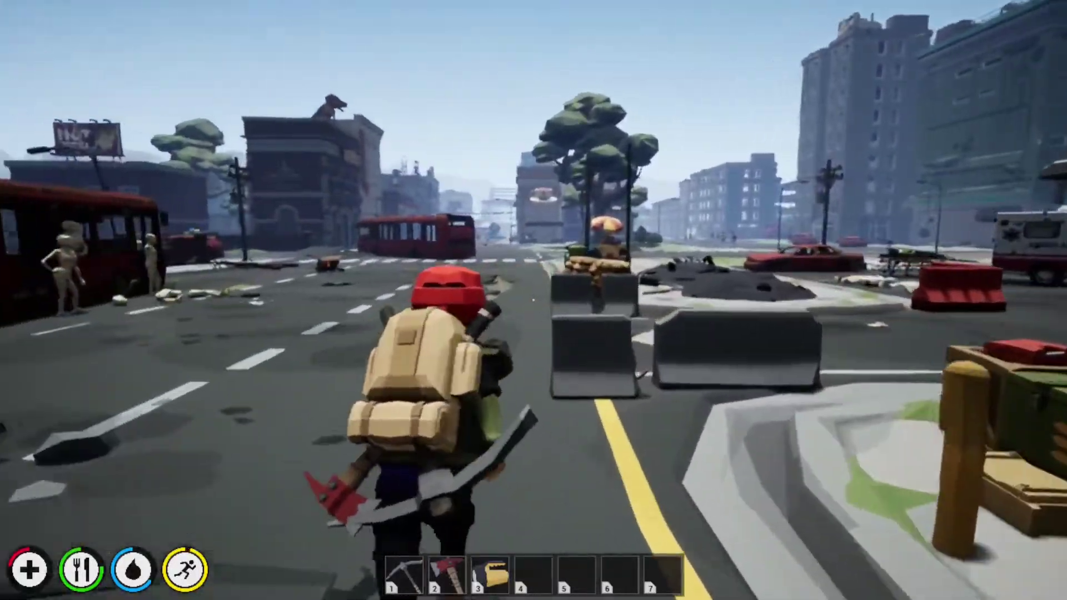
key("w")
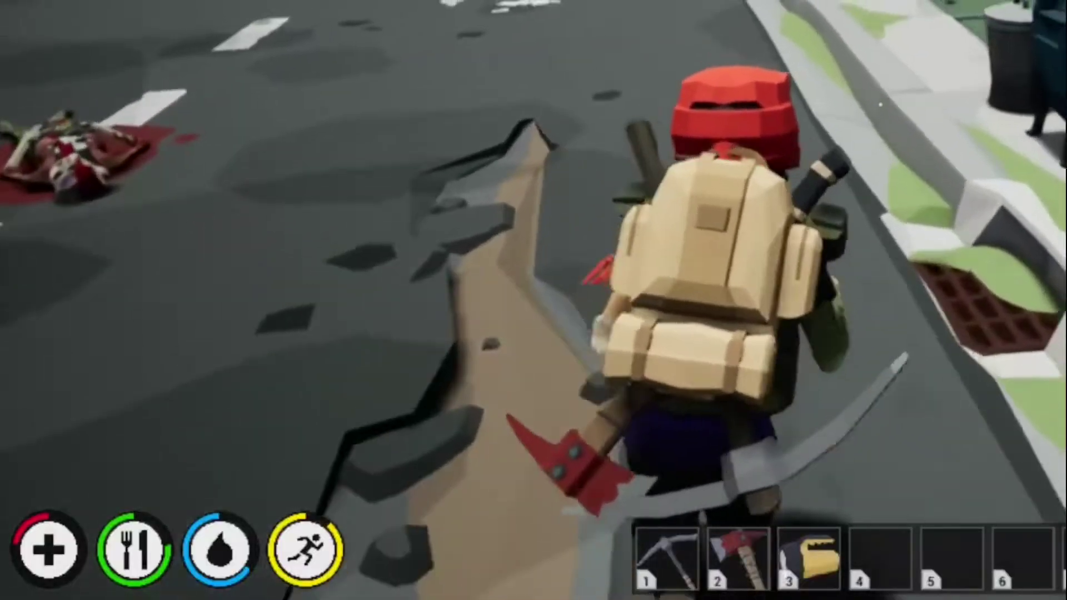
key("w")
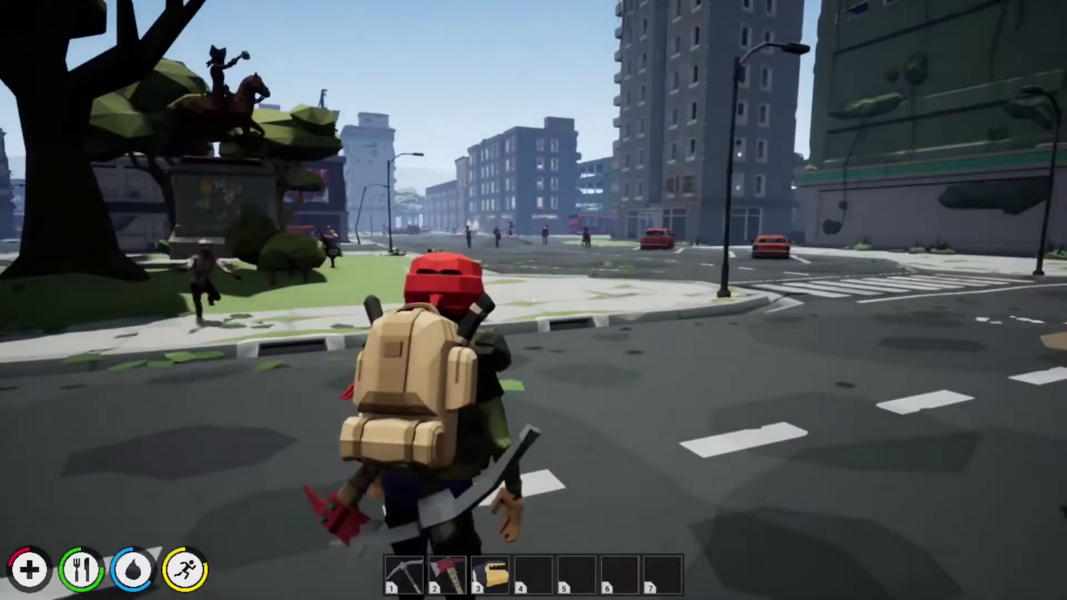
key("w")
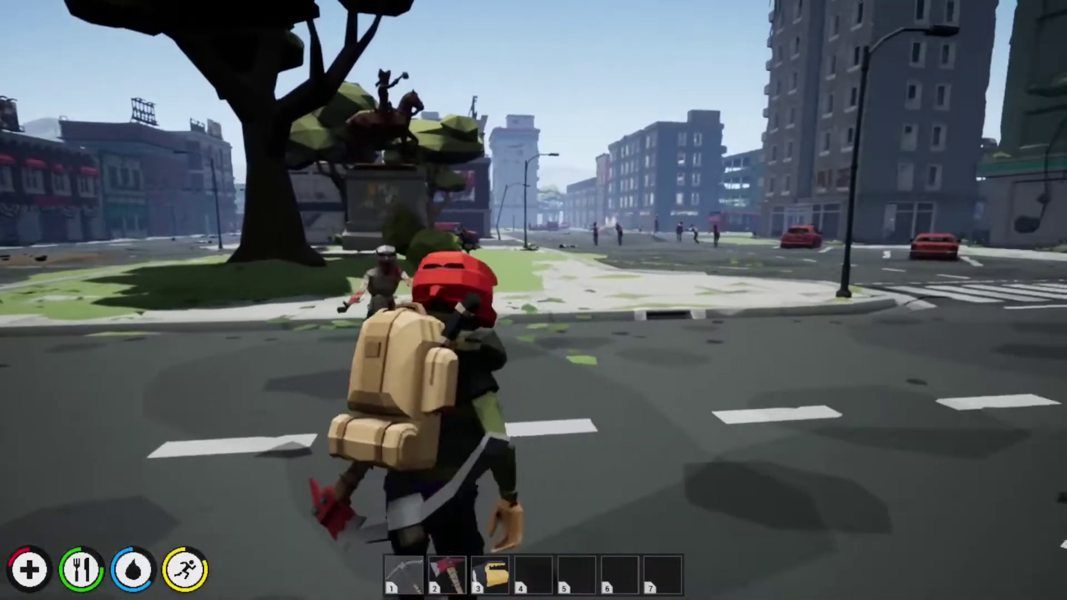
key("w")
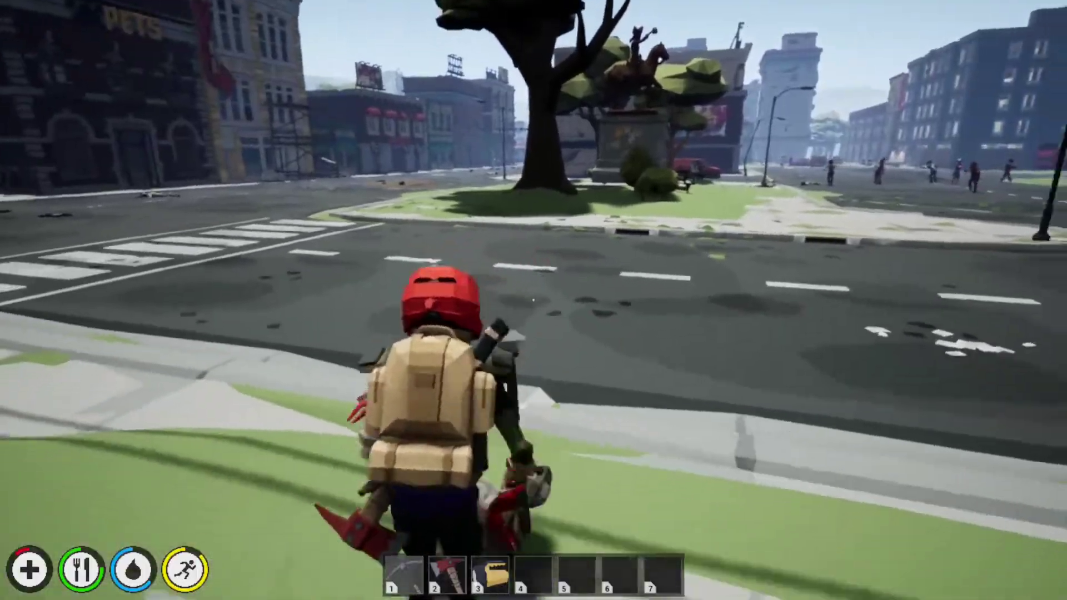
key("w")
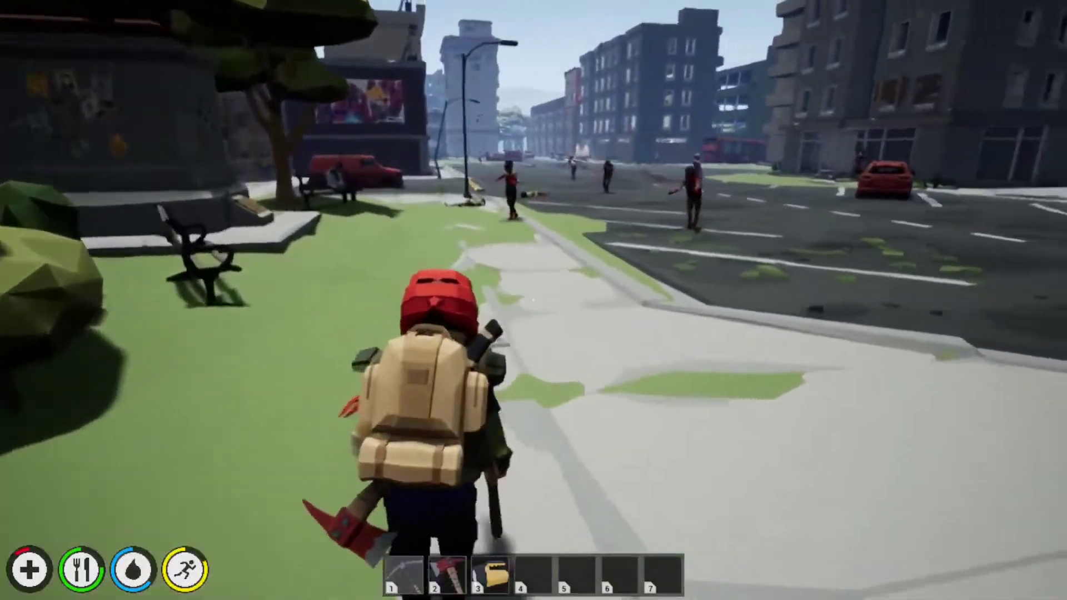
Step: Enter through the metal door, cross the locker room, climb the stairs and check a crate
key("w")
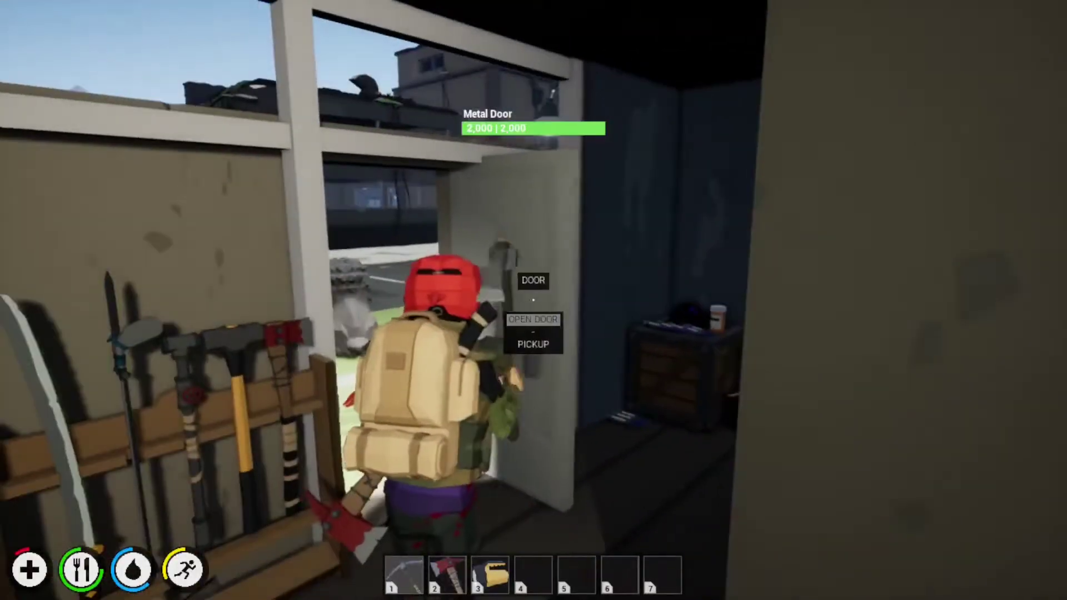
key("w")
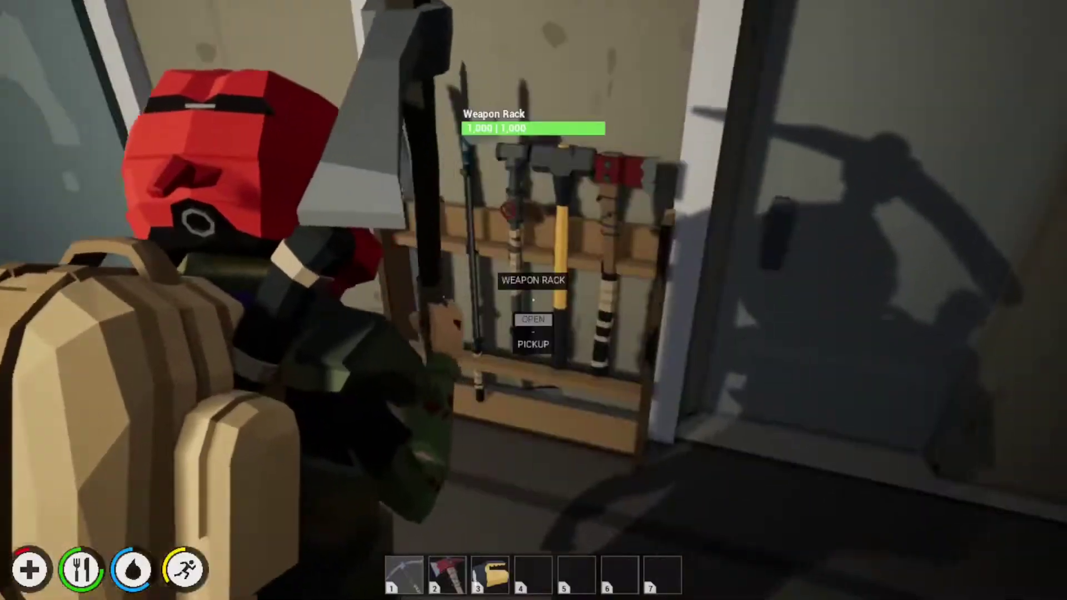
key("w")
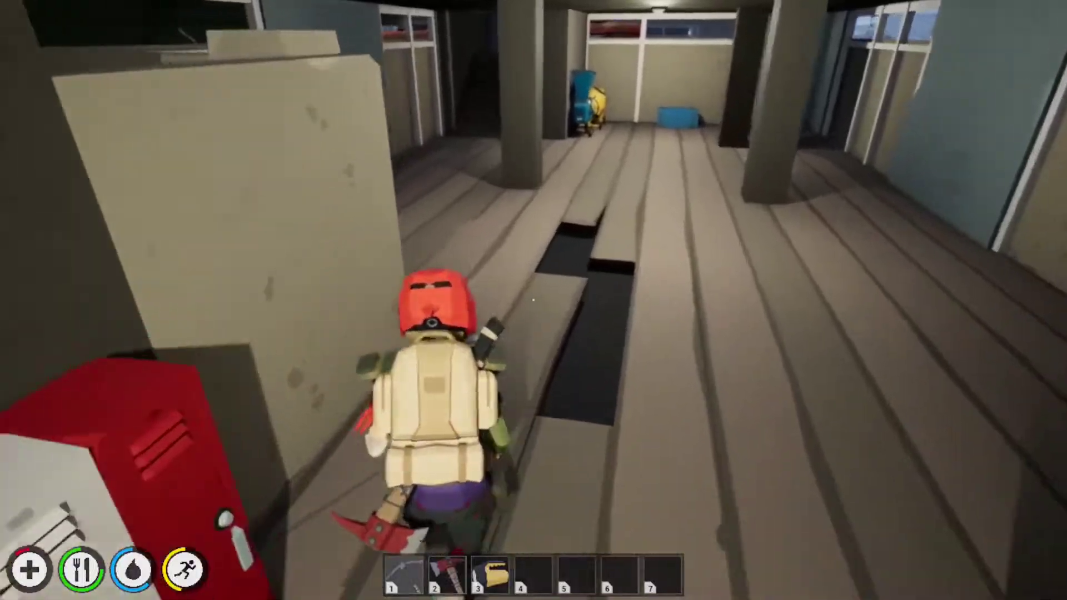
key("w")
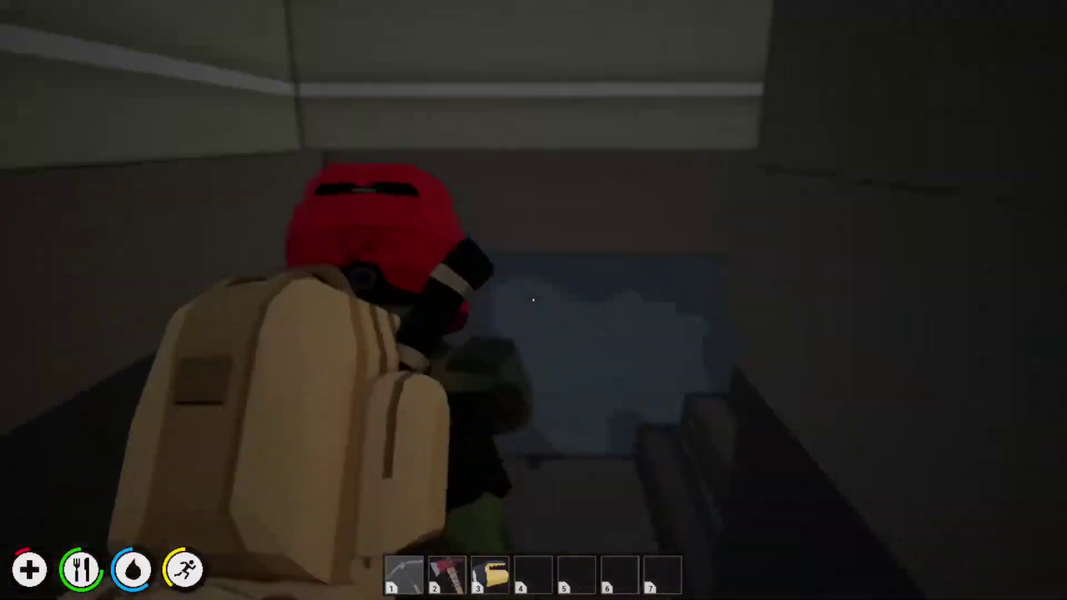
key("e")
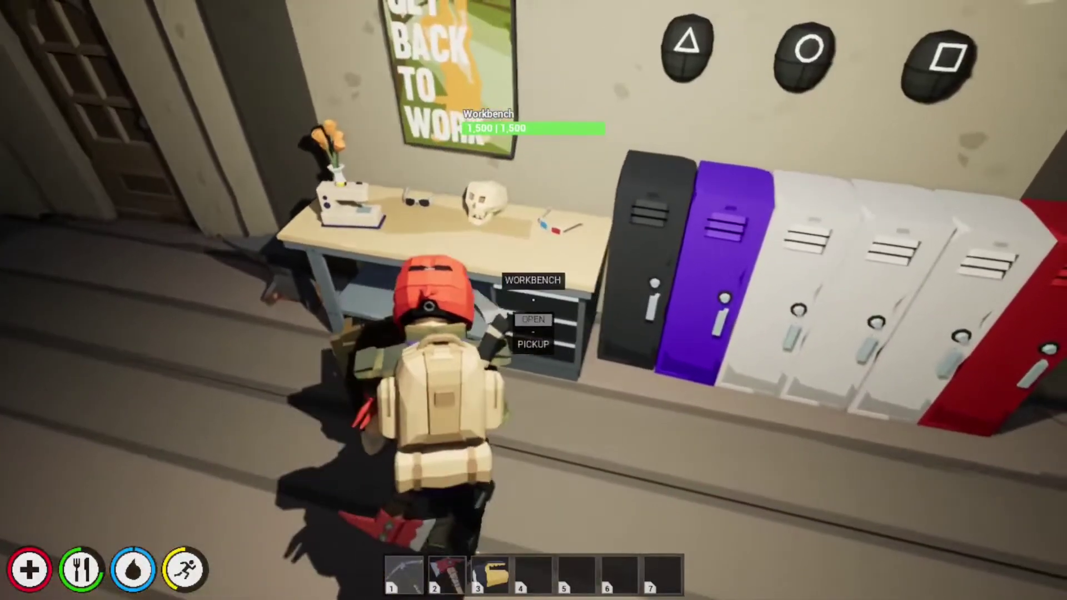
Step: Move a Light from the workbench storage into the backpack and view the crafting recipes
key("e")
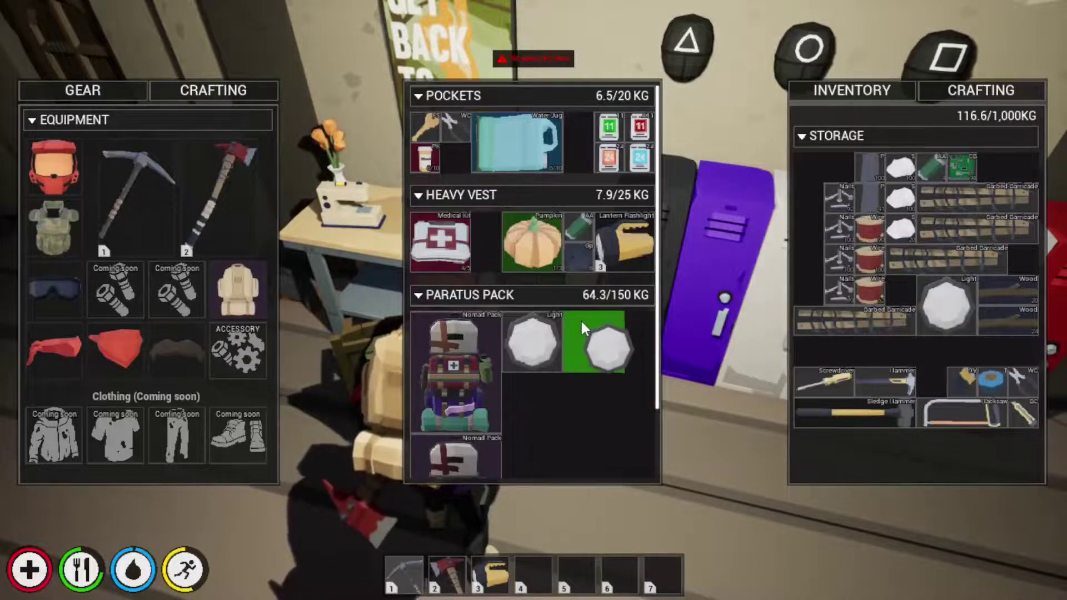
left_click_drag(576, 312, 594, 338)
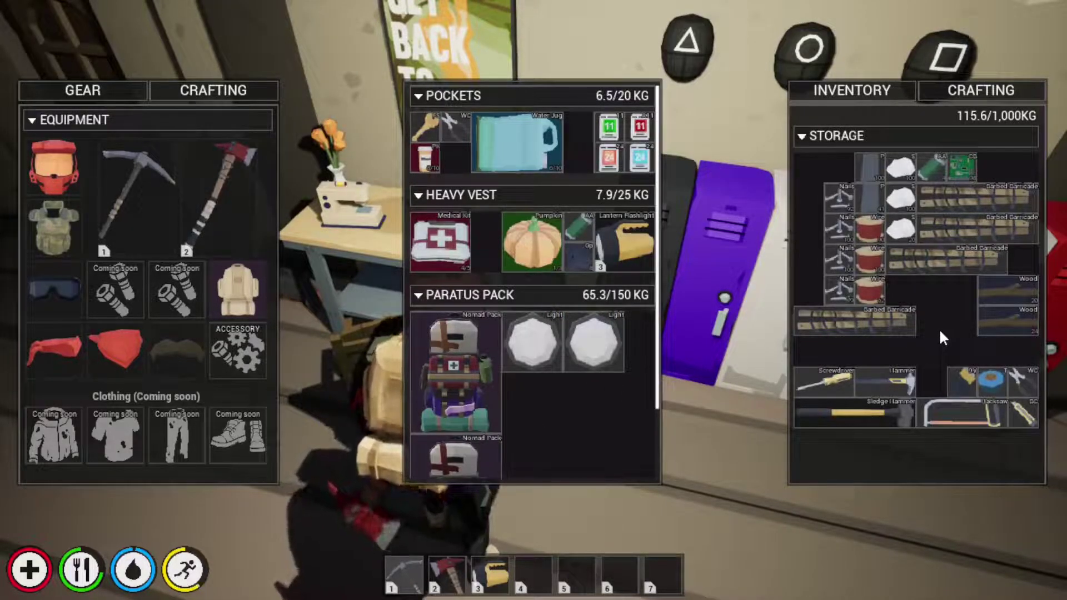
left_click(968, 90)
mouse_move(880, 205)
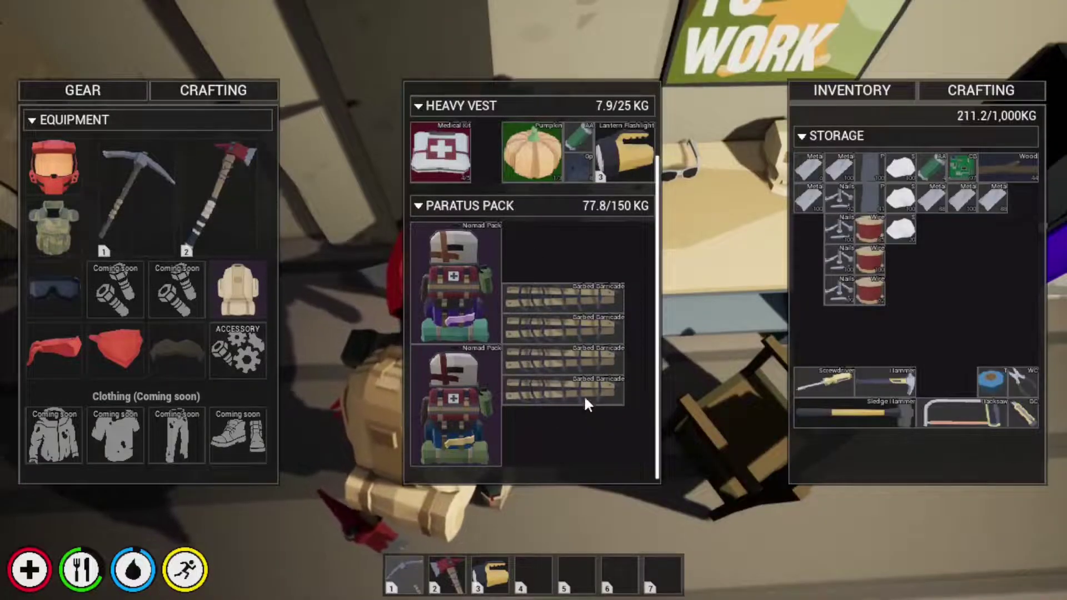
scroll(584, 395, "up", 3)
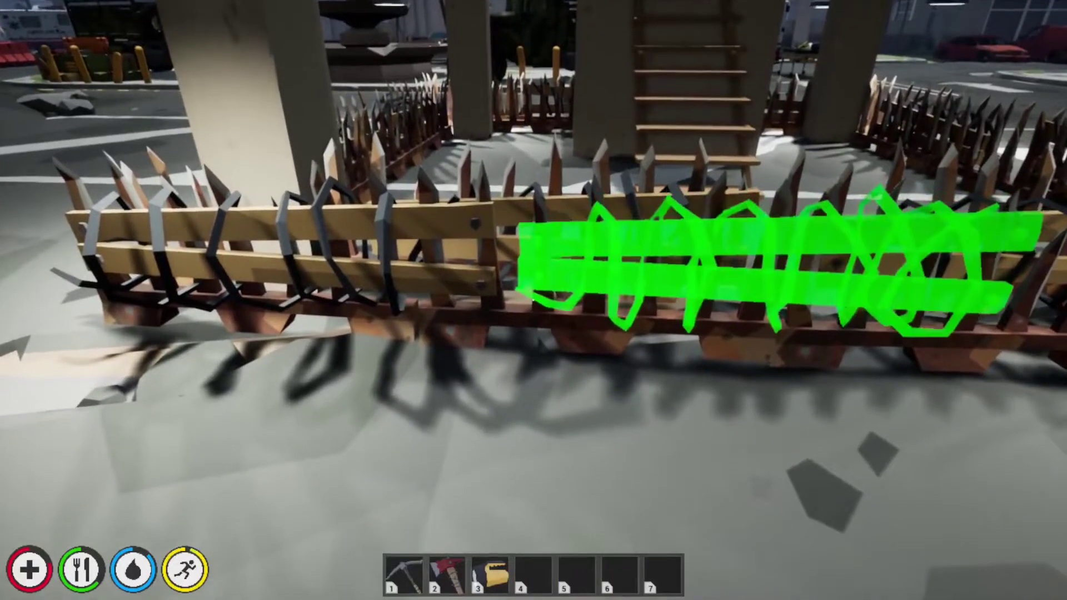
Step: Select Barbed Barricades from the inventory twice to place them along the spiked fence
key("Tab")
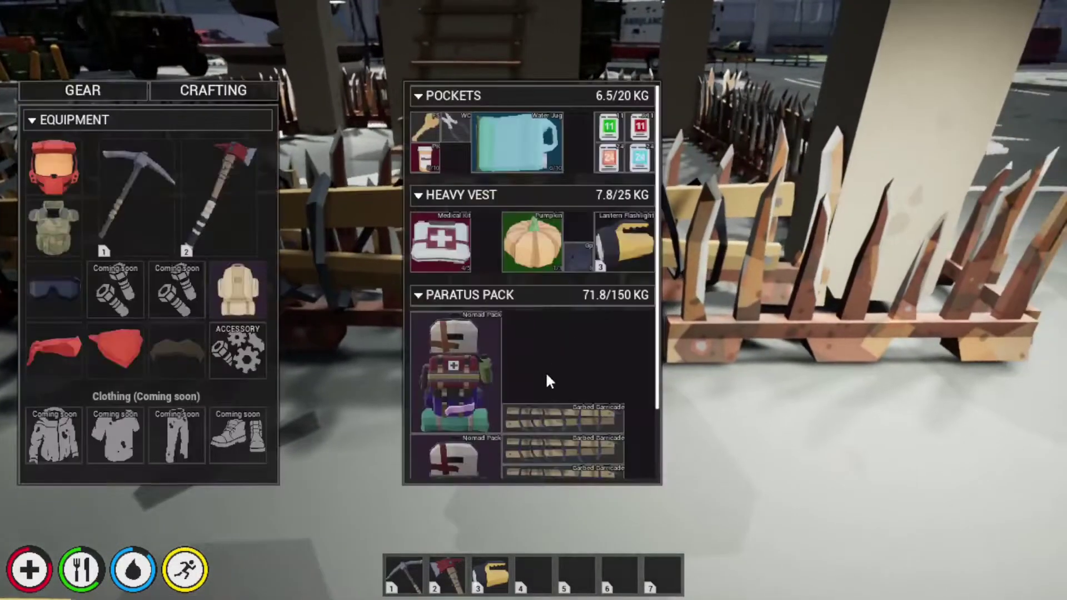
right_click(545, 416)
left_click(574, 446)
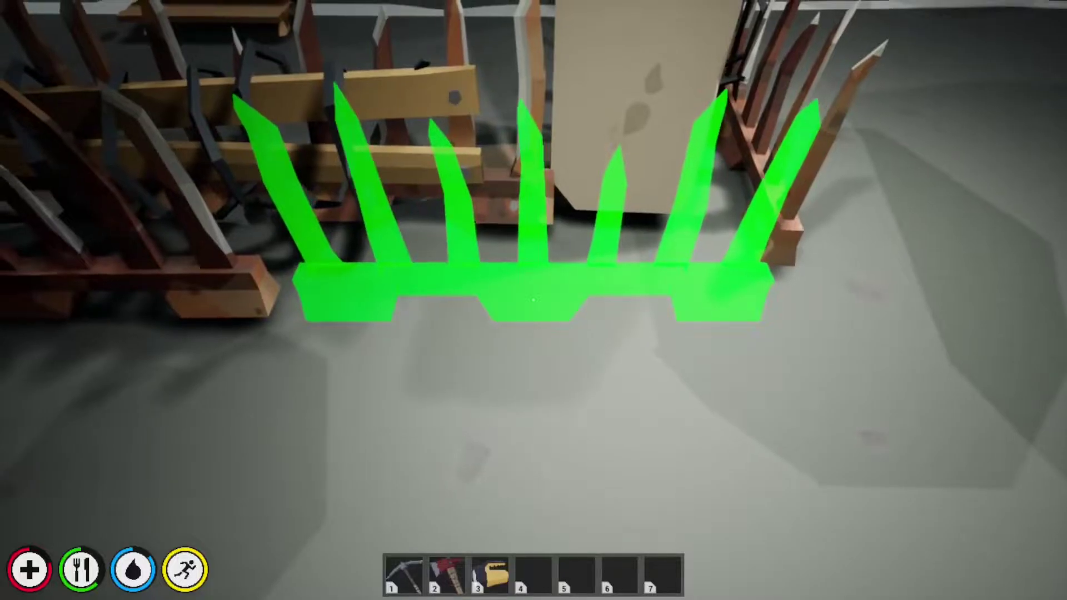
key("Tab")
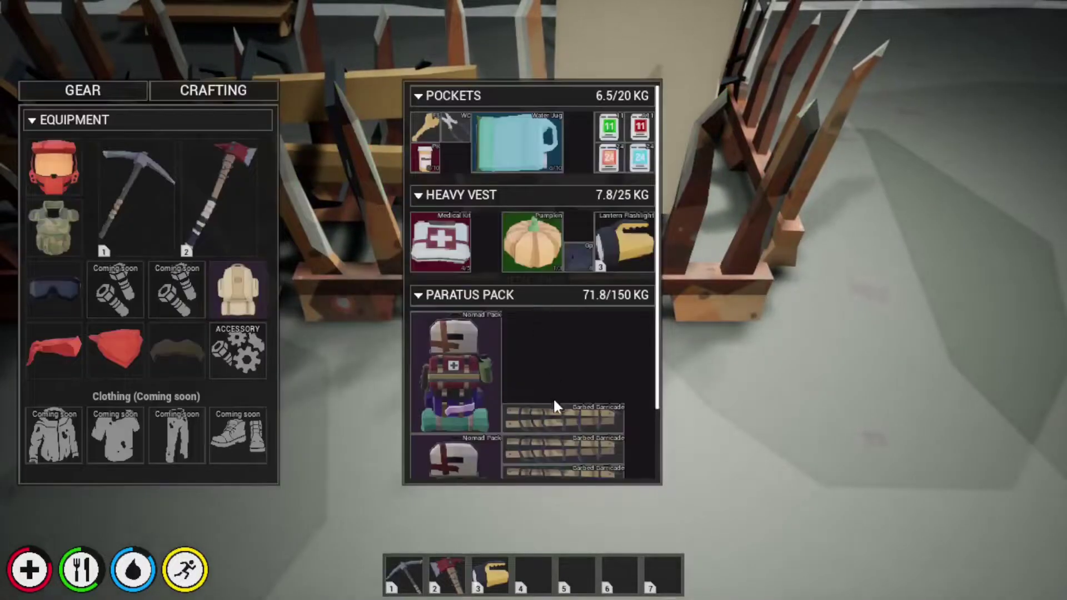
left_click(573, 429)
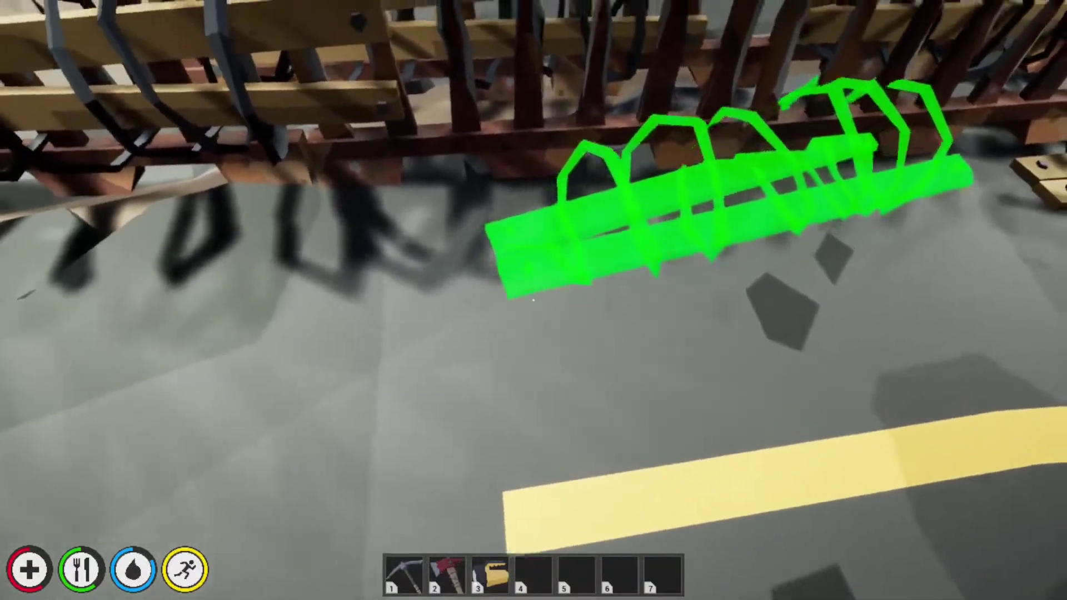
Step: Set two barbed barricades outside the fence and select another from the inventory
left_click(534, 301)
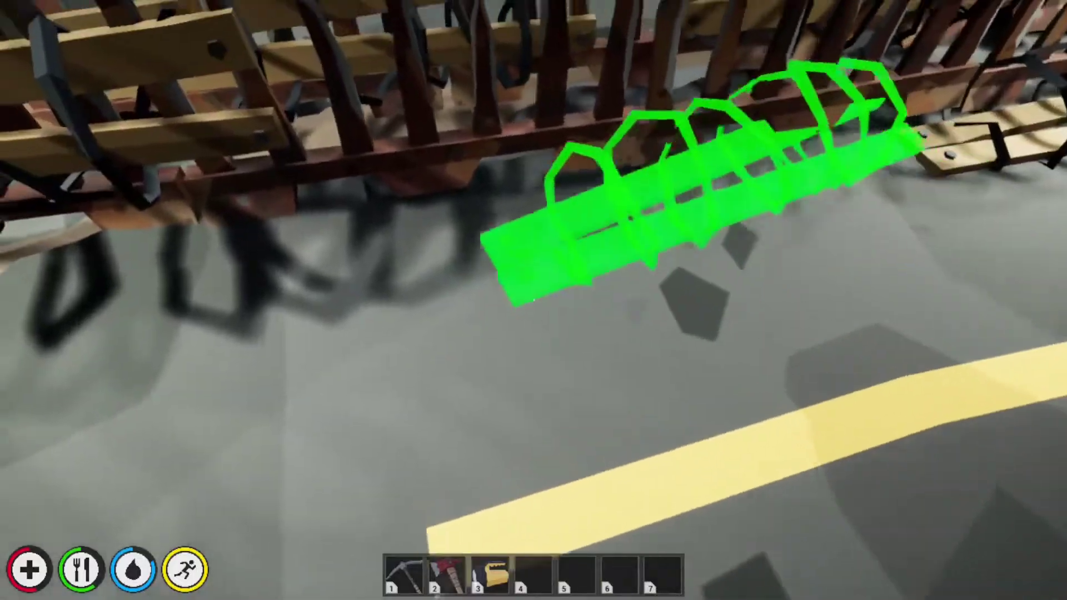
left_click(533, 300)
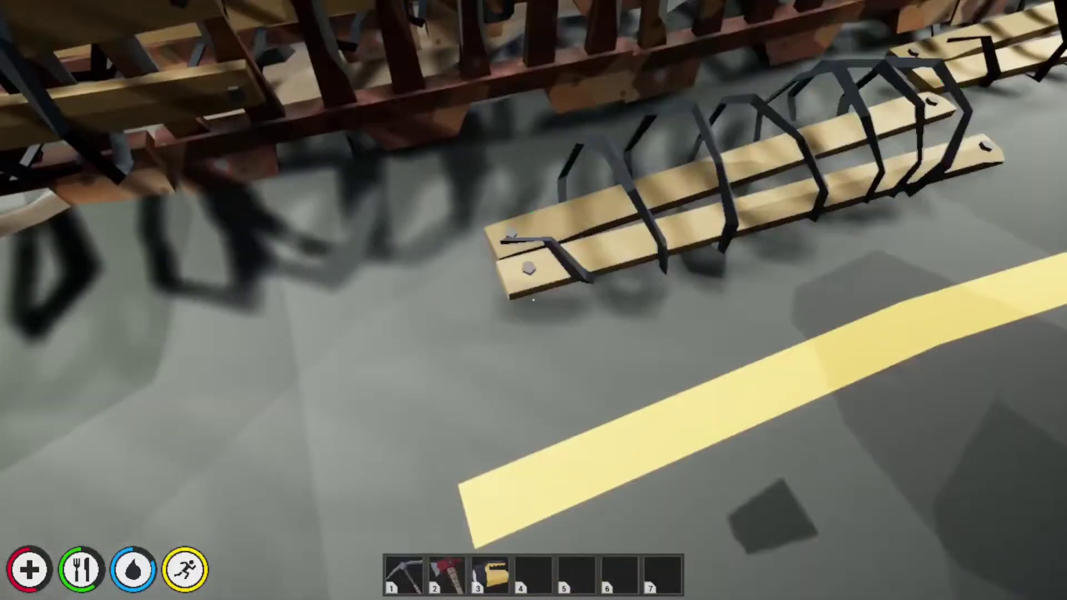
key("Tab")
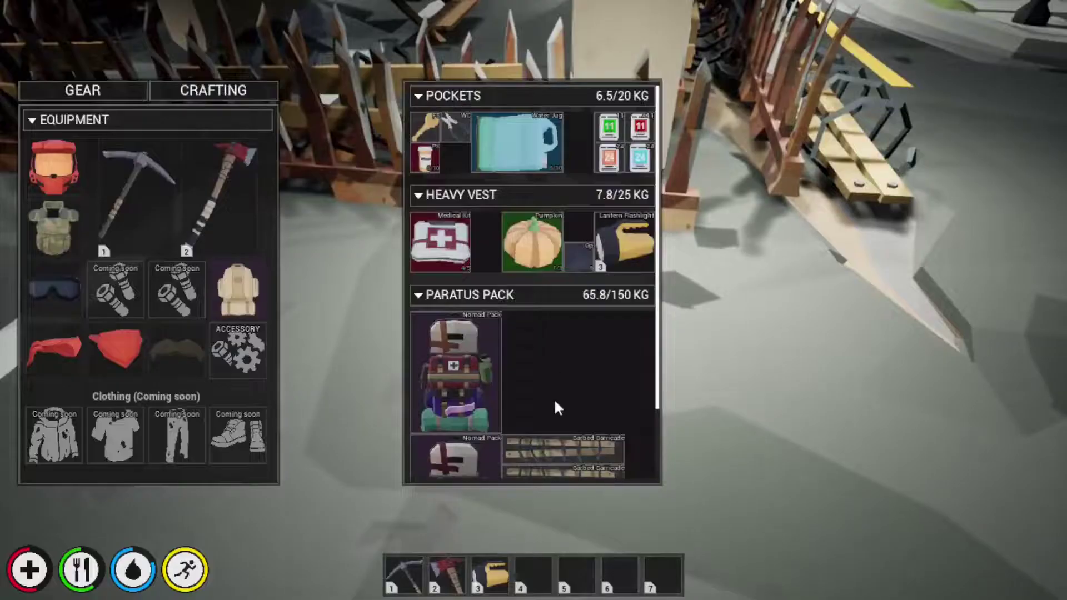
left_click(570, 477)
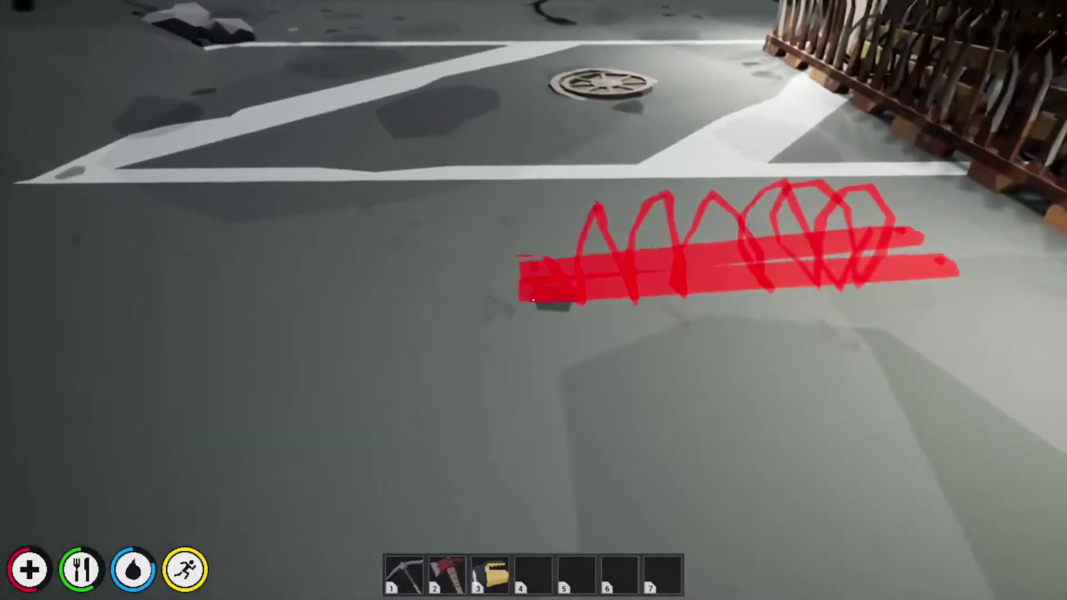
Step: Check the control bindings under Settings in the pause menu, then resume
key("Escape")
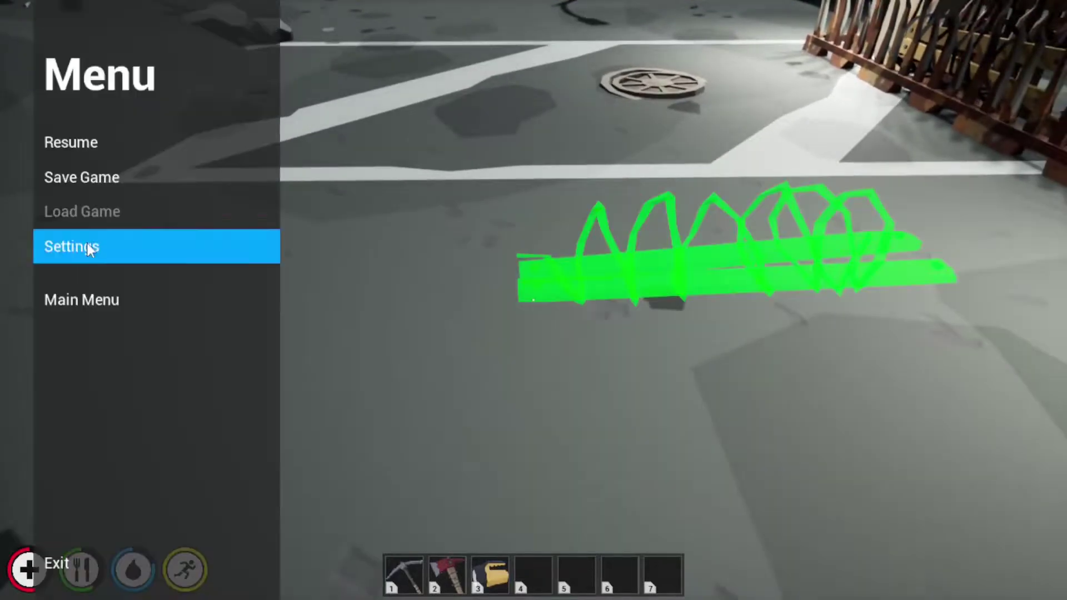
left_click(86, 241)
left_click(127, 321)
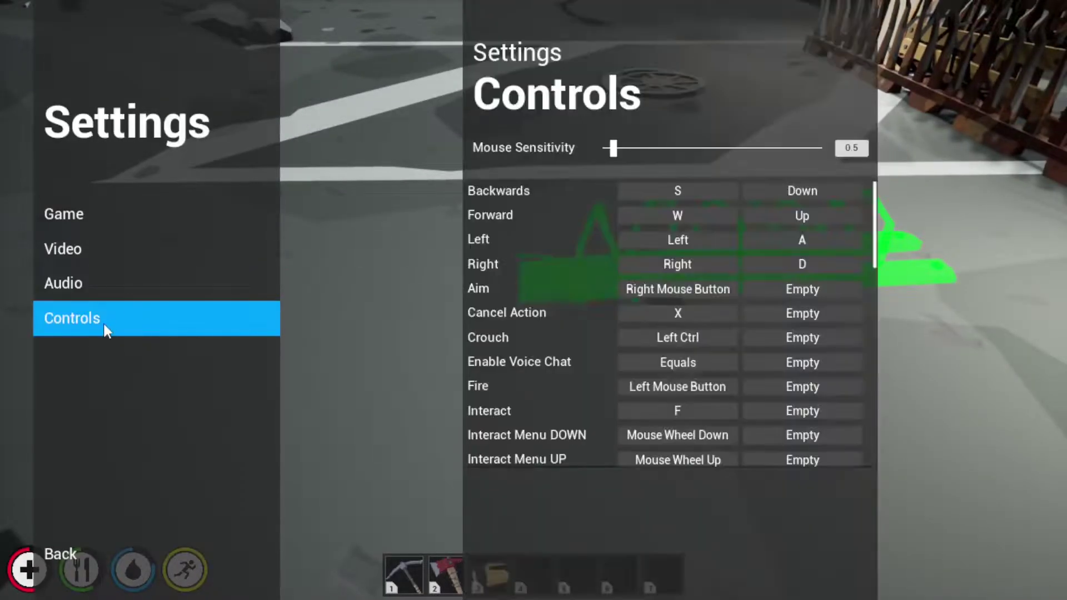
key("Escape")
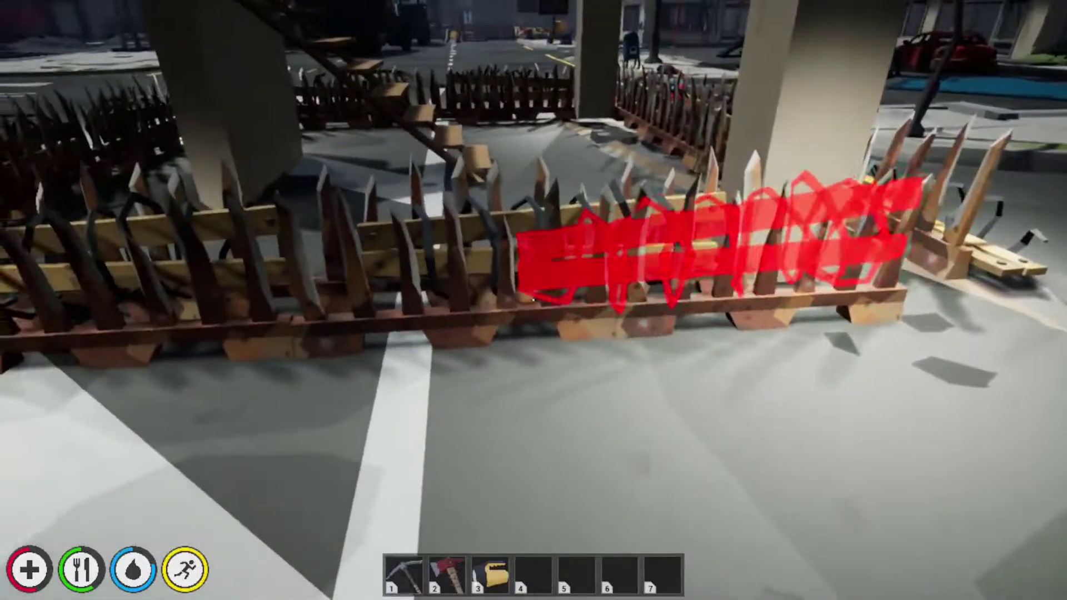
Step: Place two more barbed barricades beside the spiked fence
left_click(534, 300)
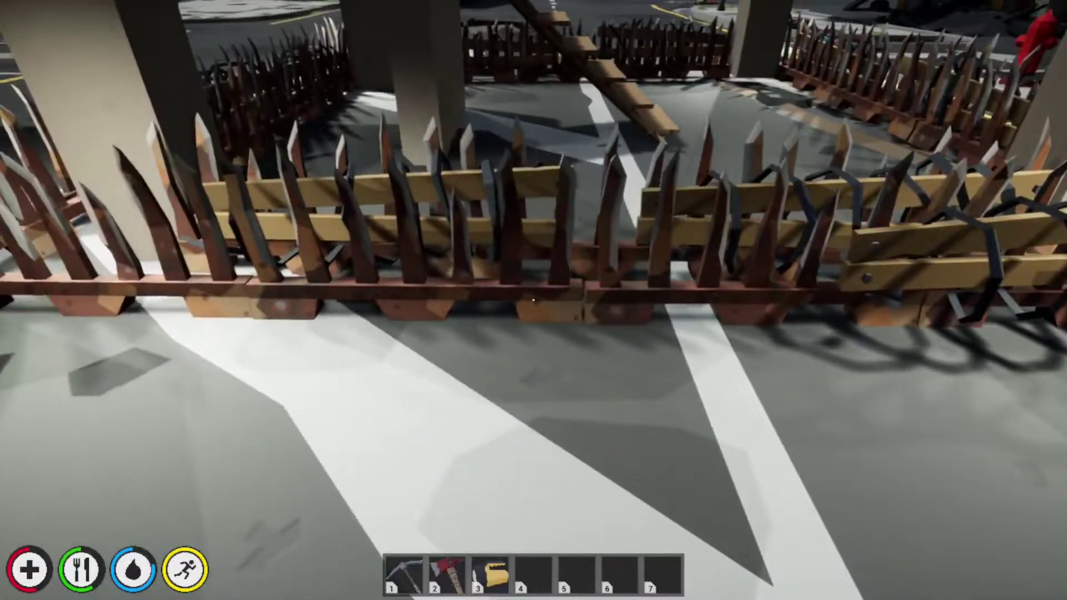
key("Tab")
right_click(563, 392)
left_click(566, 412)
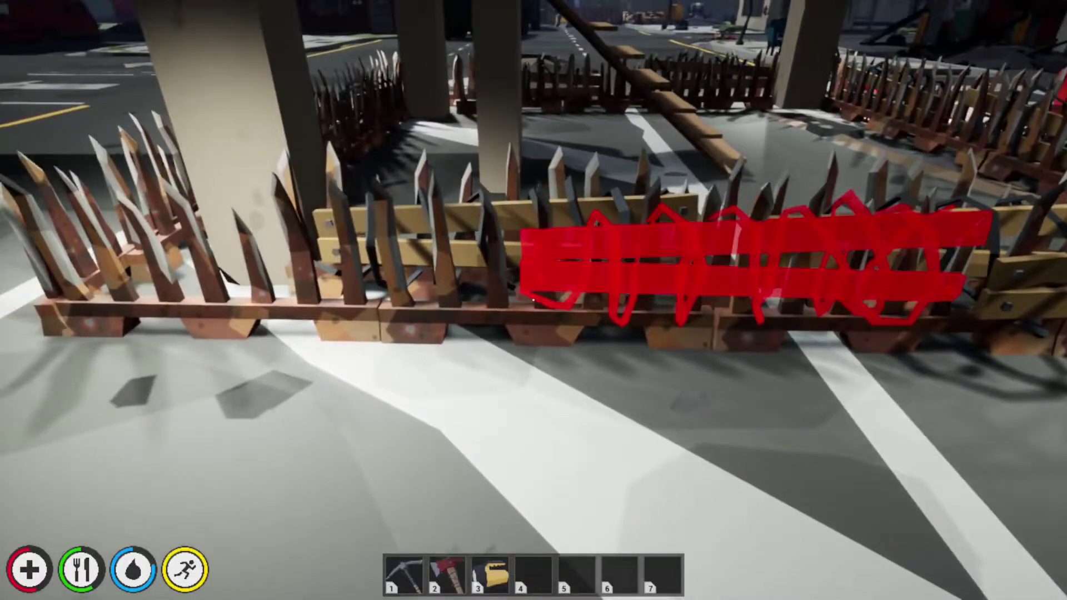
left_click(534, 300)
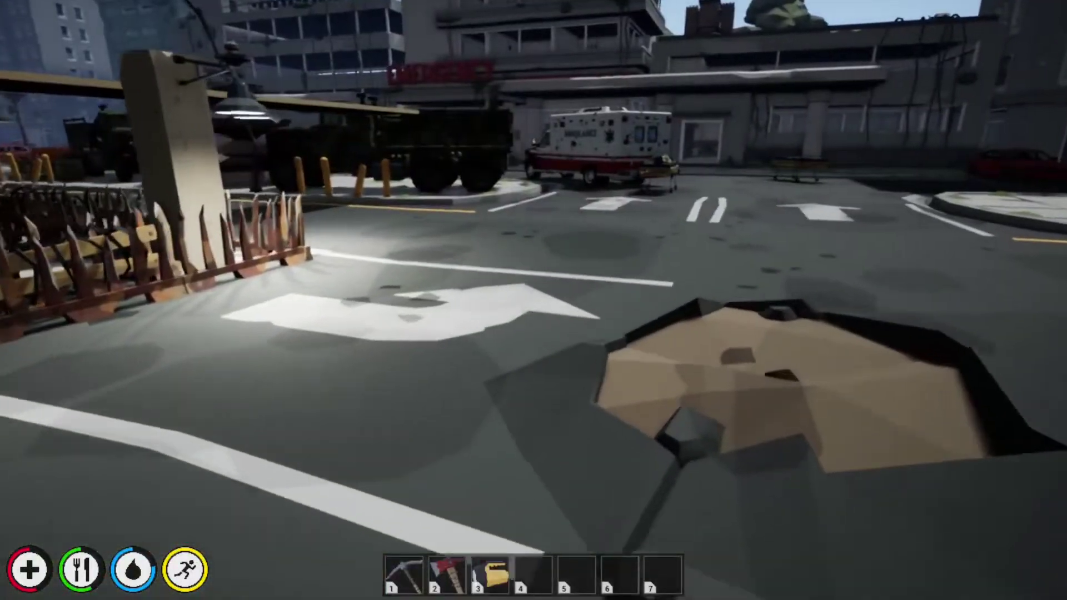
Step: Look inside the Nomad Pack, then close it and the inventory
key("Tab")
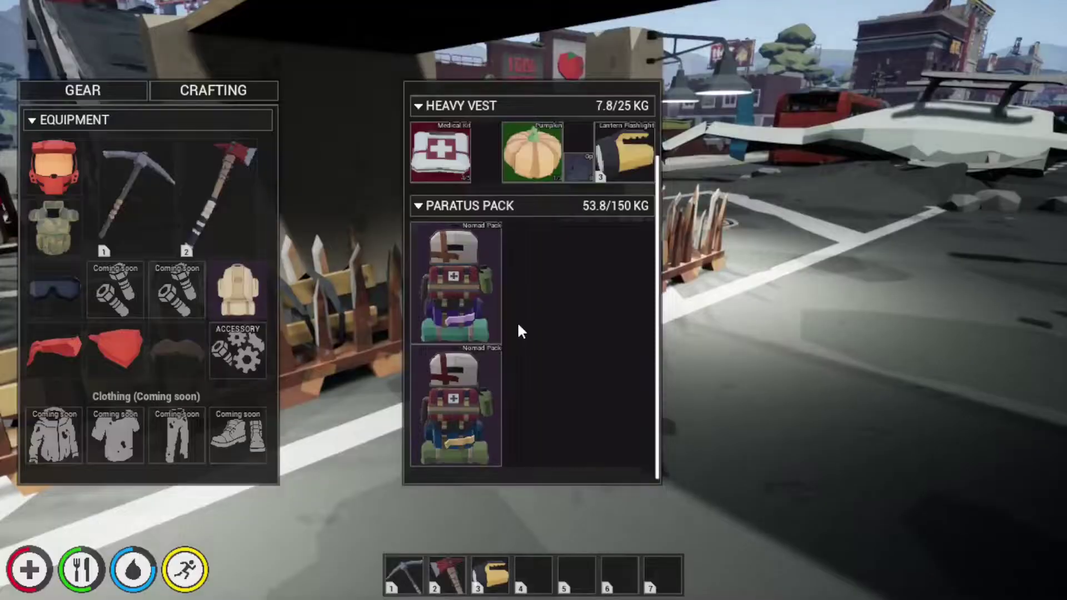
double_click(489, 296)
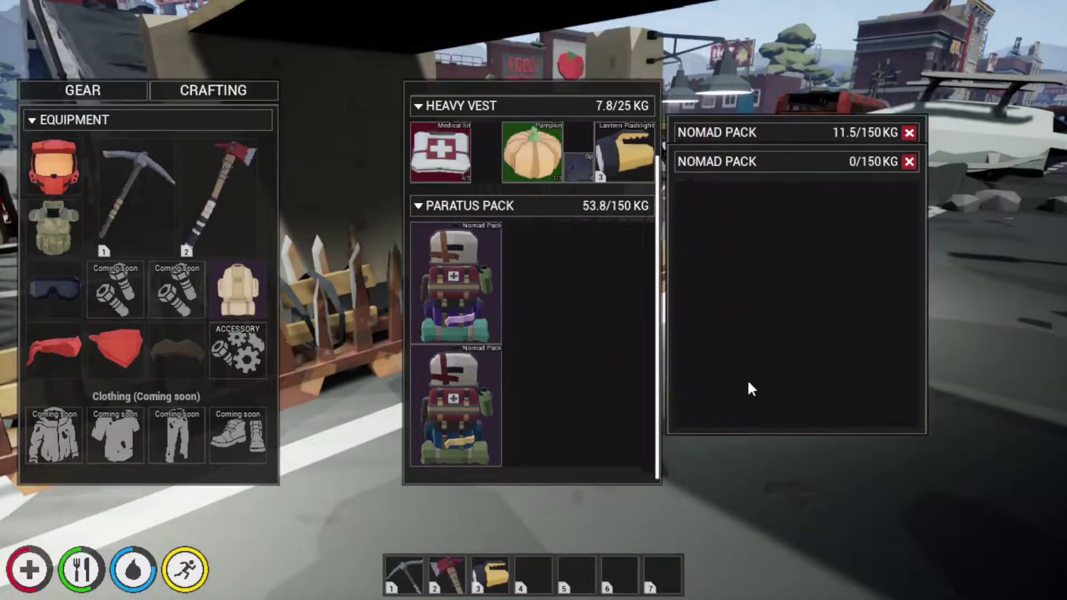
left_click(910, 133)
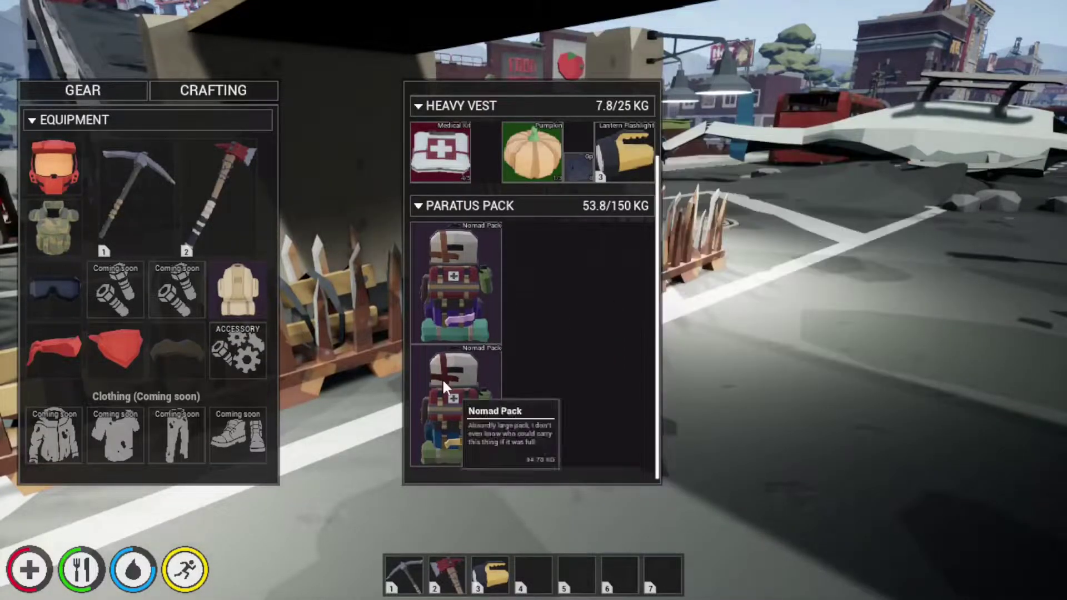
key("Tab")
Step: Cross the truck and wooden ramp and hang a ceiling lamp under the platform
key("w")
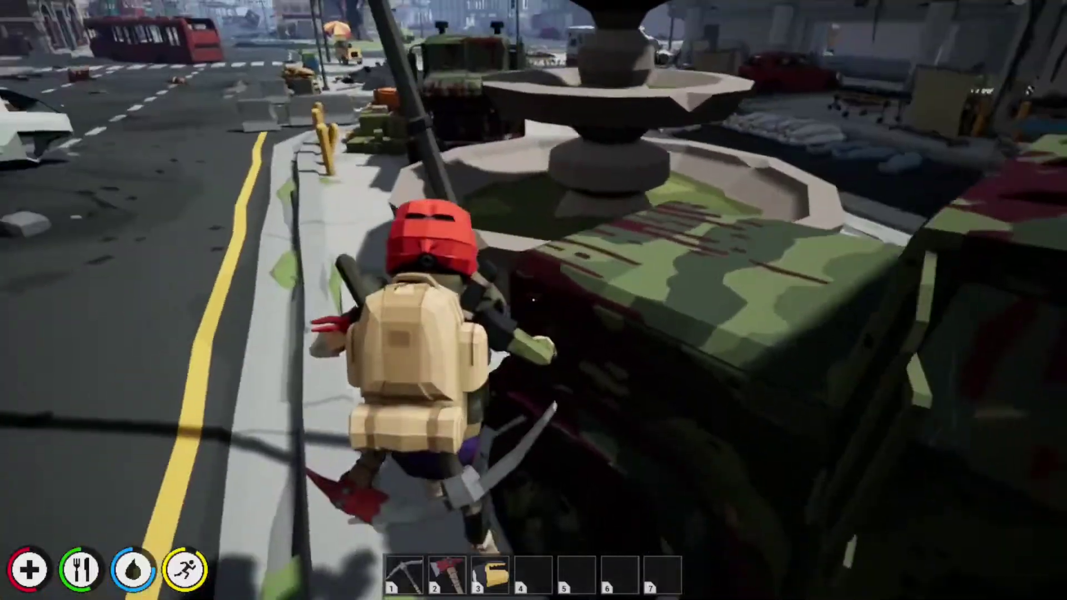
key("w")
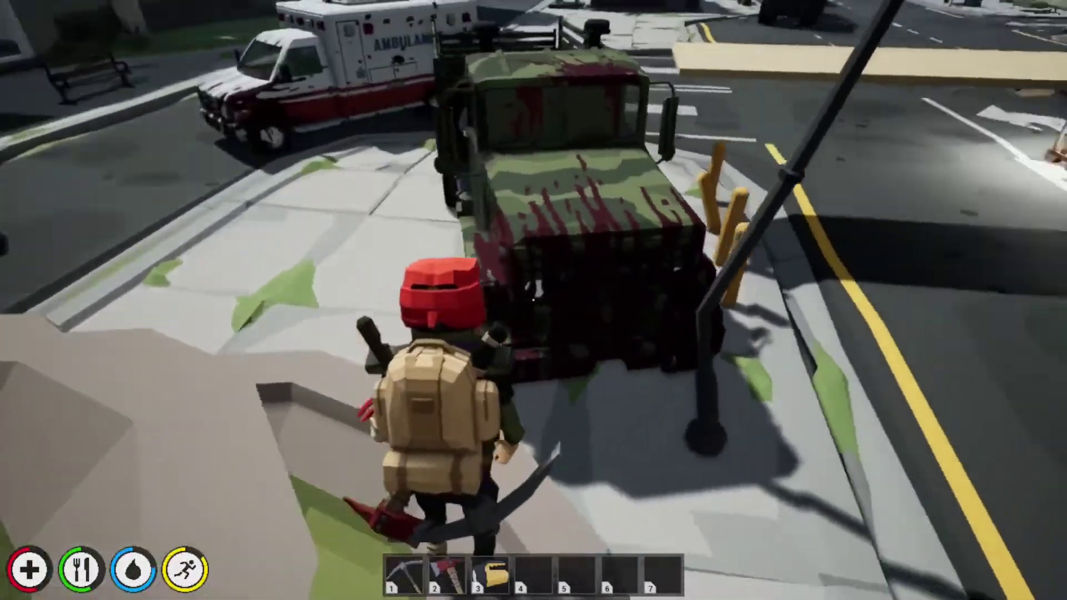
key("w")
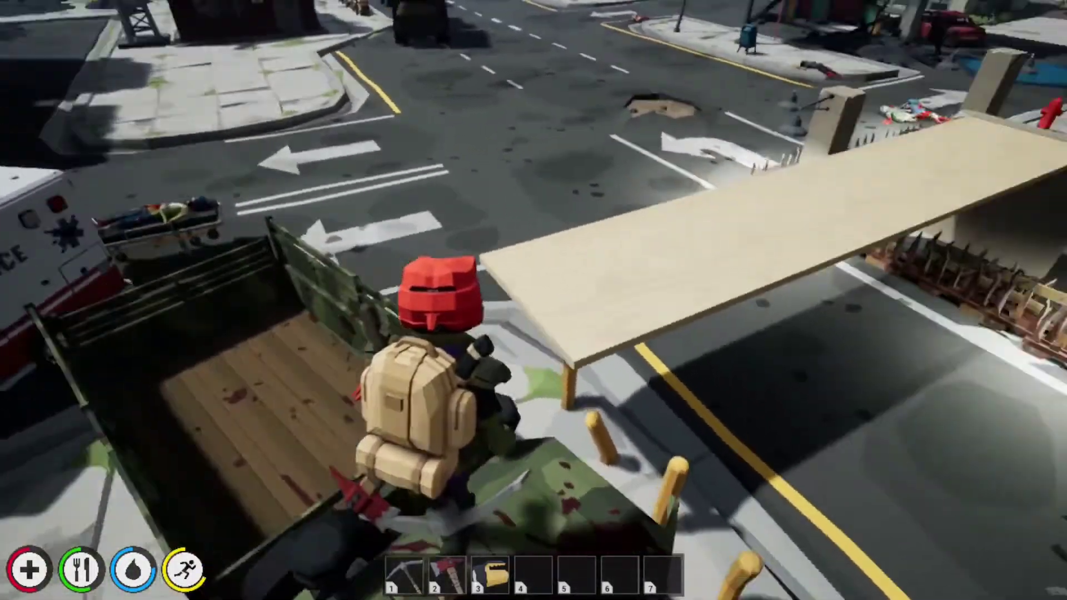
key("w")
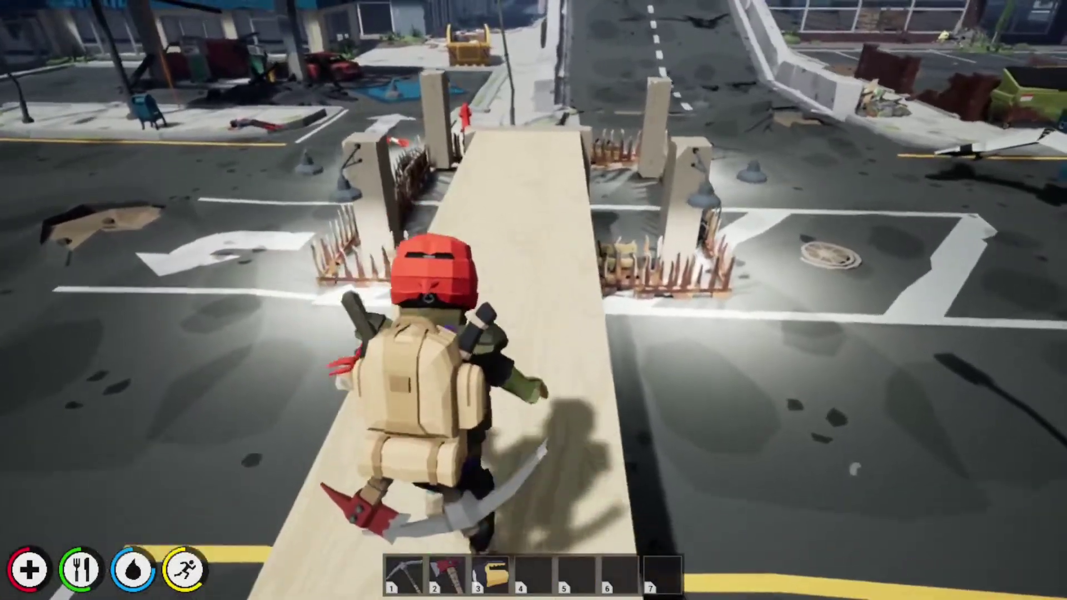
key("Tab")
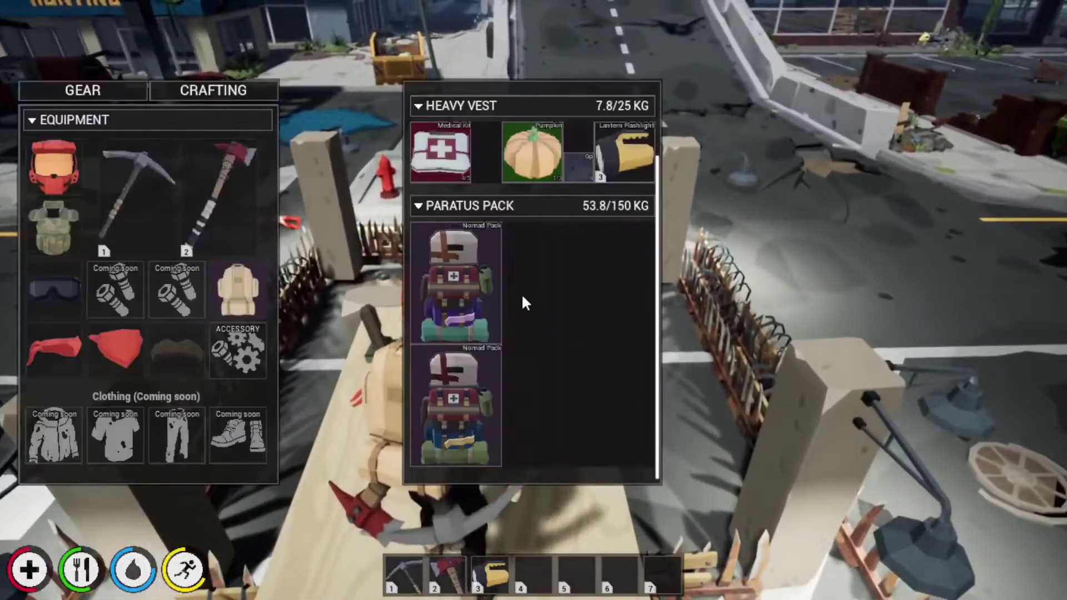
key("Tab")
key("w")
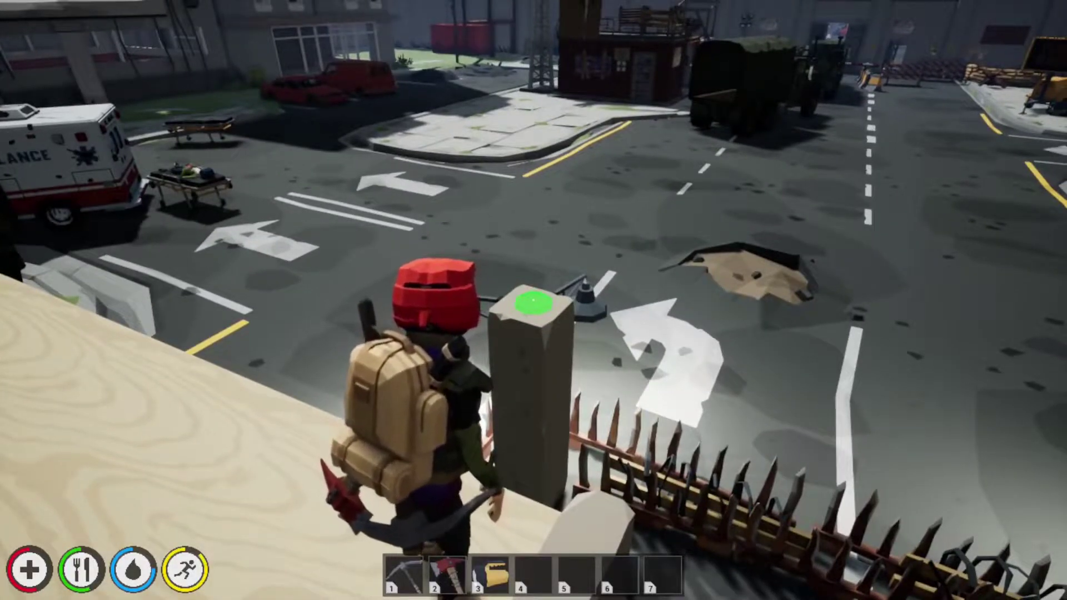
key("w")
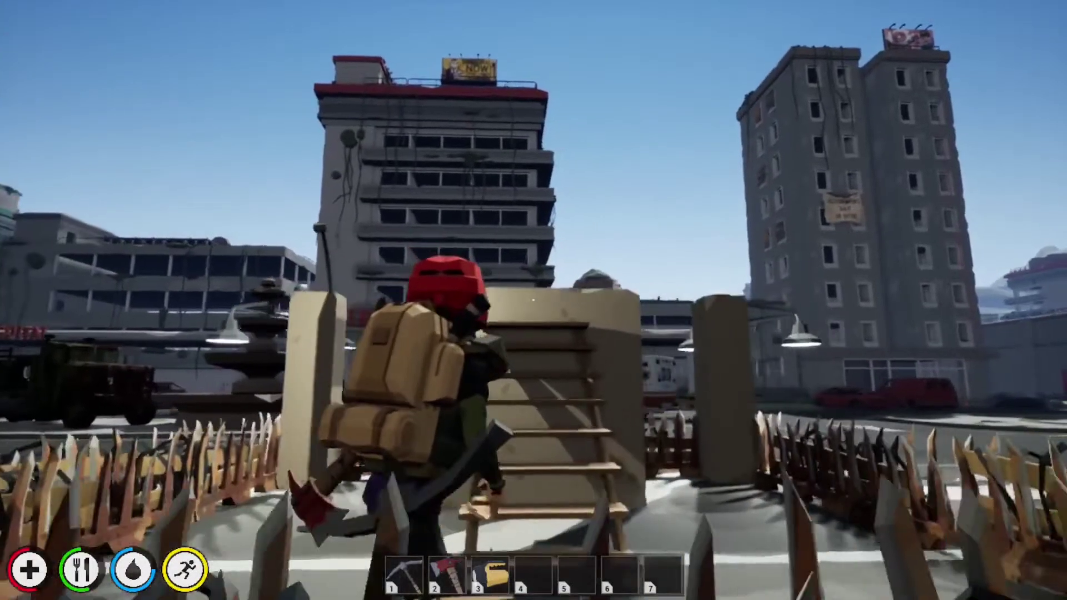
key("Tab")
key("Tab")
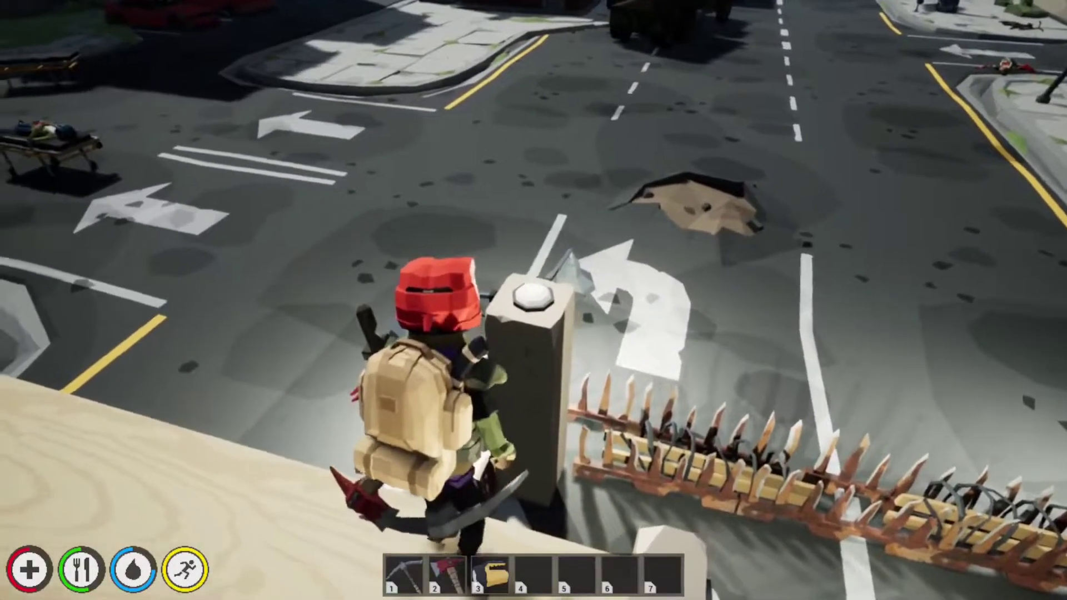
key("Tab")
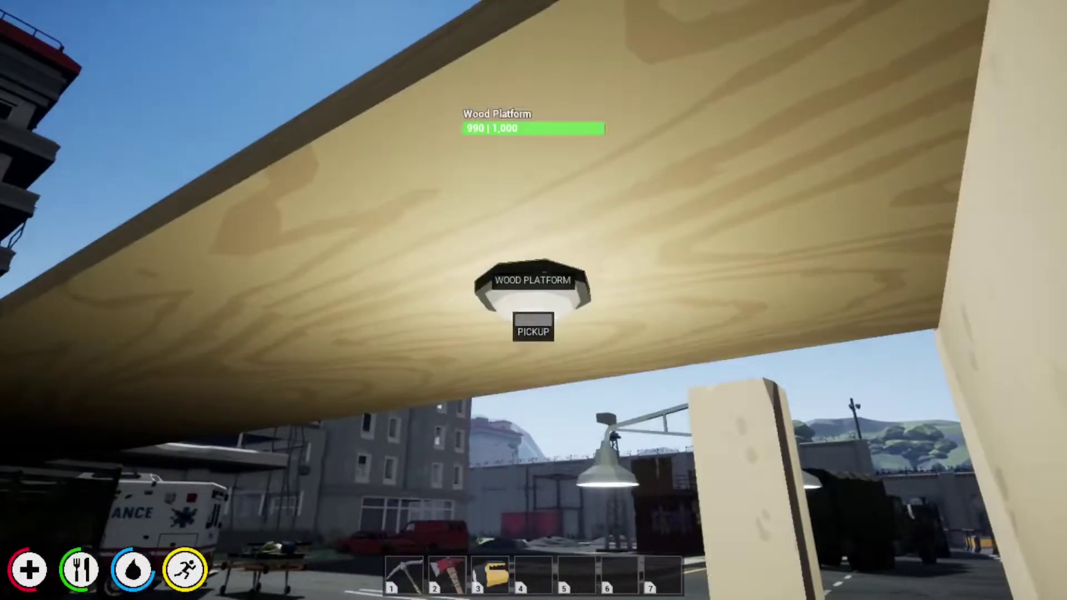
left_click(534, 301)
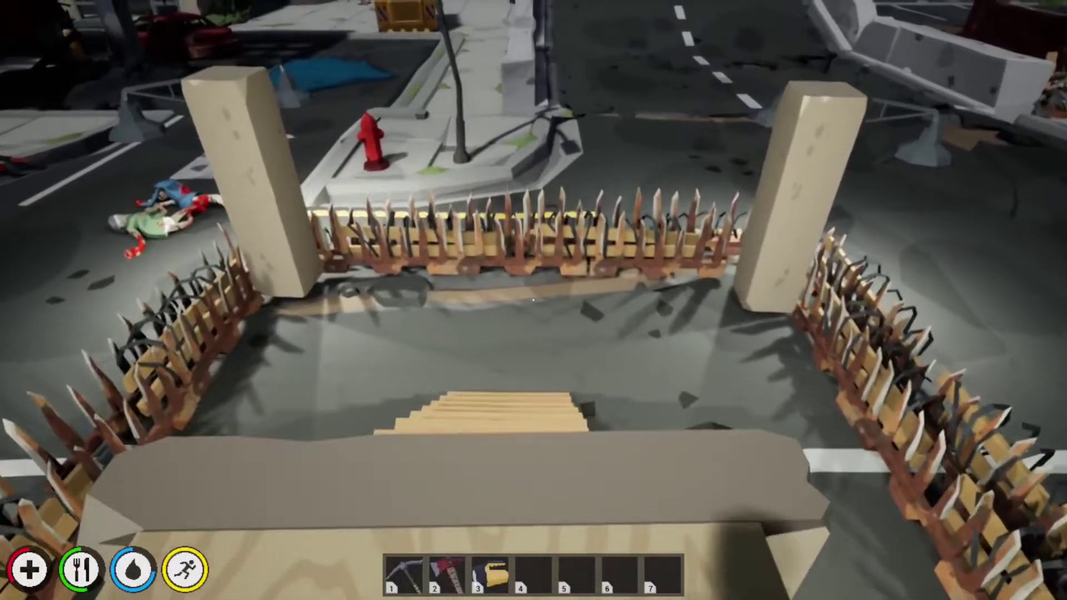
Step: Move four Barbed Barricades from the storage box into the Paratus Pack
key("Tab")
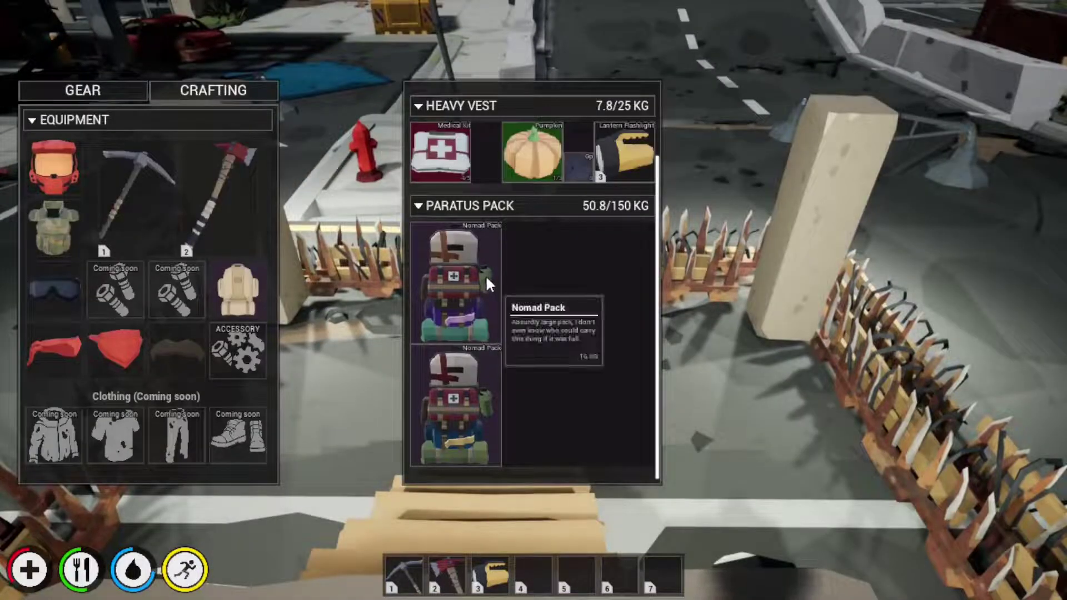
key("Tab")
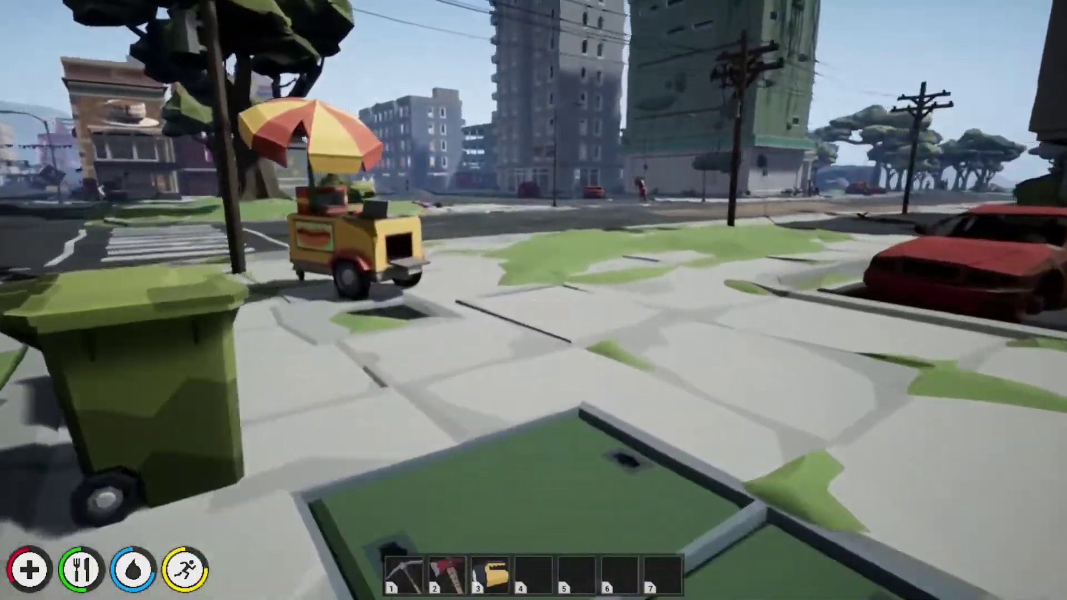
key("w")
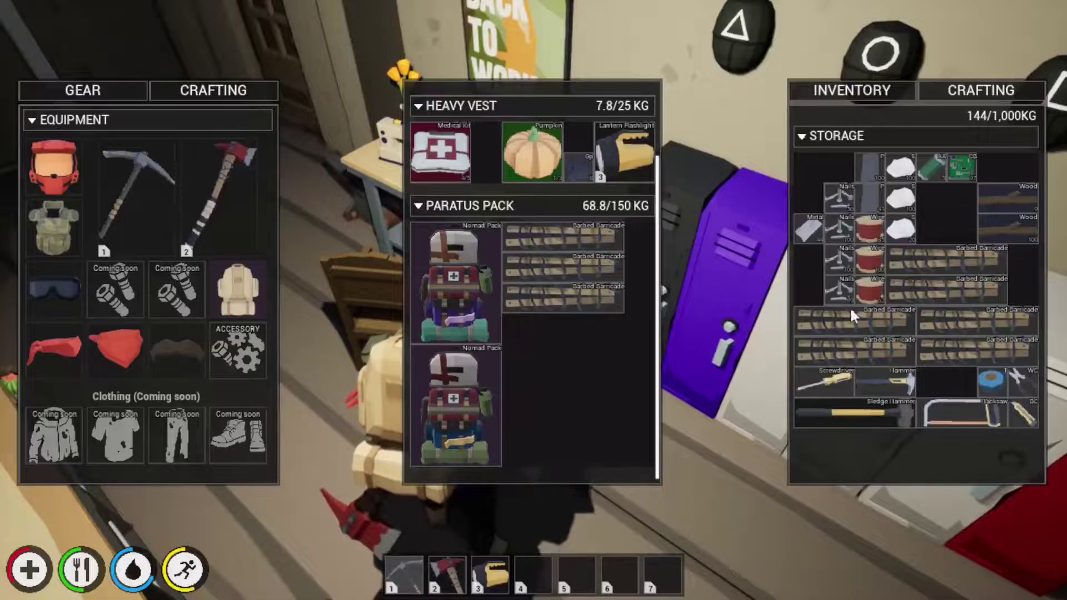
double_click(898, 317)
double_click(898, 345)
double_click(1022, 347)
double_click(1018, 317)
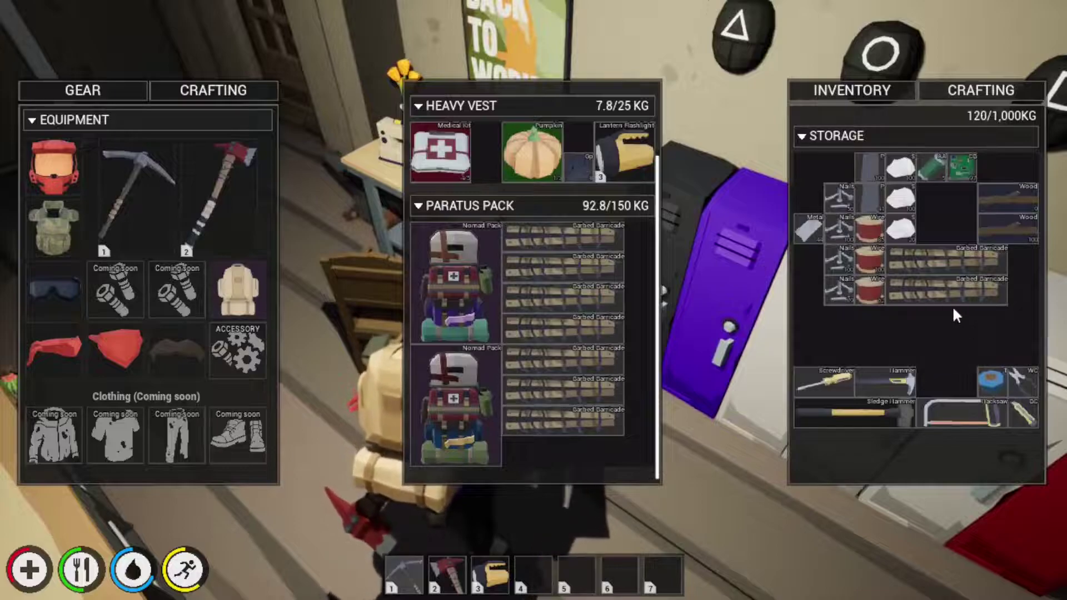
Step: Transfer four Barbed Barricades out of the Paratus Pack
double_click(562, 267)
double_click(562, 296)
double_click(562, 237)
double_click(563, 326)
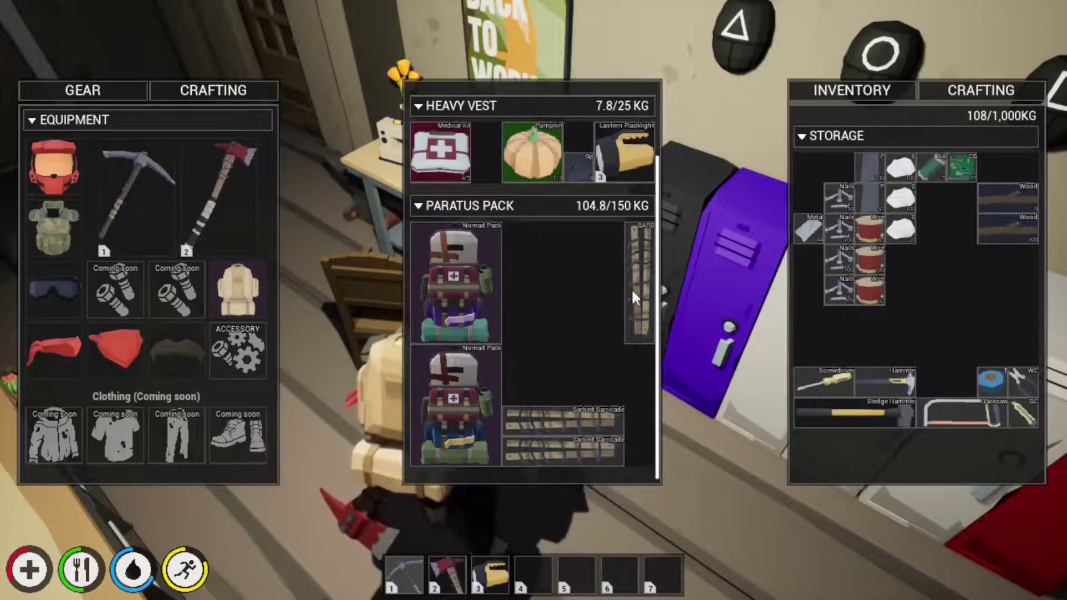
Step: Move the remaining barricades out and queue a Wood Fence (Half) craft
double_click(551, 423)
double_click(551, 451)
left_click(980, 90)
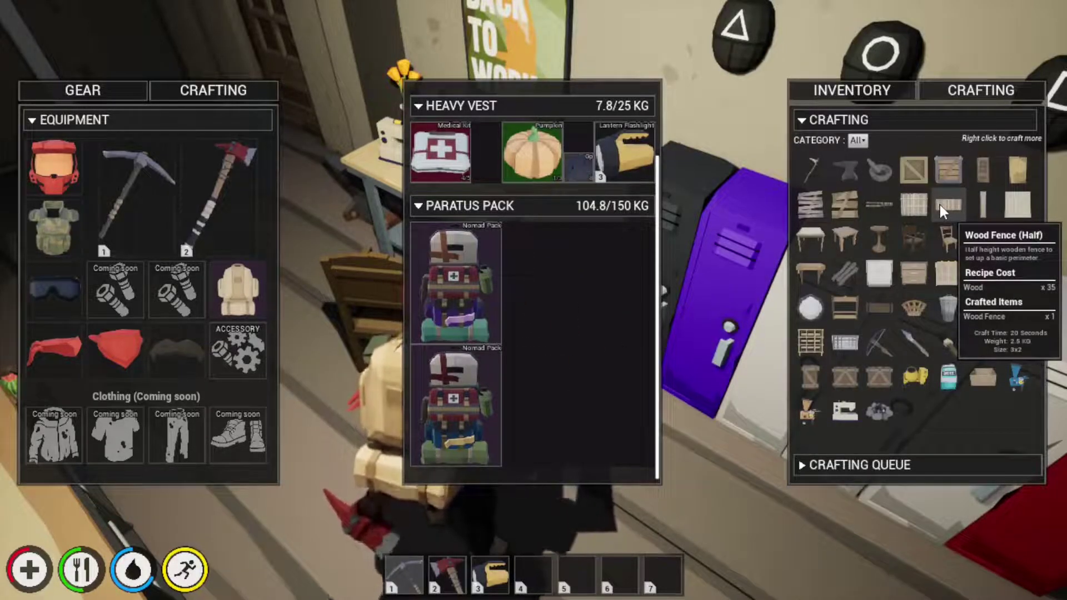
left_click(940, 204)
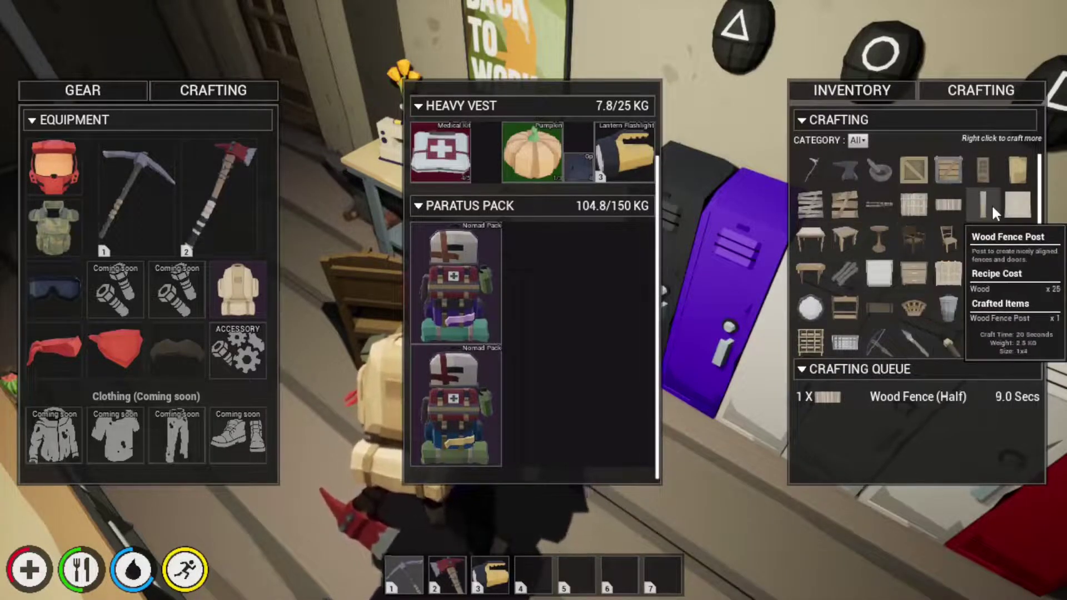
key("Tab")
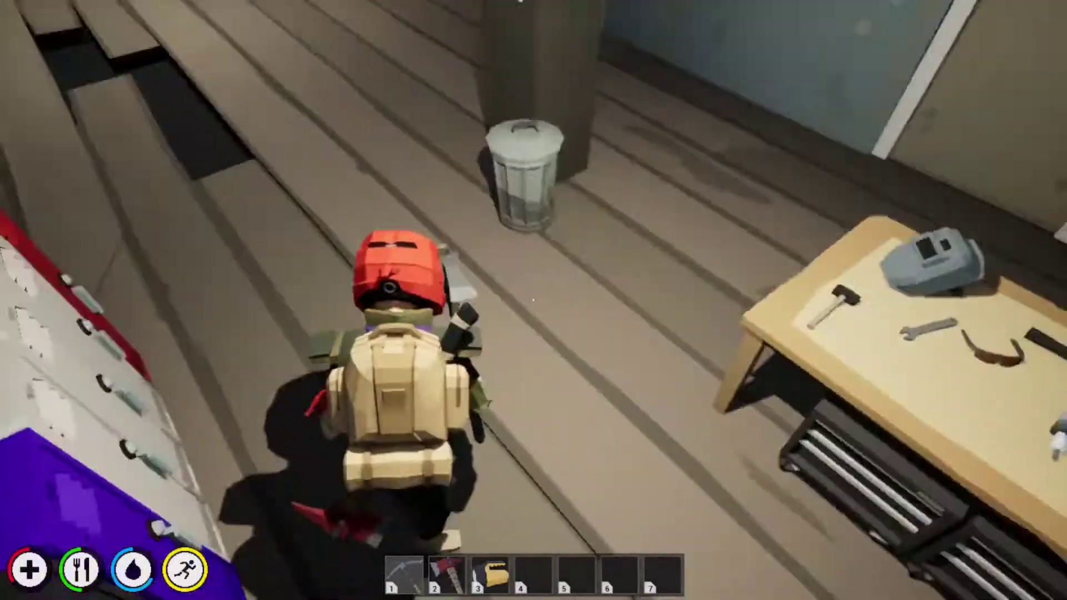
key("Tab")
left_click(574, 291)
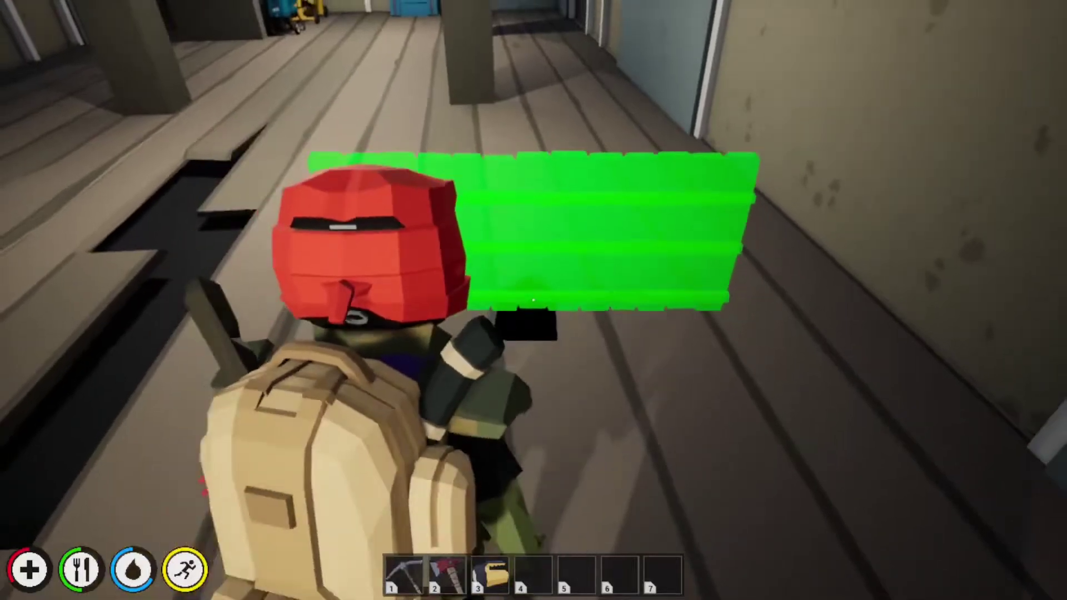
left_click(534, 300)
key("w")
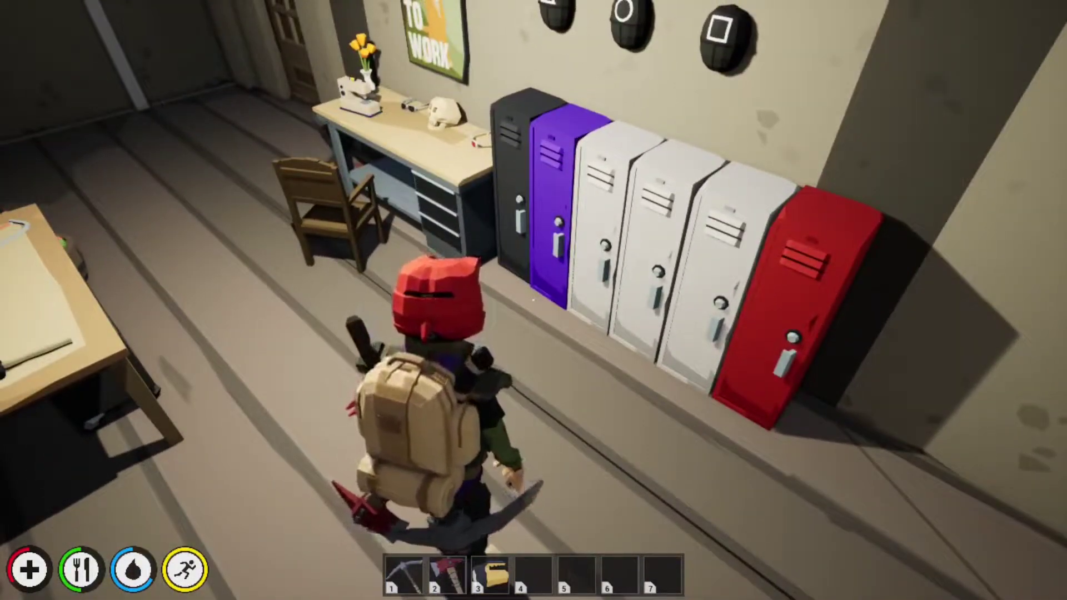
Step: Eat the pumpkin carried in the vest
key("Tab")
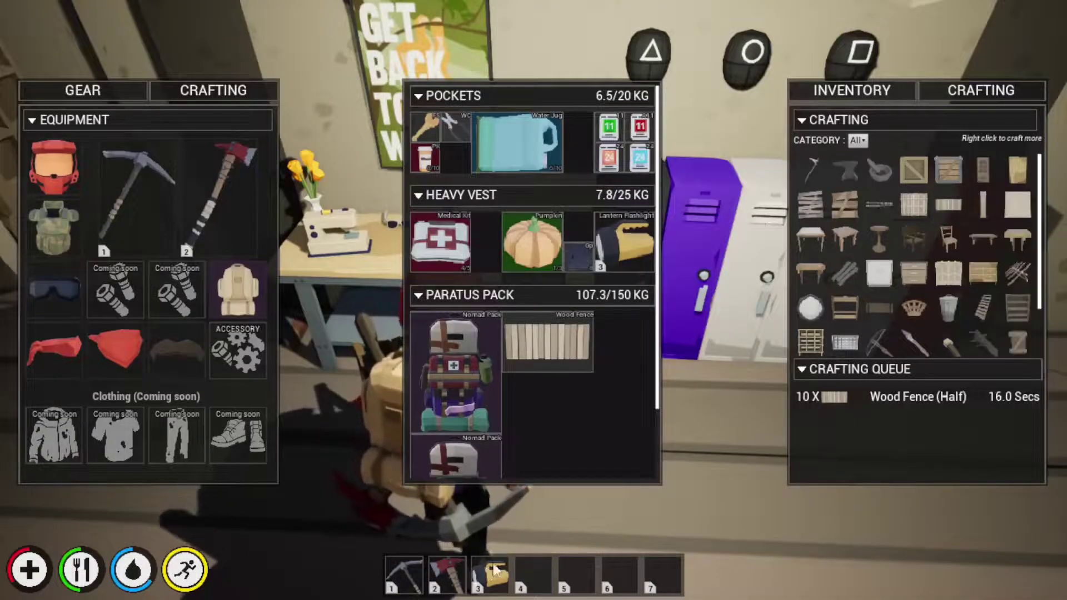
key("Tab")
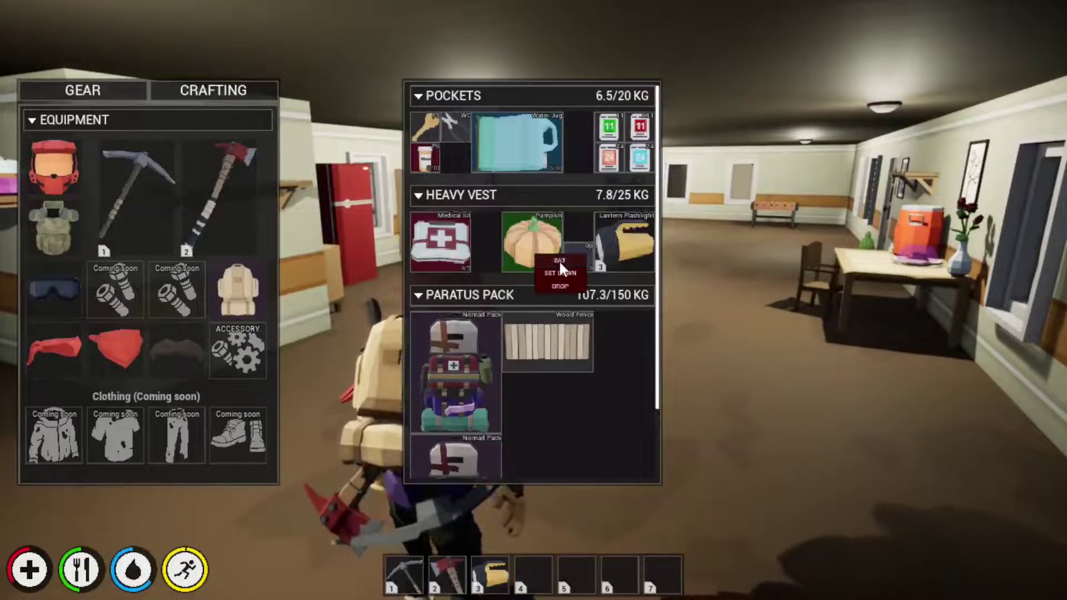
right_click(535, 239)
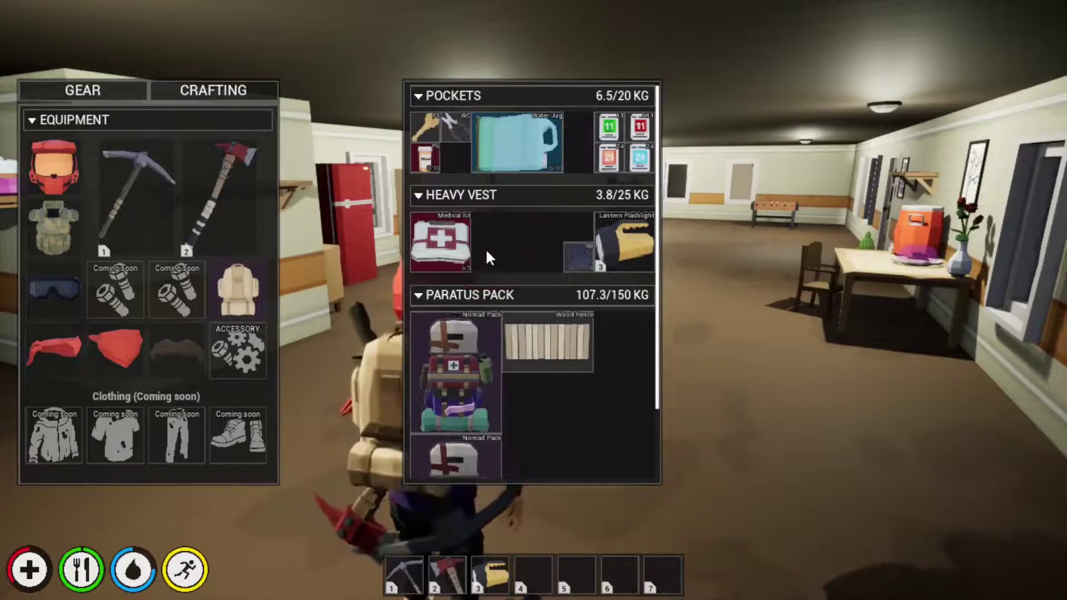
key("Tab")
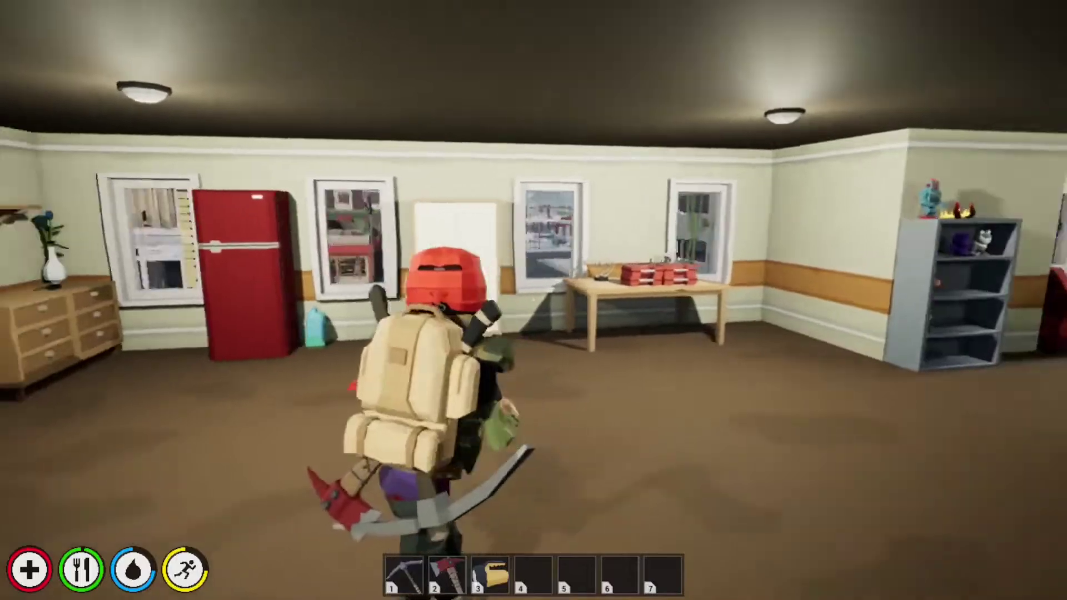
Step: Walk through the room to the water cooler and drink from it
key("w")
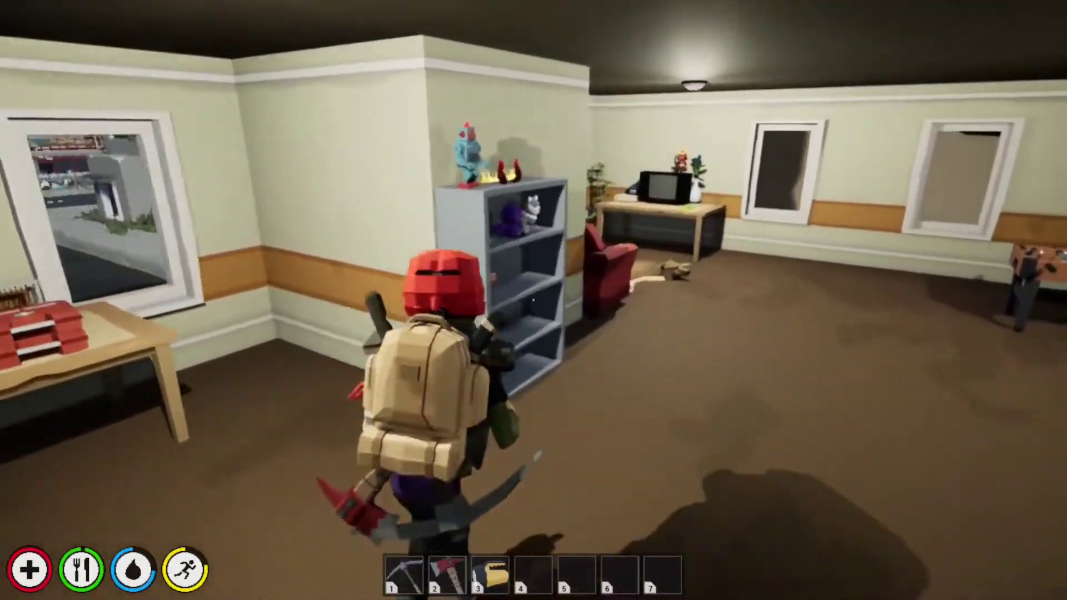
key("w")
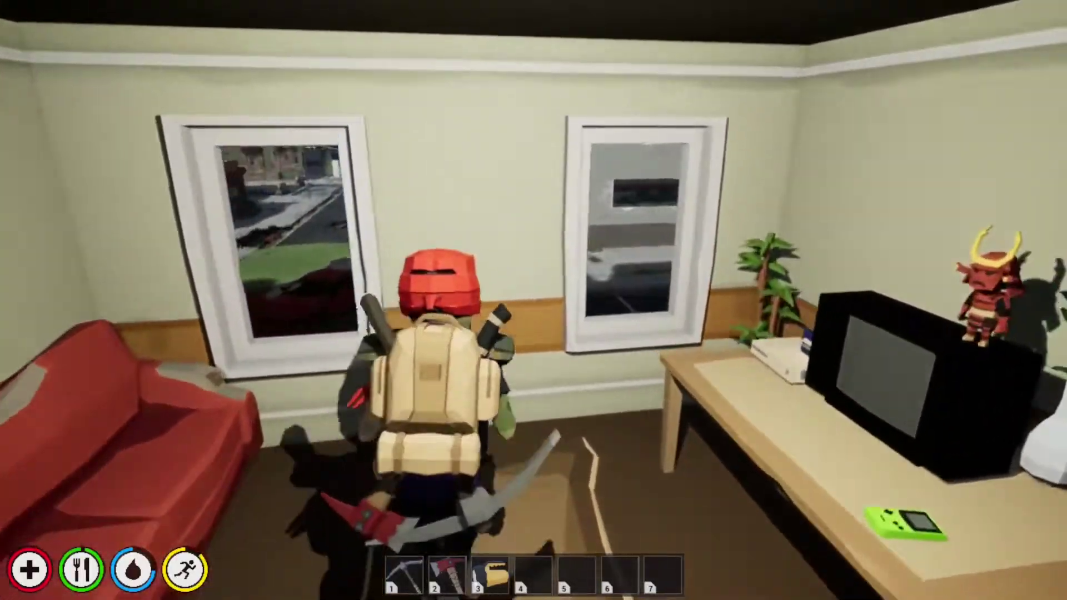
key("w")
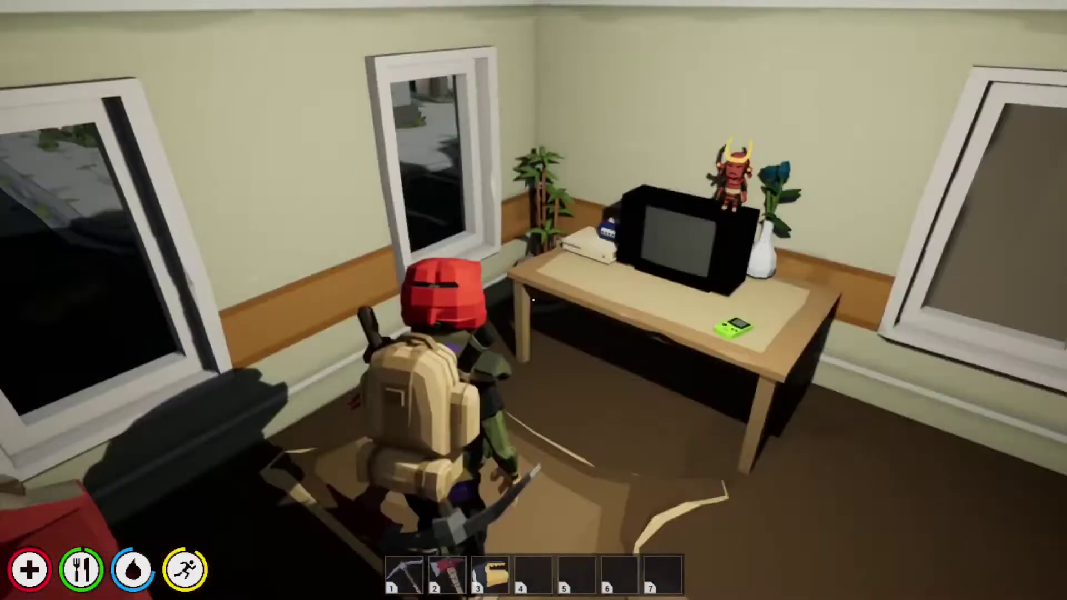
key("w")
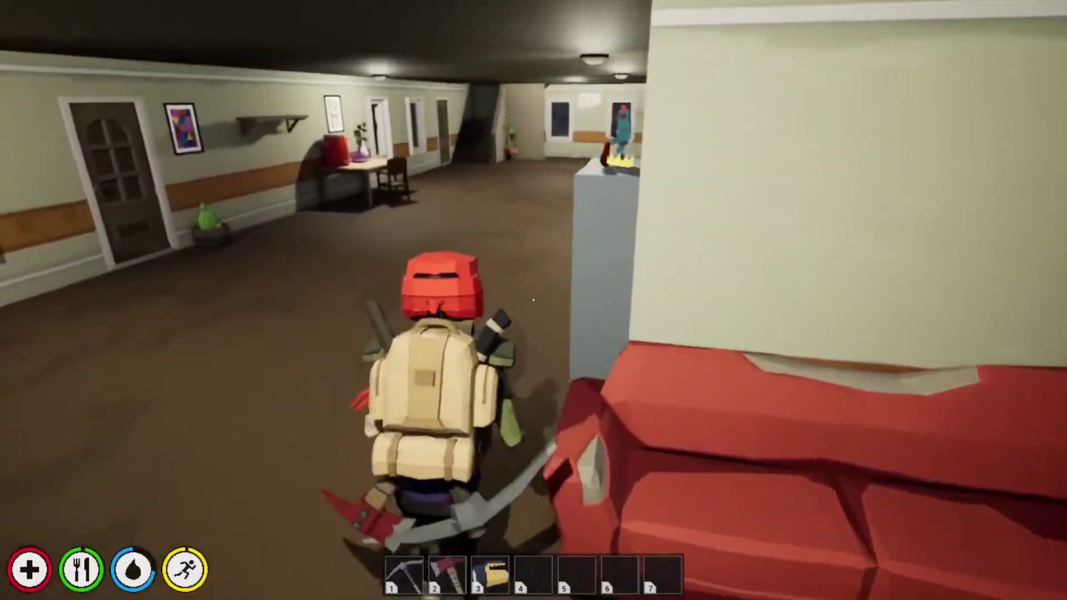
key("w")
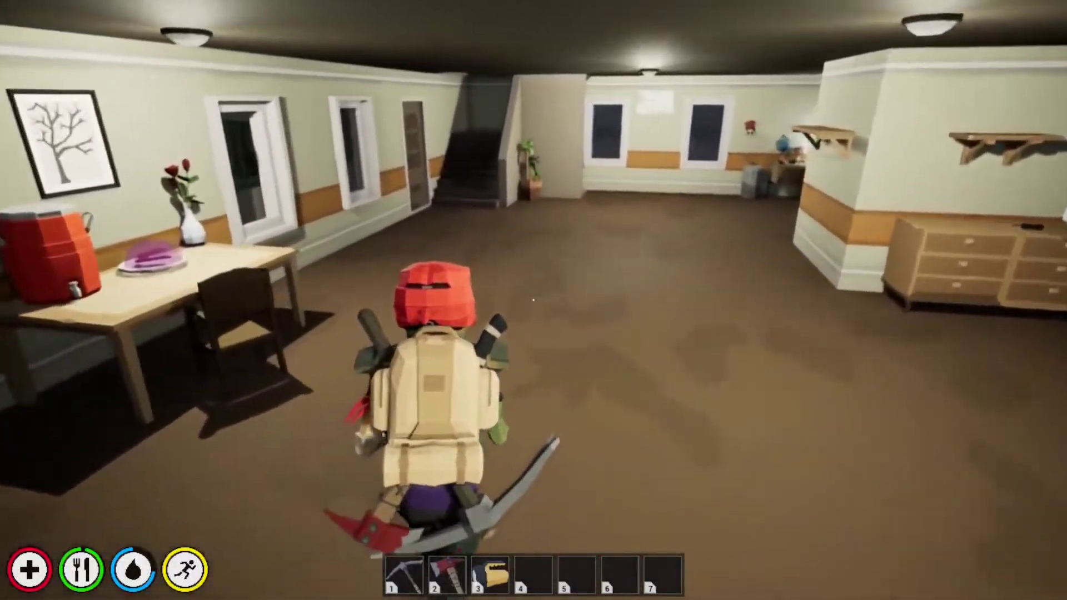
key("w")
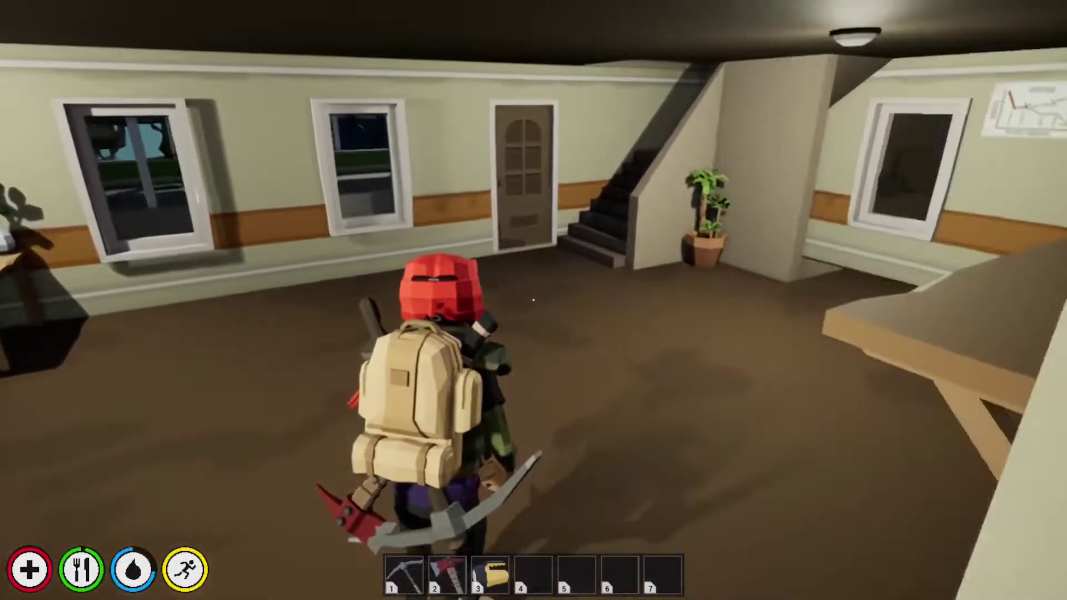
key("w")
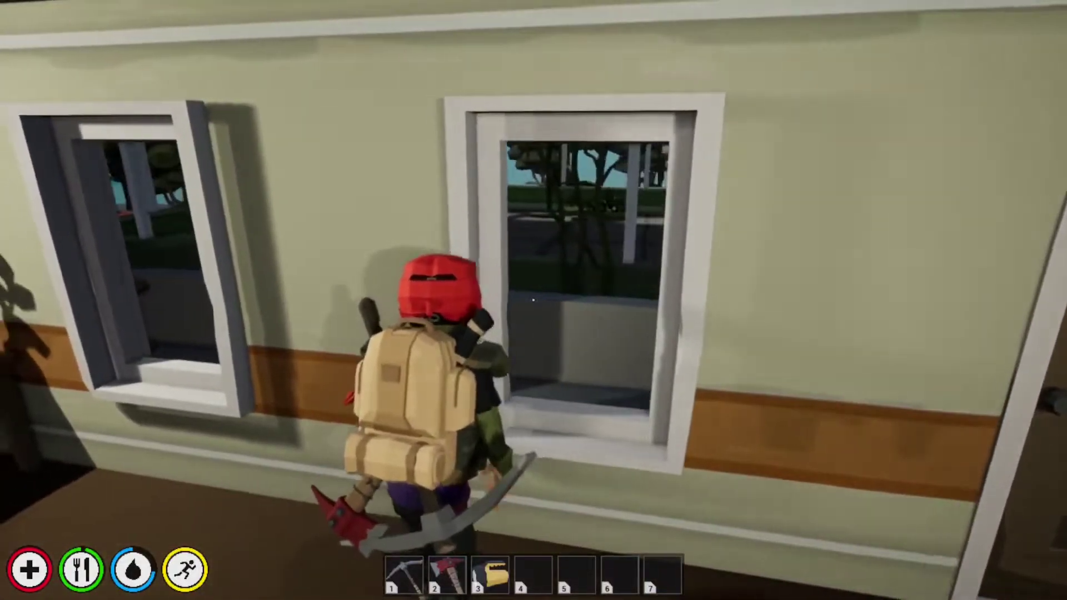
key("w")
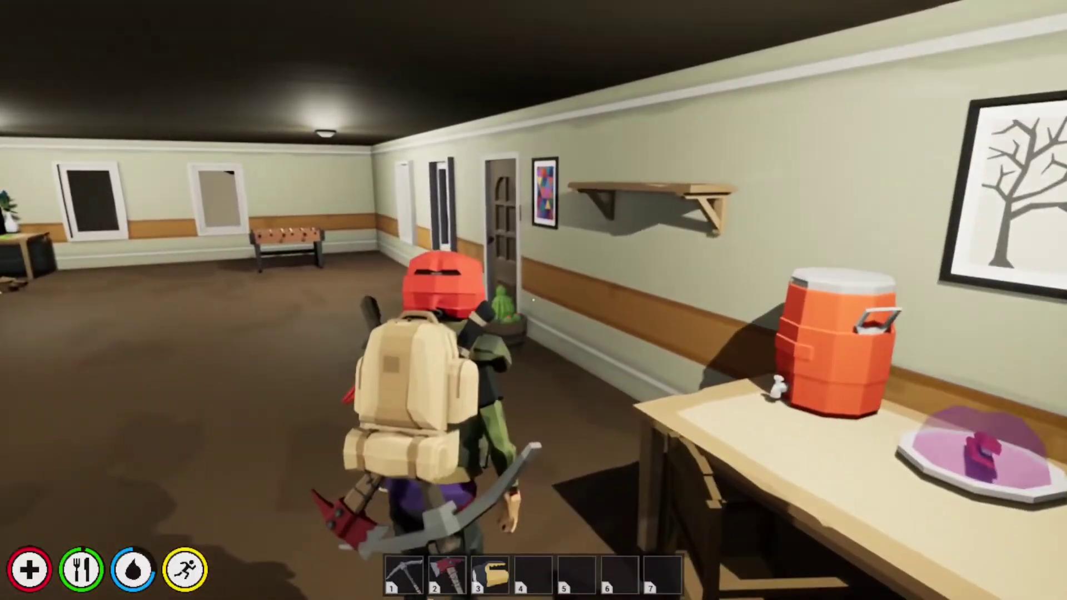
key("w")
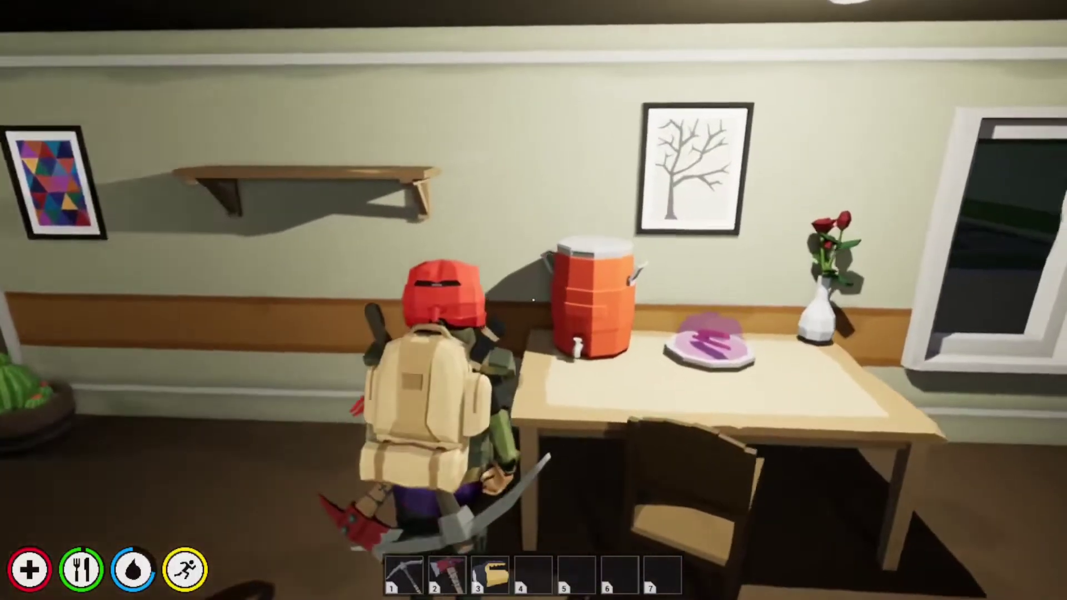
key("e")
Step: Go upstairs into the armory and bring up the bench's ammo recipes
key("d")
key("w")
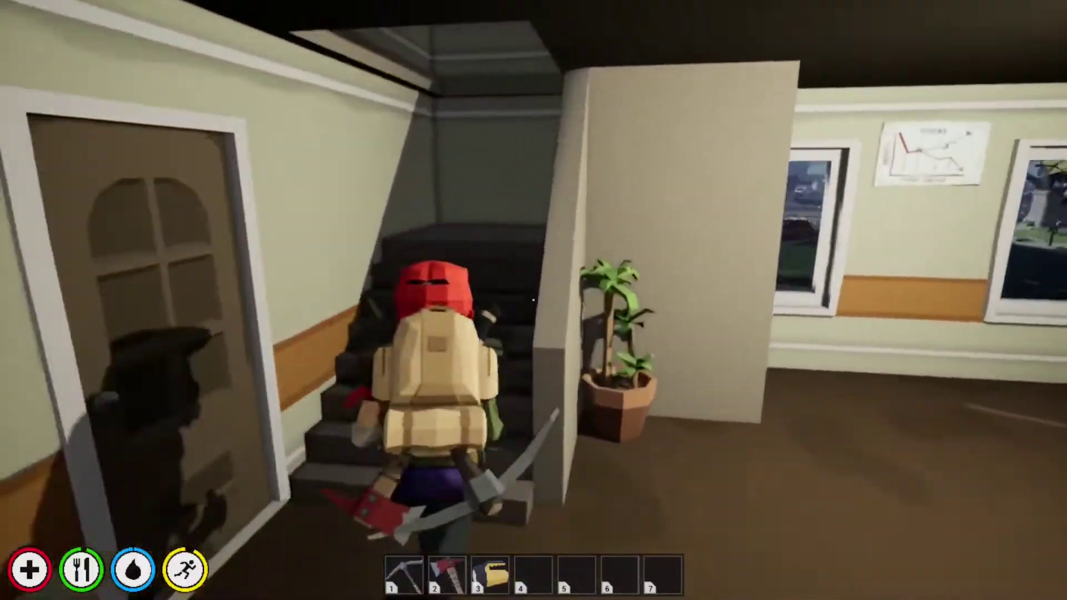
key("w")
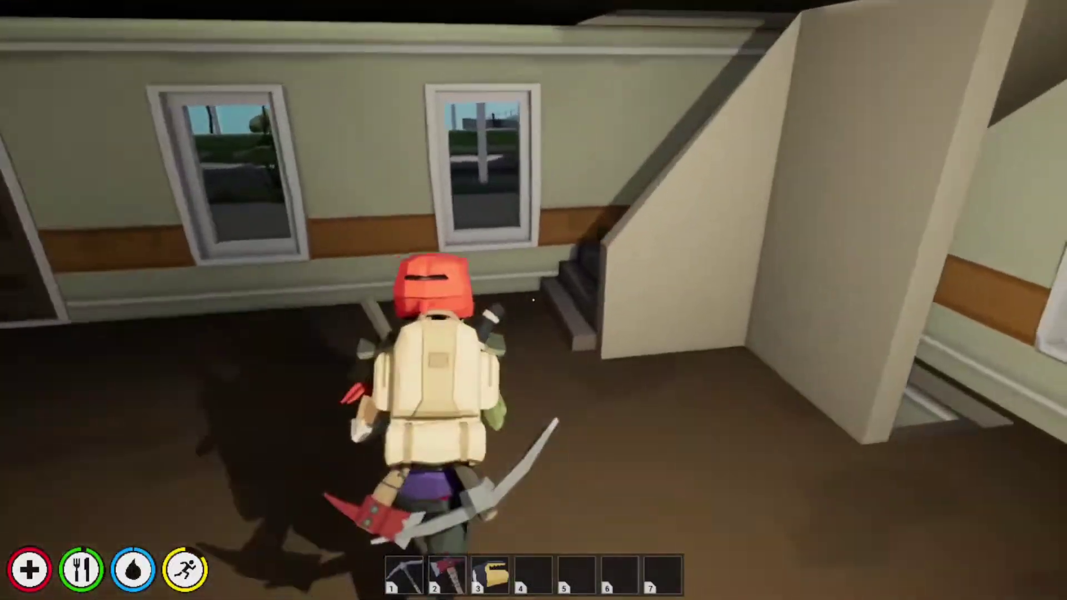
key("w")
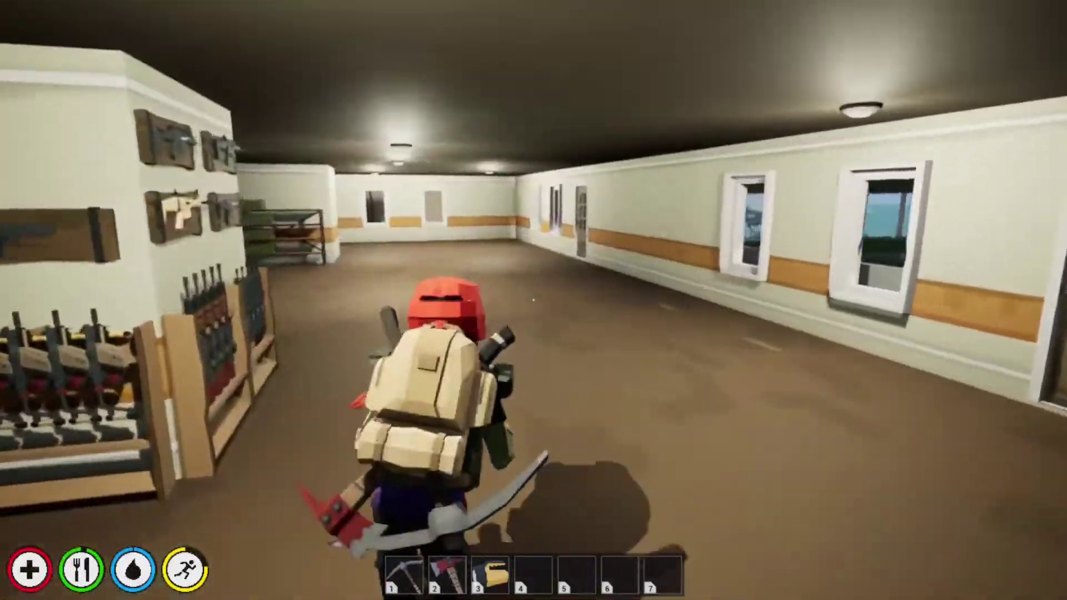
key("Tab")
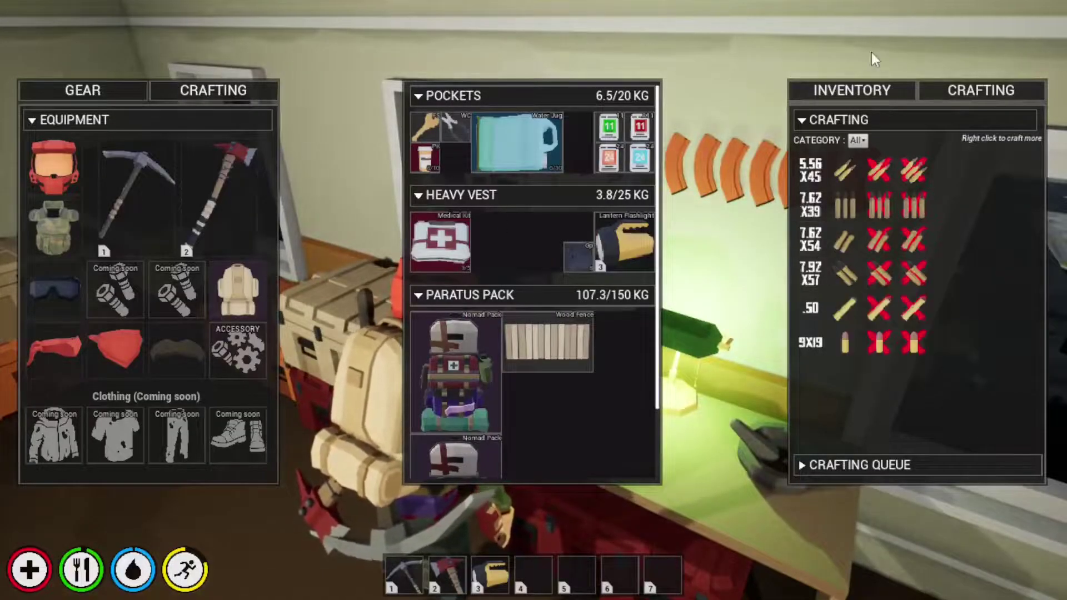
Step: Check the stored brass and the wood bolt crossbow recipe in the armory
left_click(845, 94)
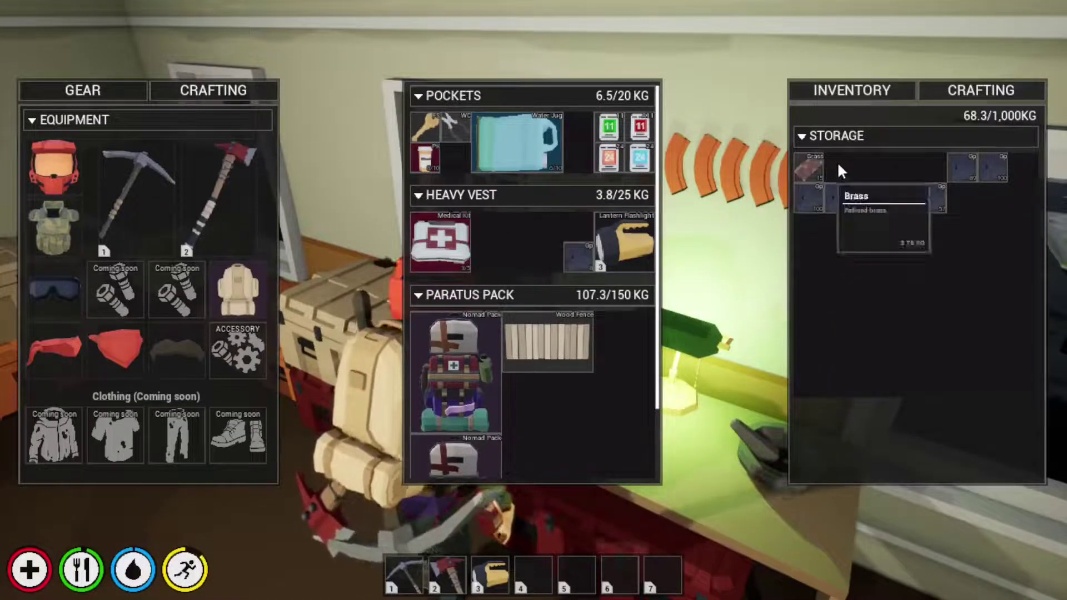
key("Tab")
left_click_drag(534, 300, 250, 417)
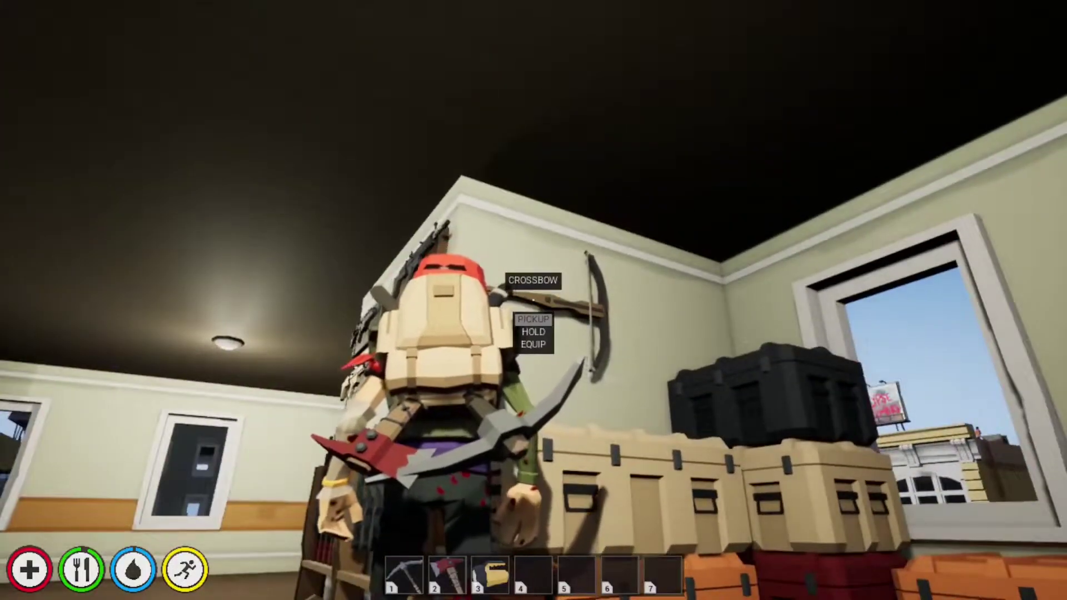
key("Tab")
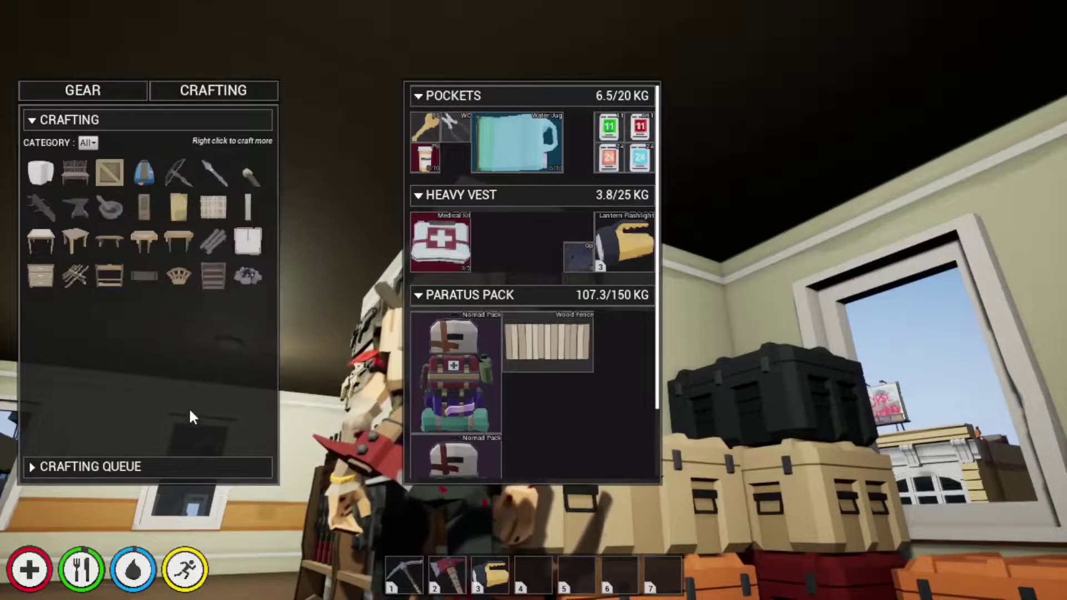
key("Tab")
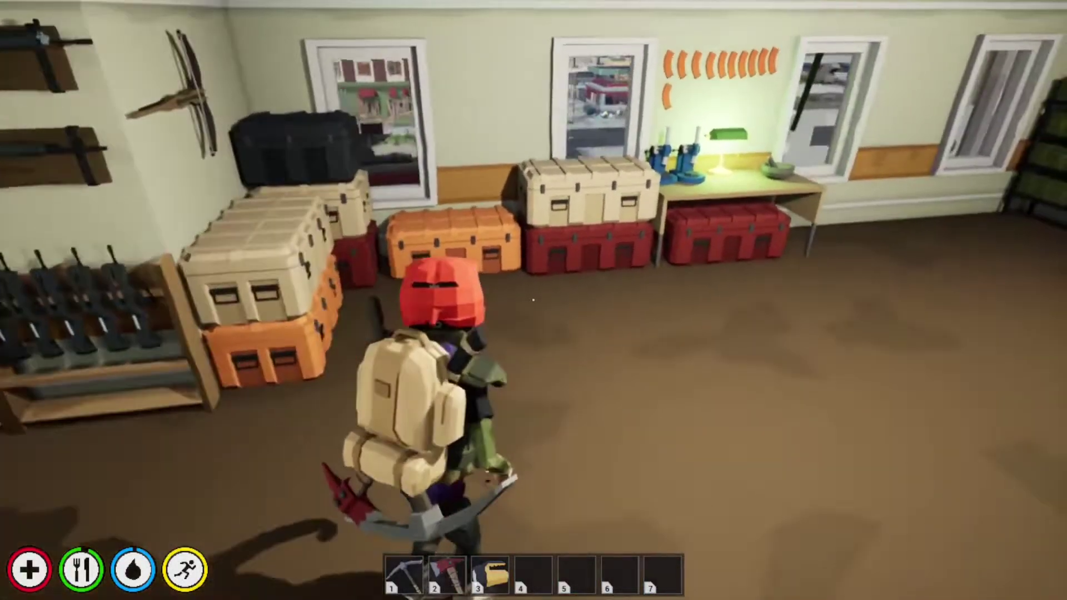
Step: At the workshop bench, inspect the Nomad Pack's wood fences and view stored items
key("Tab")
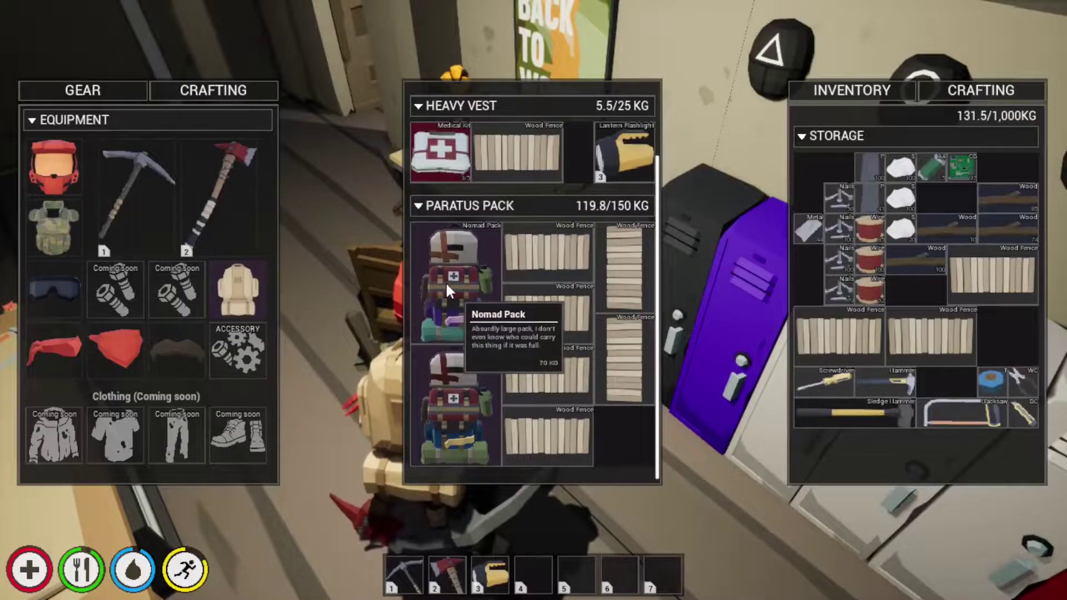
double_click(447, 282)
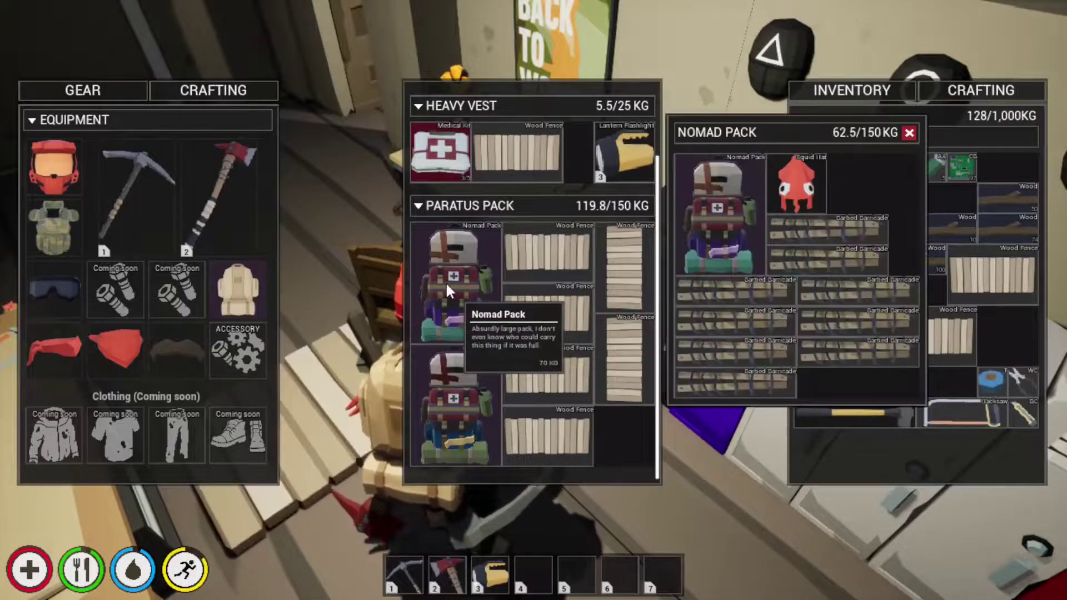
left_click(953, 91)
left_click(860, 93)
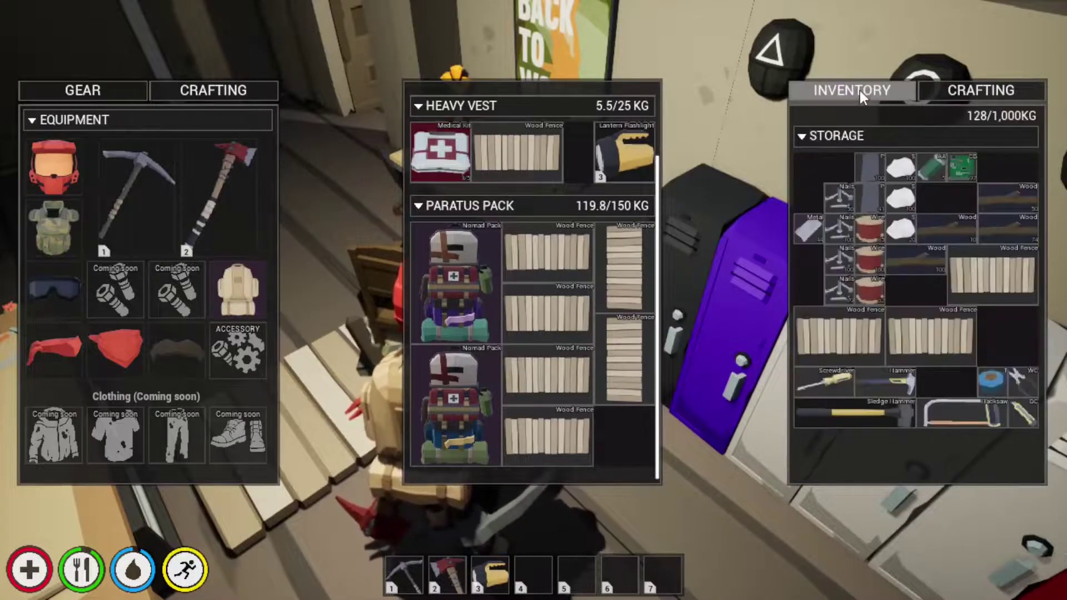
Step: Leave the building through the metal door toward the truck
key("Tab")
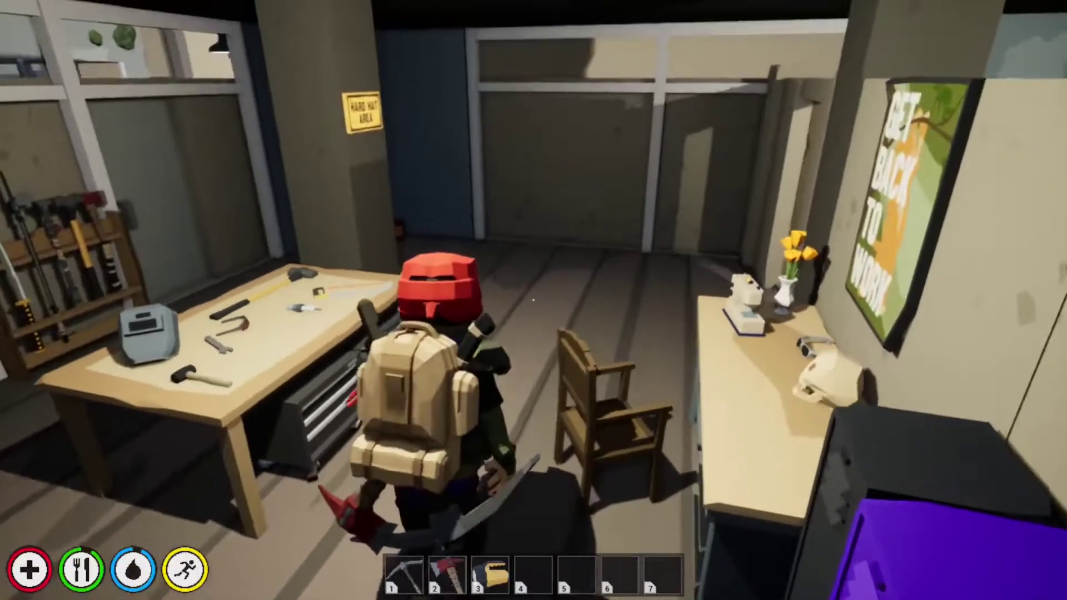
key("w")
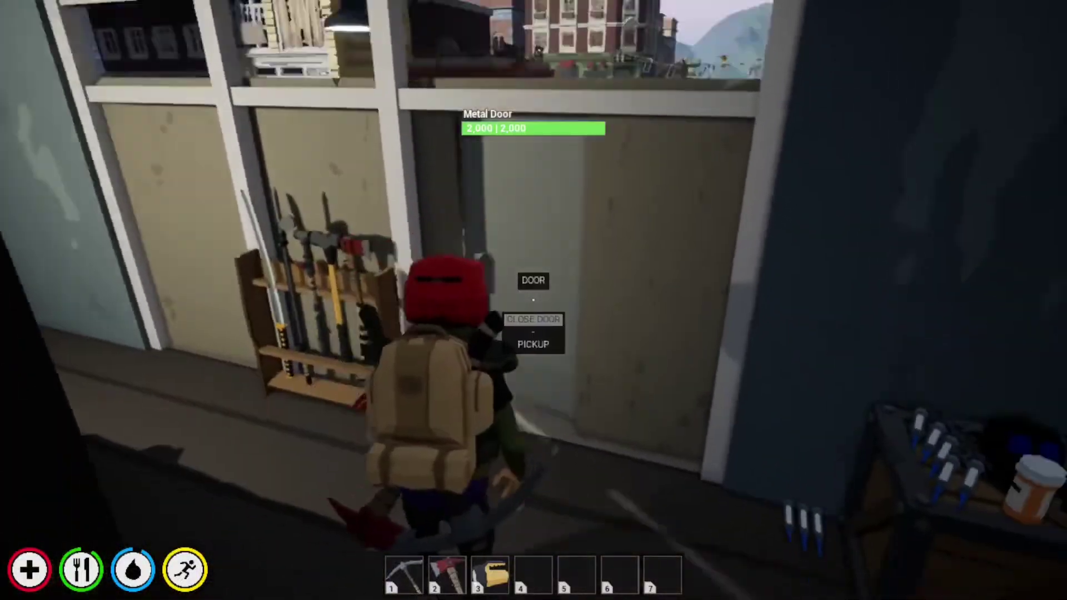
key("e")
key("w")
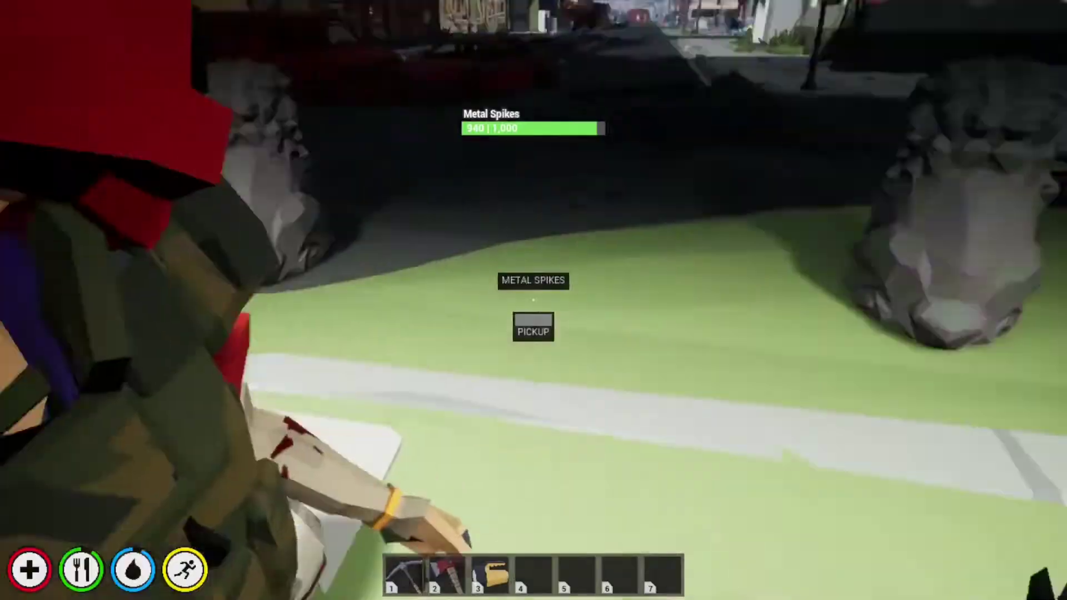
Step: Climb over the military truck onto the wood platform above the enclosure
key("w")
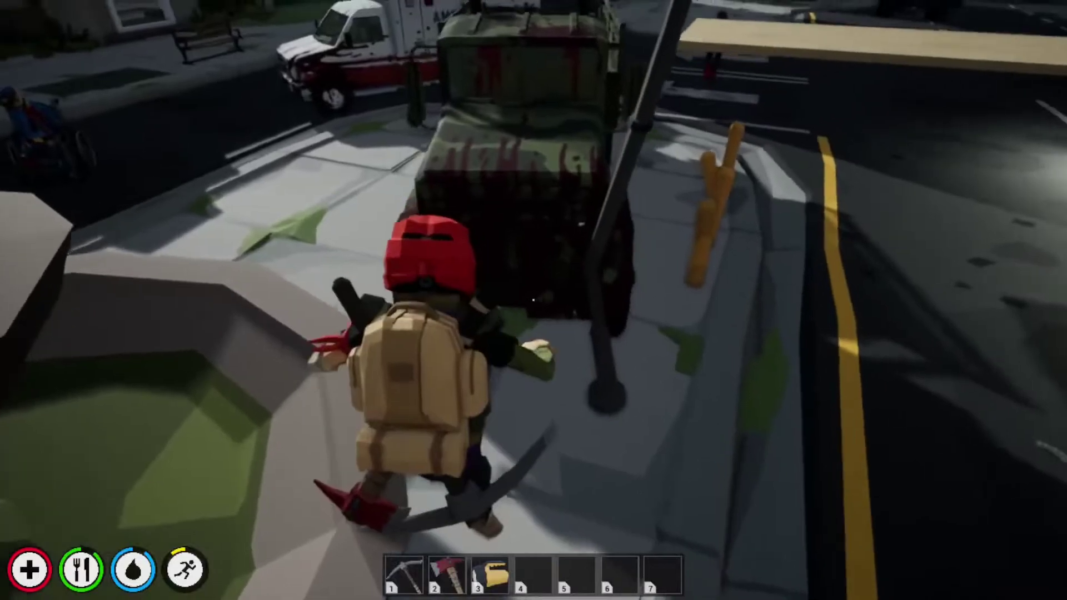
key("w")
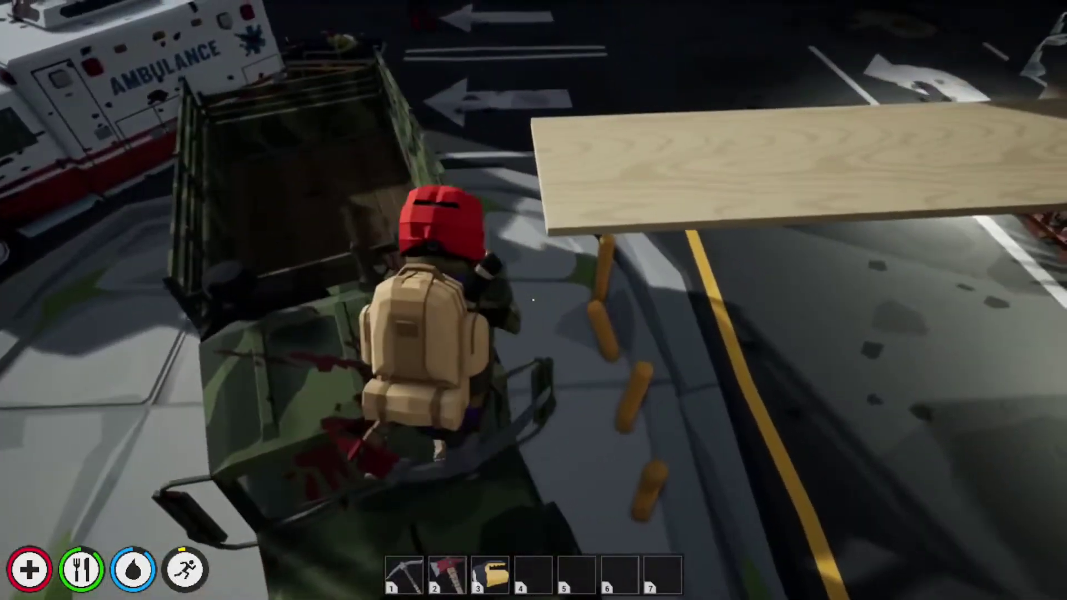
key("w")
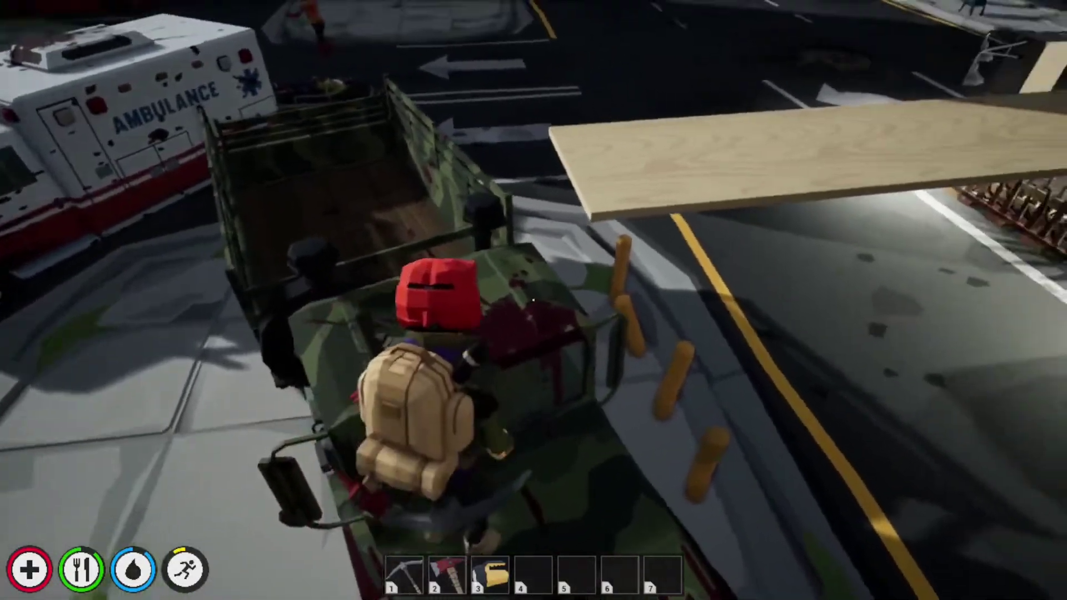
key("w")
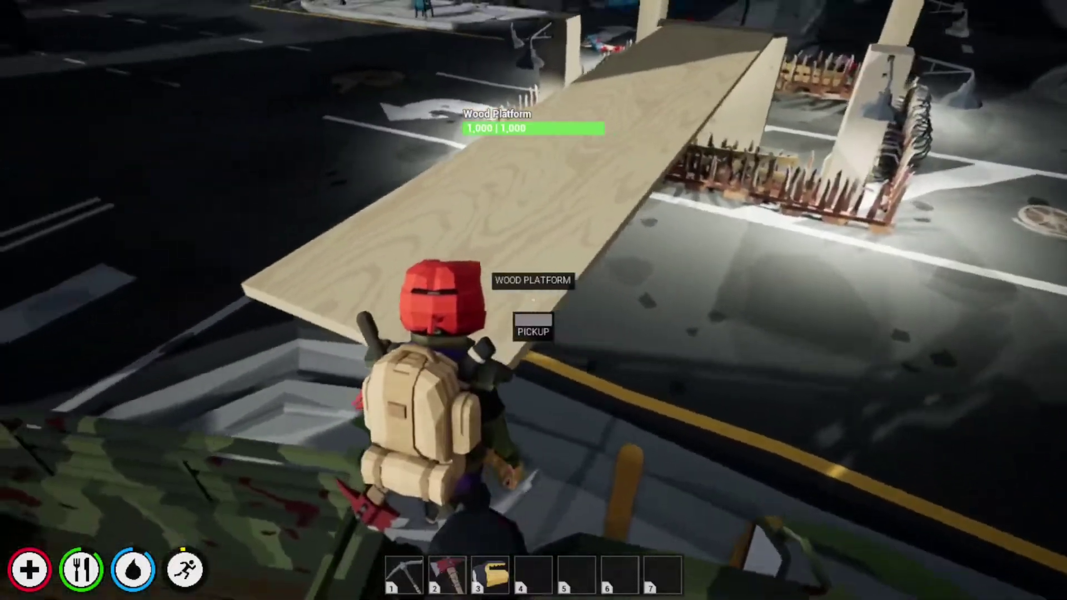
key("w")
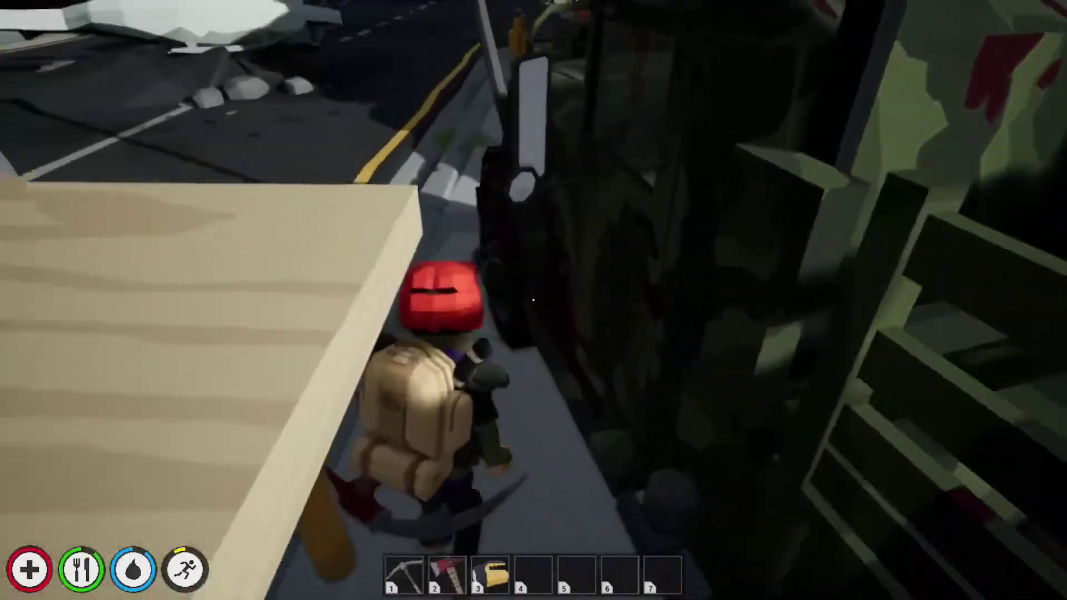
key("w")
key("w")
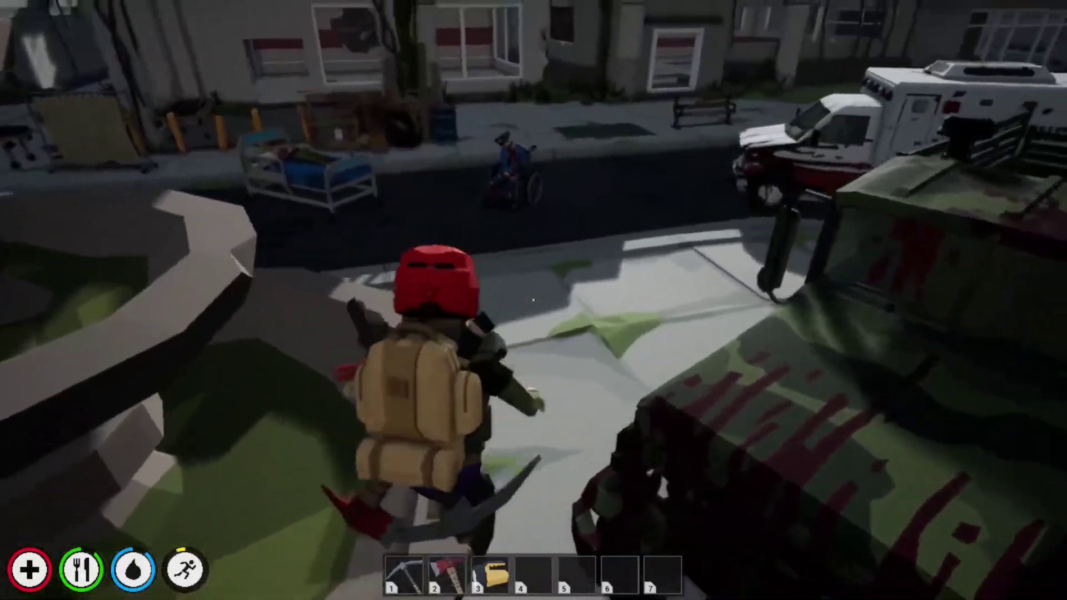
key("w")
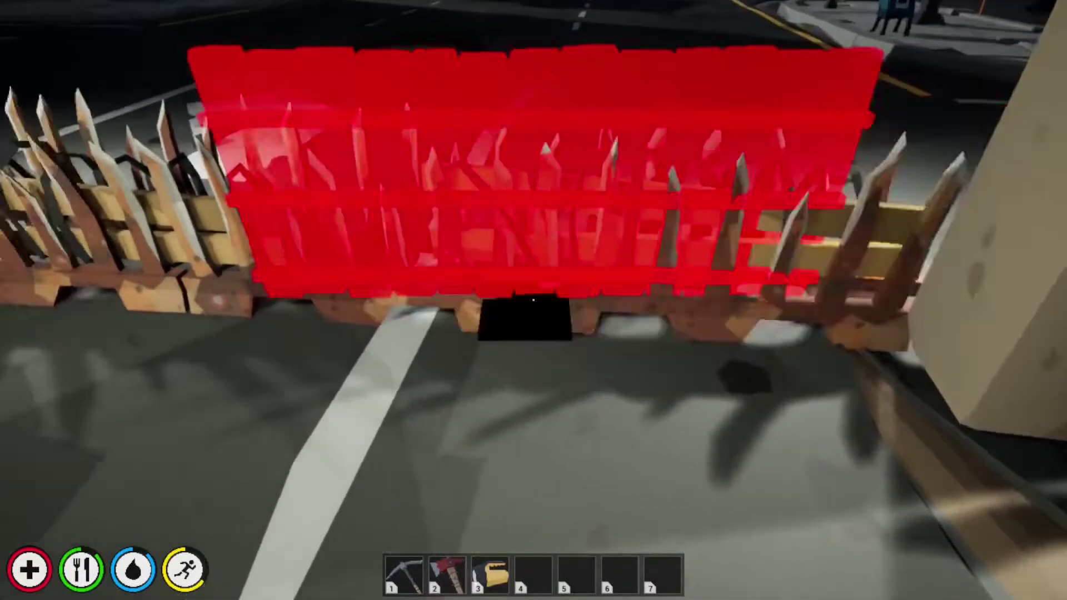
Step: Place two wood fence walls behind the metal spikes beside the concrete pillar
left_click(533, 301)
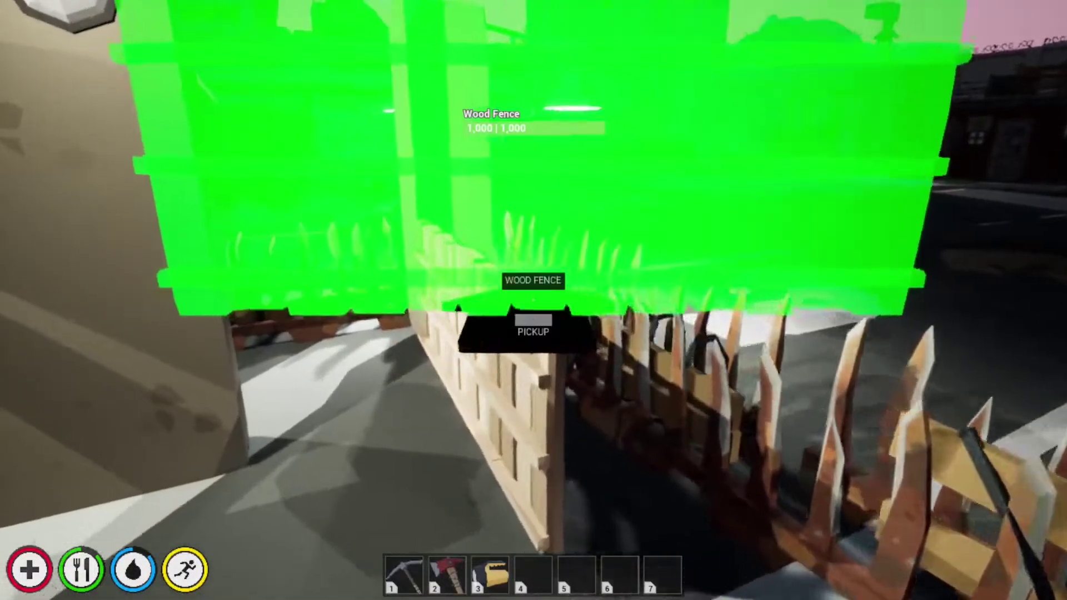
left_click(534, 300)
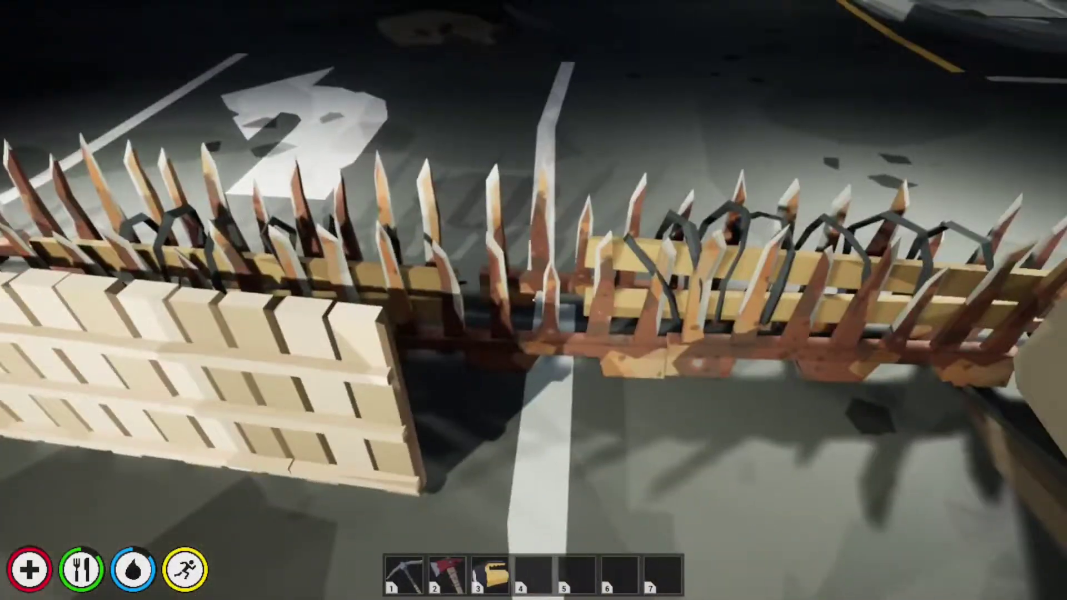
Step: Build two Wood Fence walls inside the spiked enclosure, one beside the pillar
key("Tab")
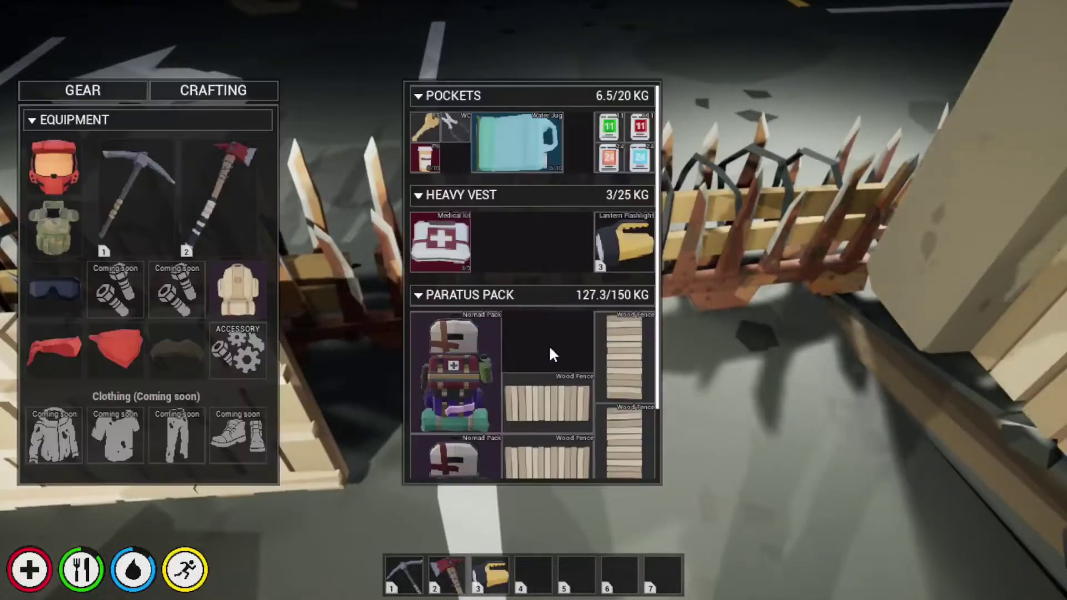
left_click(648, 368)
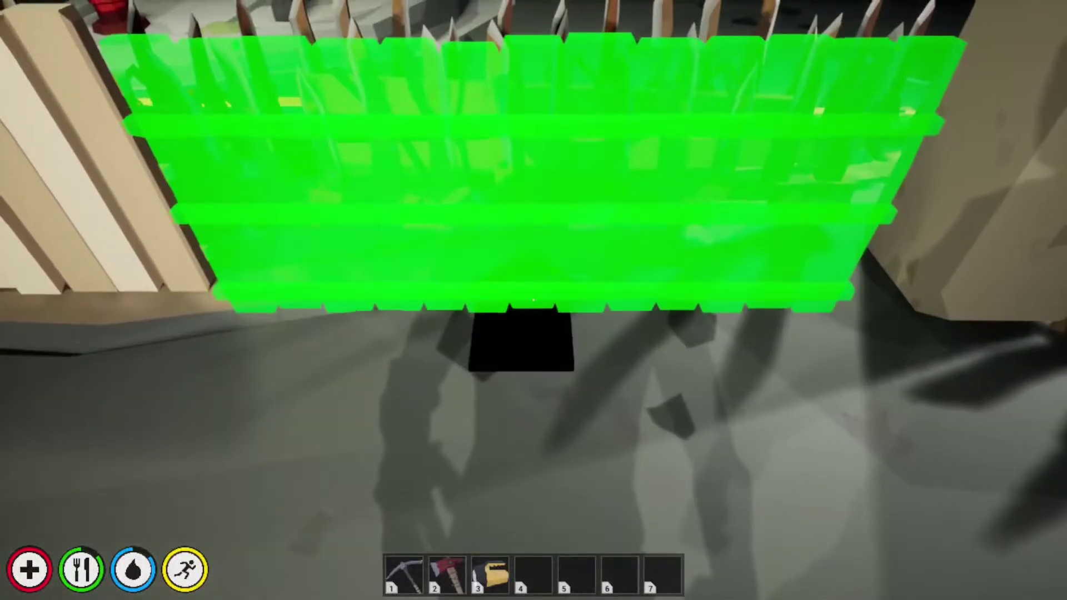
left_click(534, 301)
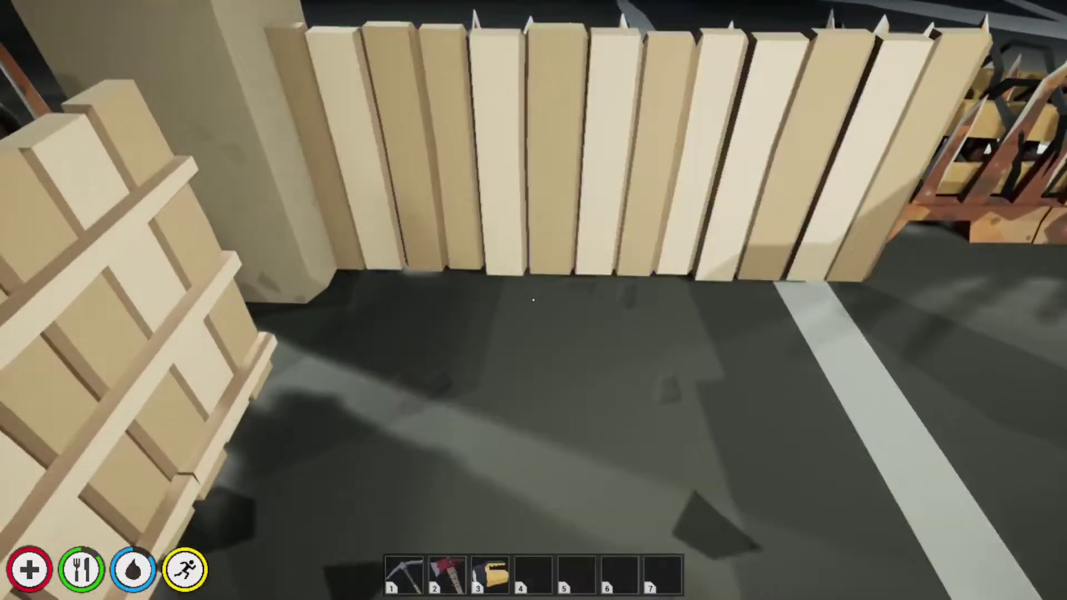
key("Tab")
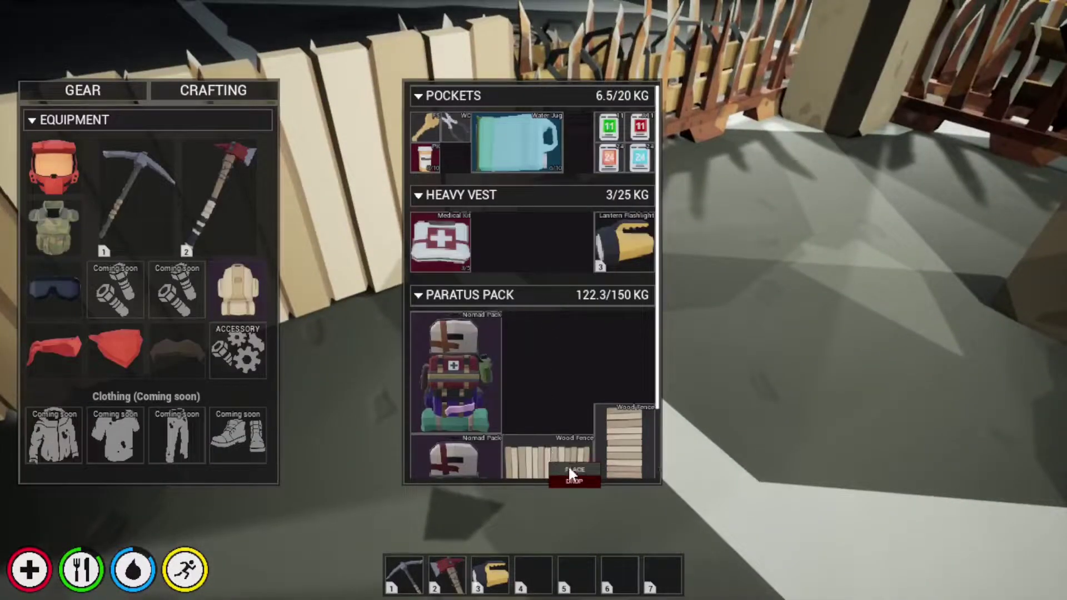
left_click(575, 469)
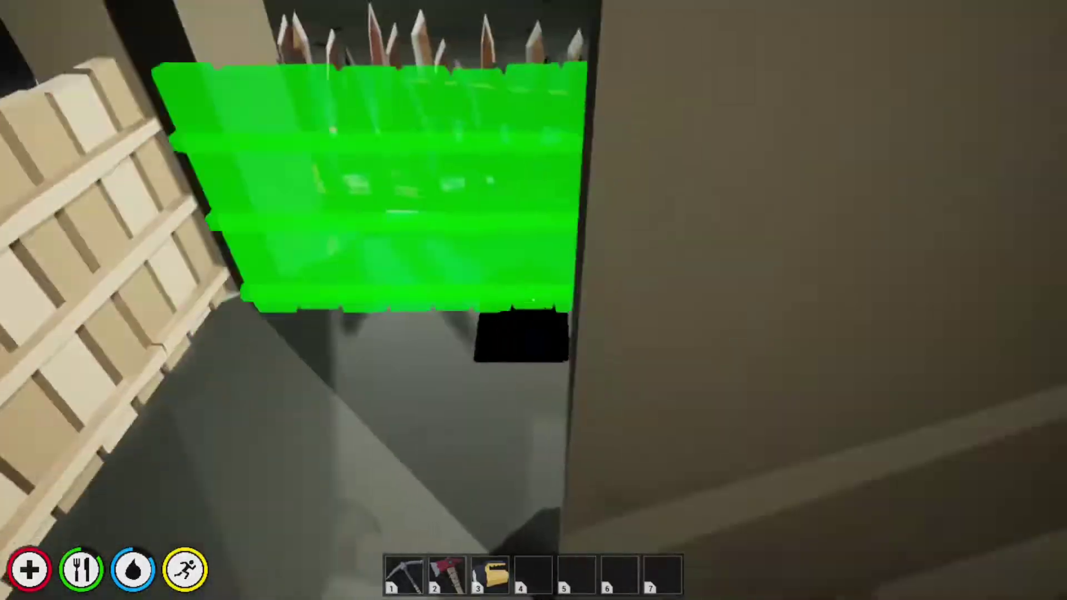
left_click(533, 300)
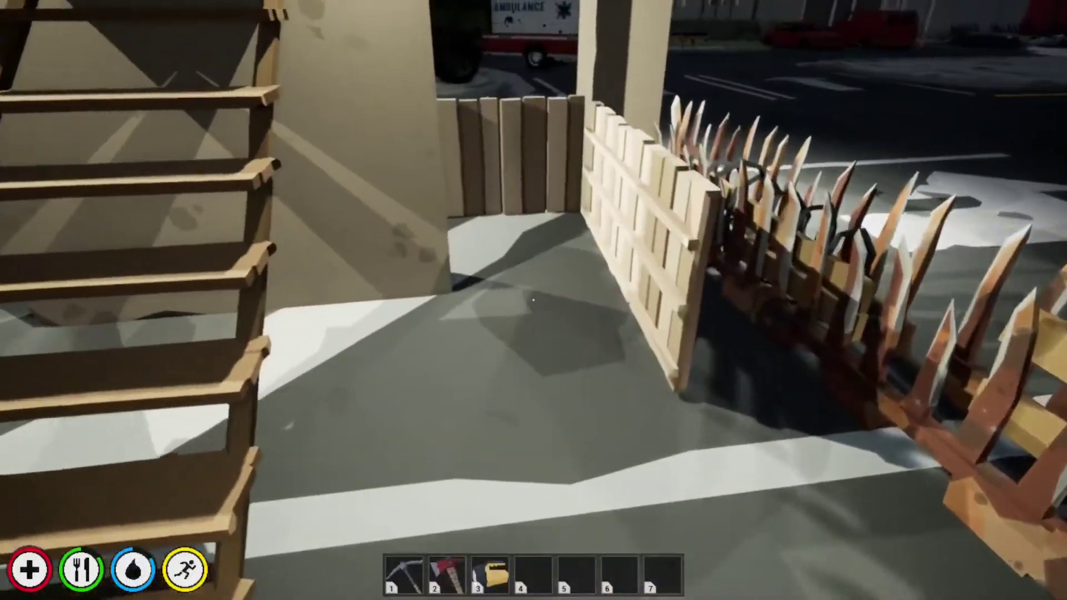
Step: Stow the leftover Wood Fence in an empty Paratus Pack slot
key("Tab")
scroll(609, 394, "down", 2)
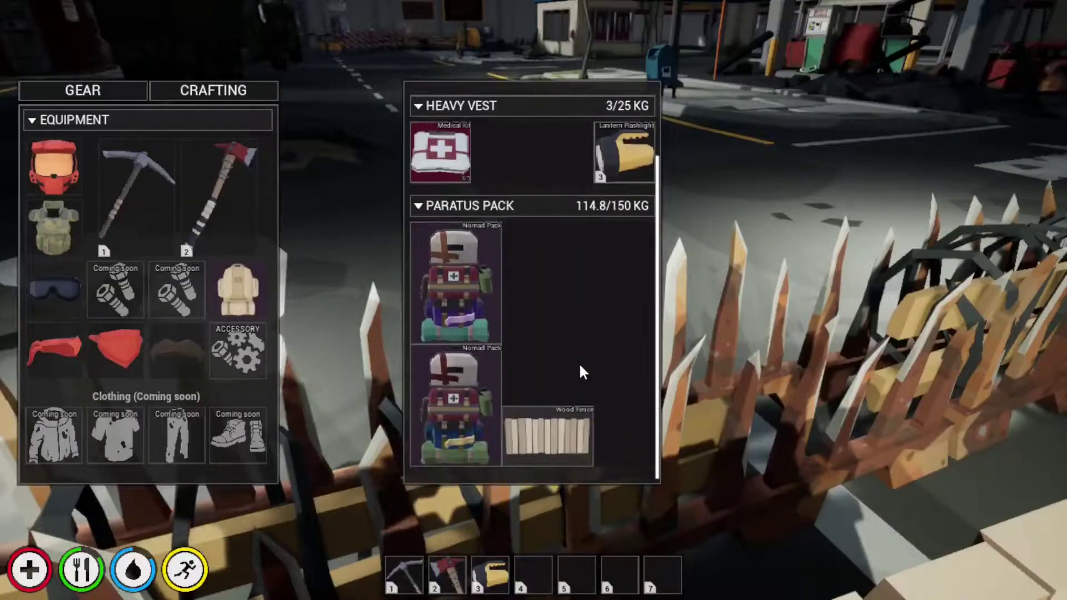
left_click_drag(548, 436, 517, 242)
key("Tab")
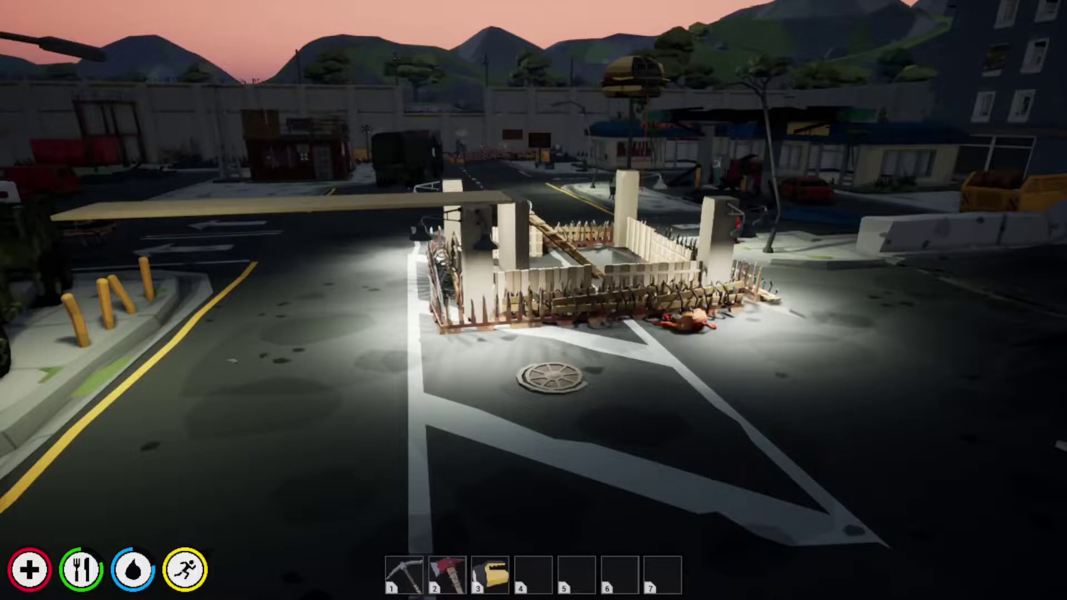
Step: Unpack Barbed Barricades from the Nomad Pack and place two outside the metal spikes
key("Tab")
double_click(469, 346)
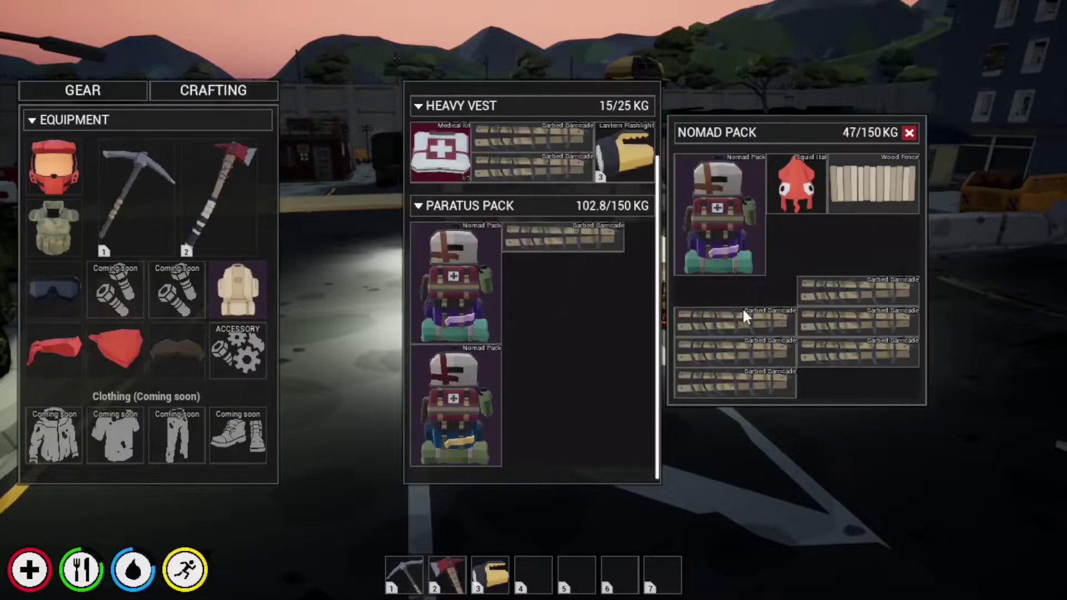
key("Tab")
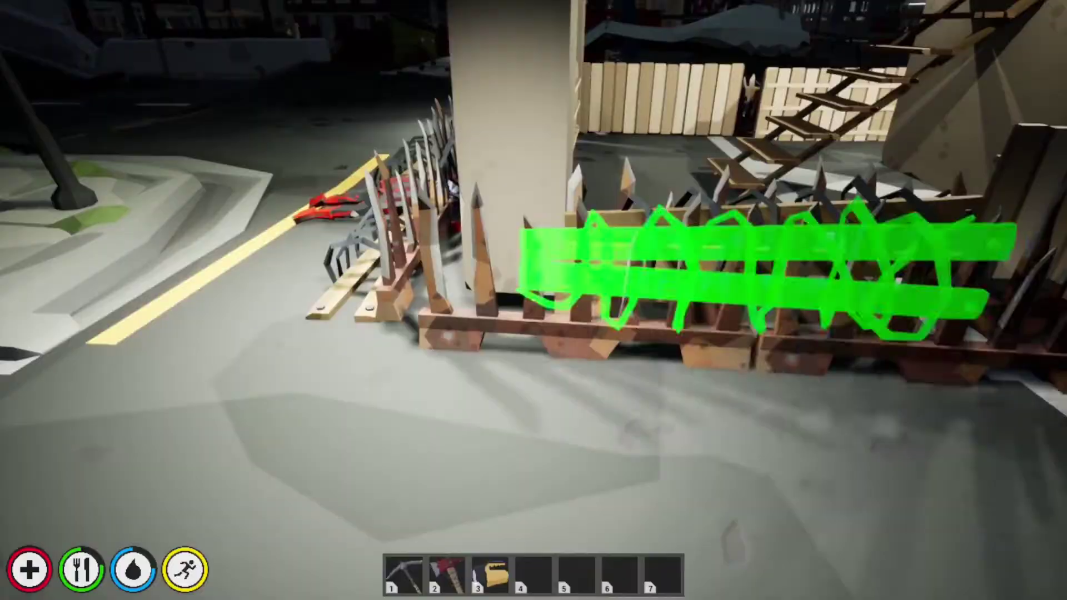
left_click(534, 300)
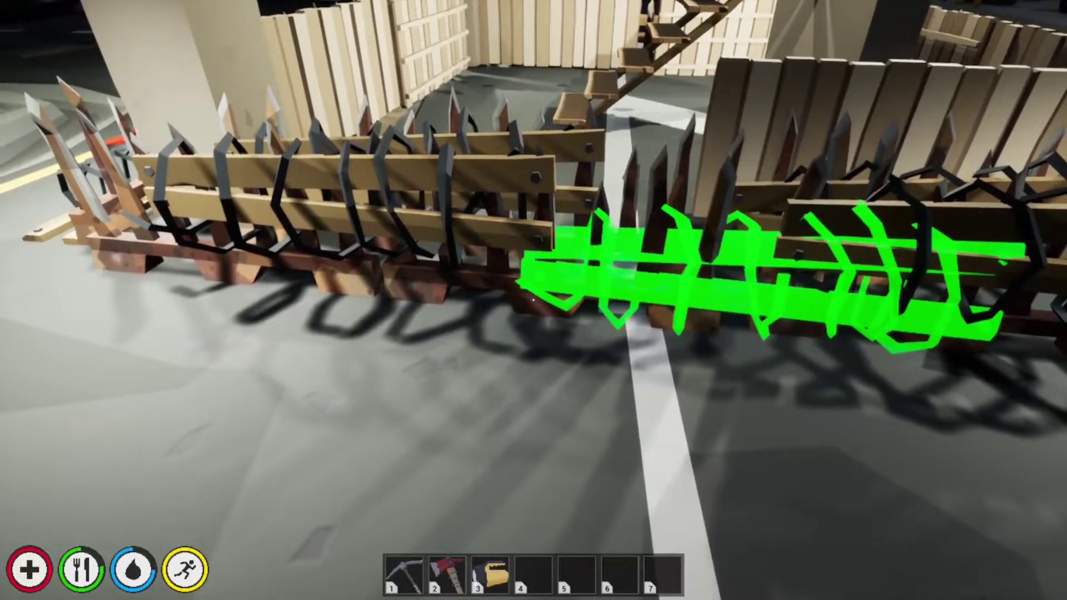
left_click(534, 300)
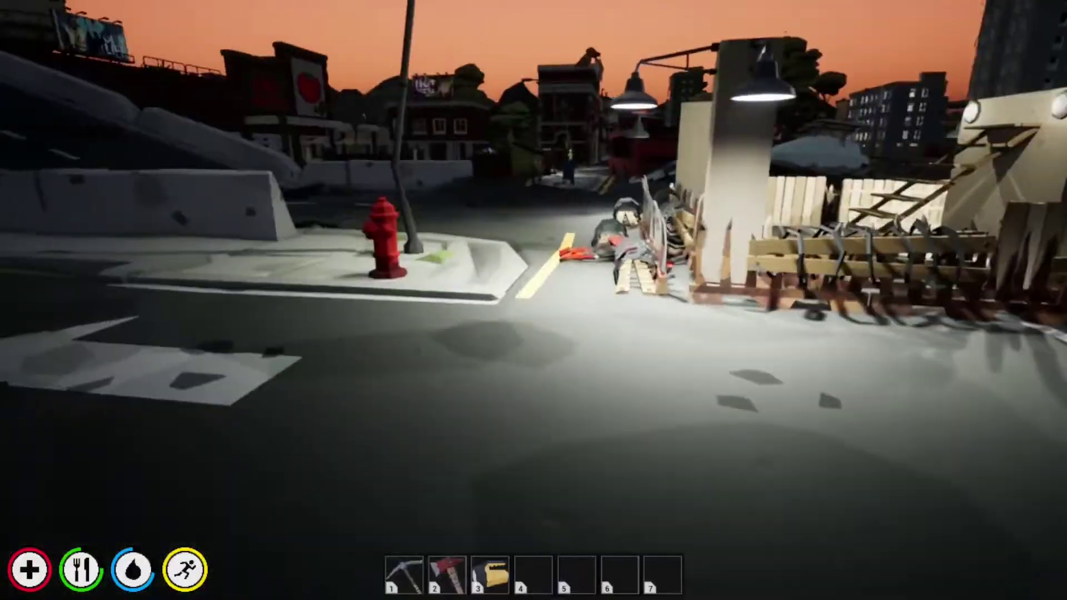
Step: Search the zombie corpse and close its empty loot window
key("e")
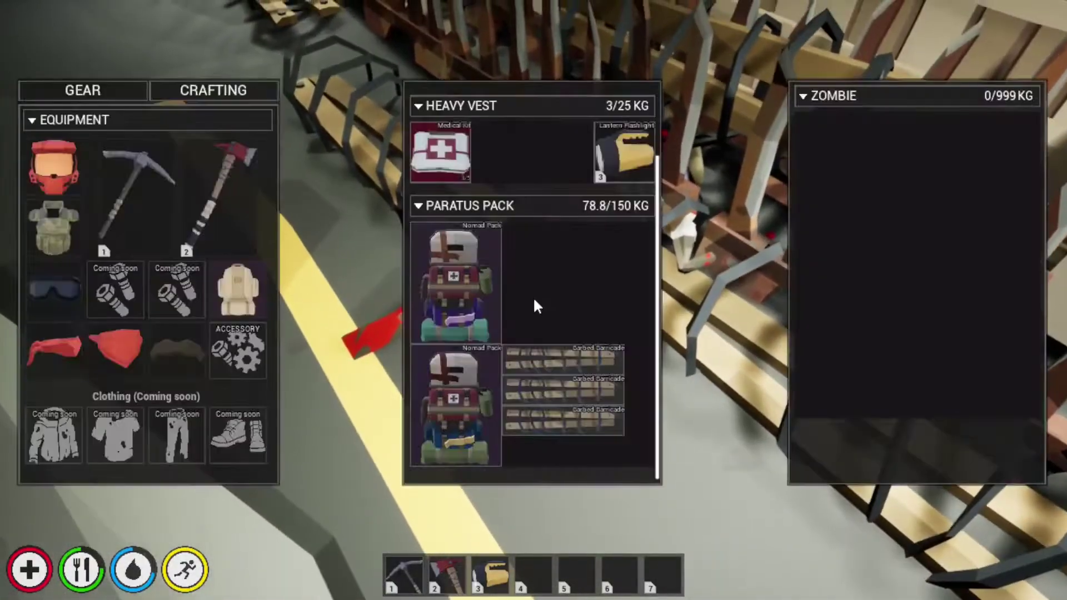
key("Escape")
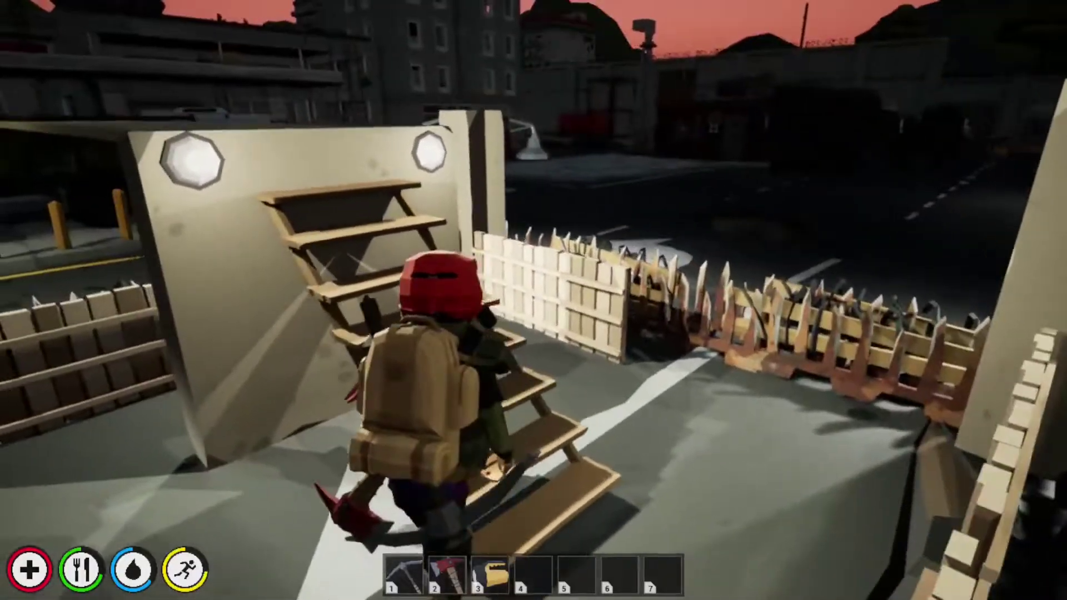